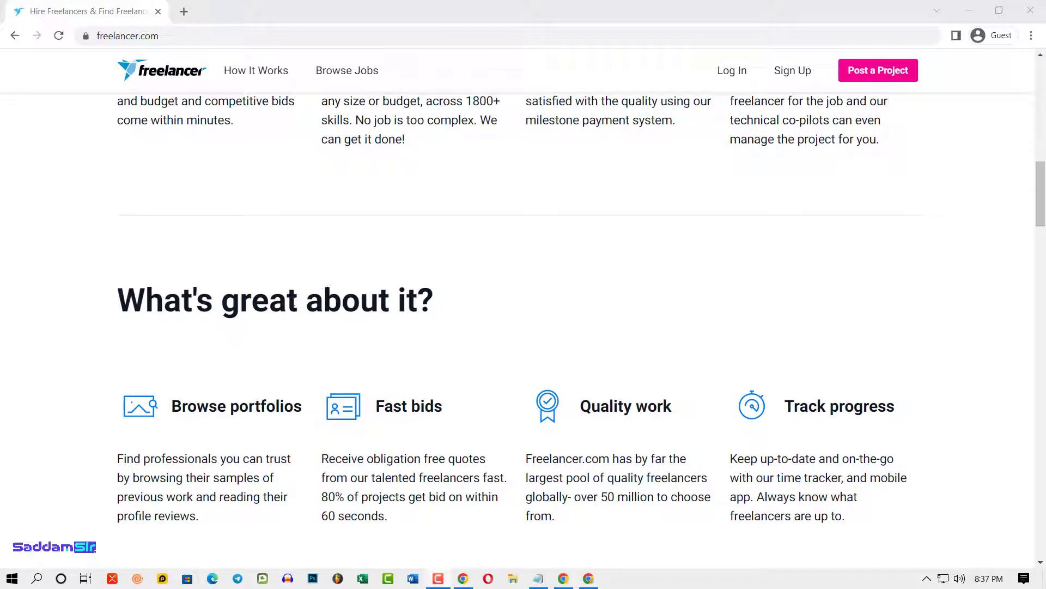
- Scroll back up to the 'Hire the best freelancers for any job, online.' headline at the top of the homepage
scroll(301, 259, "up", 1)
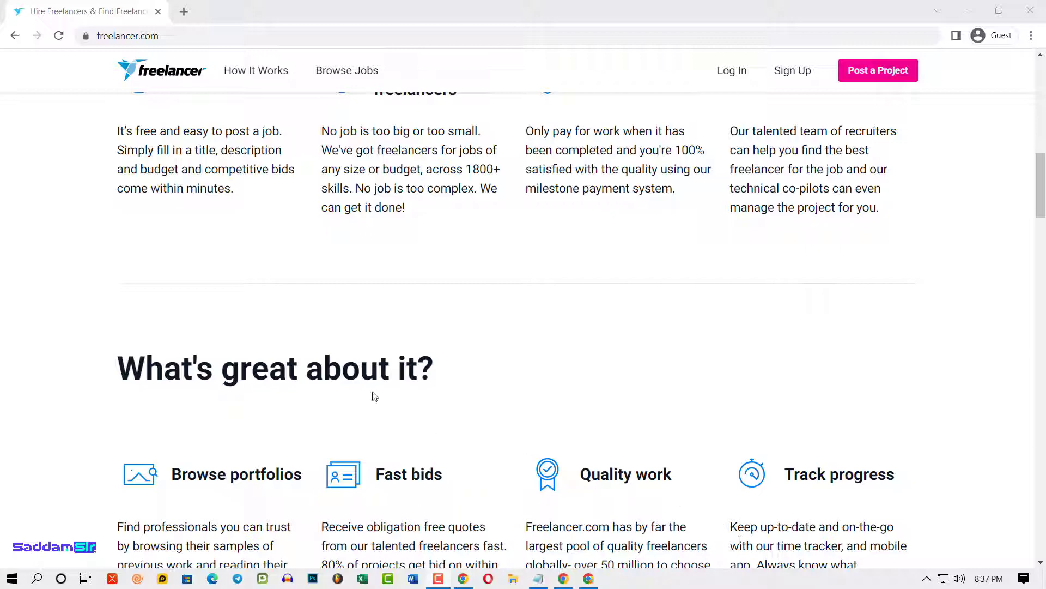
scroll(346, 354, "up", 5)
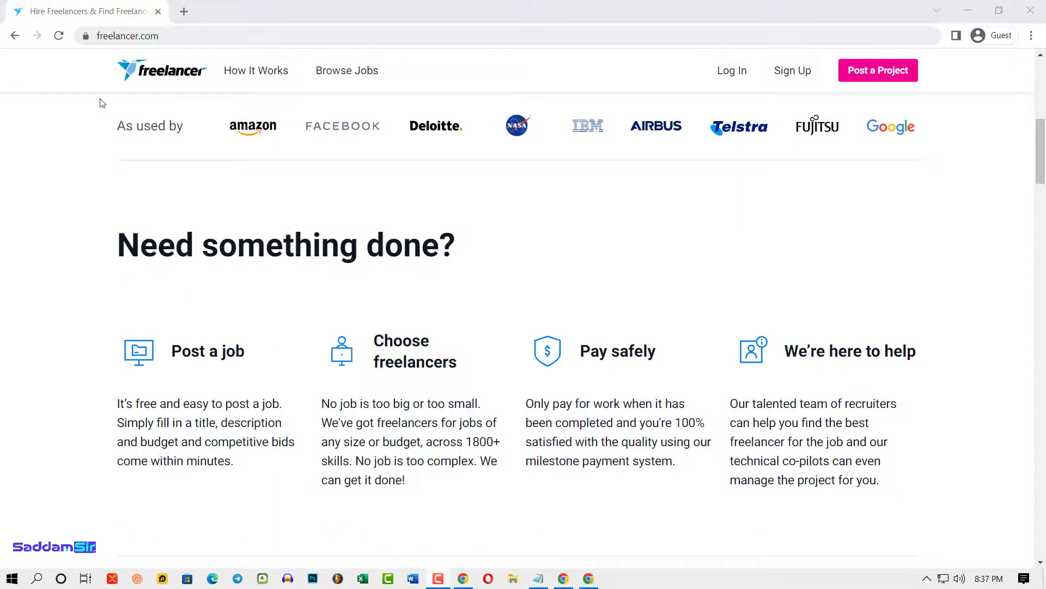
scroll(747, 341, "up", 9)
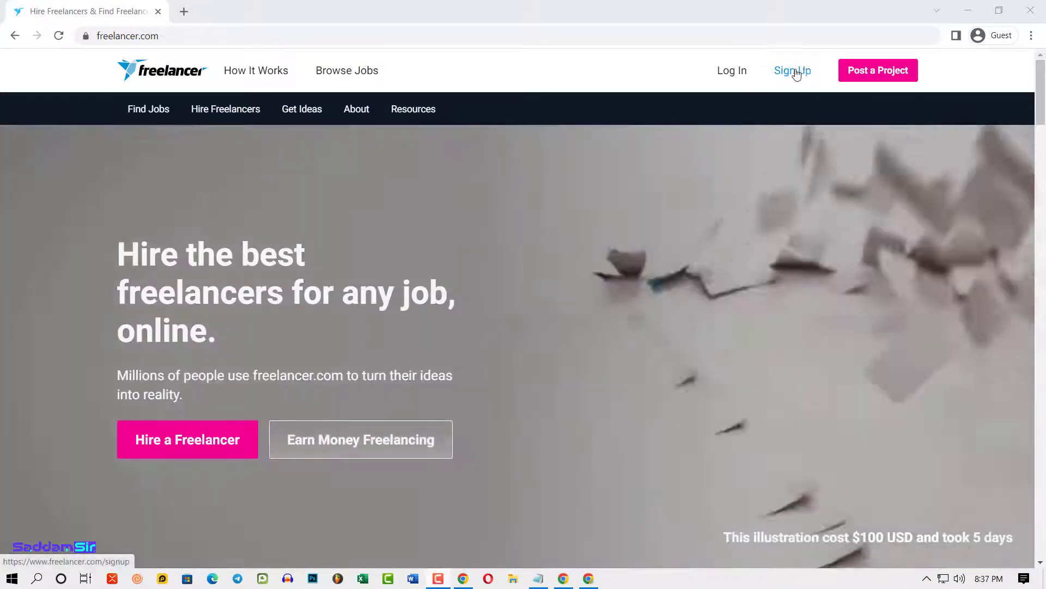
- On the Sign Up form, paste the account e-mail and password, and accept the User Agreement and Privacy Policy
left_click(795, 70)
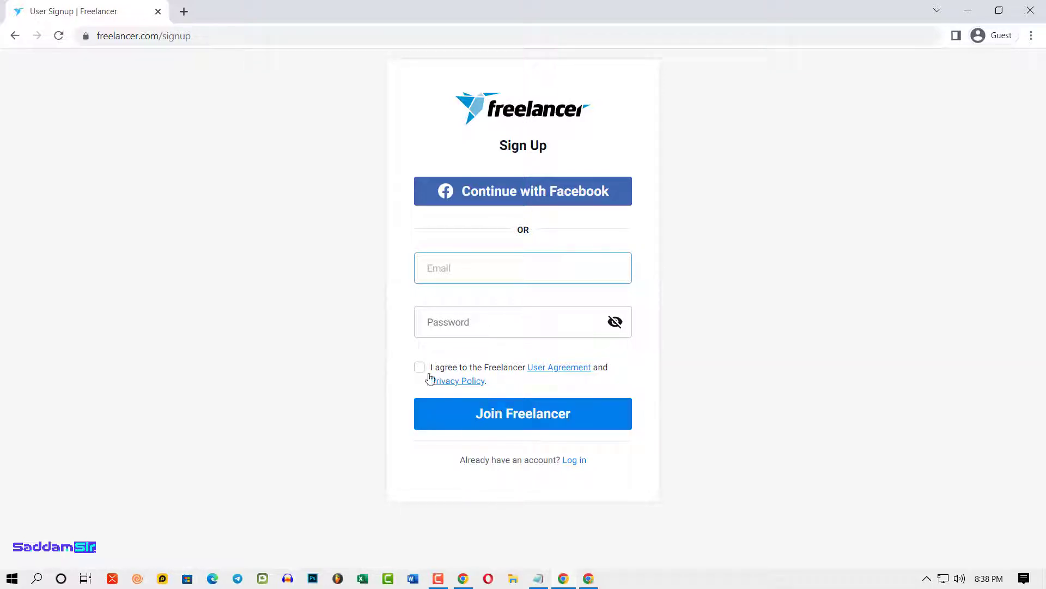
key("ctrl+v")
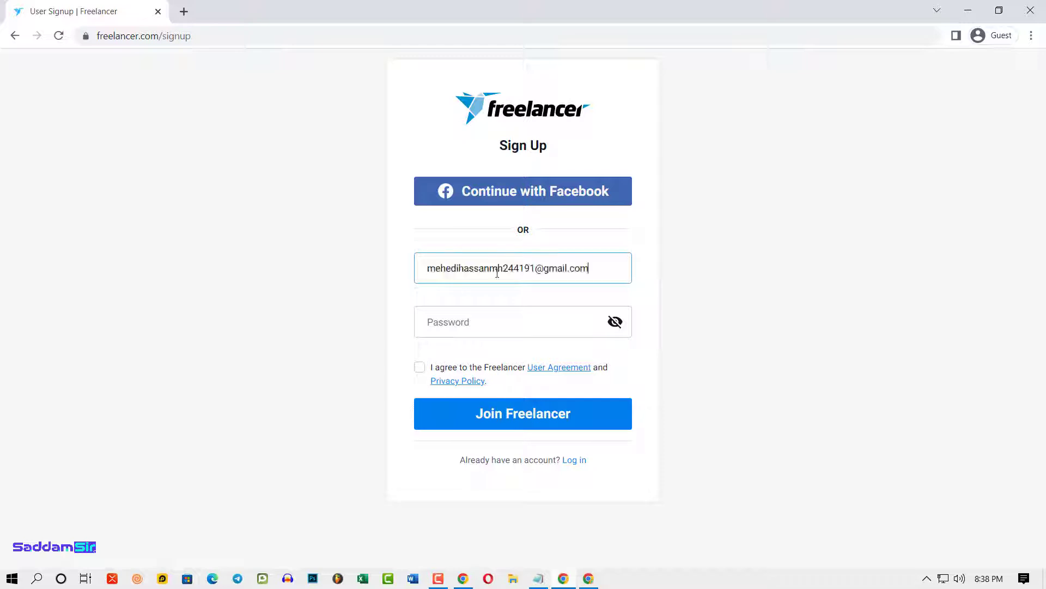
left_click(468, 322)
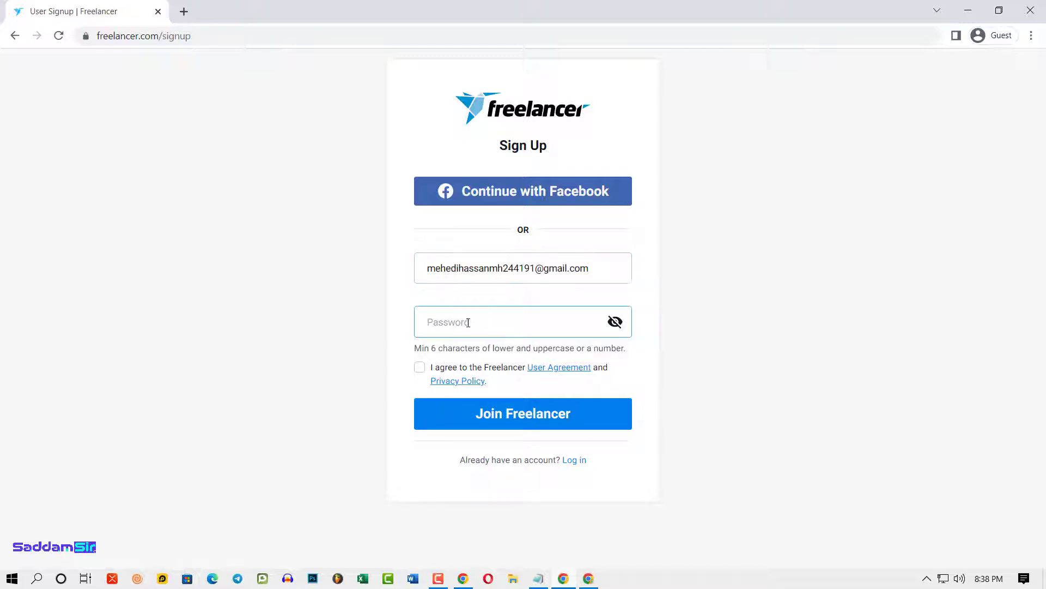
key("ctrl+v")
left_click(419, 367)
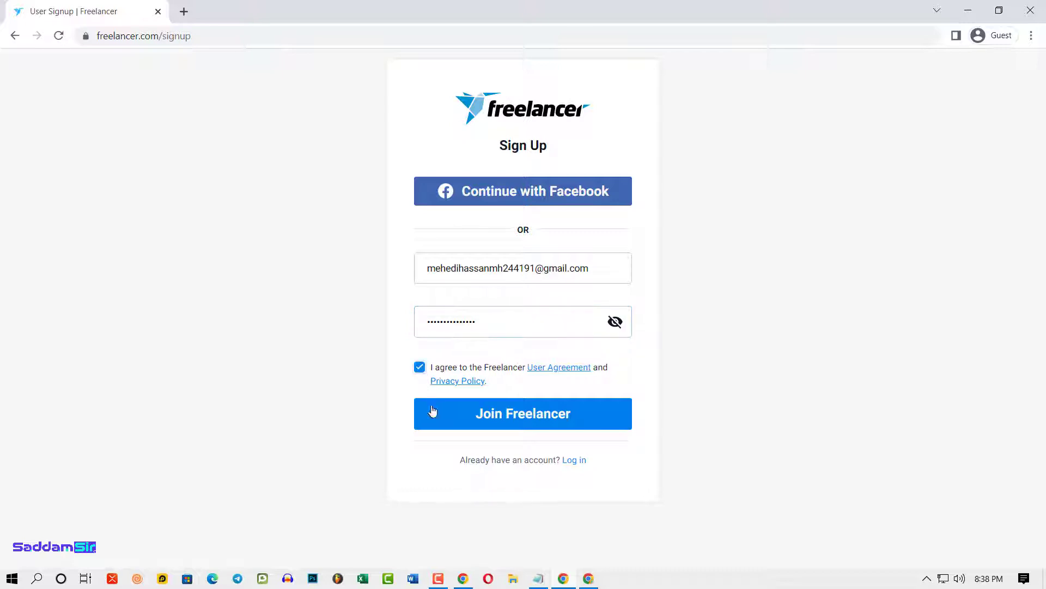
- Join Freelancer, then enter a username with a capitalised first letter and an underscore, and confirm it
left_click(522, 428)
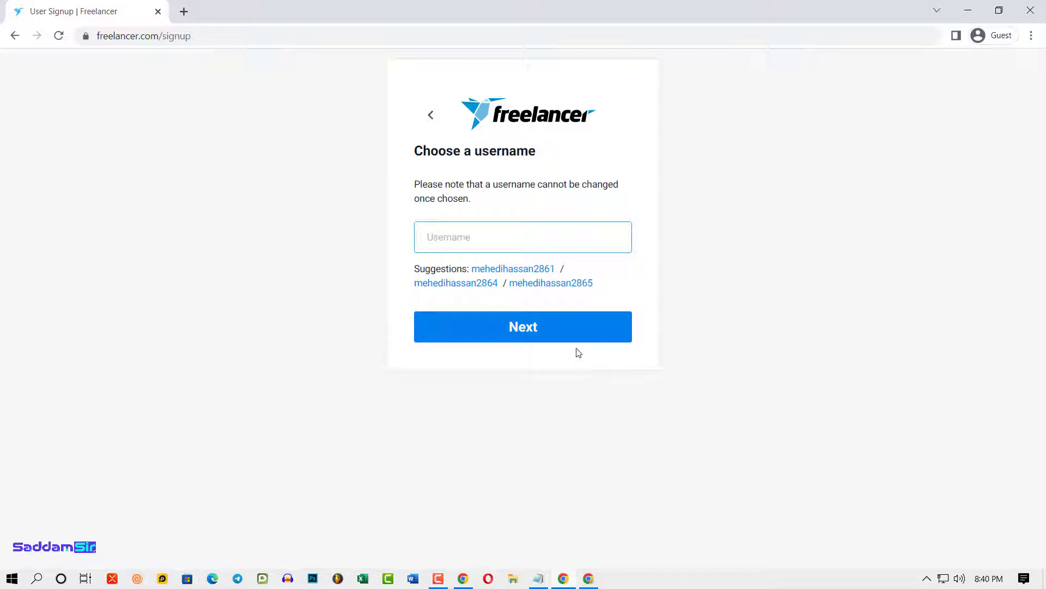
type("mehedihM")
left_click(485, 244)
type("_D")
key("Return")
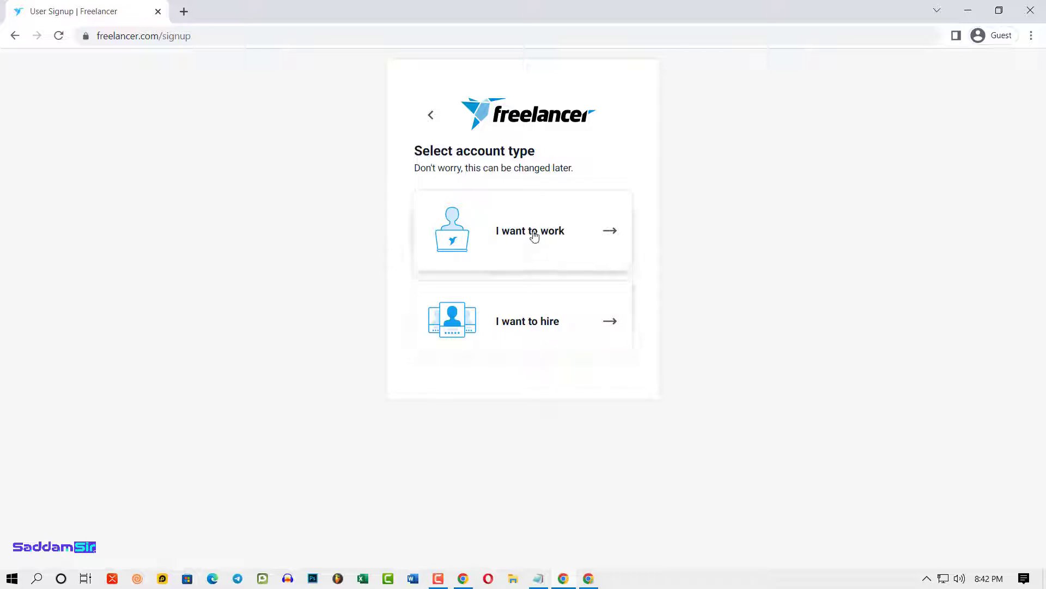
- Choose the 'I want to work' account type
left_click(605, 232)
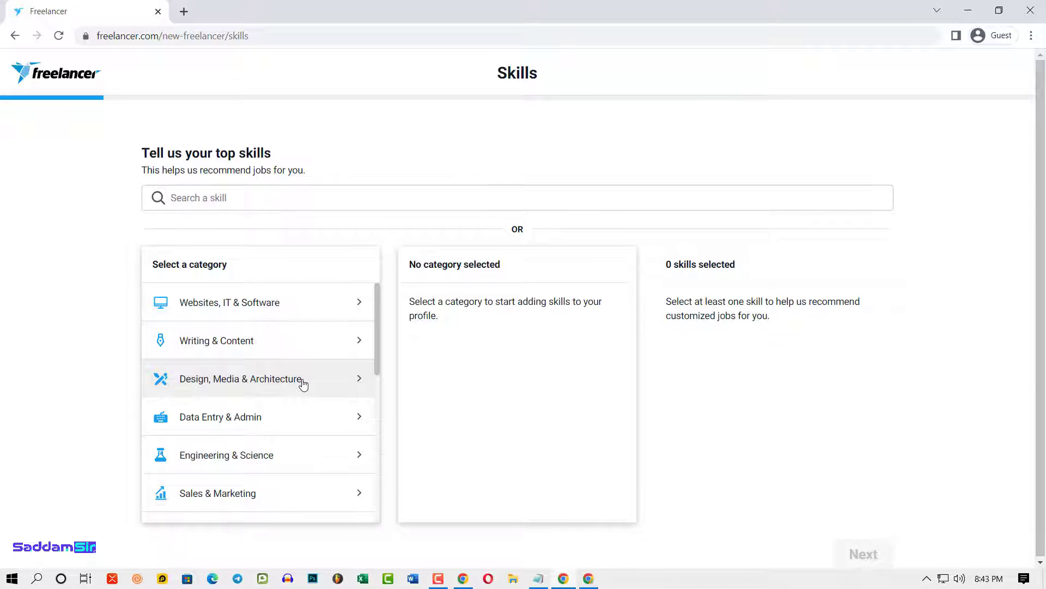
- Pick the Design, Media & Architecture category to show its skills such as Graphic Design and Logo Design
scroll(299, 380, "down", 1)
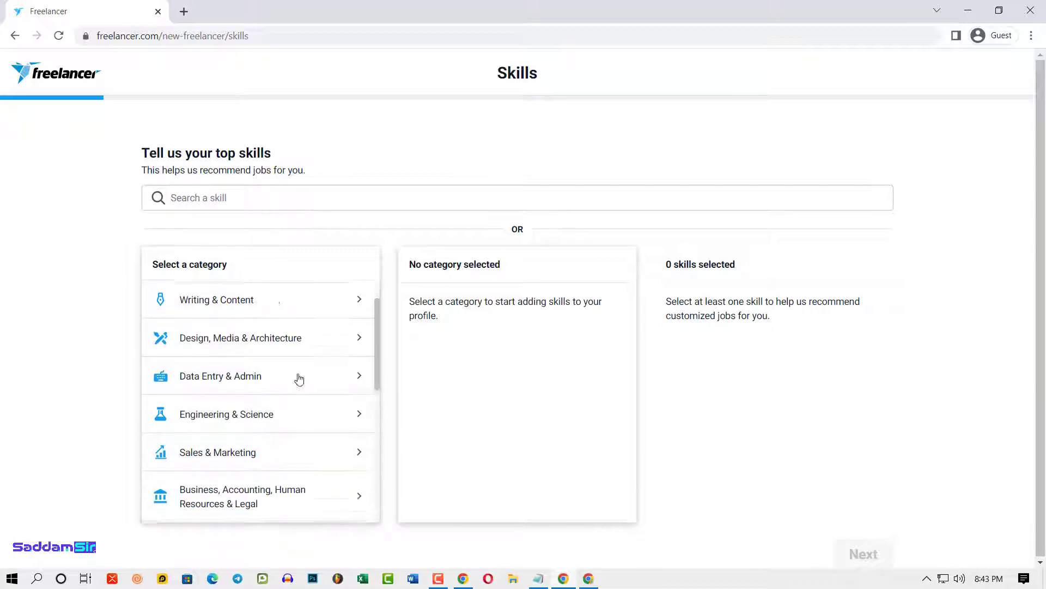
scroll(299, 380, "down", 1)
scroll(264, 460, "up", 2)
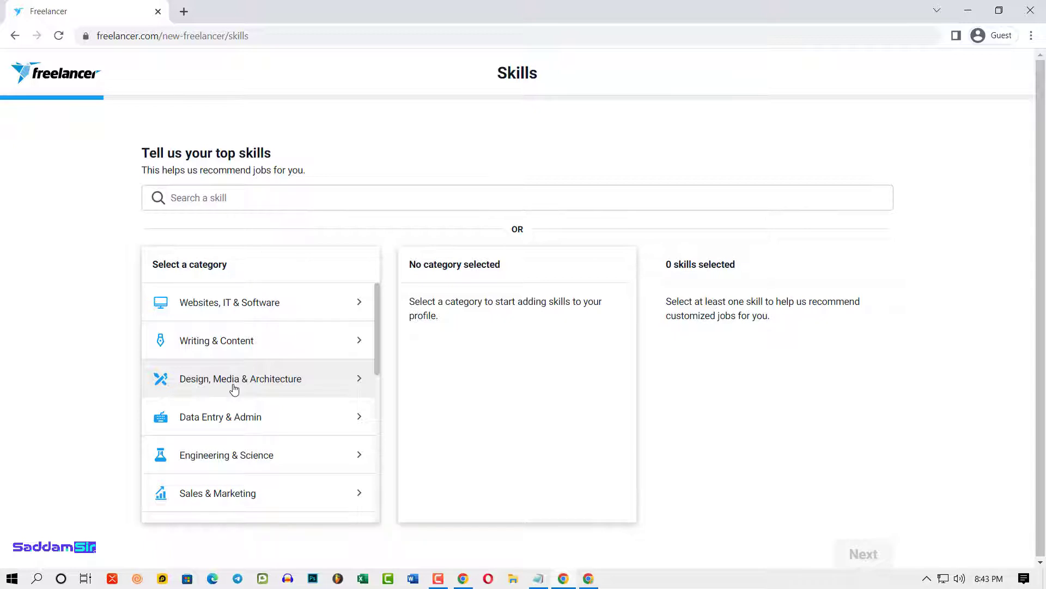
left_click(265, 382)
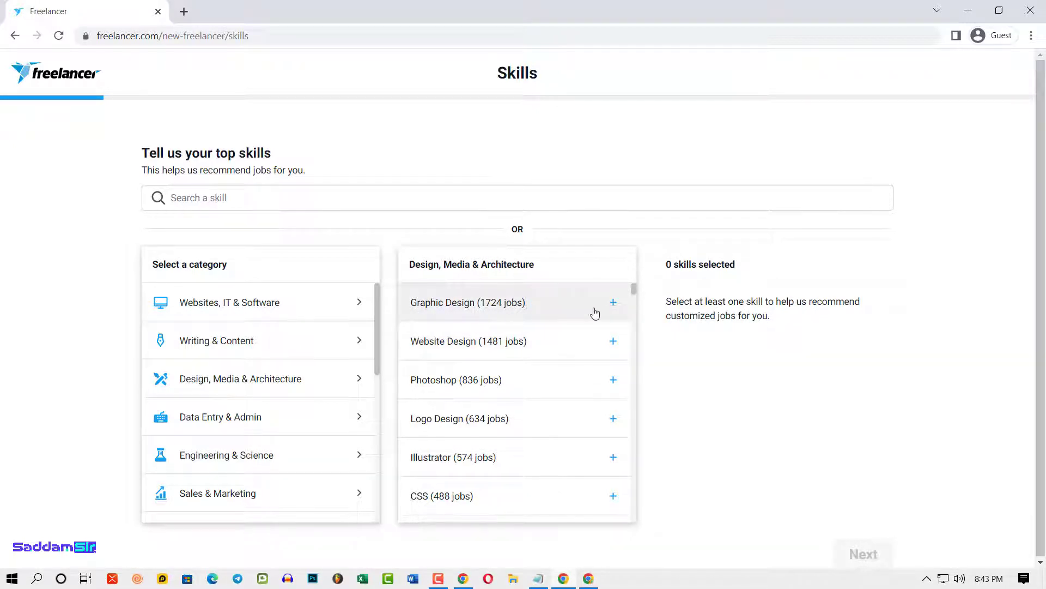
- Add Graphic Design, Photoshop, Illustrator and Logo Design to the profile skills
left_click(613, 304)
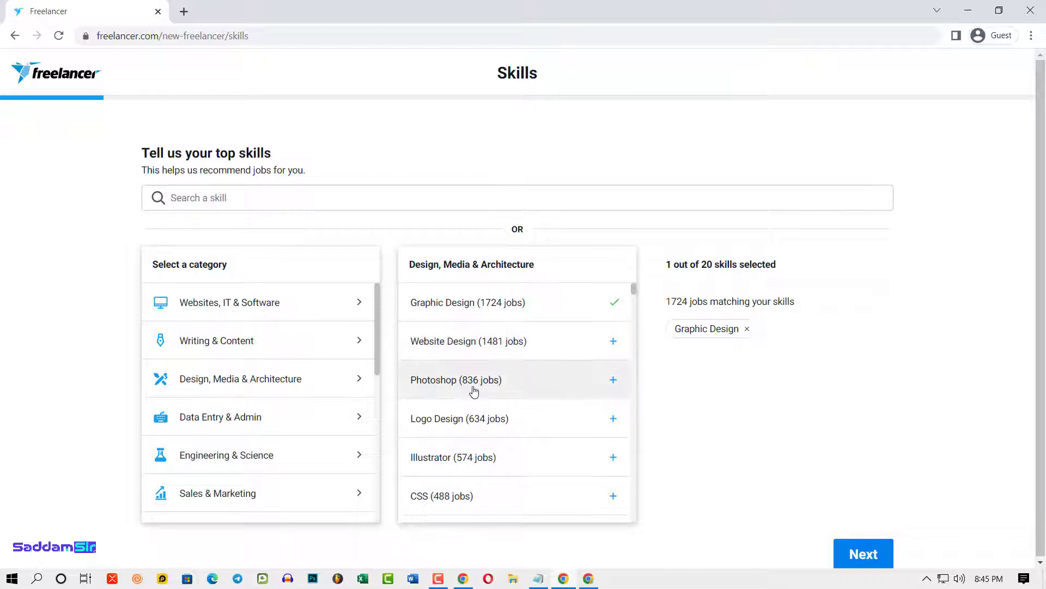
left_click(612, 382)
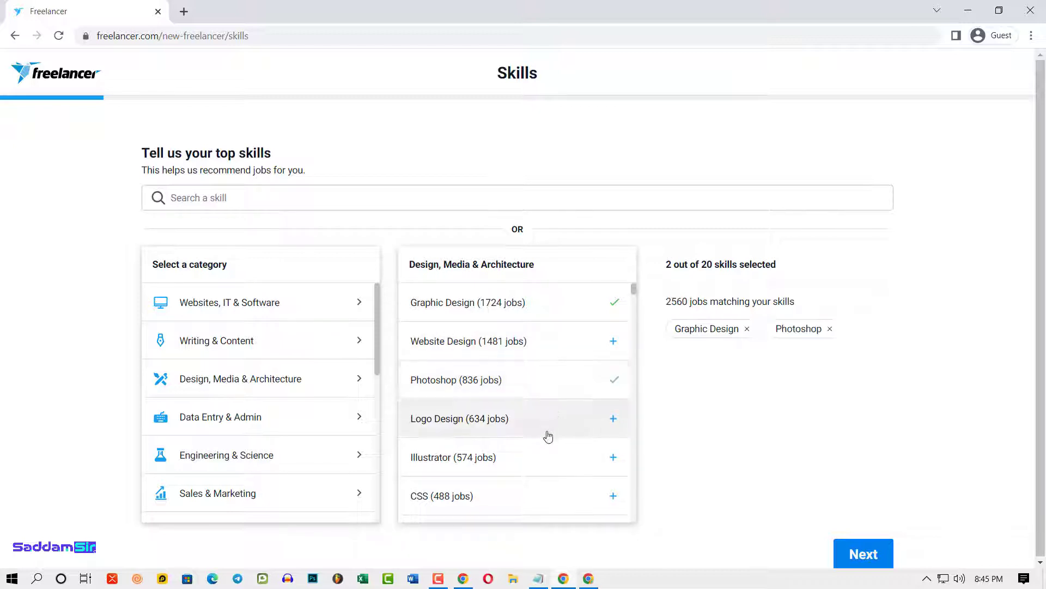
left_click(612, 458)
left_click(613, 419)
- Add Photoshop Design, Animation and Photo Editing, bringing the skills to 7 of 20
scroll(551, 422, "down", 1)
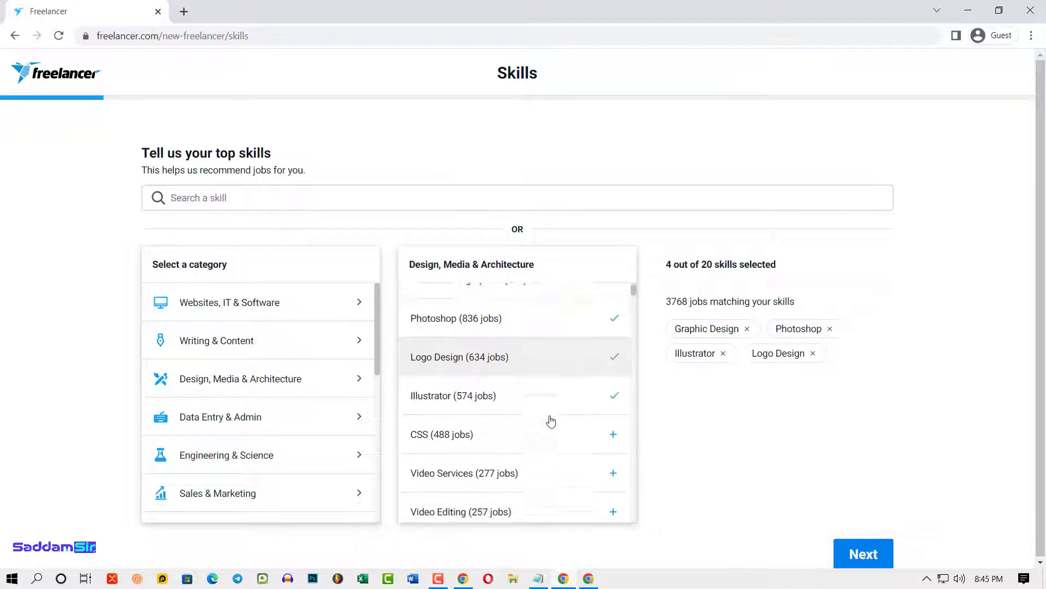
scroll(551, 421, "down", 3)
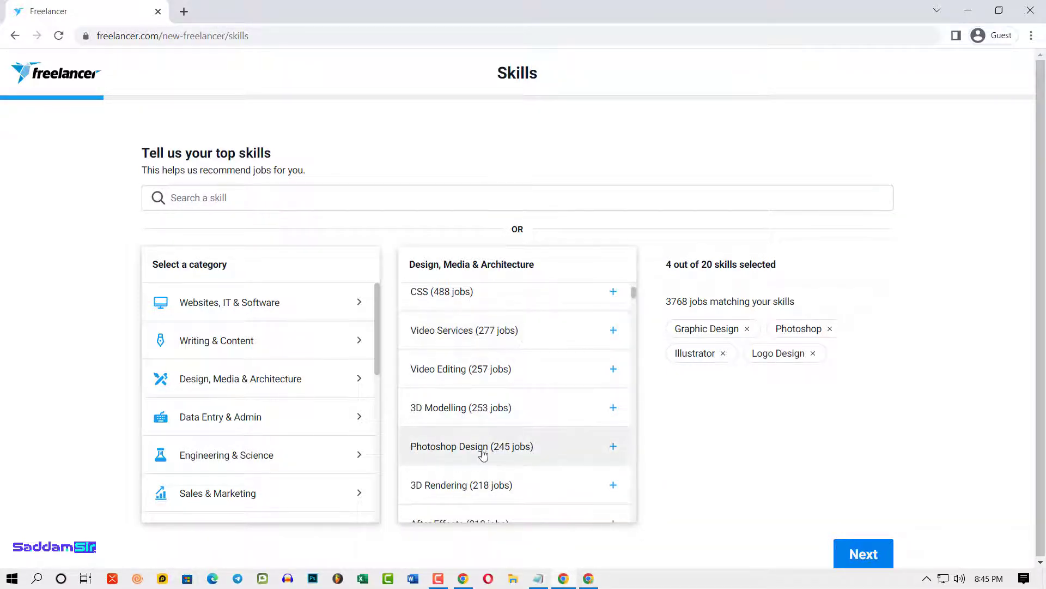
left_click(597, 448)
scroll(491, 376, "down", 1)
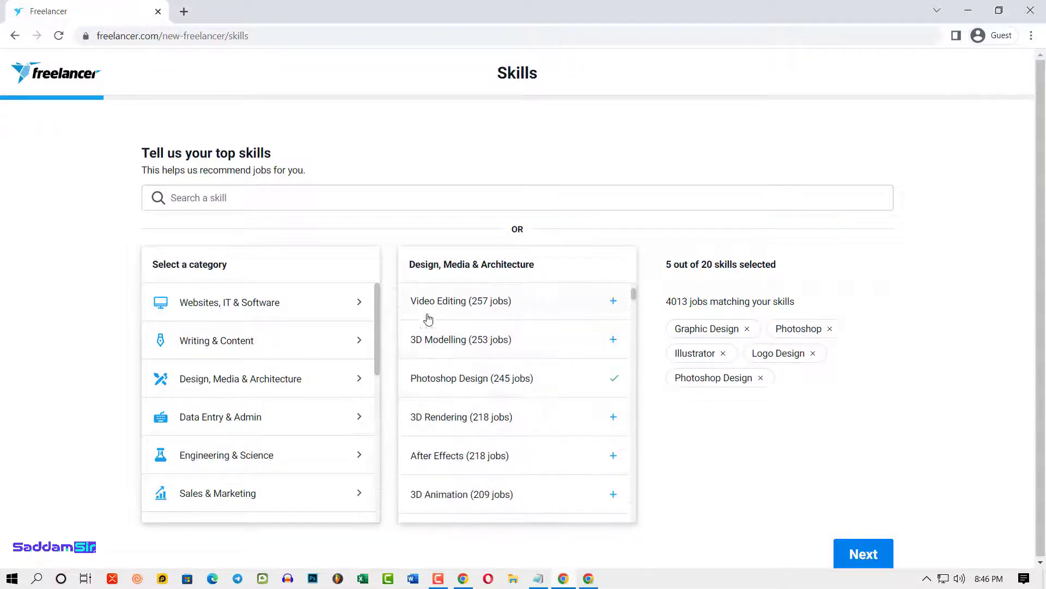
scroll(467, 383, "up", 1)
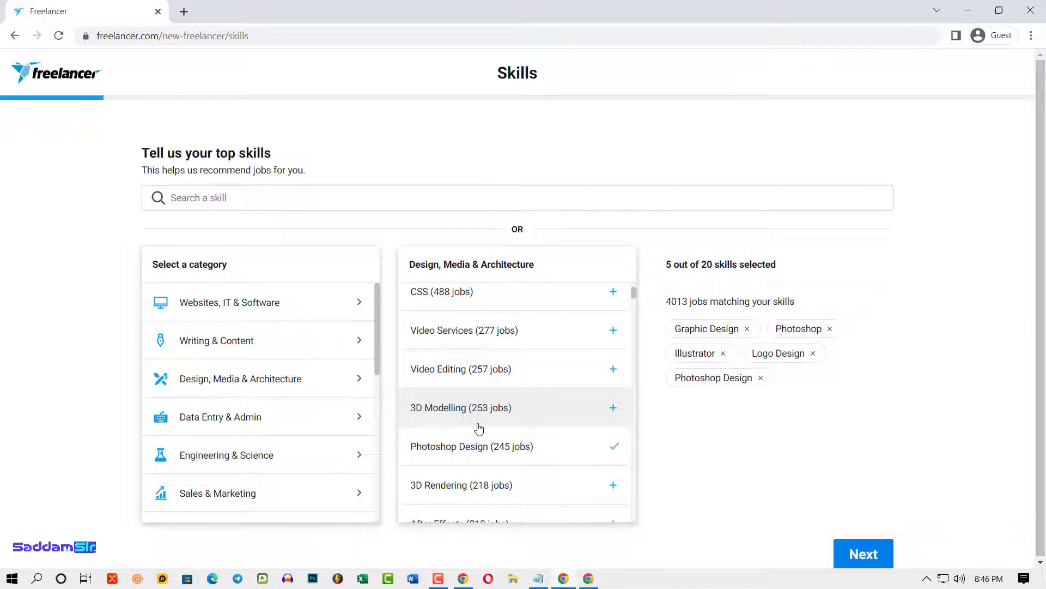
scroll(530, 413, "down", 3)
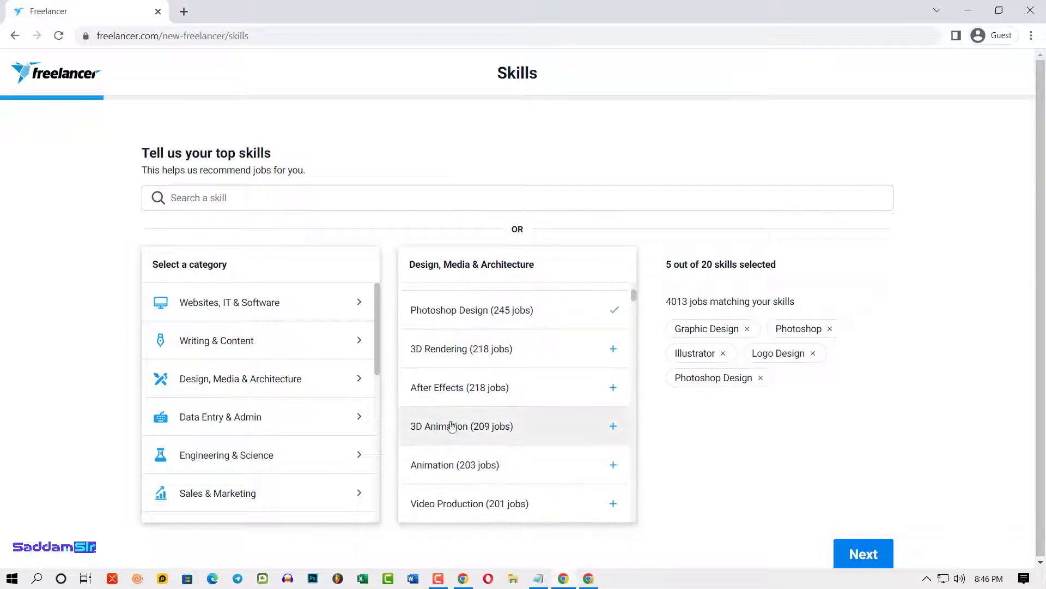
scroll(526, 444, "down", 2)
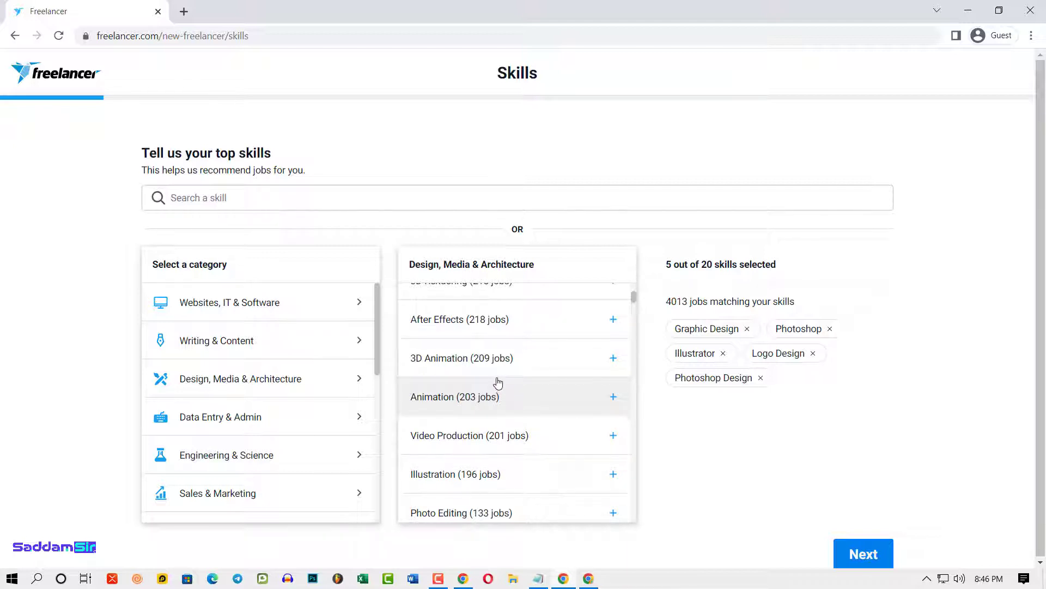
left_click(612, 397)
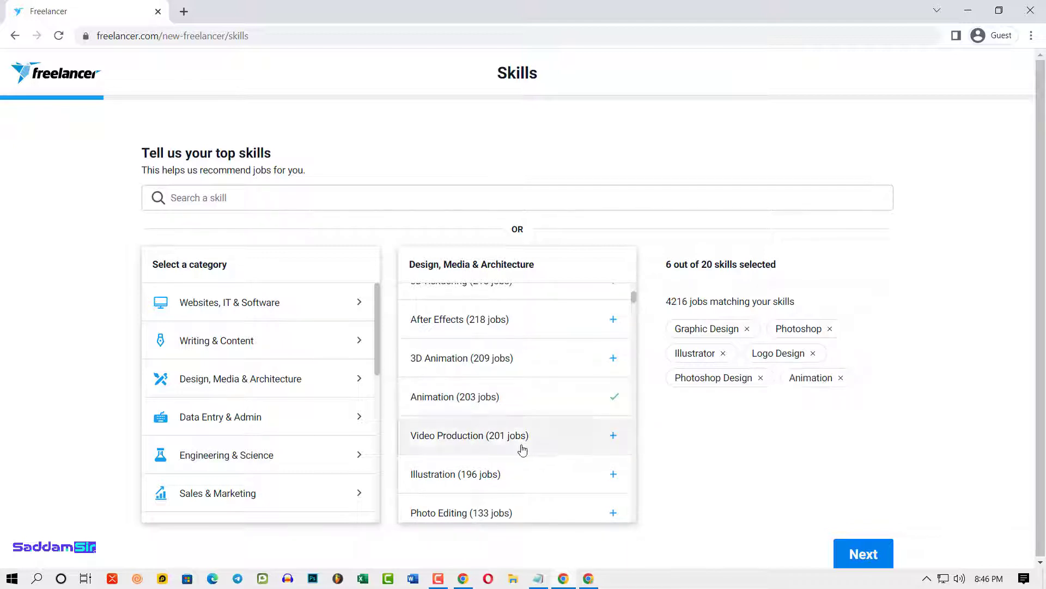
scroll(505, 431, "down", 1)
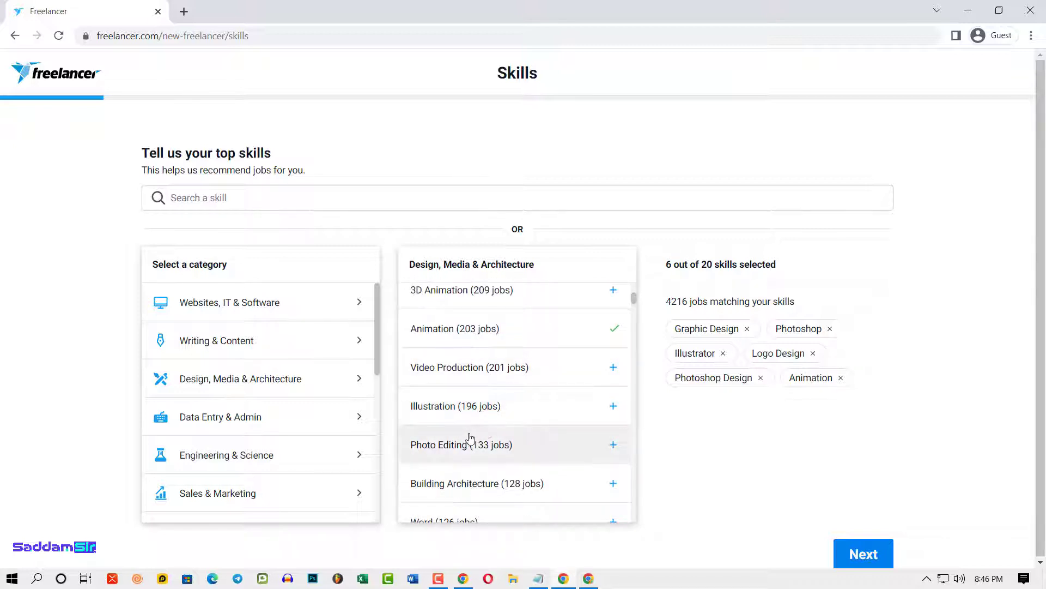
scroll(505, 428, "down", 1)
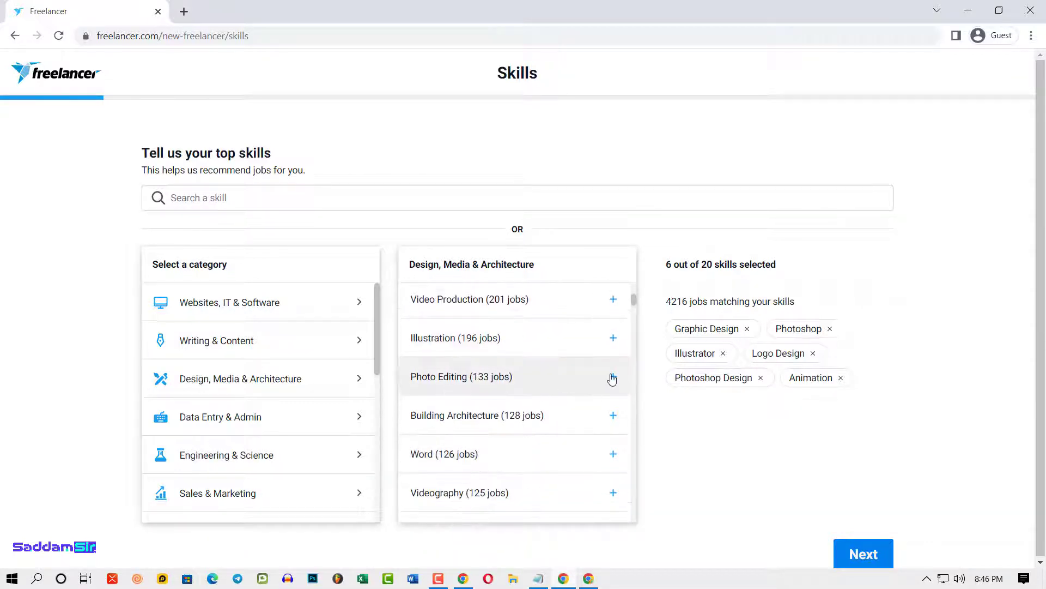
left_click(613, 376)
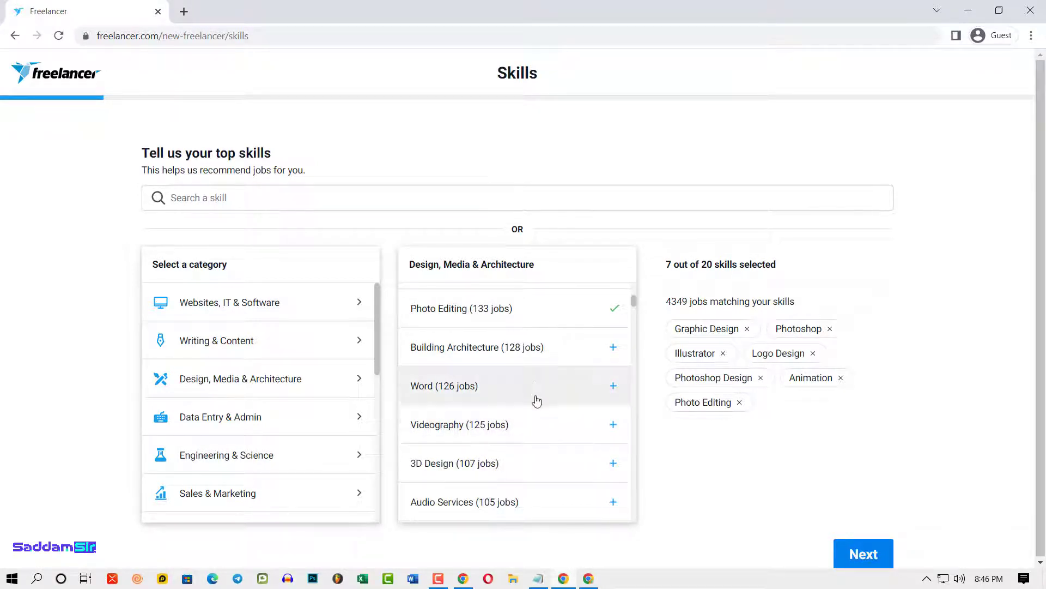
scroll(497, 436, "down", 1)
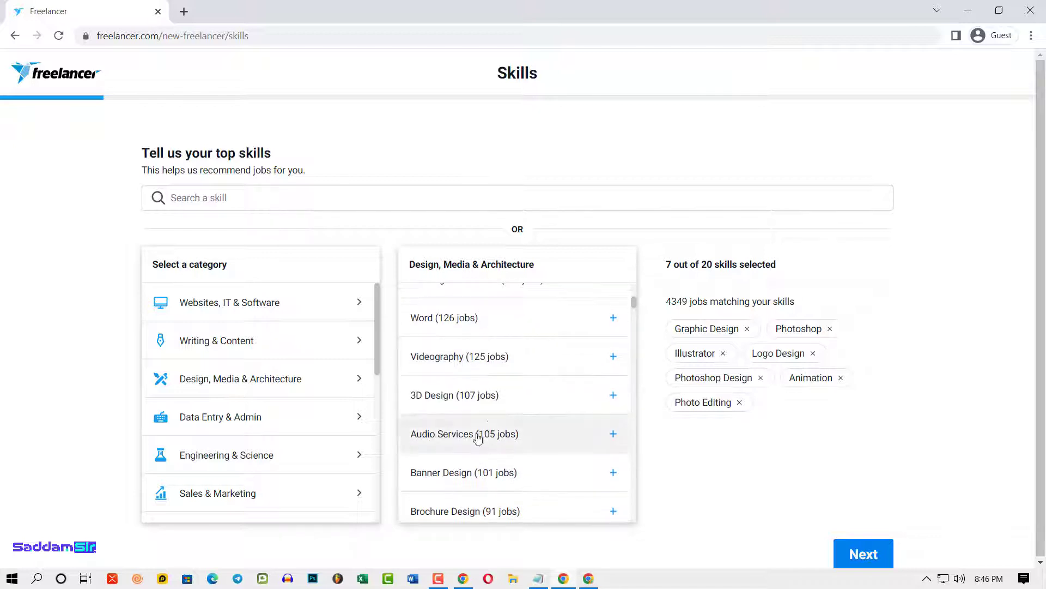
scroll(537, 434, "down", 1)
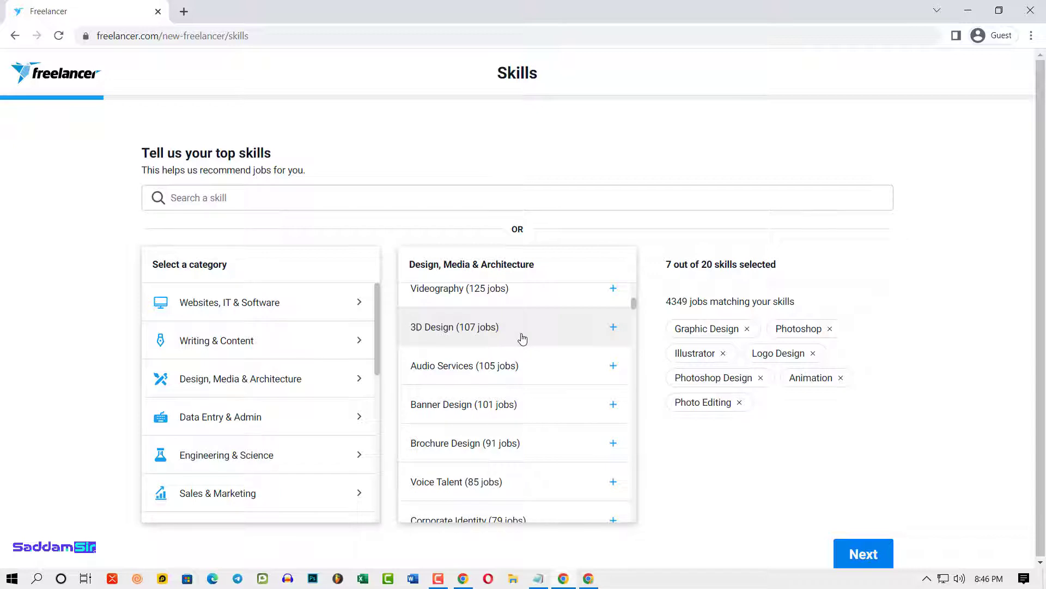
- Add Banner Design, Brochure Design, Photography, Covers & Packaging, Business Cards and Flyer Design
scroll(532, 436, "down", 1)
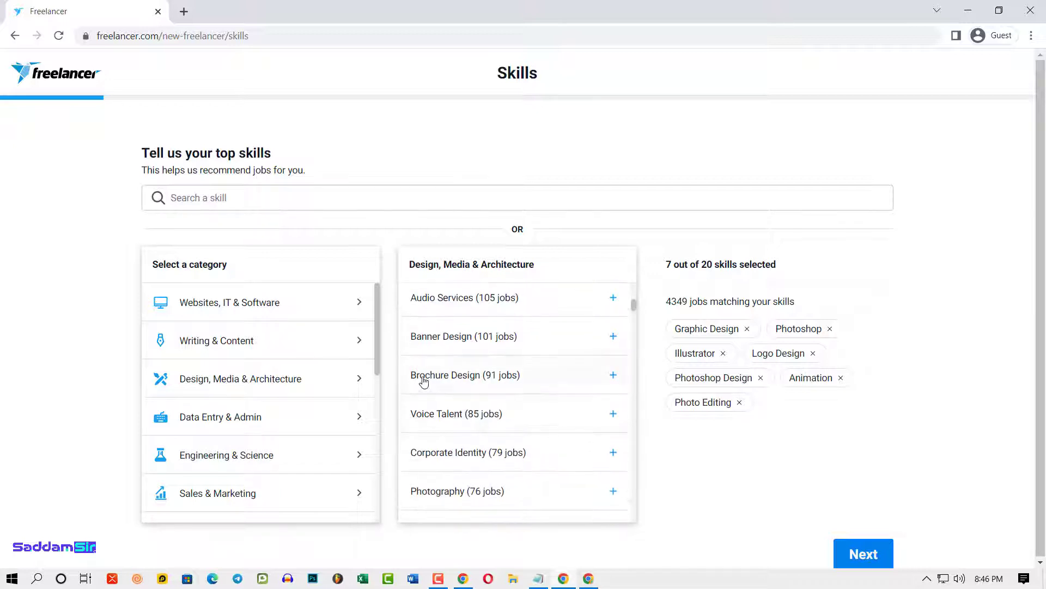
left_click(620, 349)
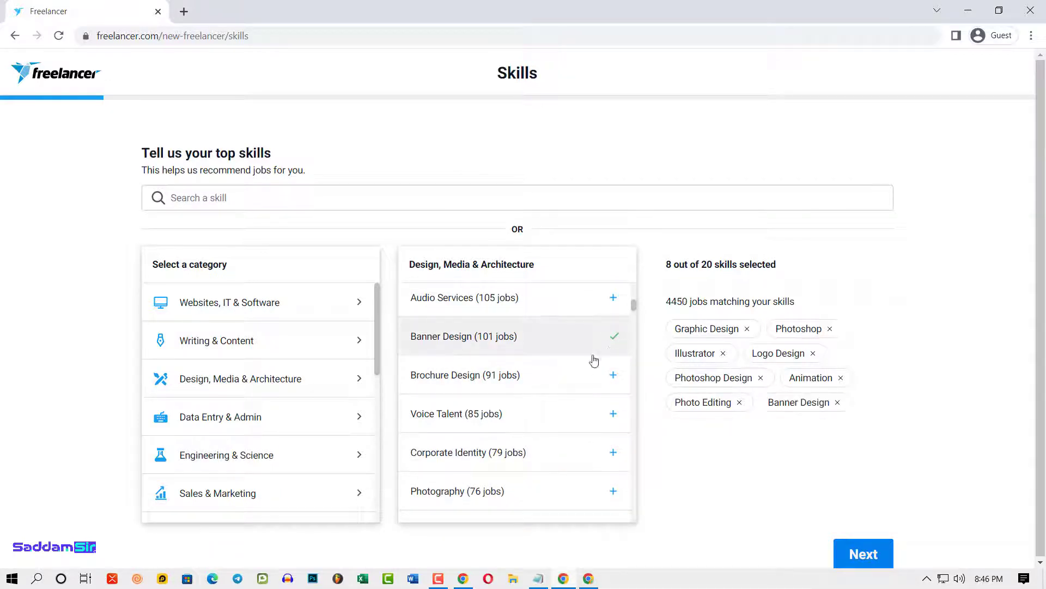
left_click(614, 378)
scroll(438, 482, "down", 1)
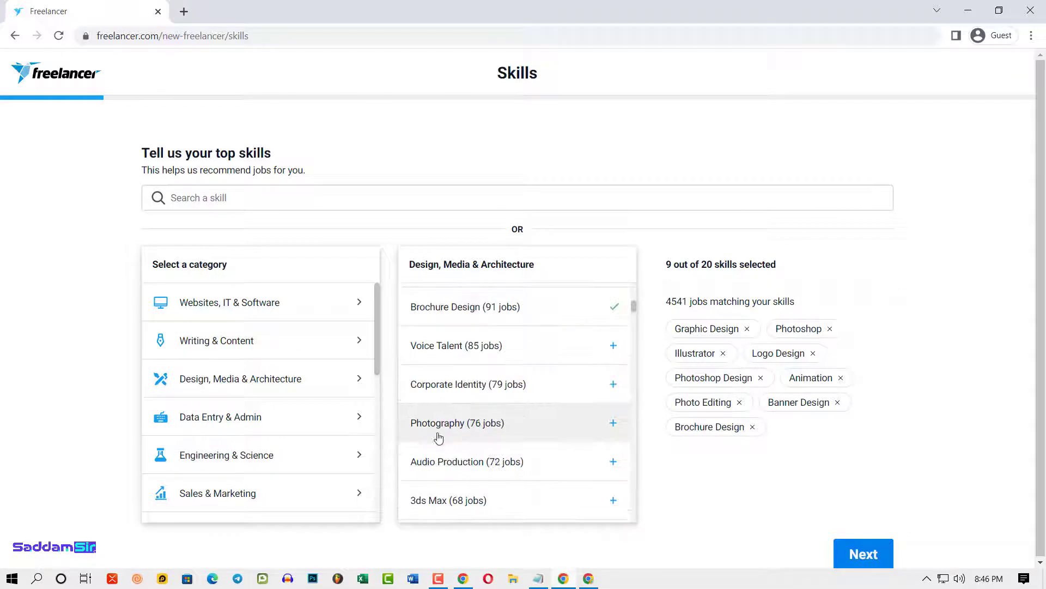
left_click(613, 424)
scroll(532, 458, "down", 2)
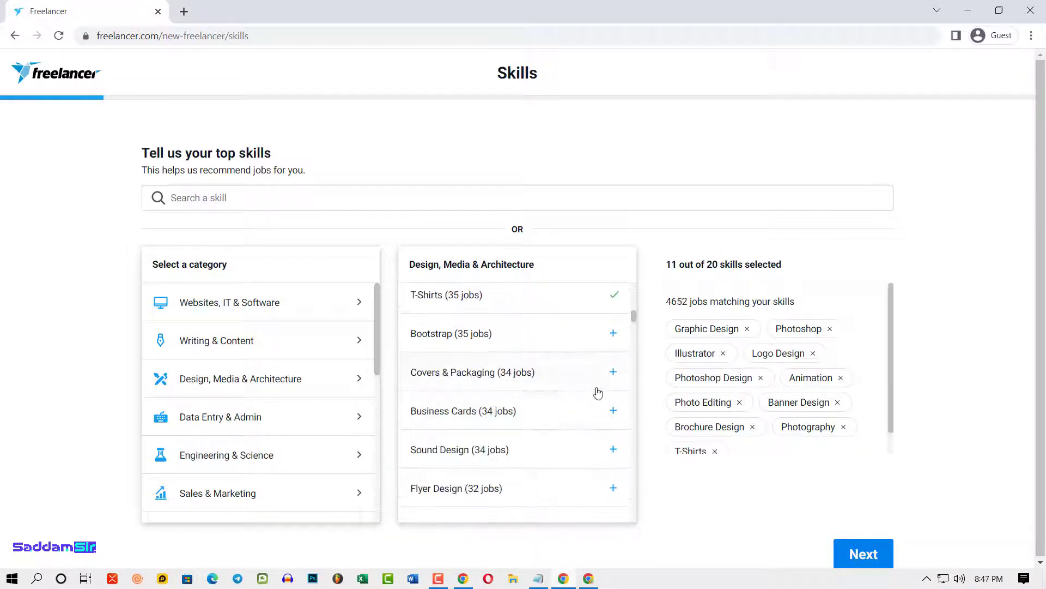
left_click(612, 371)
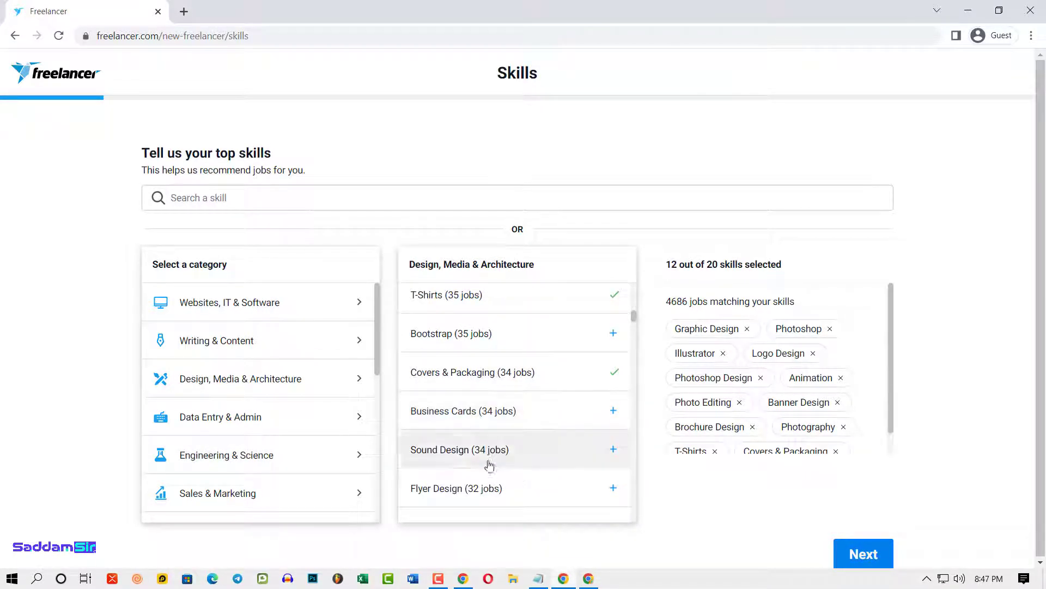
left_click(581, 428)
scroll(521, 462, "down", 1)
scroll(529, 469, "down", 1)
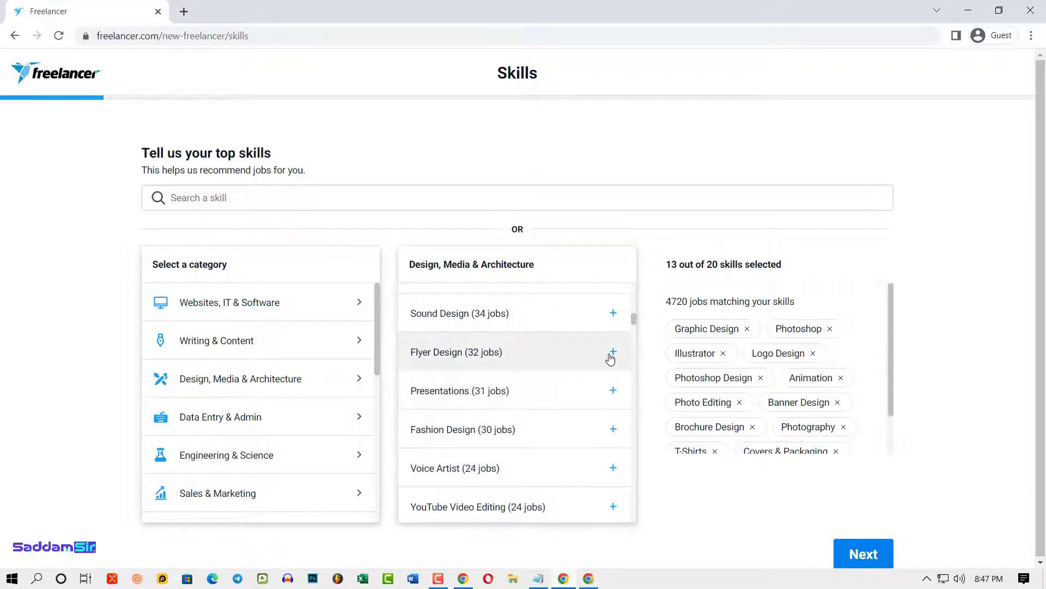
left_click(611, 354)
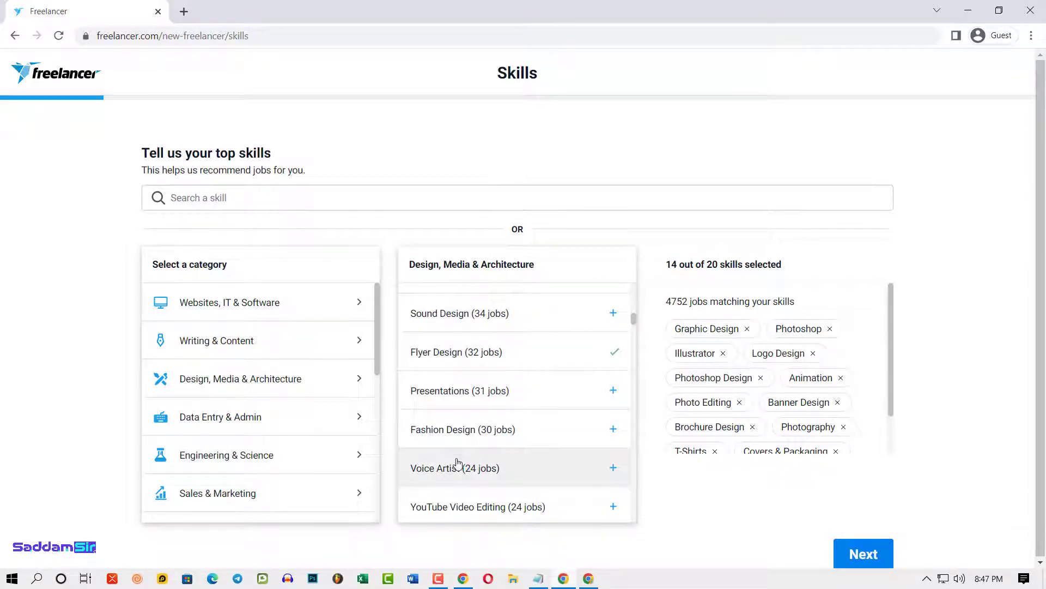
- Add Adobe Photoshop, Poster Design, Adobe Lightroom, Image Processing and Photo Retouching
scroll(458, 462, "down", 1)
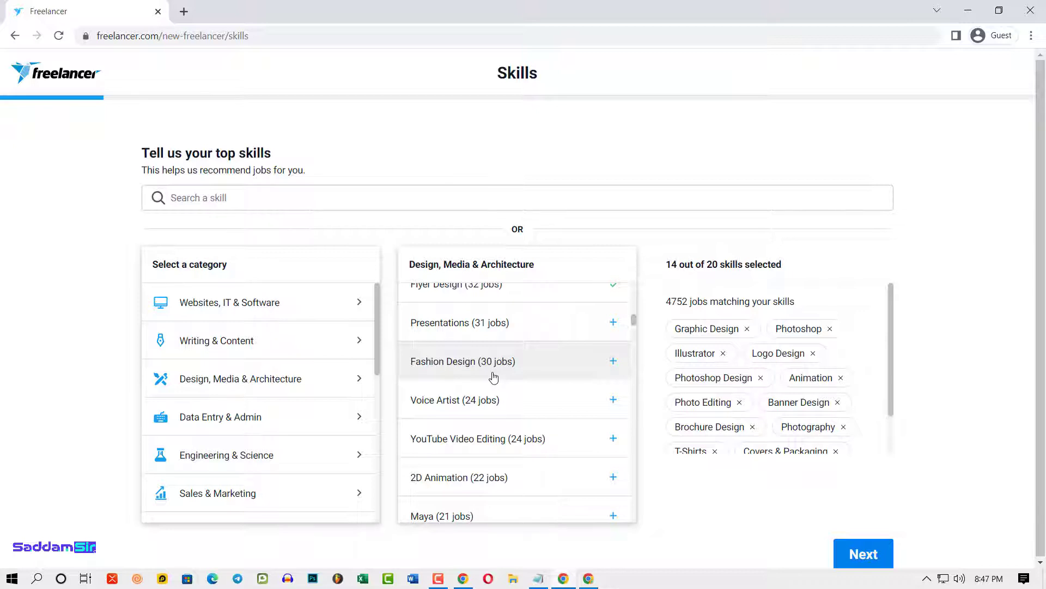
scroll(536, 466, "down", 2)
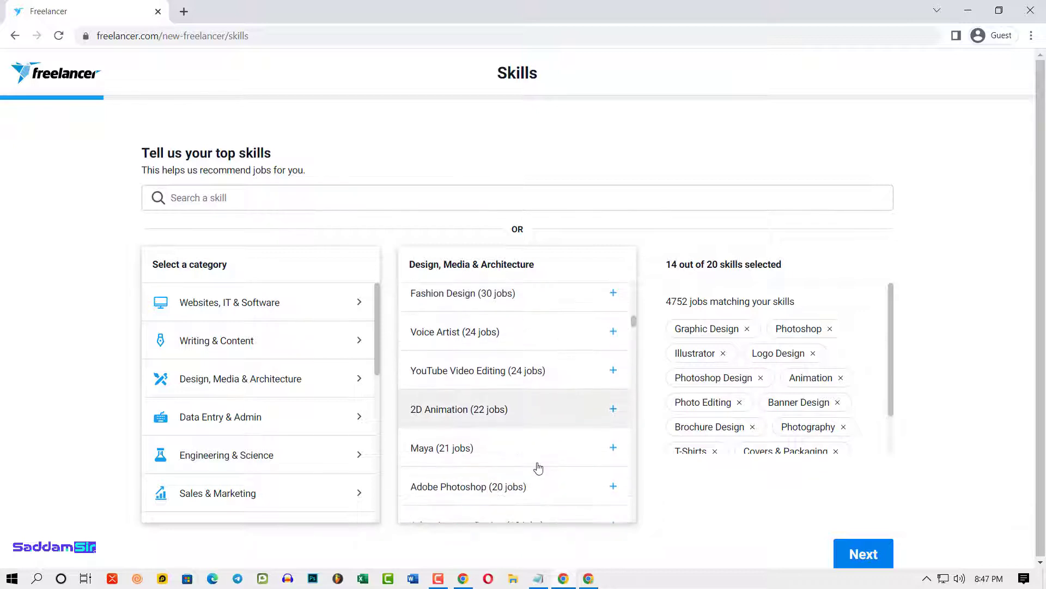
scroll(532, 436, "down", 3)
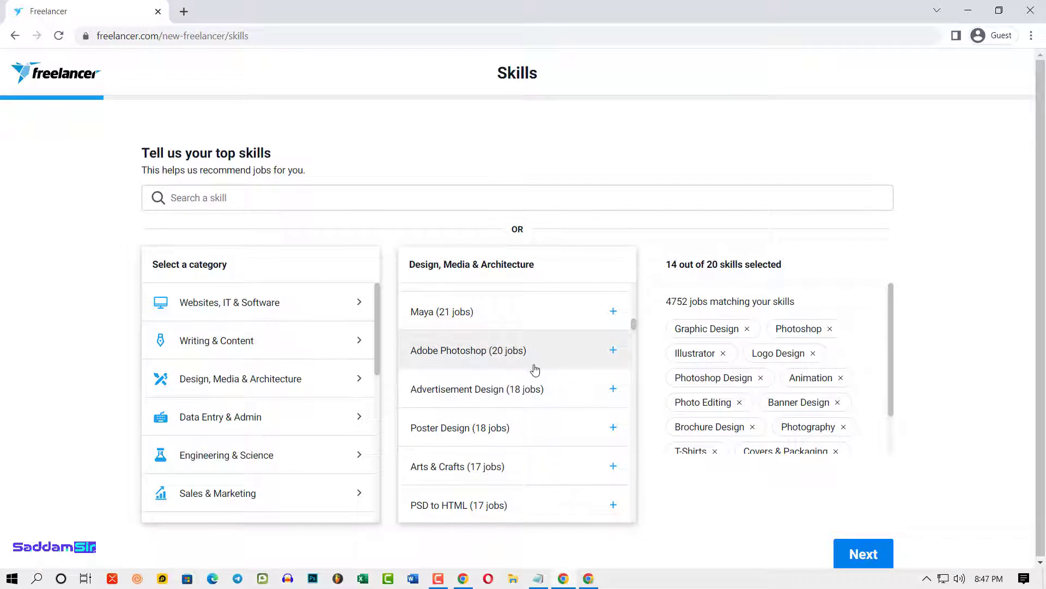
left_click(613, 350)
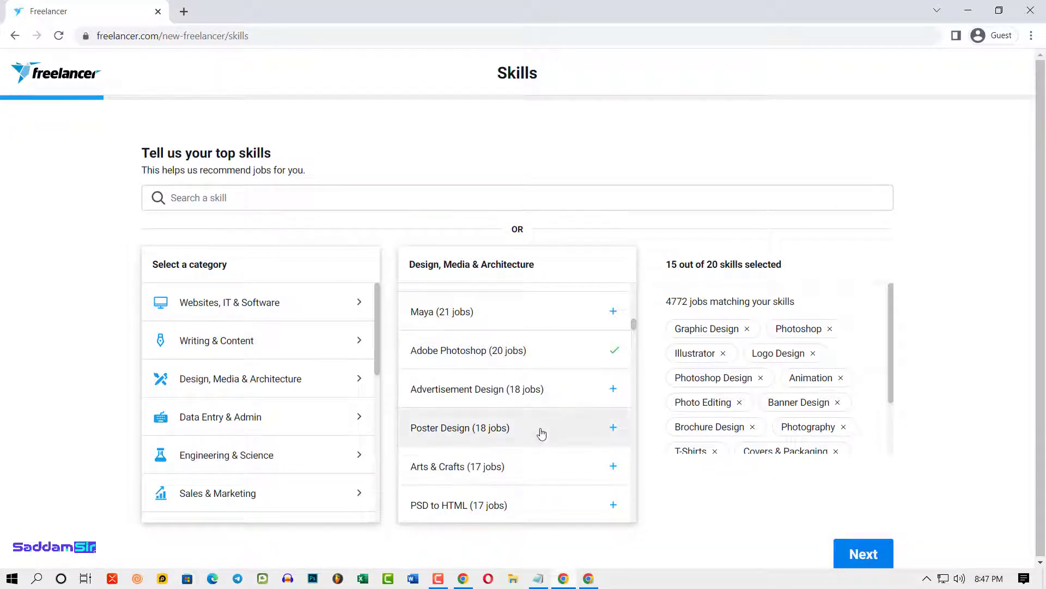
scroll(496, 409, "down", 2)
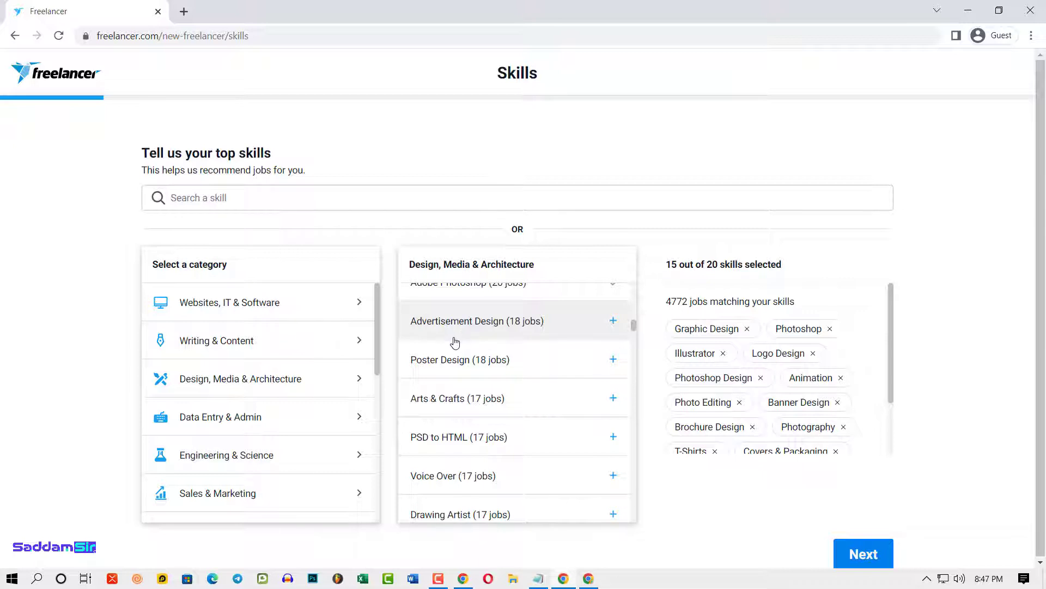
left_click(621, 368)
scroll(531, 452, "down", 3)
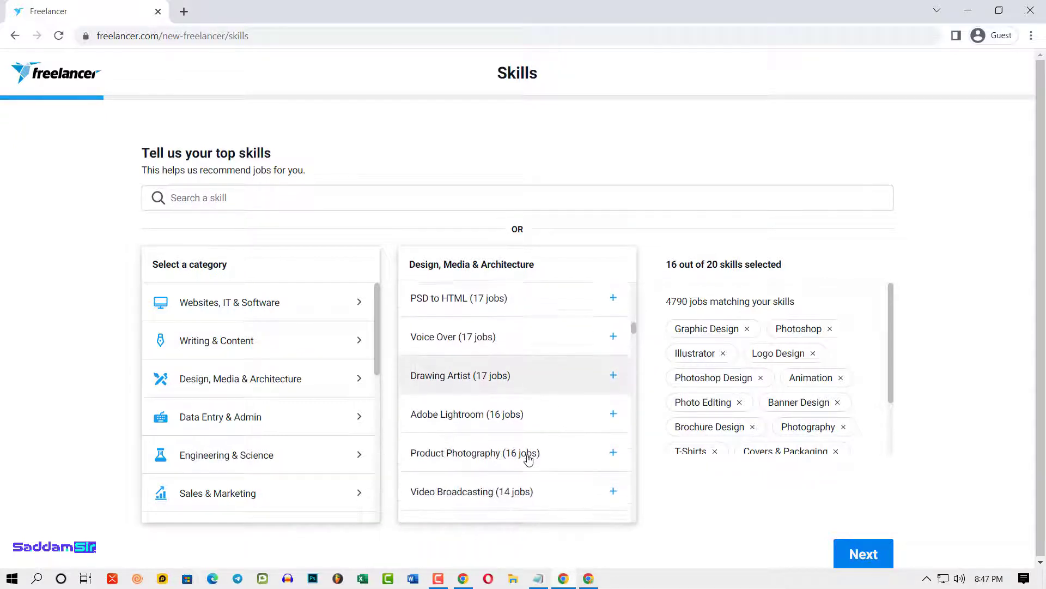
scroll(518, 459, "down", 1)
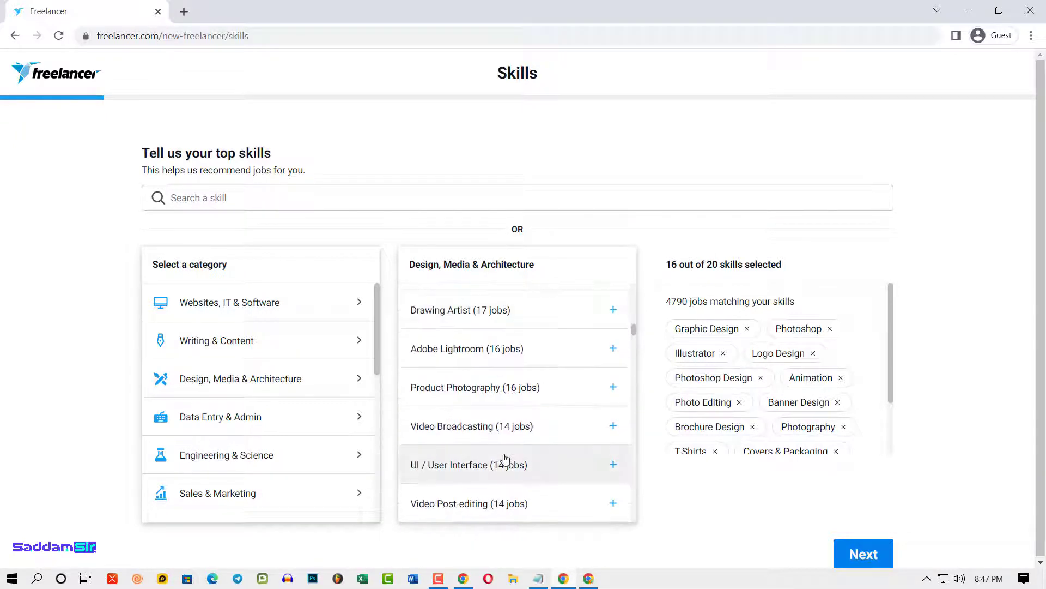
left_click(617, 358)
scroll(542, 488, "down", 2)
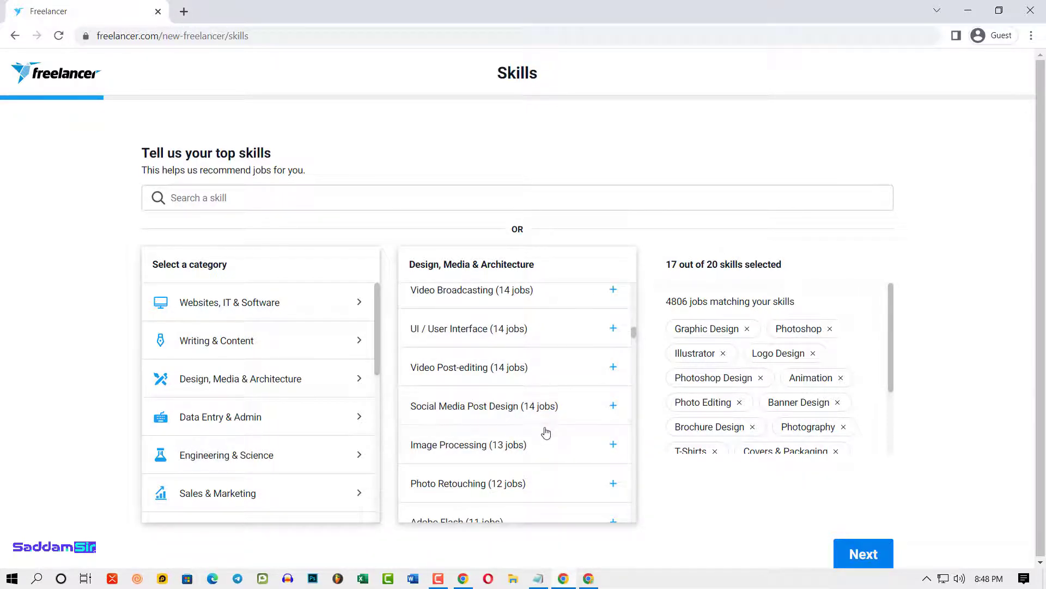
scroll(545, 433, "down", 1)
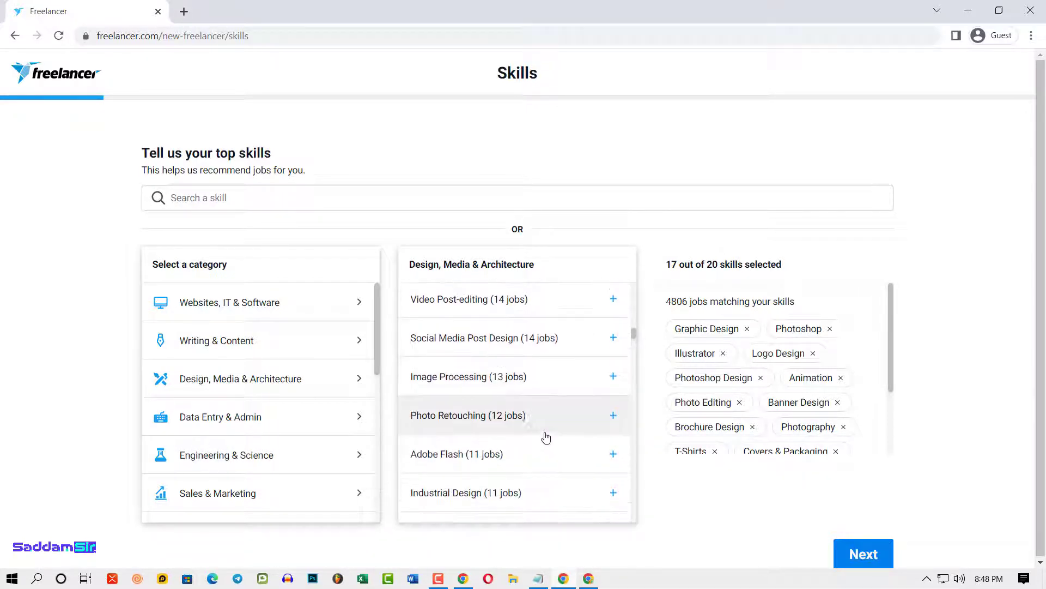
left_click(604, 377)
scroll(526, 444, "down", 1)
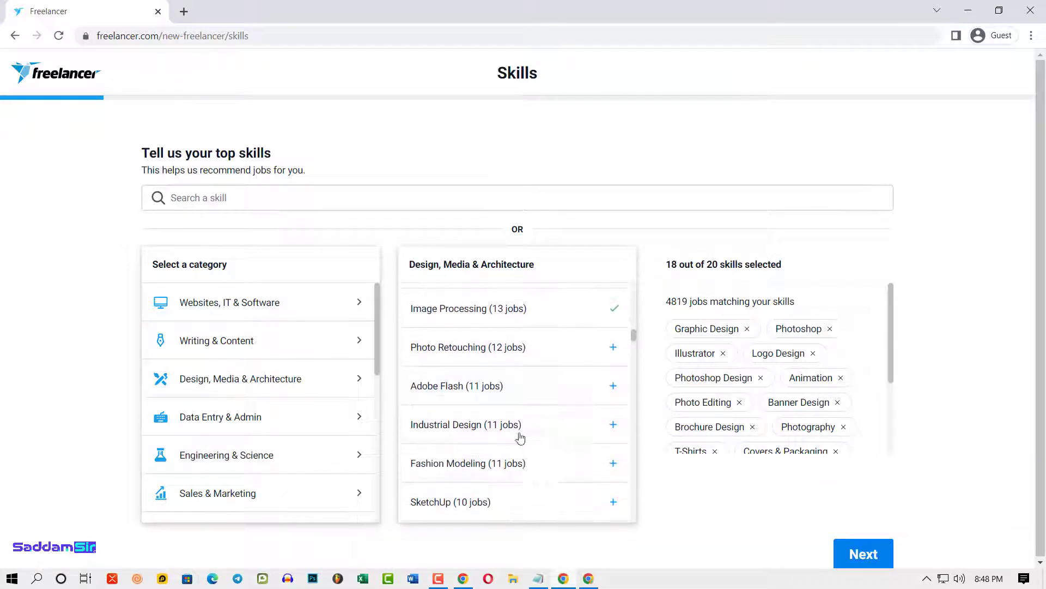
left_click(612, 348)
- Find Canva further down the list and add it as the twentieth skill
scroll(540, 406, "down", 1)
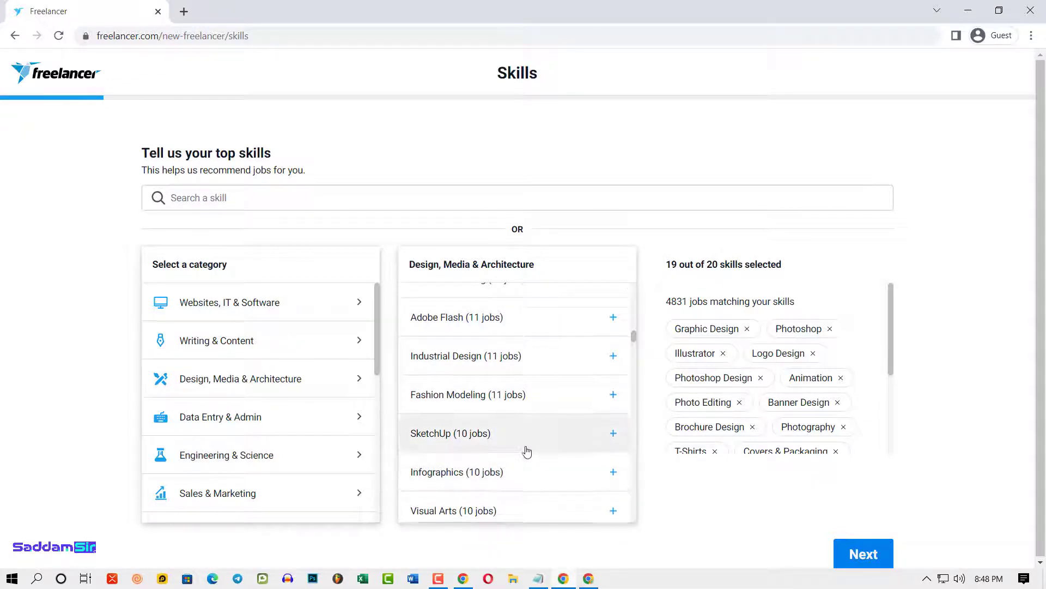
scroll(526, 450, "down", 1)
scroll(528, 450, "down", 4)
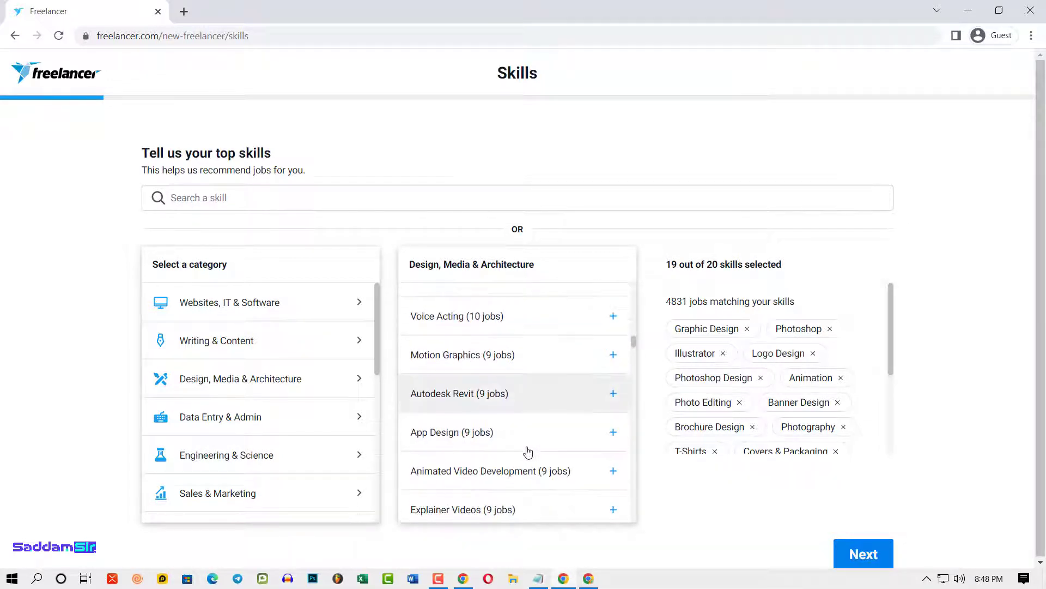
scroll(494, 431, "down", 2)
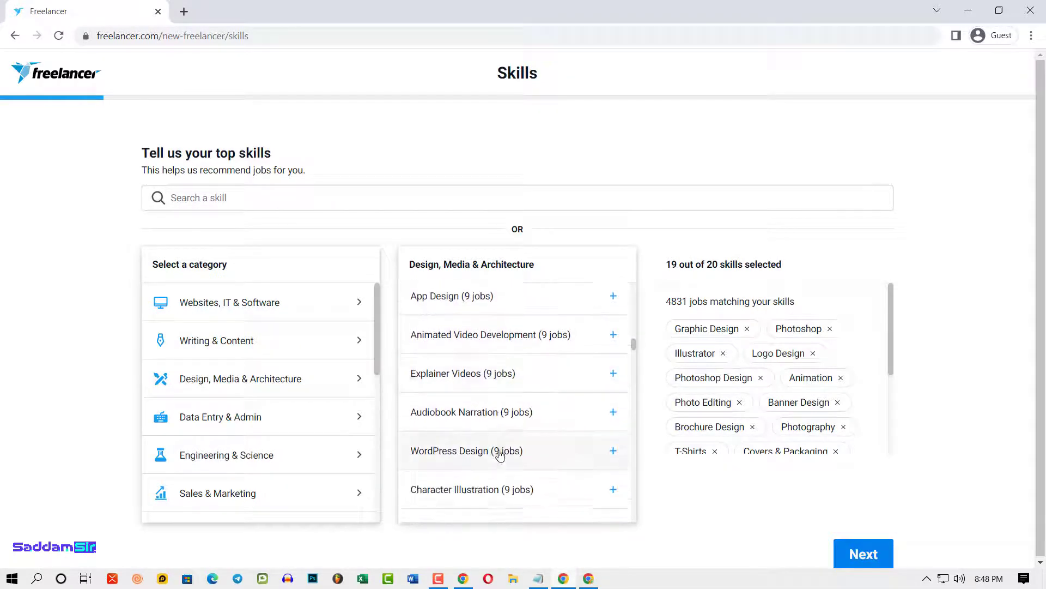
scroll(513, 472, "down", 2)
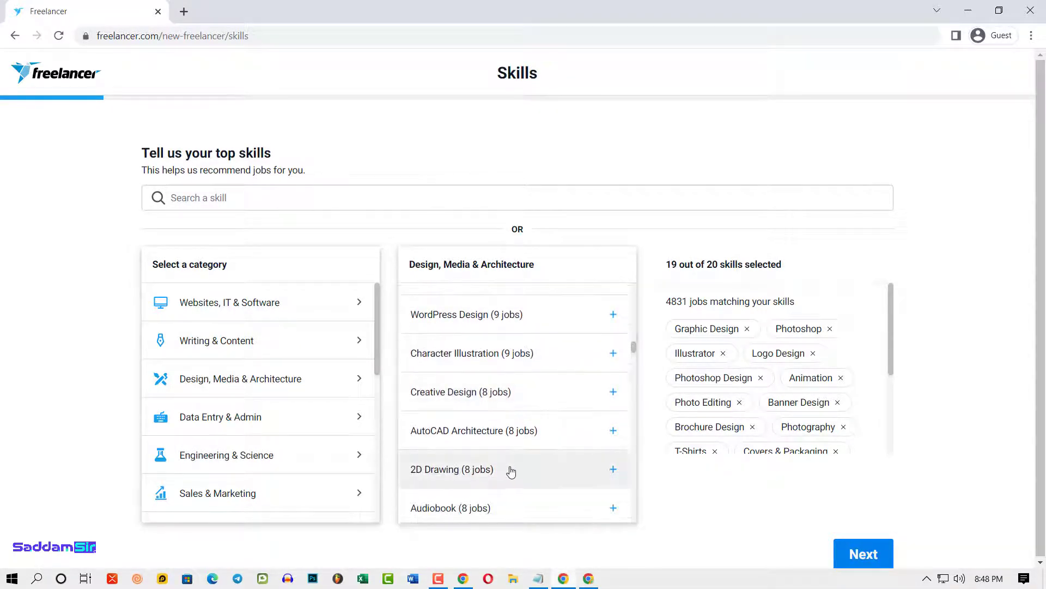
scroll(524, 466, "down", 2)
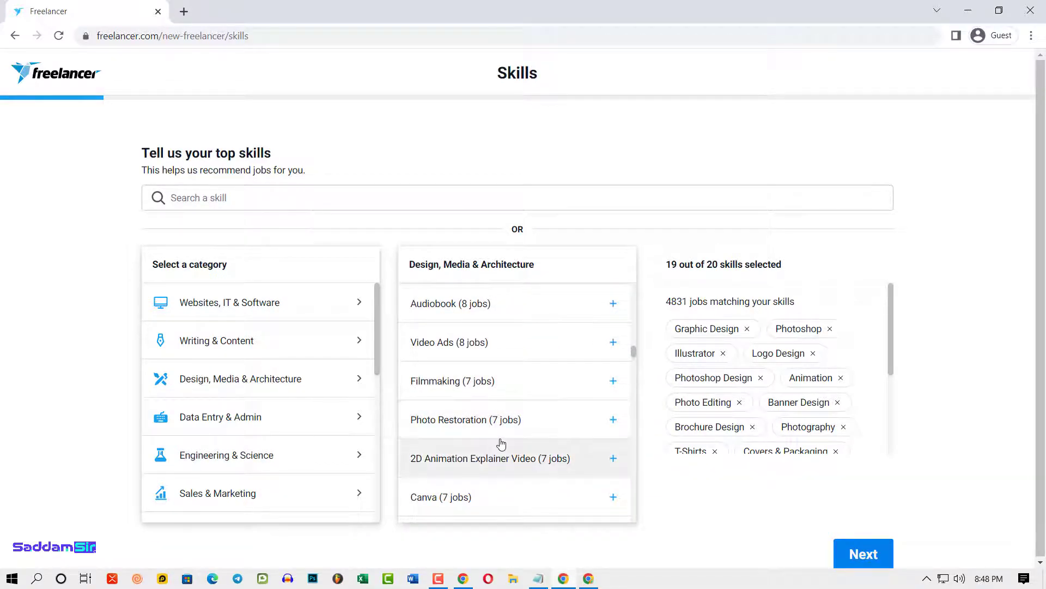
scroll(496, 458, "down", 1)
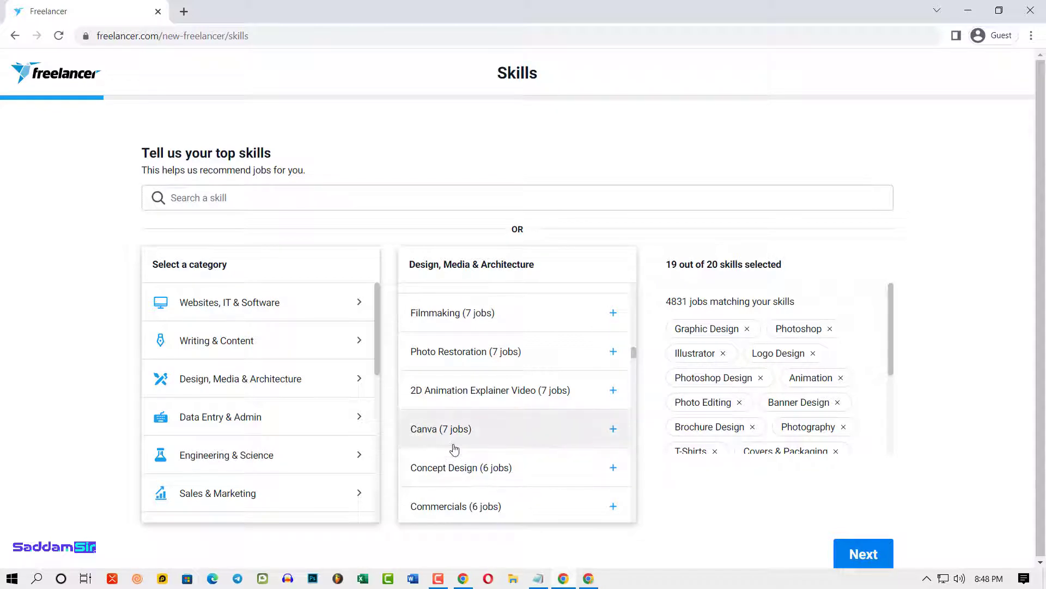
left_click(614, 430)
scroll(532, 441, "down", 4)
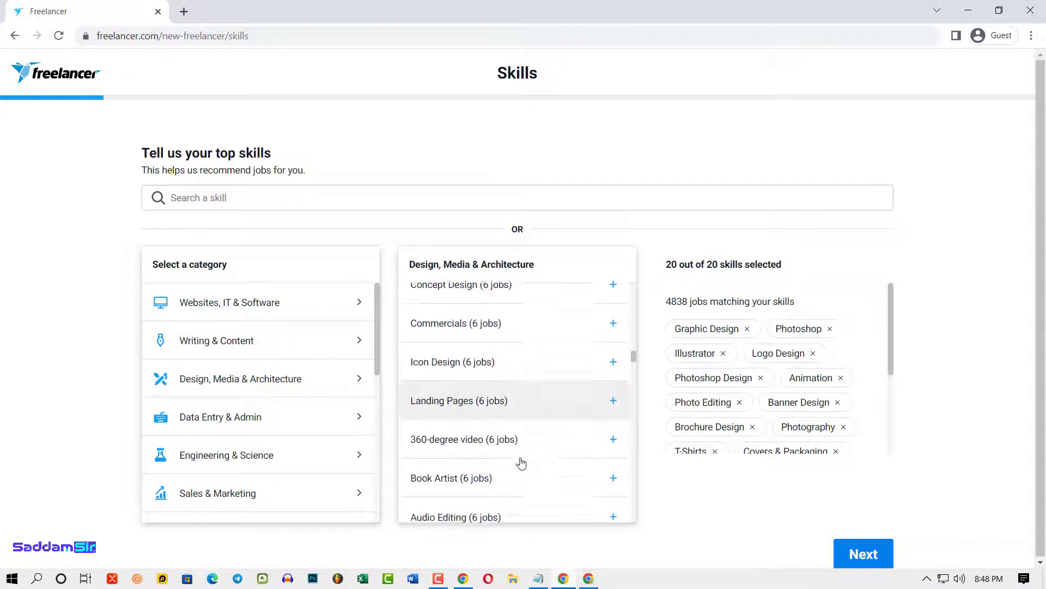
- Review the 20 selected design skills and continue to the Linked accounts step
scroll(517, 472, "down", 1)
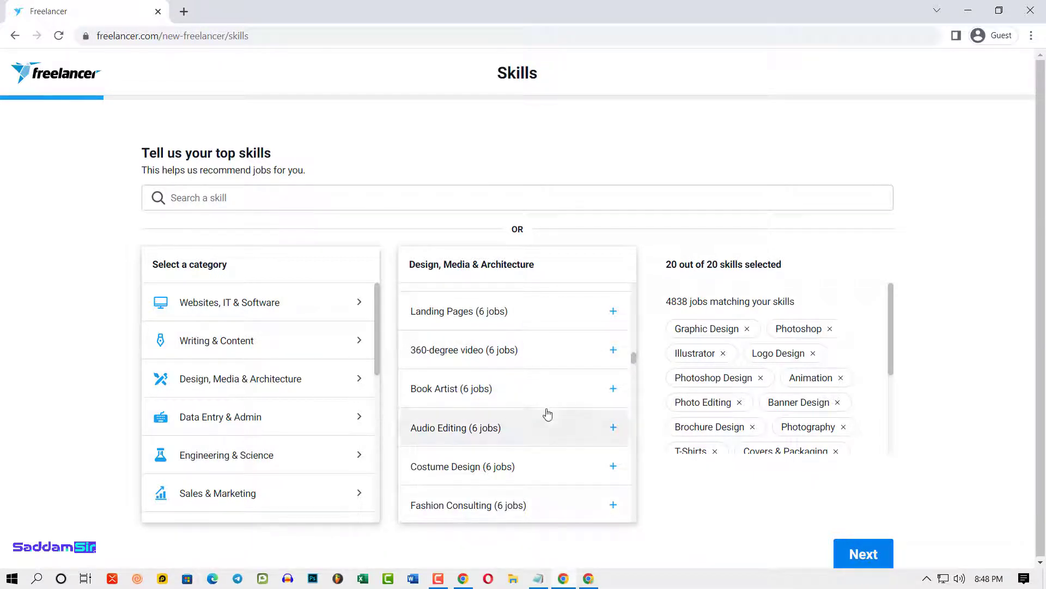
scroll(482, 508, "down", 2)
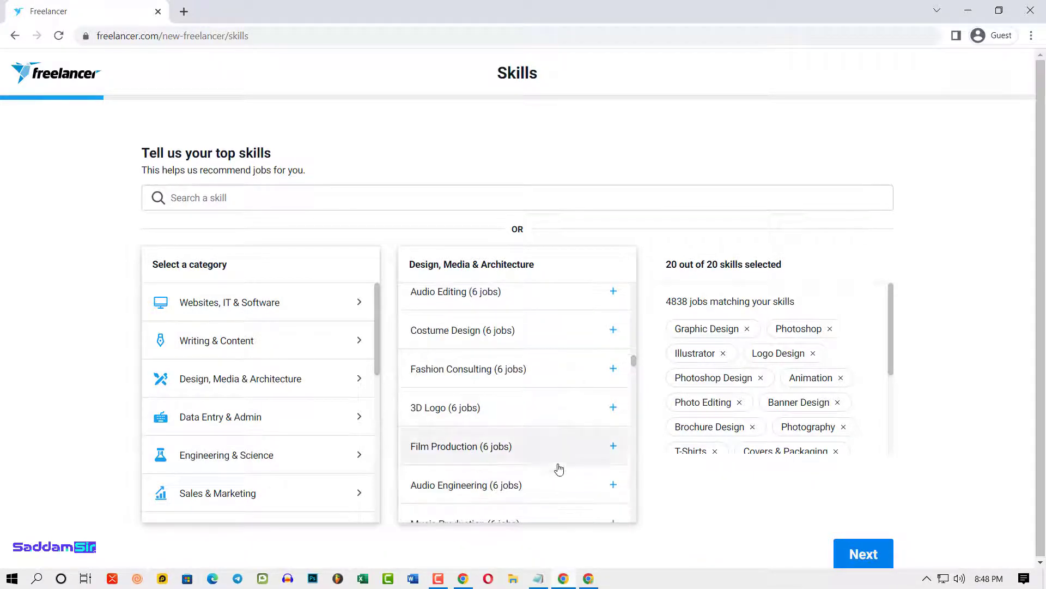
scroll(520, 477, "down", 1)
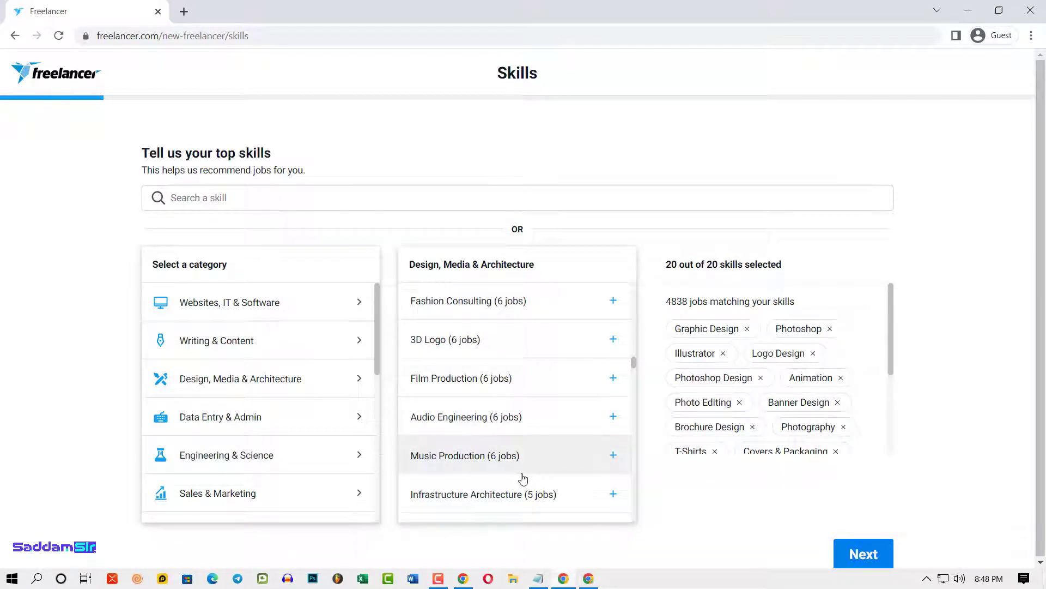
scroll(523, 478, "down", 5)
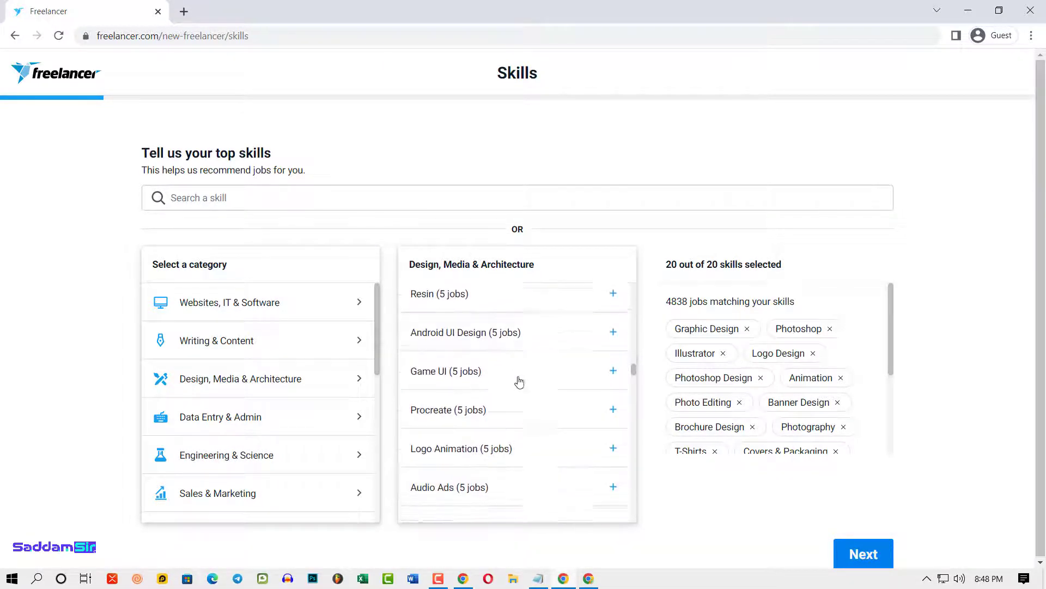
scroll(502, 485, "down", 5)
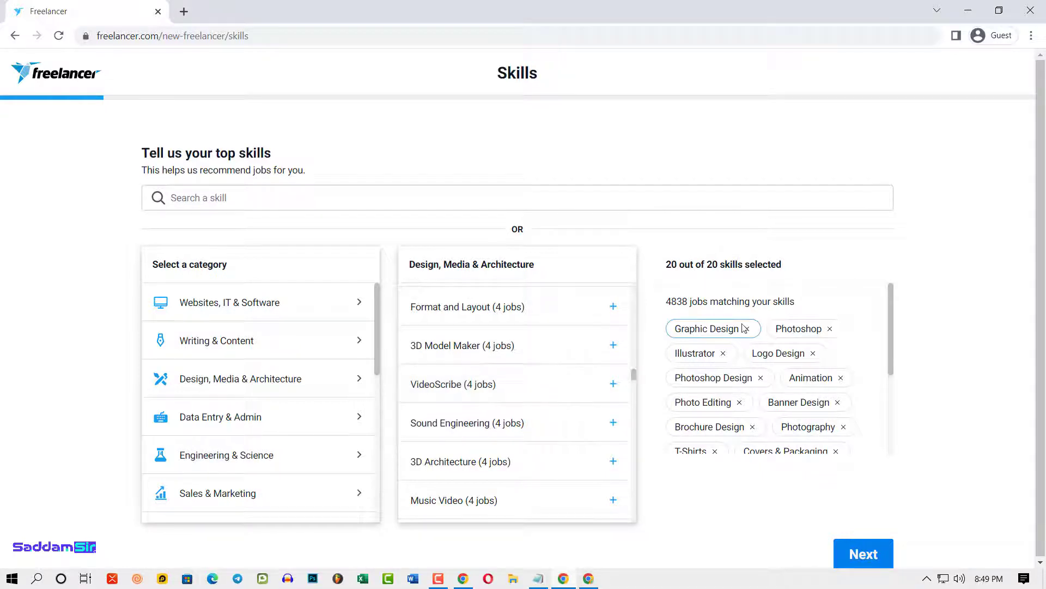
scroll(512, 465, "down", 15)
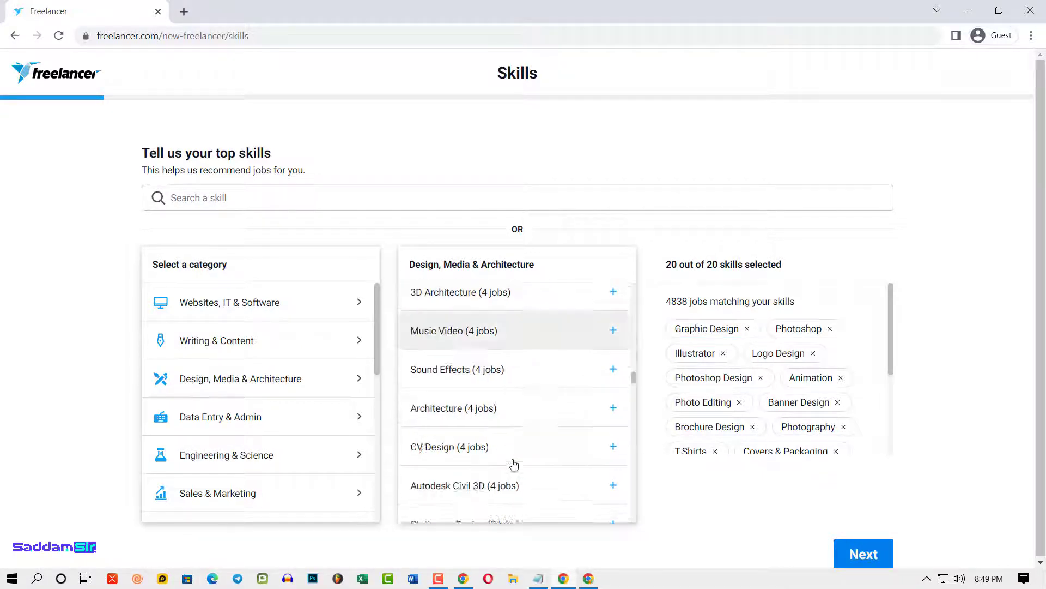
scroll(494, 457, "down", 2)
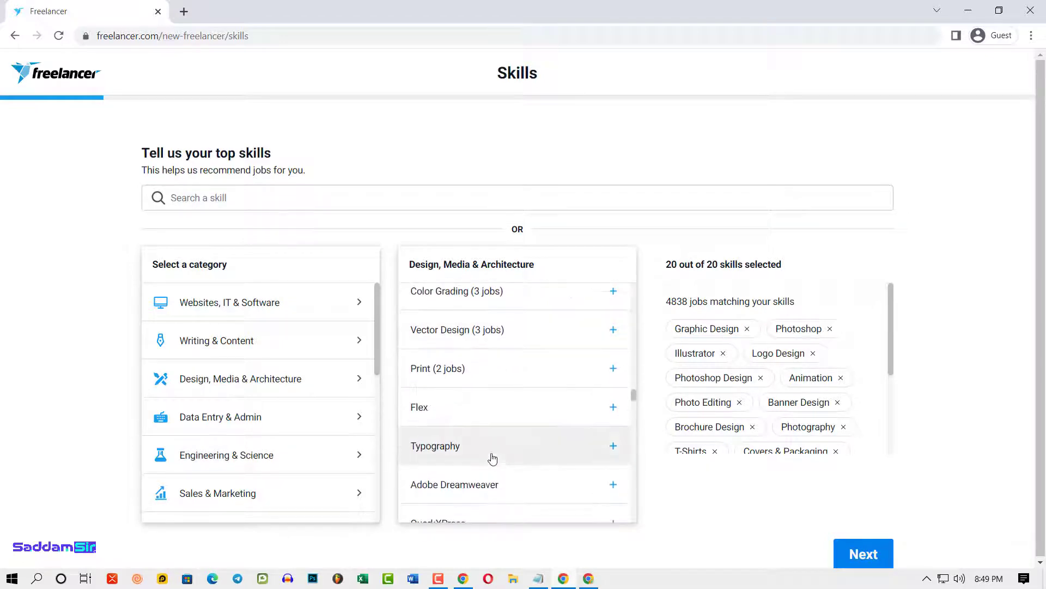
scroll(529, 413, "up", 3)
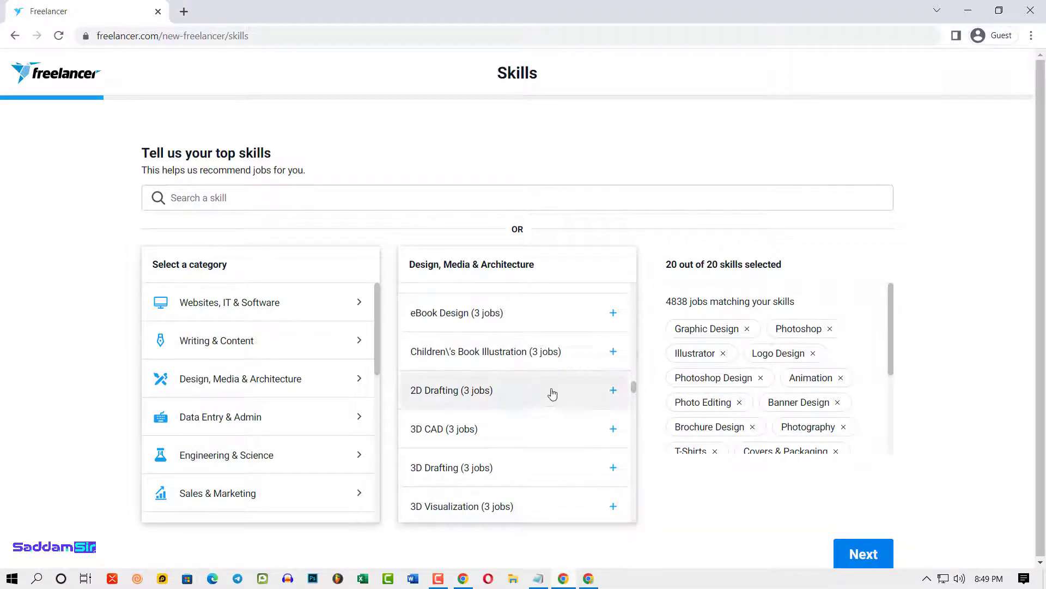
scroll(553, 392, "down", 5)
left_click(867, 555)
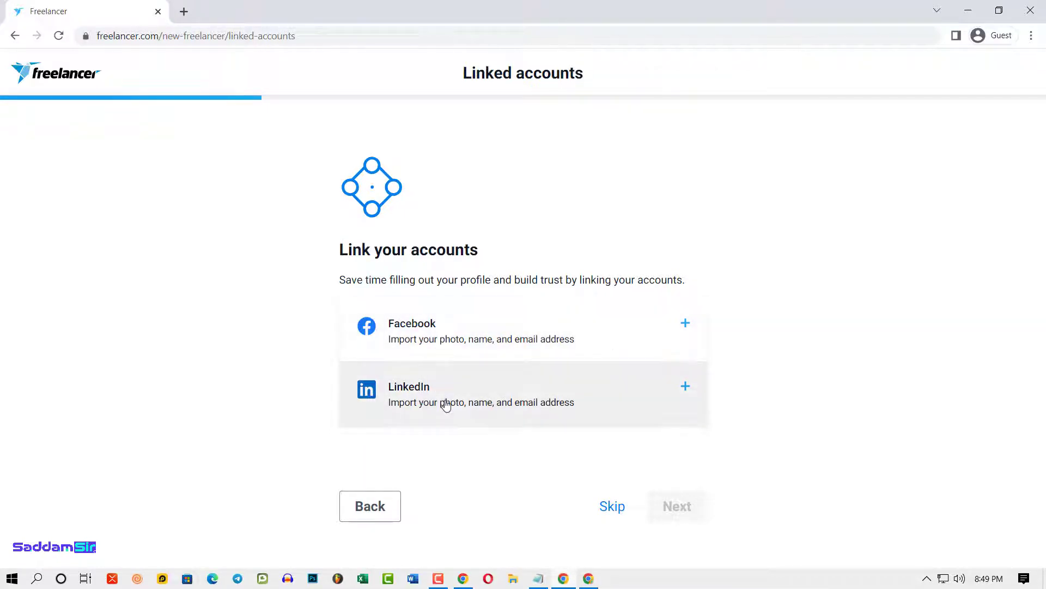
- Skip social account linking, try the camera for a profile photo, and dismiss its connection error
left_click(613, 507)
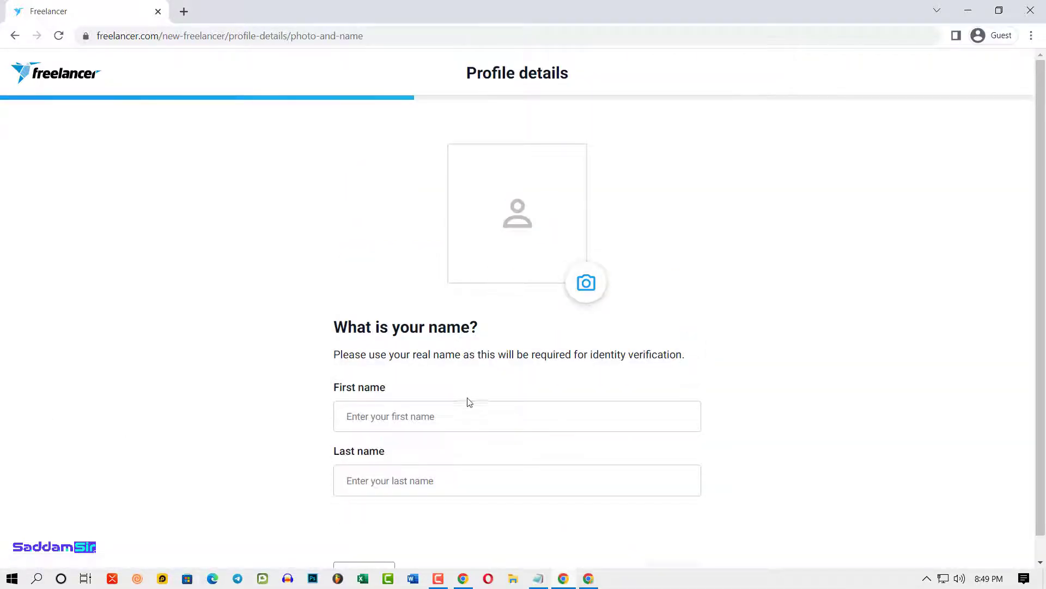
left_click(585, 284)
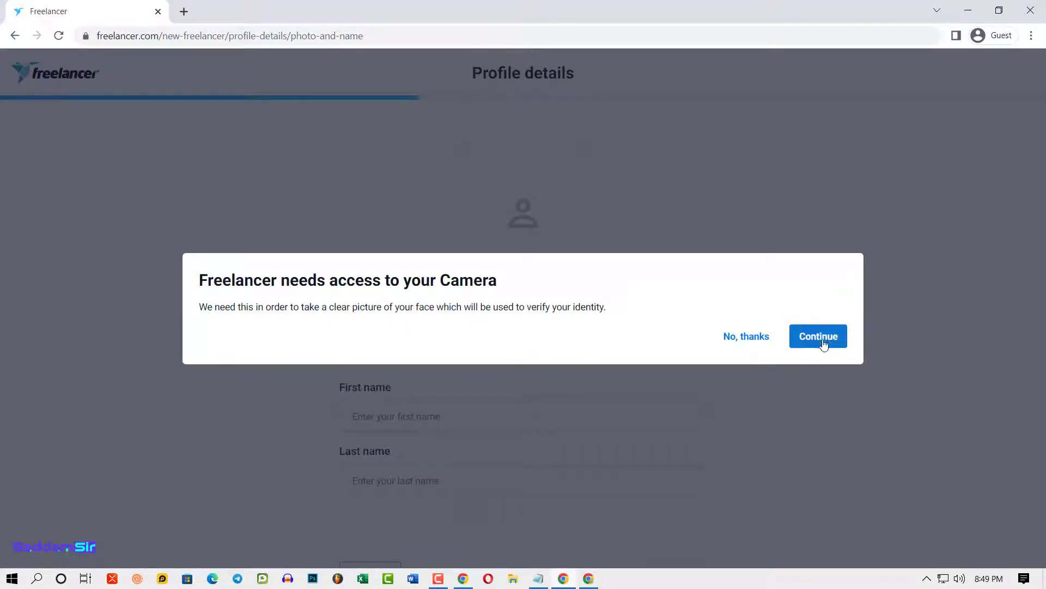
left_click(748, 338)
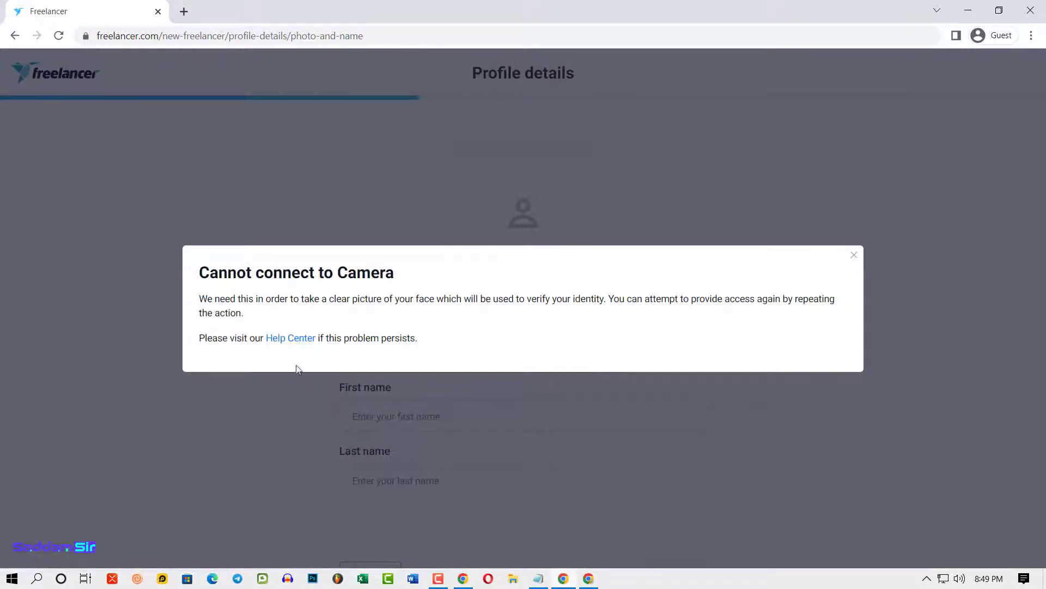
left_click(854, 255)
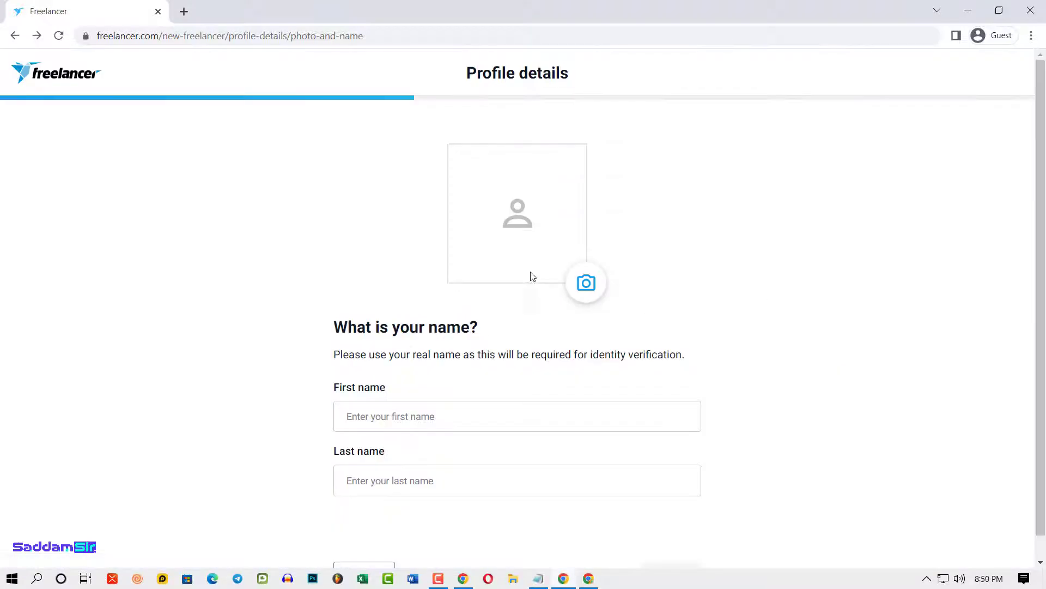
scroll(763, 317, "down", 1)
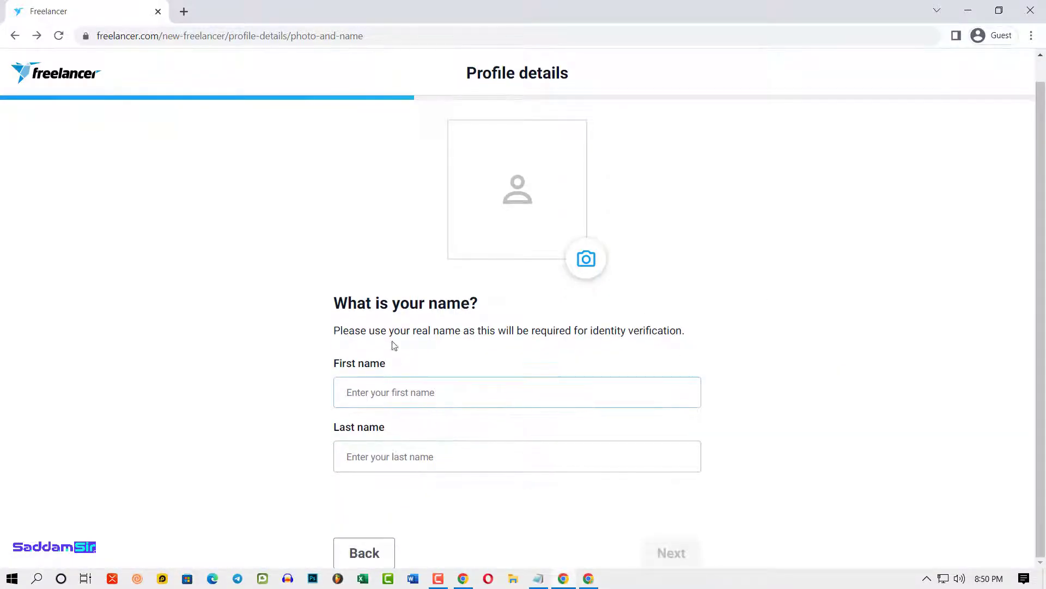
- Enter the full name in First name, then move the surname into the Last name field
left_click(393, 393)
type("mehedihassan")
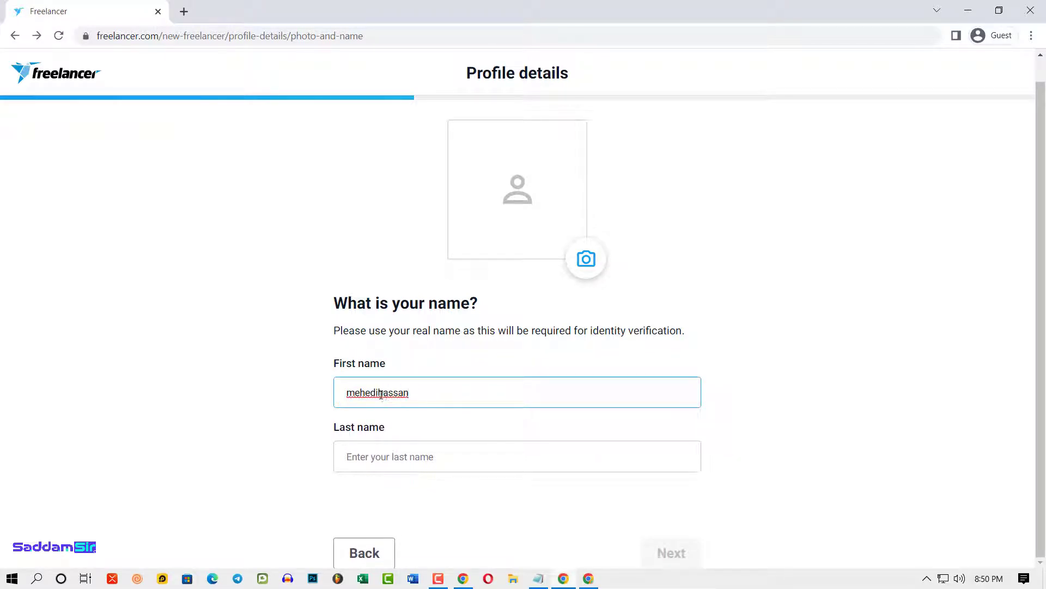
left_click_drag(381, 393, 476, 393)
key("ctrl+x")
left_click(374, 456)
key("ctrl+v")
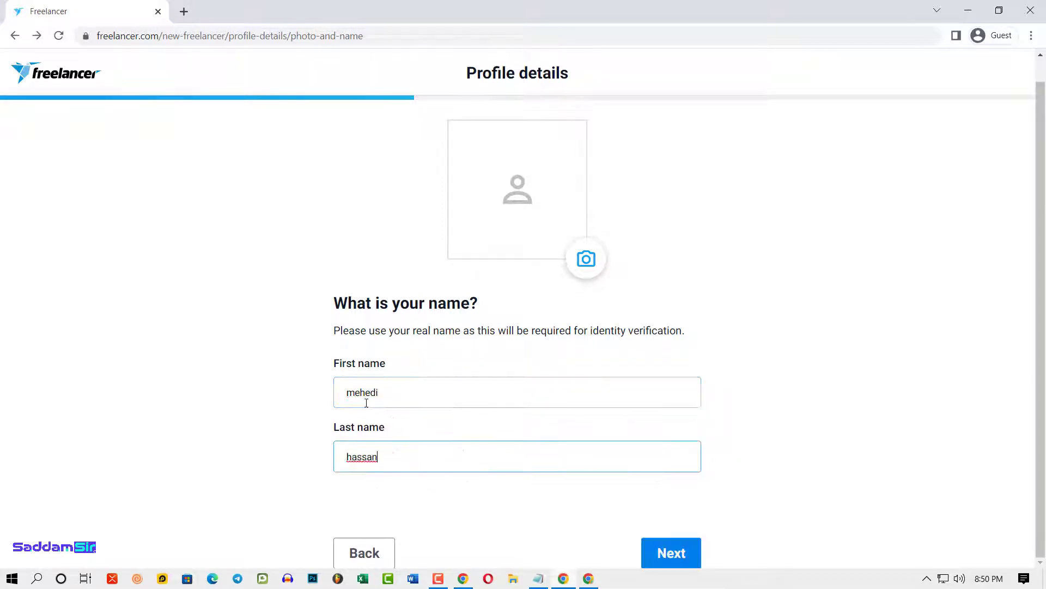
- Capitalise the first letters of the first and last name, then continue to the headline step
left_click_drag(355, 395, 330, 390)
type("M")
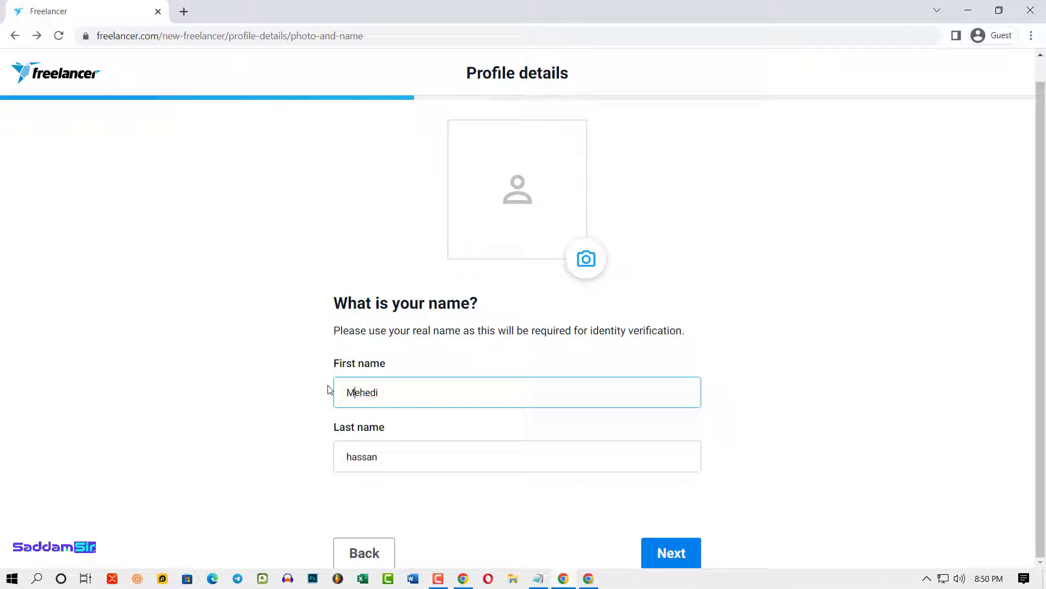
left_click_drag(353, 459, 336, 460)
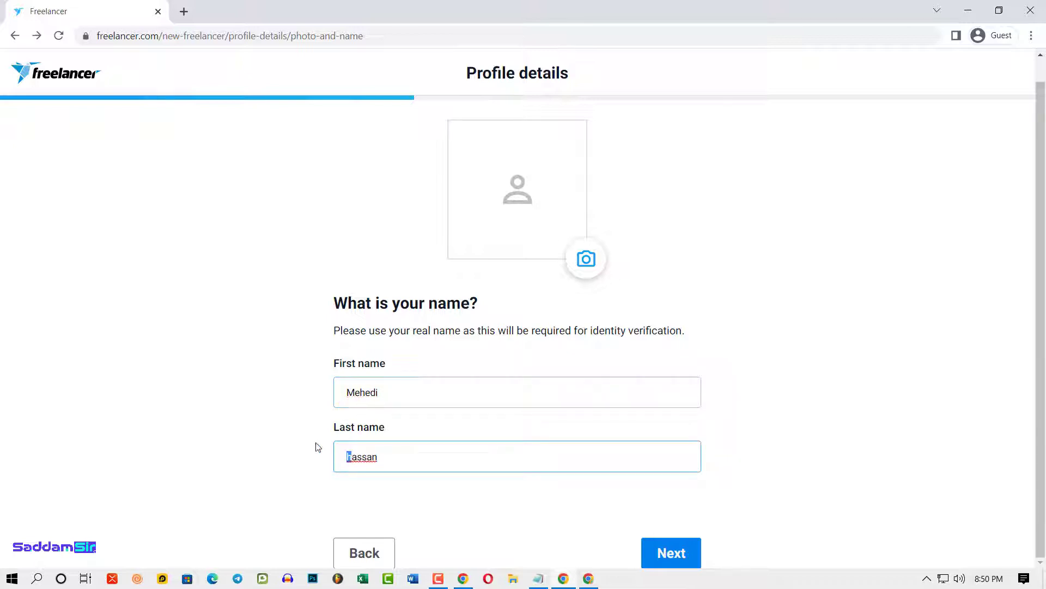
type("H")
left_click(512, 427)
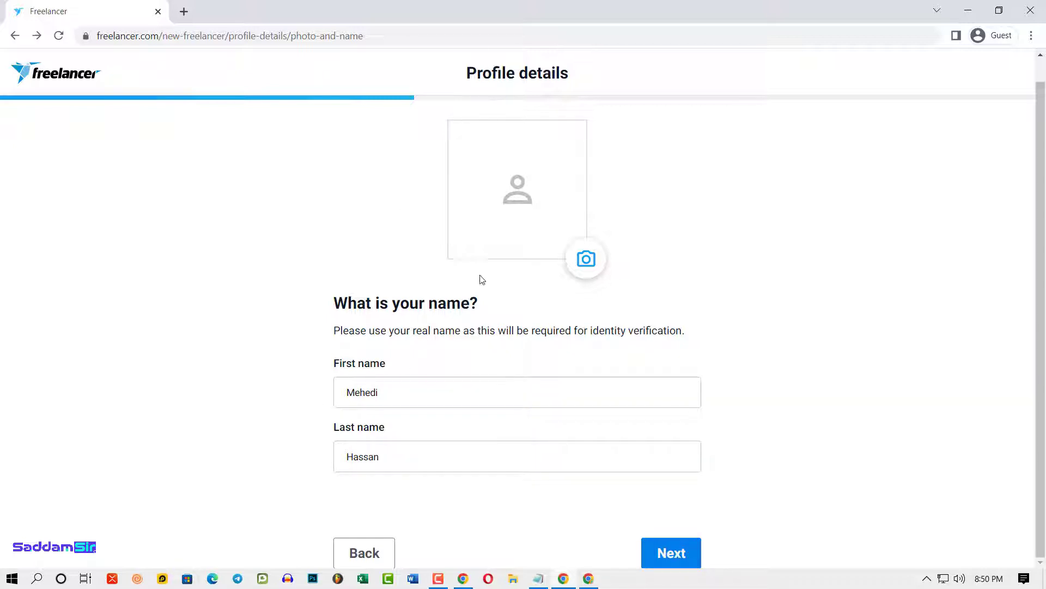
left_click(673, 562)
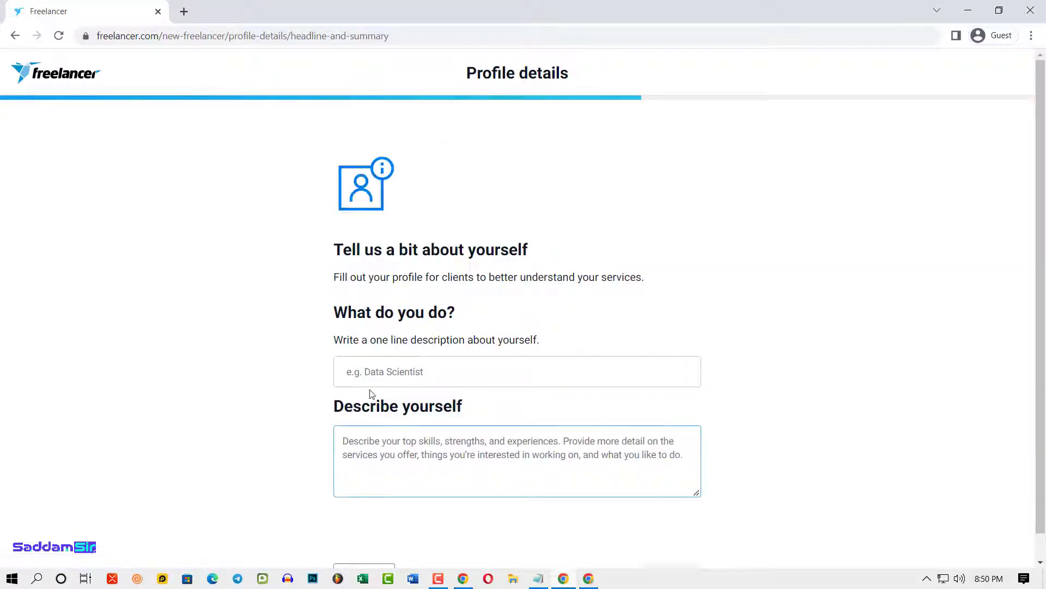
- Enter the headline 'Mega Graphics Designer' and a graphics-design self-description, enlarging the description box
left_click(374, 371)
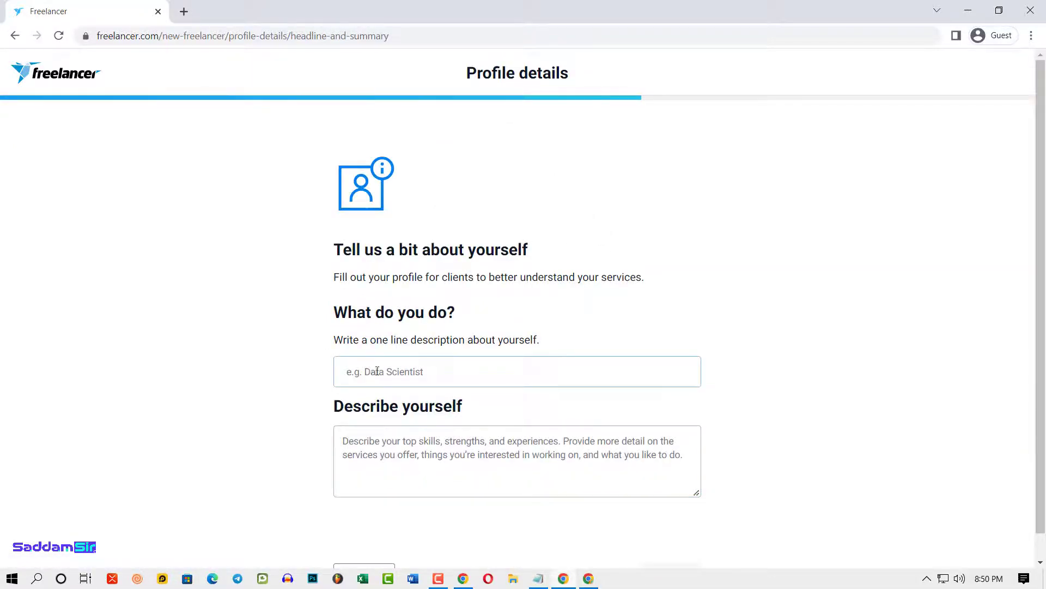
left_click(417, 425)
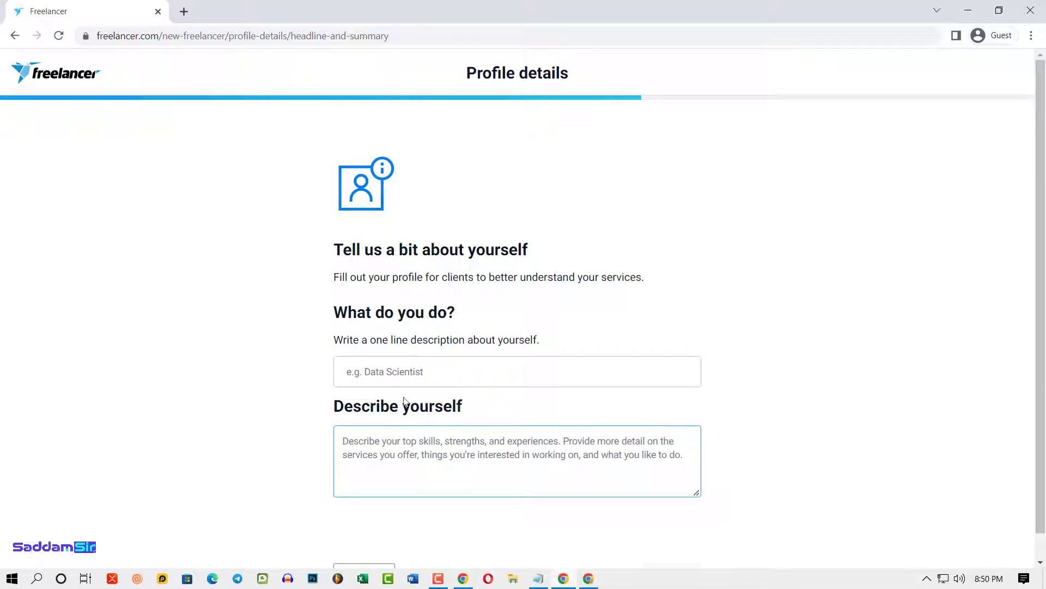
left_click(419, 371)
left_click(381, 467)
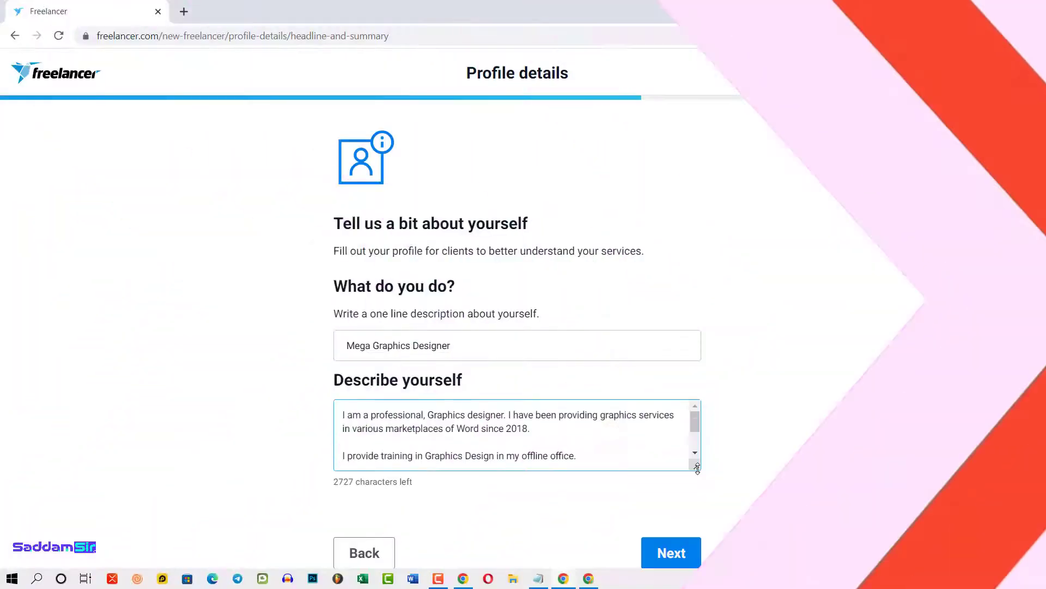
left_click_drag(697, 468, 753, 570)
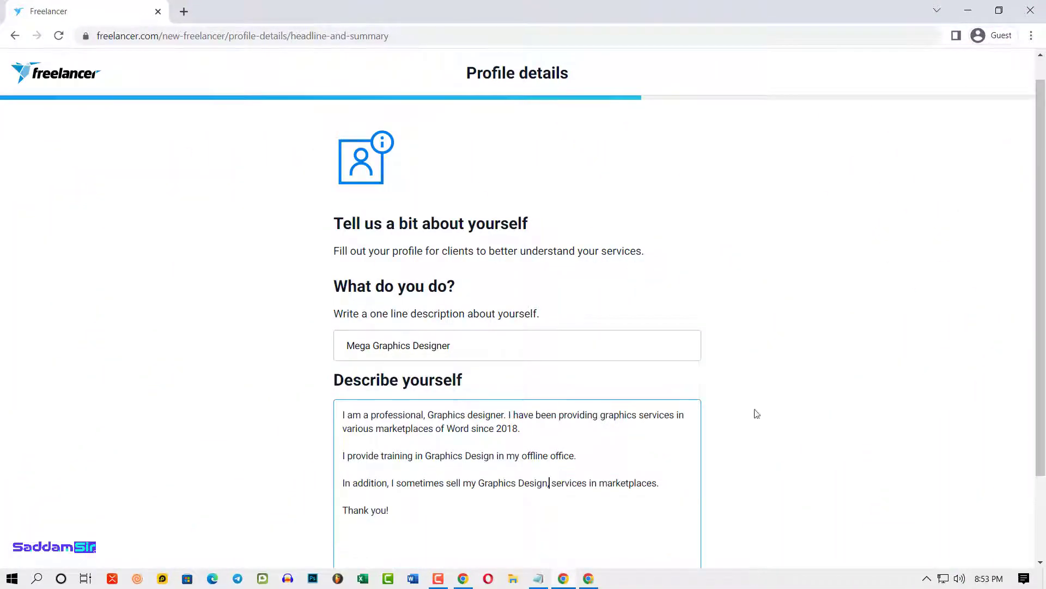
scroll(670, 495, "down", 2)
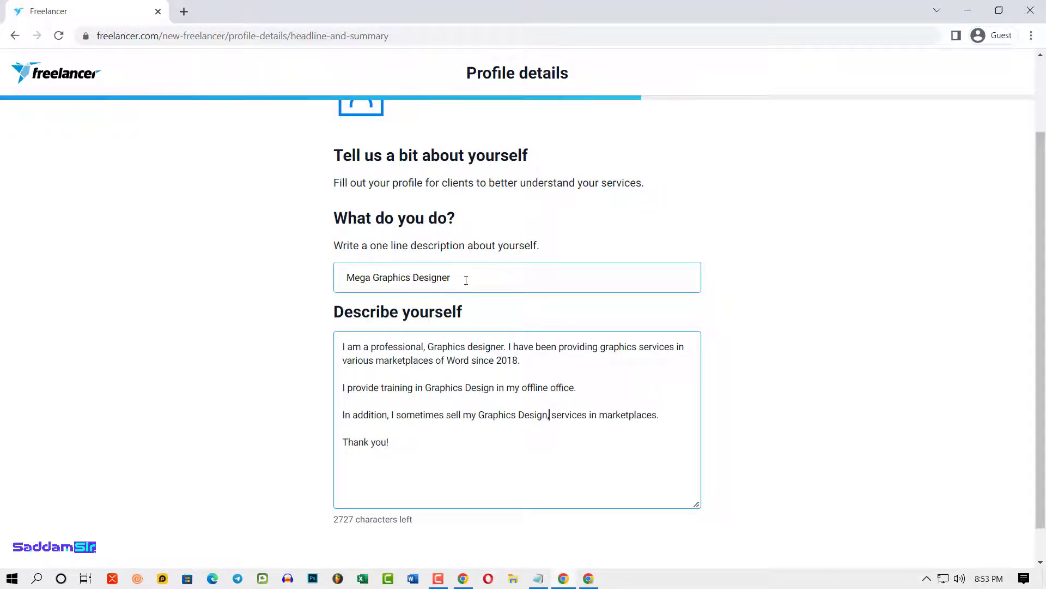
- Review the headline and description, then submit them to reach the languages and birthdate step
left_click_drag(465, 278, 278, 294)
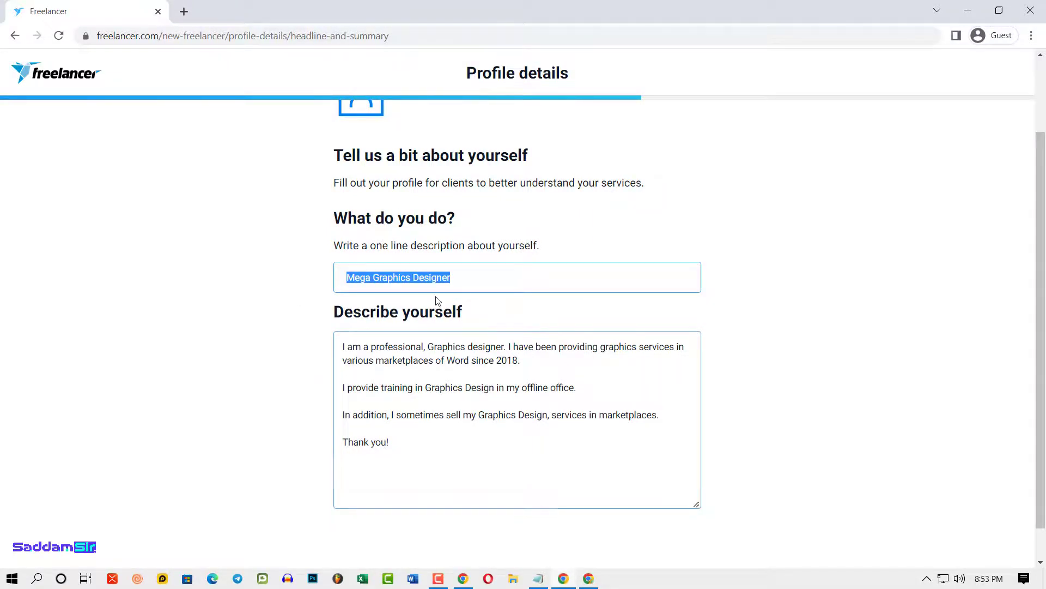
left_click_drag(343, 345, 427, 448)
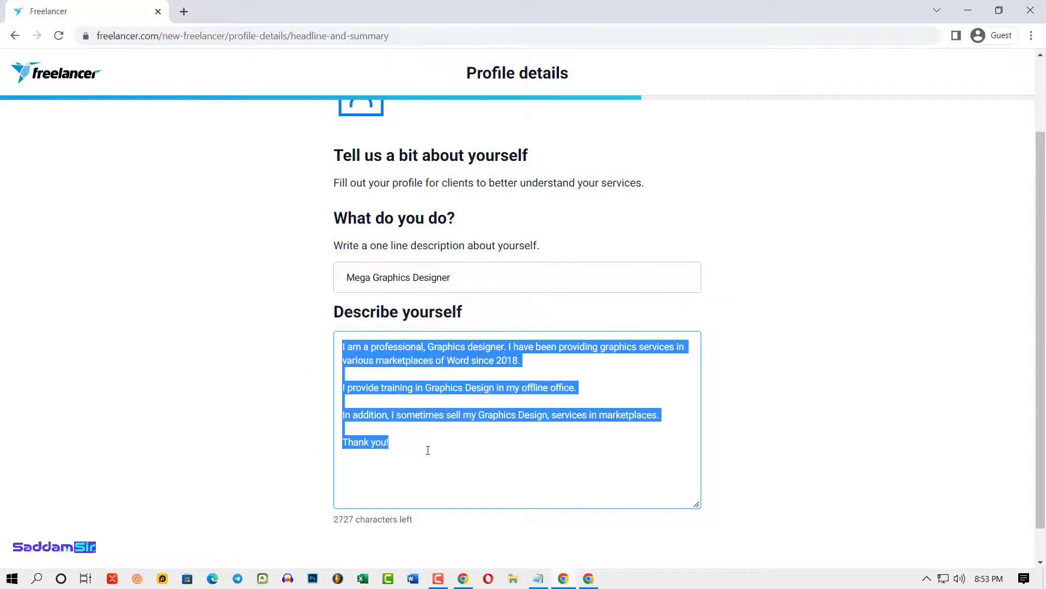
left_click(478, 458)
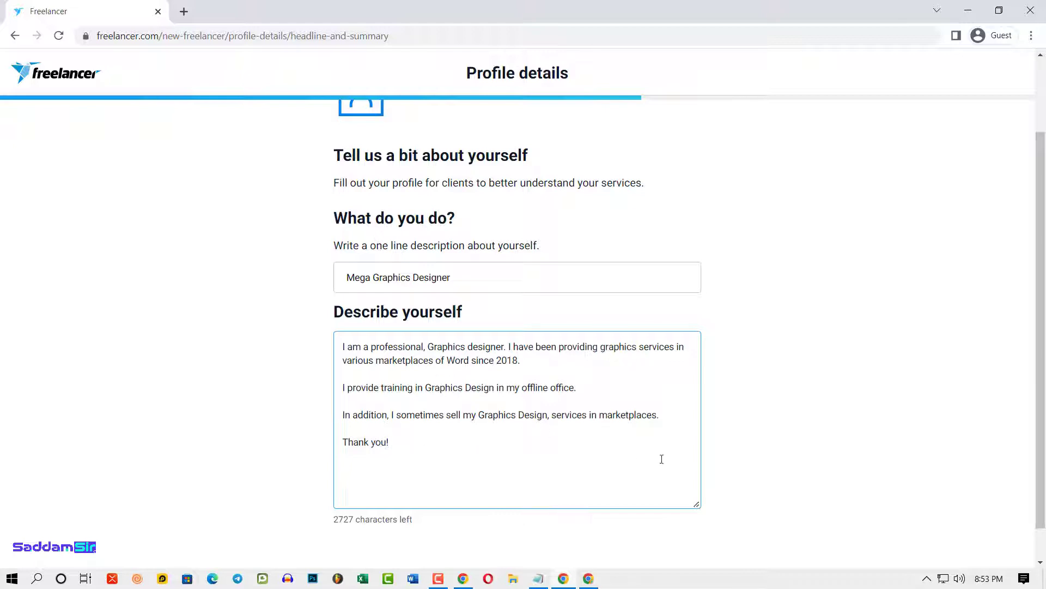
scroll(662, 459, "down", 1)
left_click(680, 555)
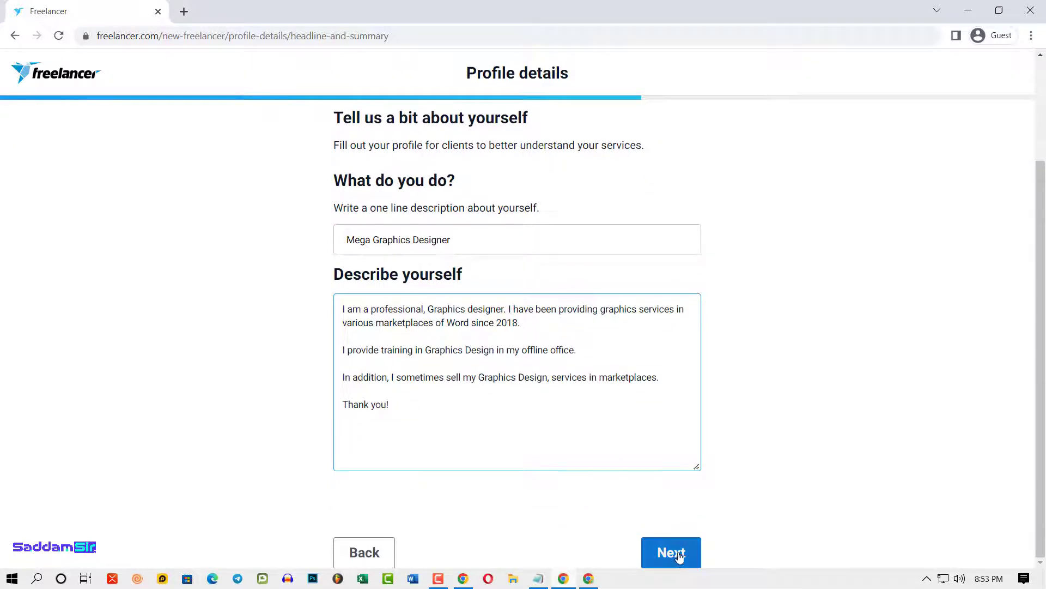
left_click(680, 555)
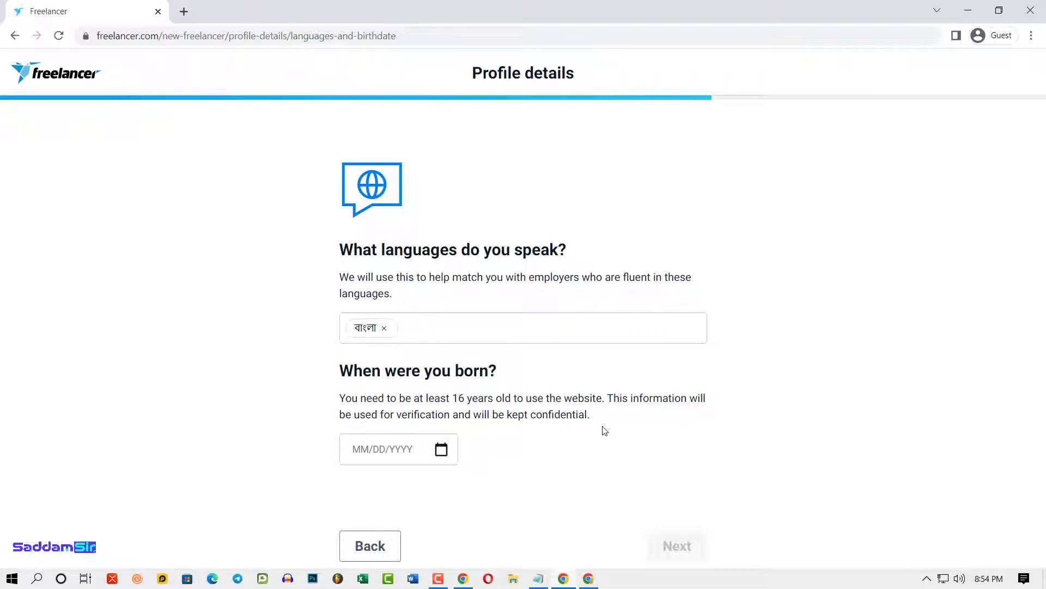
- Add English and Français as spoken languages alongside Bangla, then continue to the location step
left_click(388, 449)
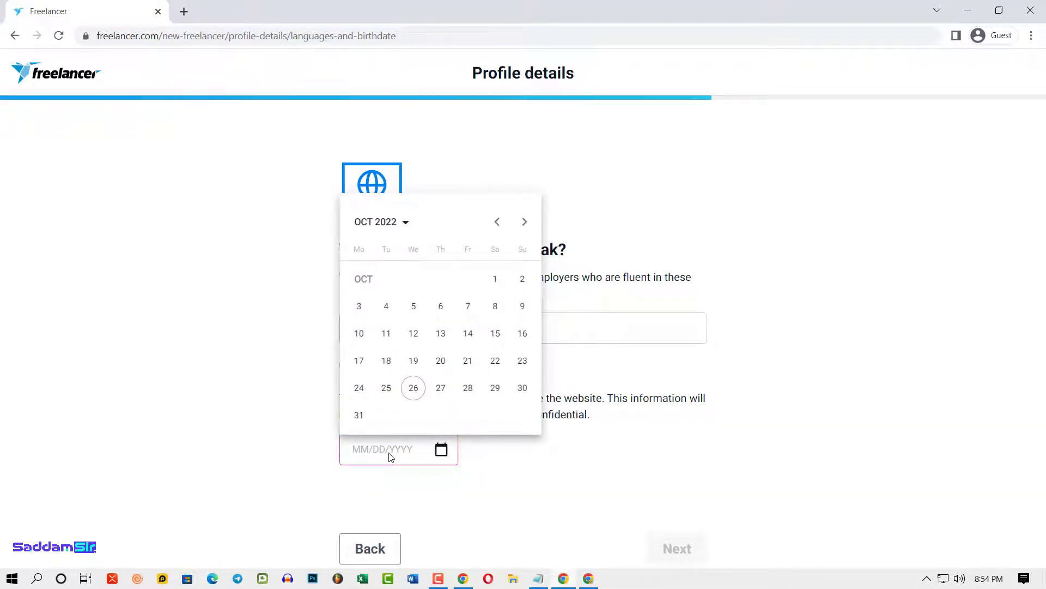
left_click(428, 325)
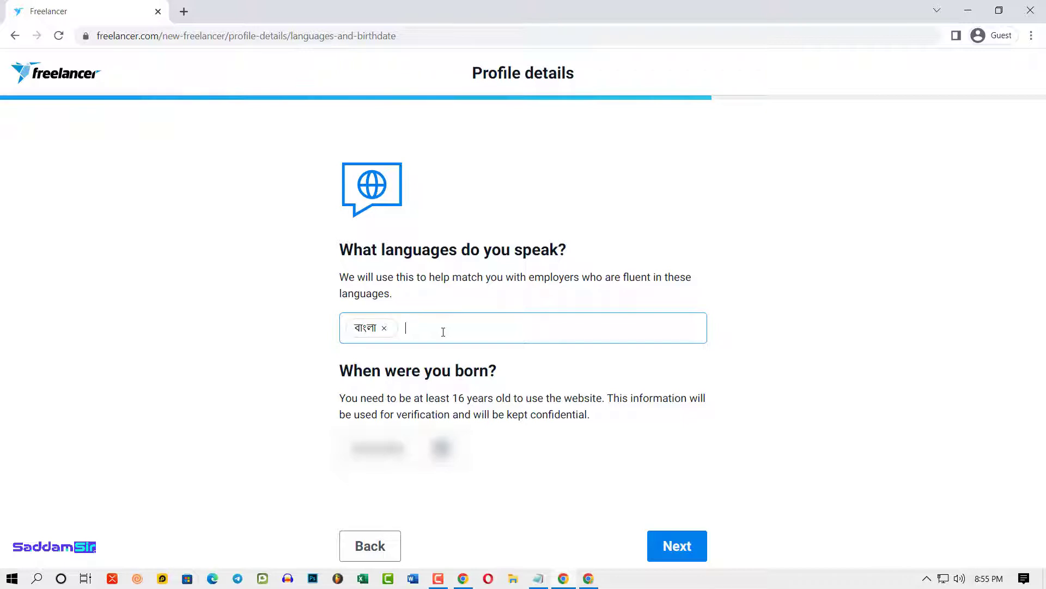
type("English")
left_click(486, 379)
type("fr")
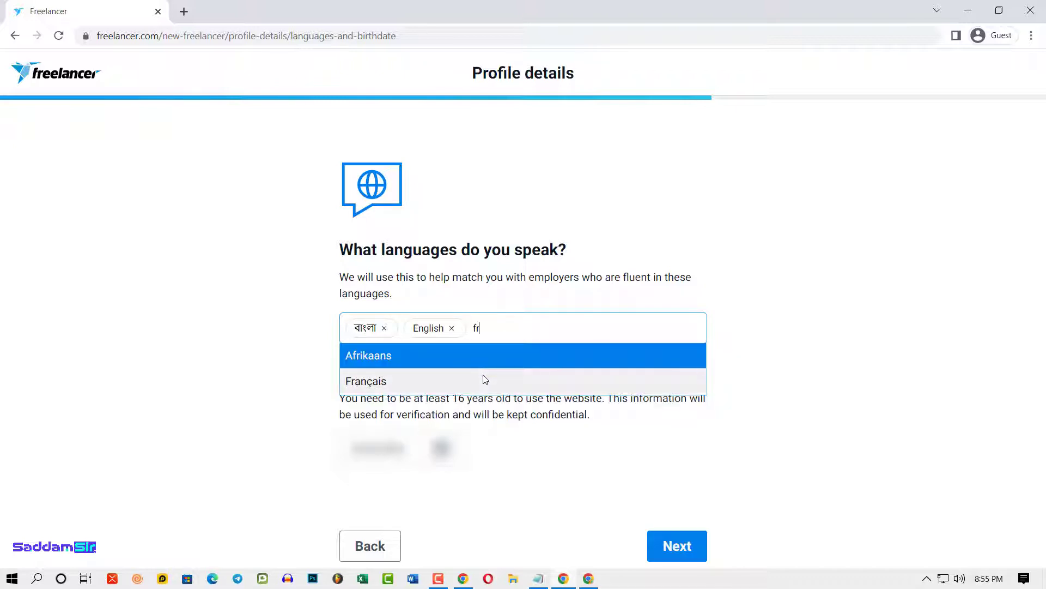
left_click(453, 381)
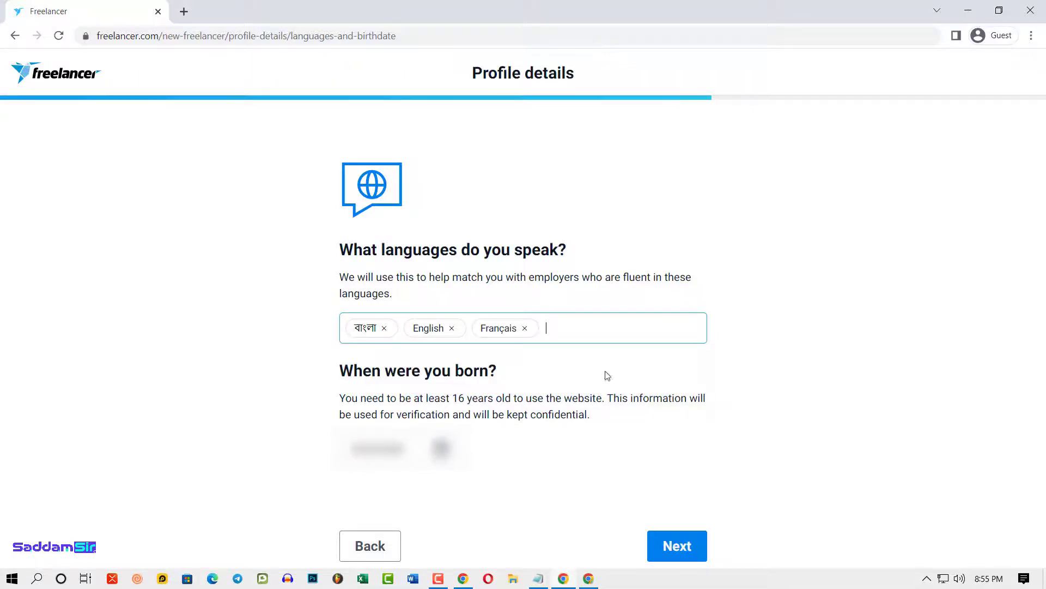
left_click(685, 554)
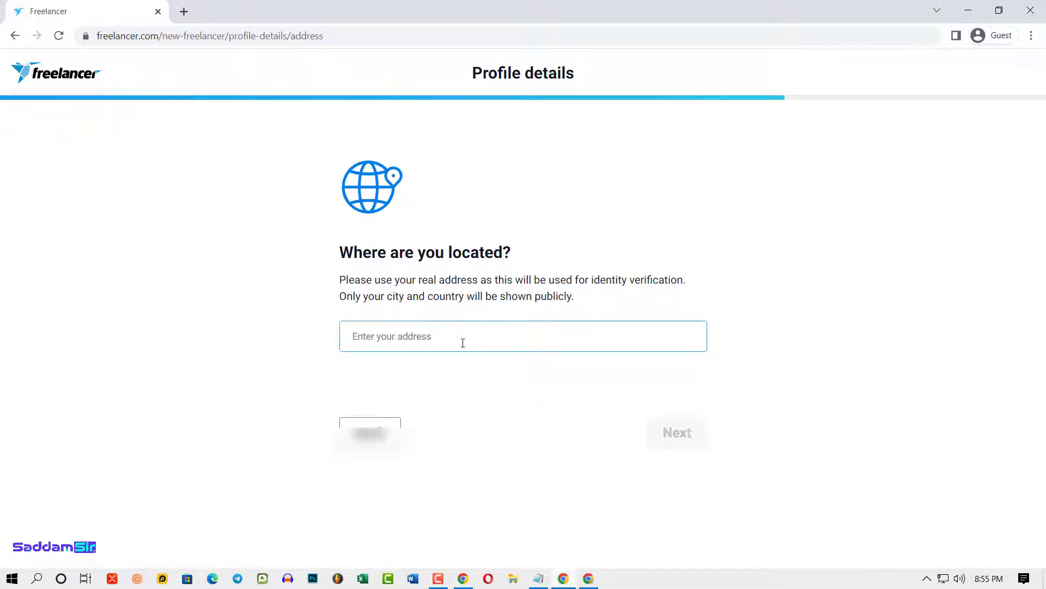
- Enter the street address and postal code 7500 in the location form
left_click(396, 343)
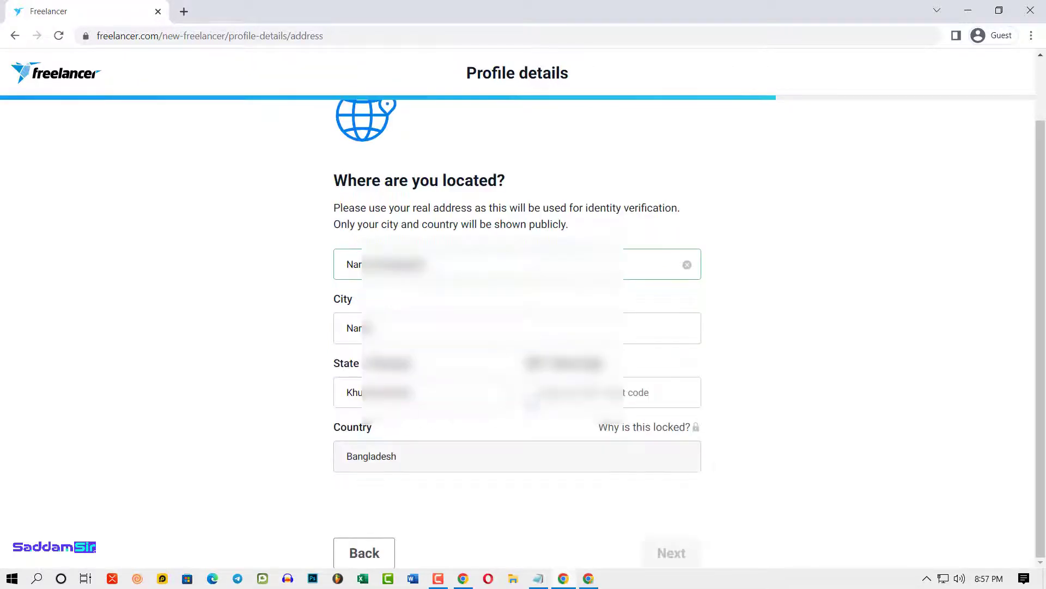
left_click(686, 392)
type("7500")
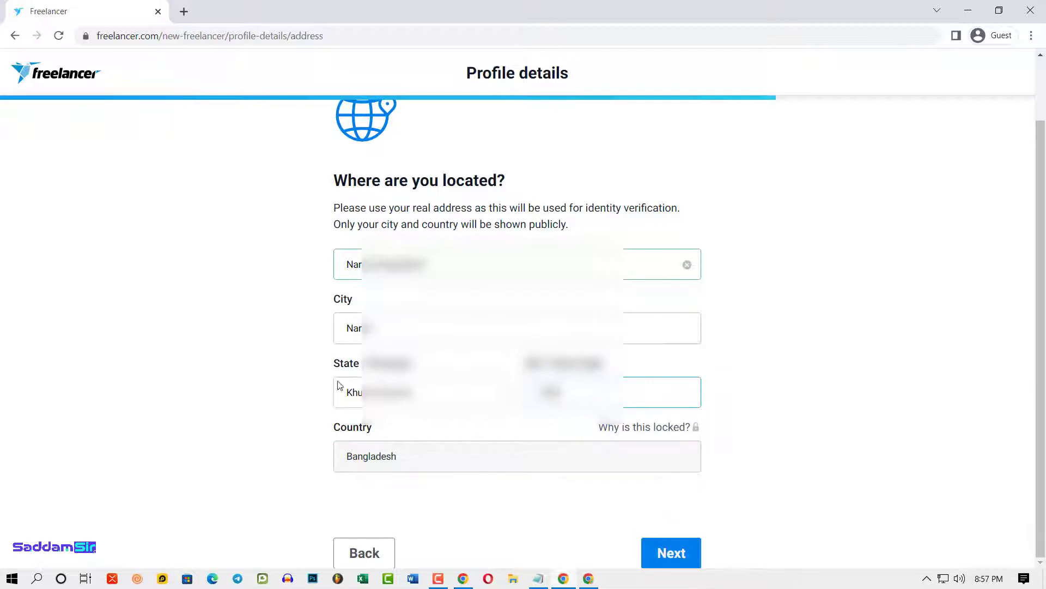
left_click(794, 492)
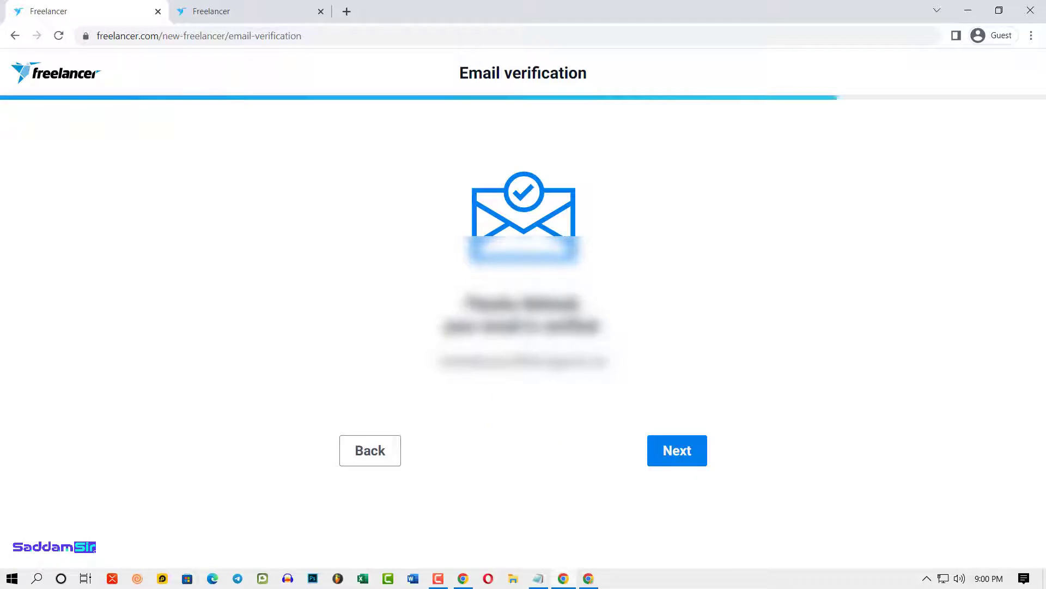
- Continue past email verification, then skip payment verification and the Plus Membership offer
left_click(681, 453)
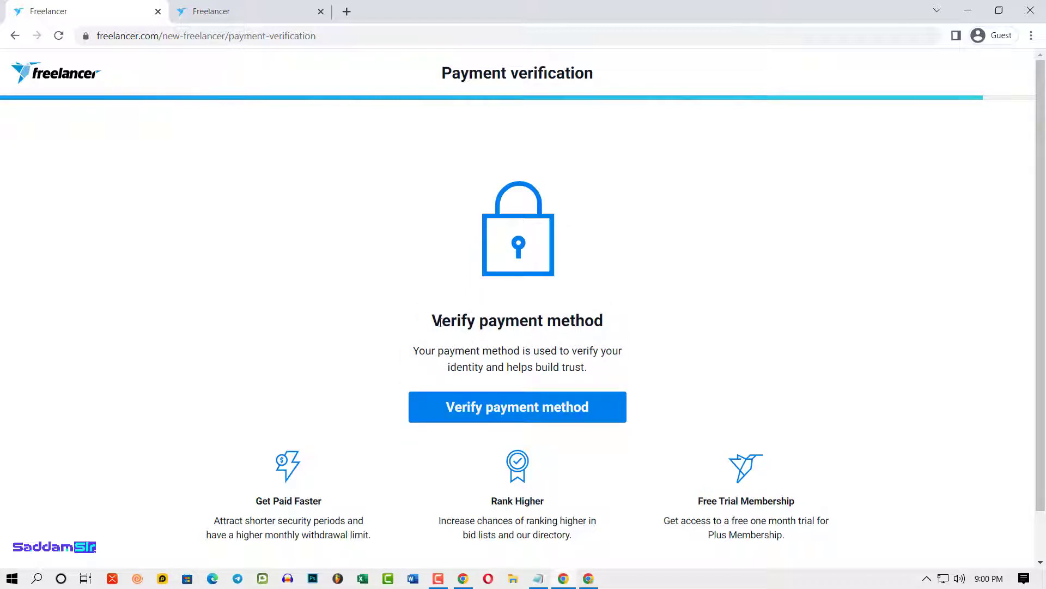
scroll(674, 382, "down", 1)
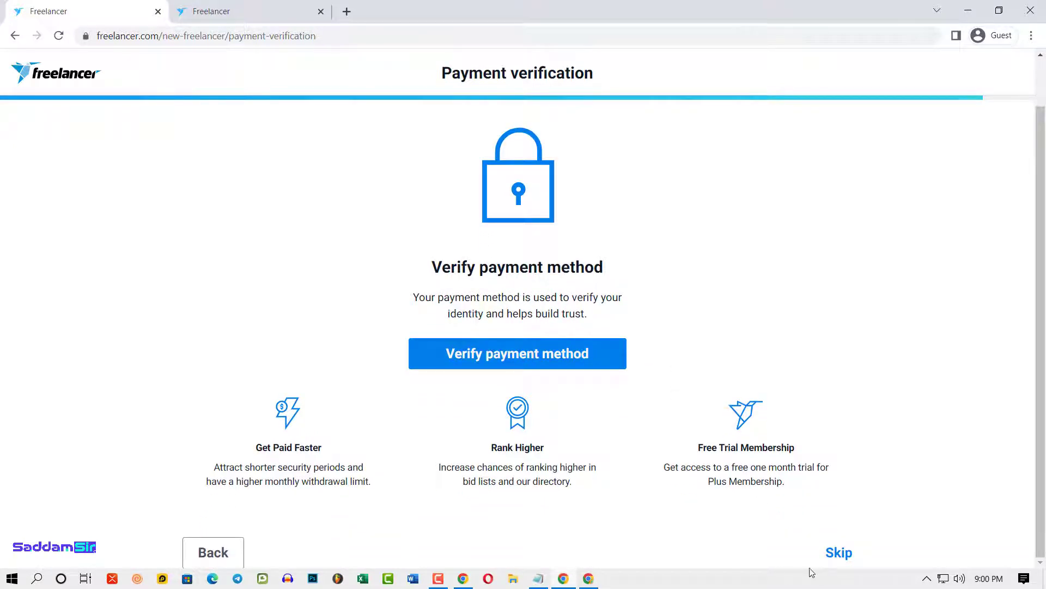
left_click(837, 552)
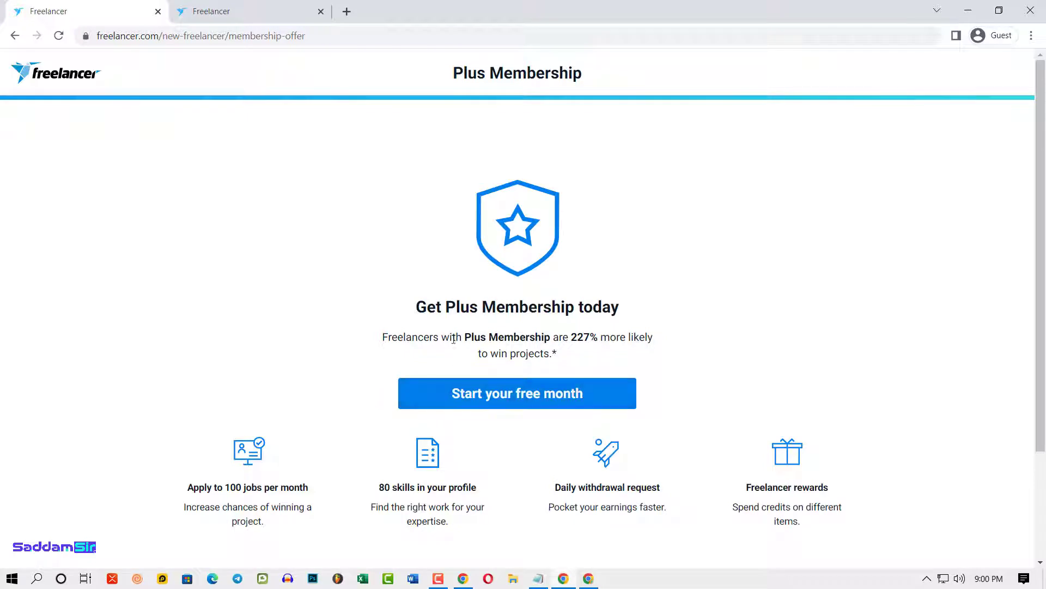
scroll(860, 498, "down", 3)
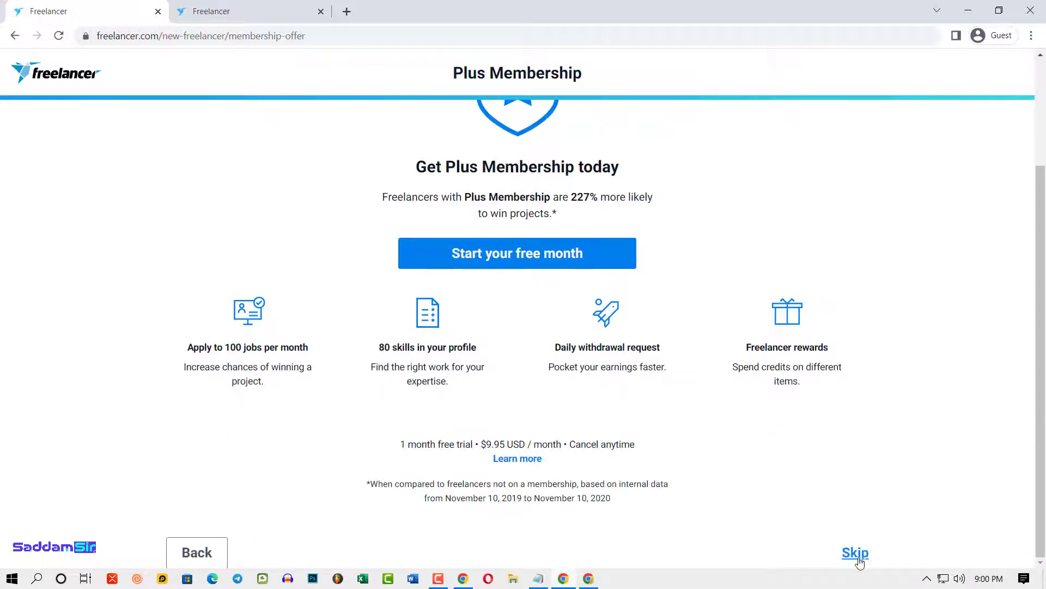
left_click(854, 554)
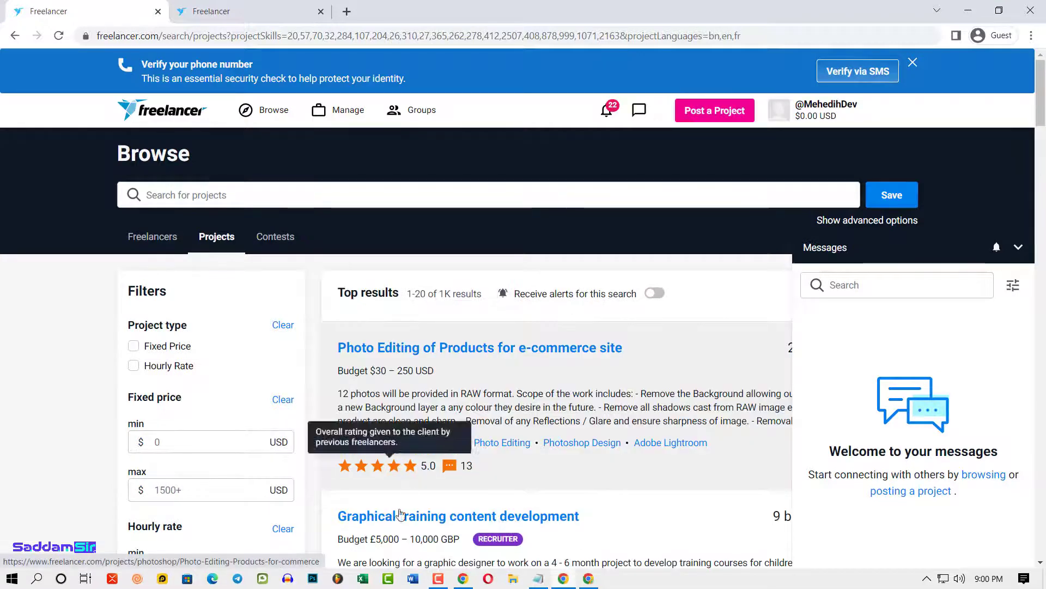
- Collapse the Messages panel and open your own profile page from the account menu
scroll(486, 349, "down", 3)
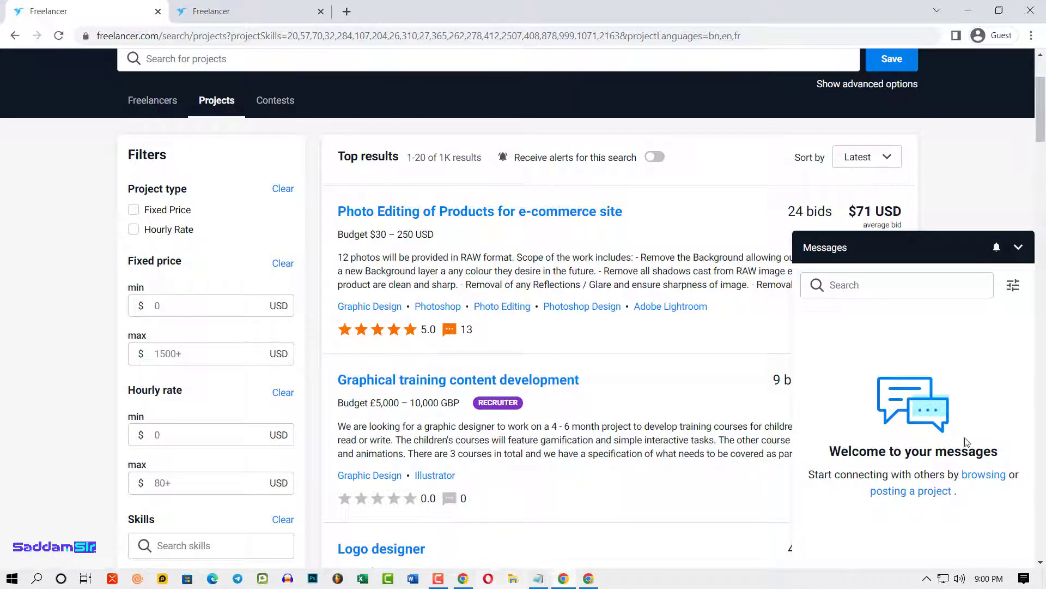
left_click(441, 582)
left_click(766, 458)
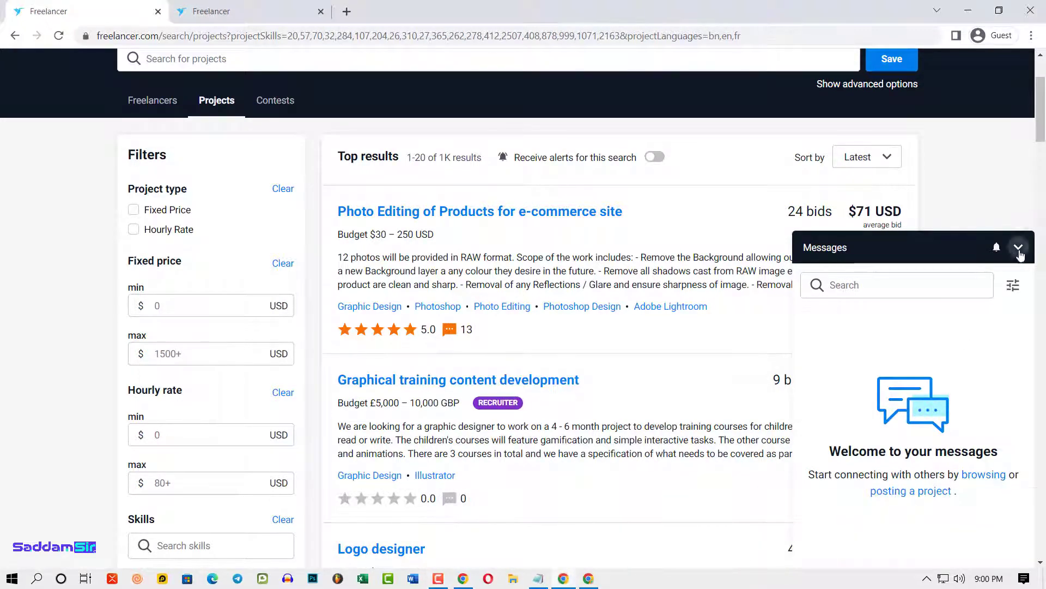
left_click(1019, 247)
scroll(1005, 261, "up", 3)
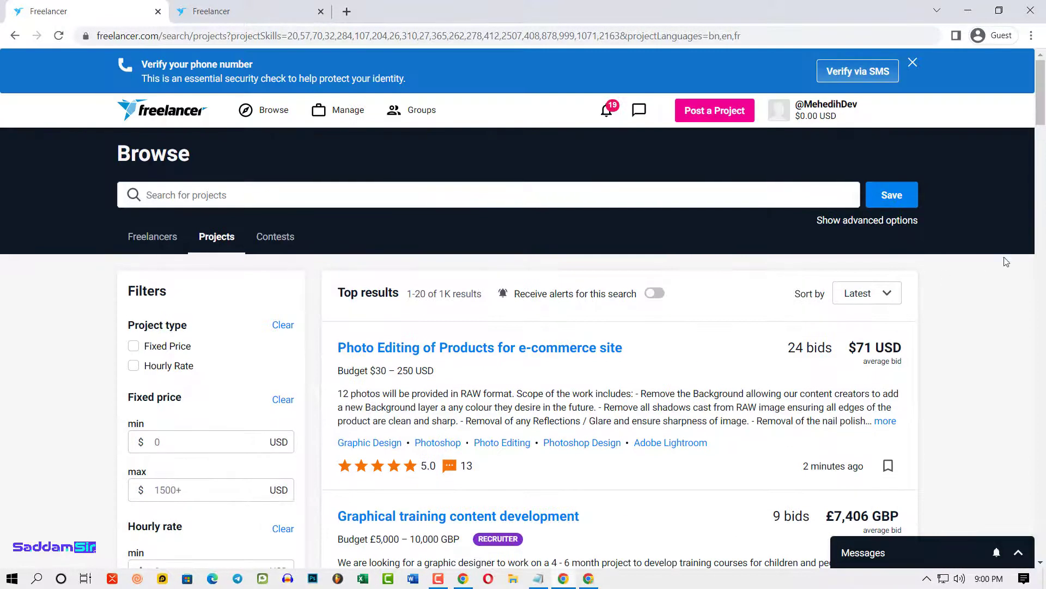
scroll(958, 363, "down", 5)
scroll(958, 363, "up", 5)
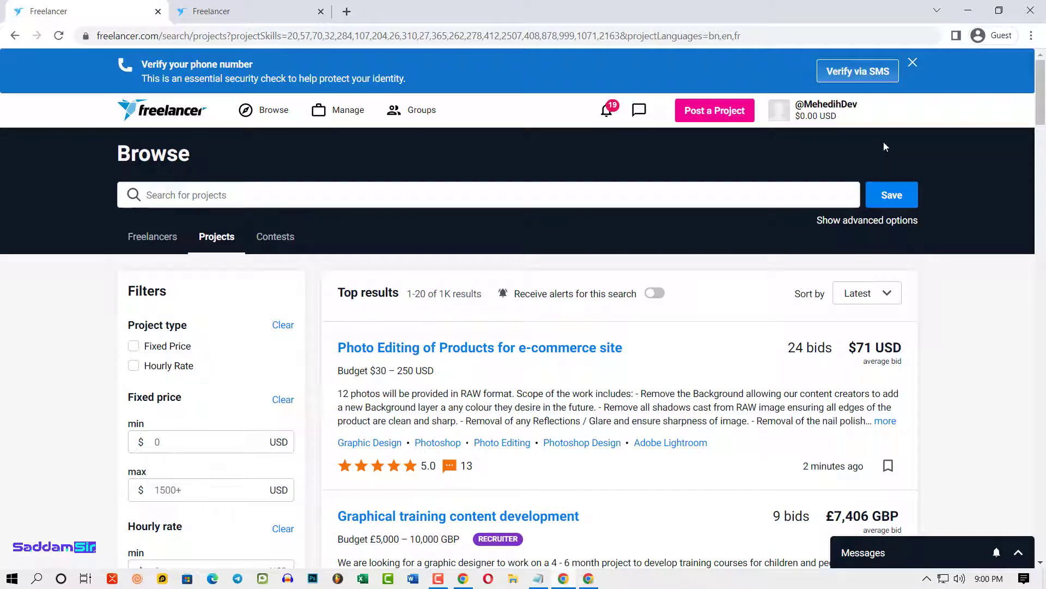
left_click(816, 112)
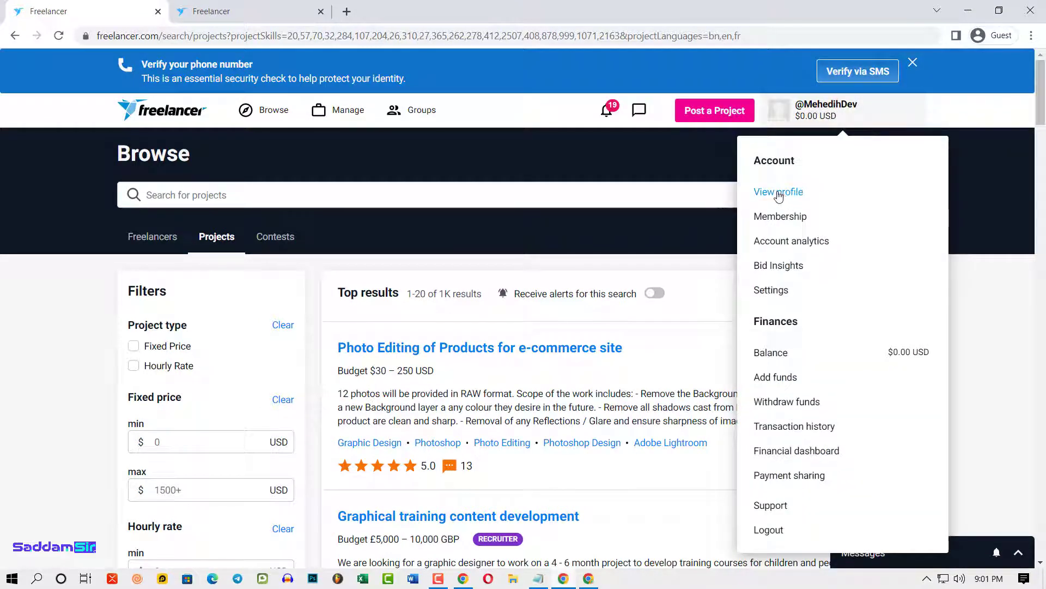
left_click(785, 193)
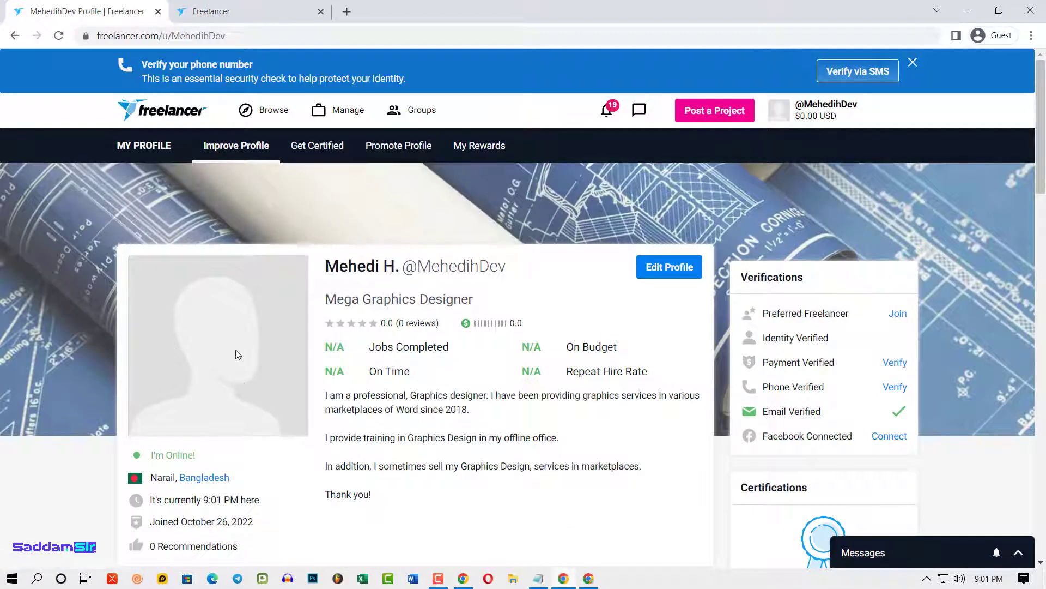
- Switch the profile to edit mode and start uploading a new profile picture
left_click(664, 293)
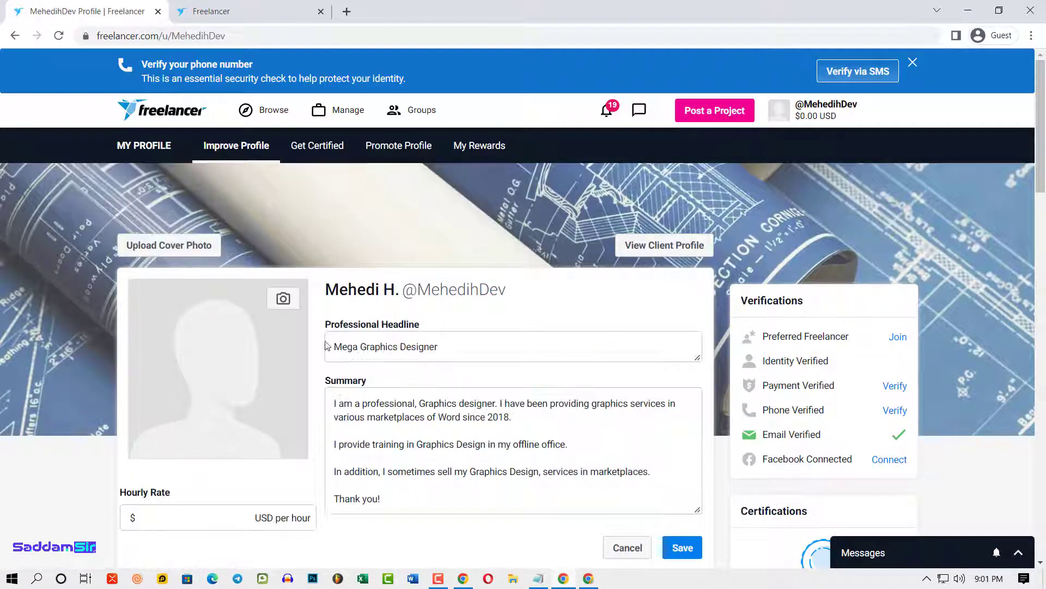
left_click(282, 300)
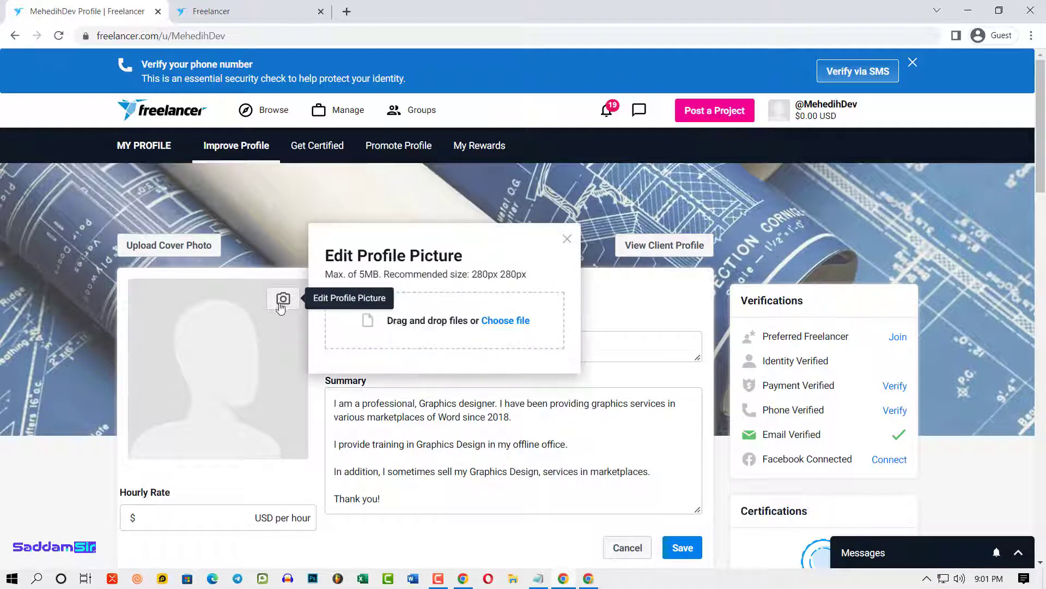
left_click(501, 320)
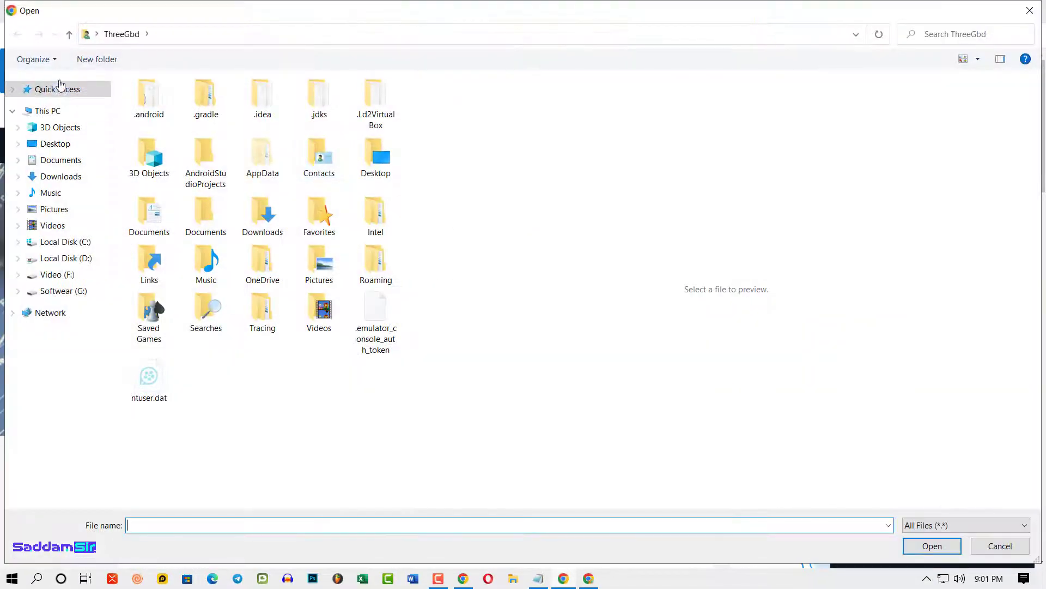
- Pick 'WhatsApp Image 2022-10-26 at 8.05.42 PM.jpeg' from Downloads and open it in Paint
left_click(59, 176)
left_click(179, 112)
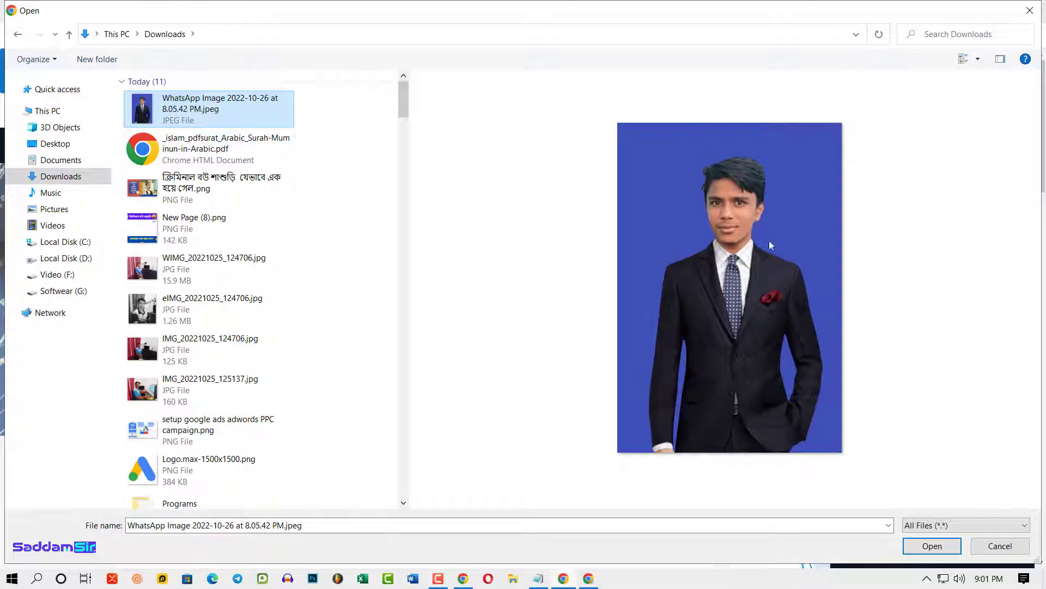
right_click(190, 111)
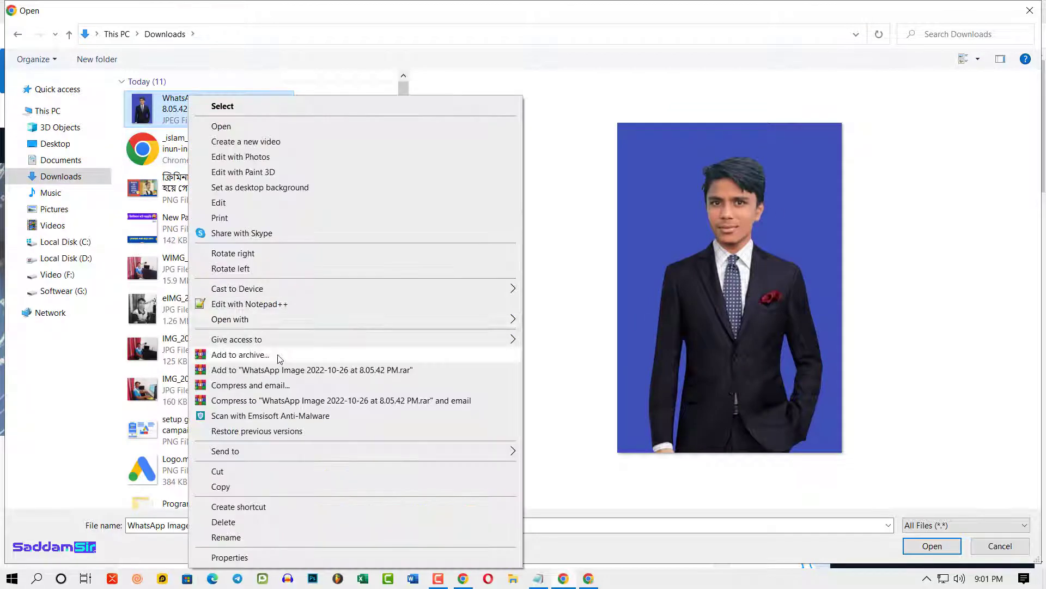
left_click(231, 203)
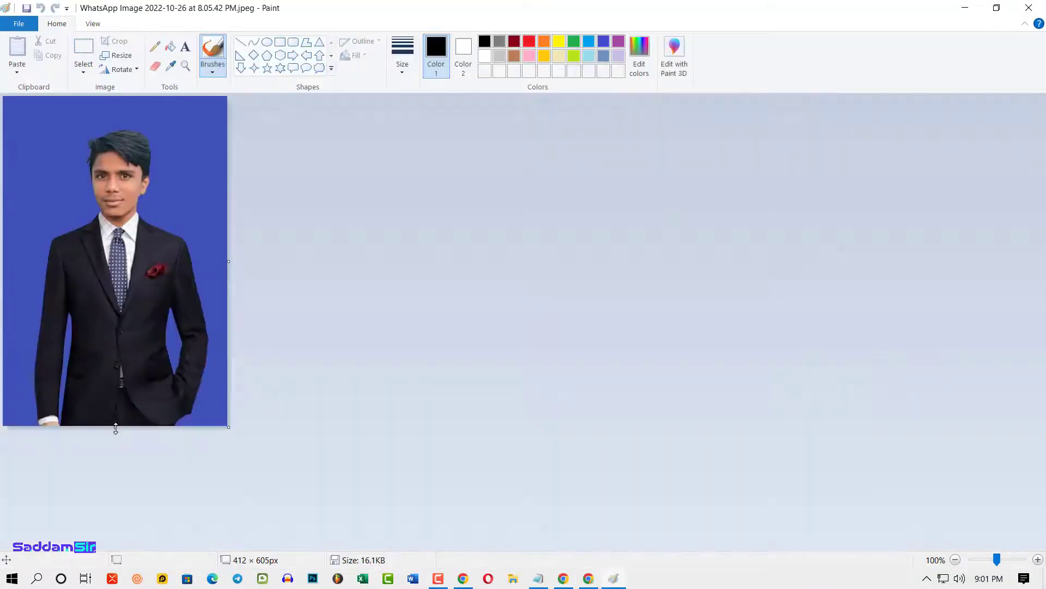
- Trim the photo's bottom in Paint so the canvas measures 412 × 405 px
left_click_drag(114, 430, 112, 316)
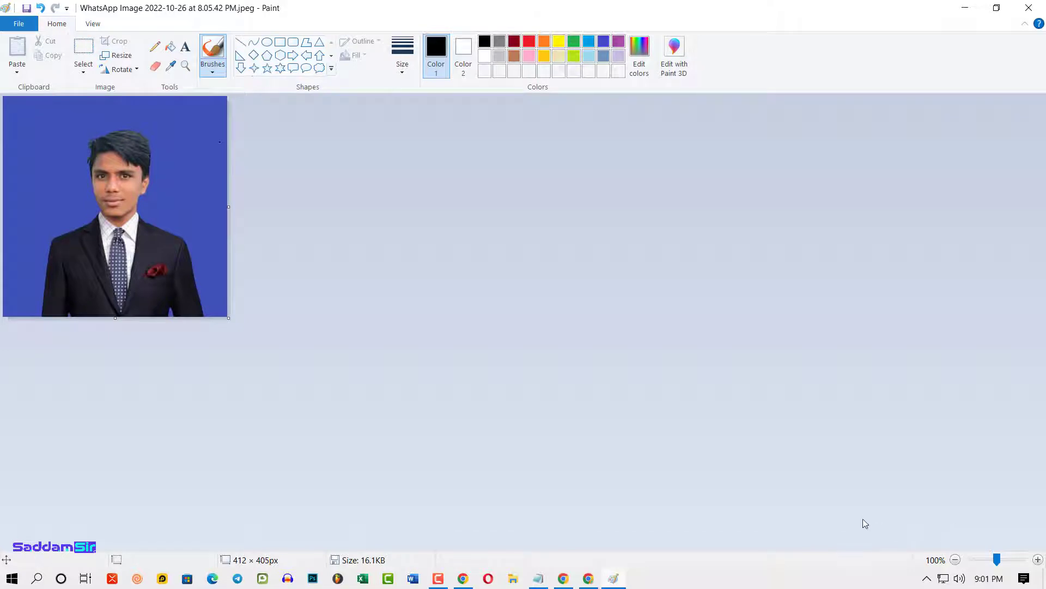
- Close Paint and load the edited WhatsApp photo into the profile picture cropper
left_click(1029, 7)
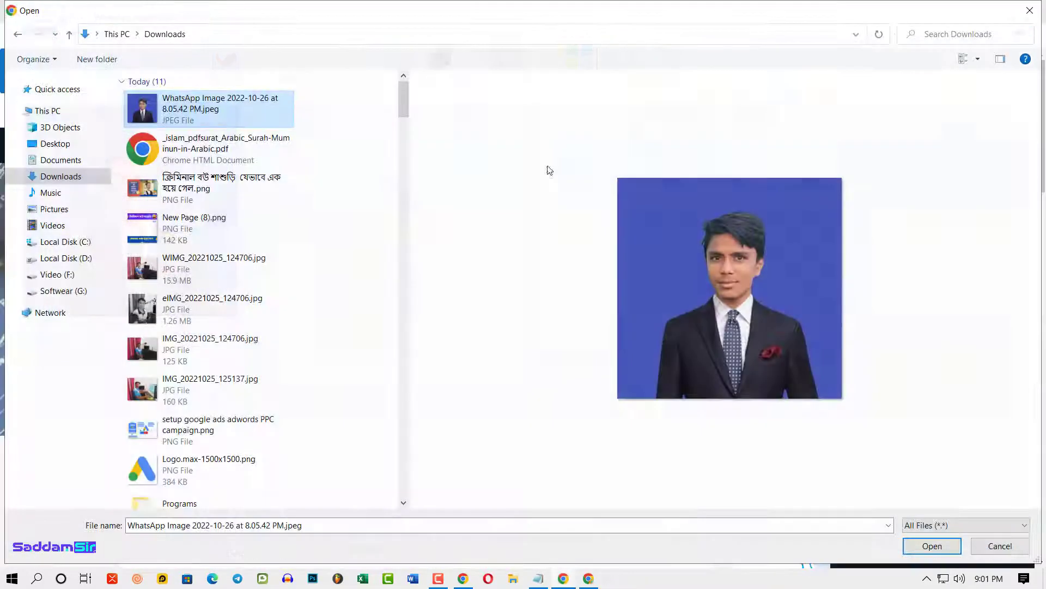
left_click(189, 104)
left_click(491, 395)
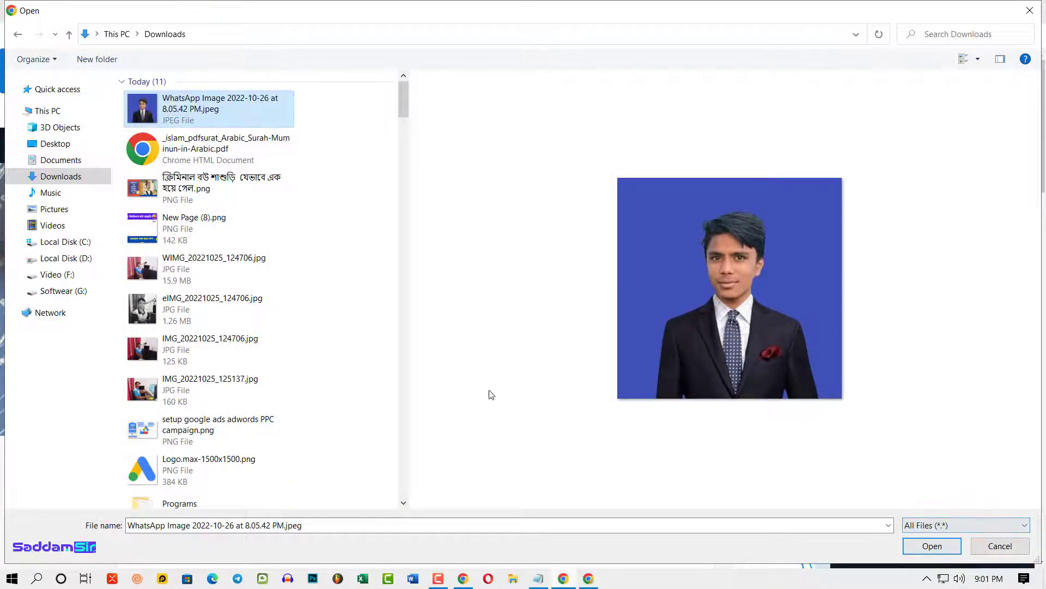
left_click(932, 546)
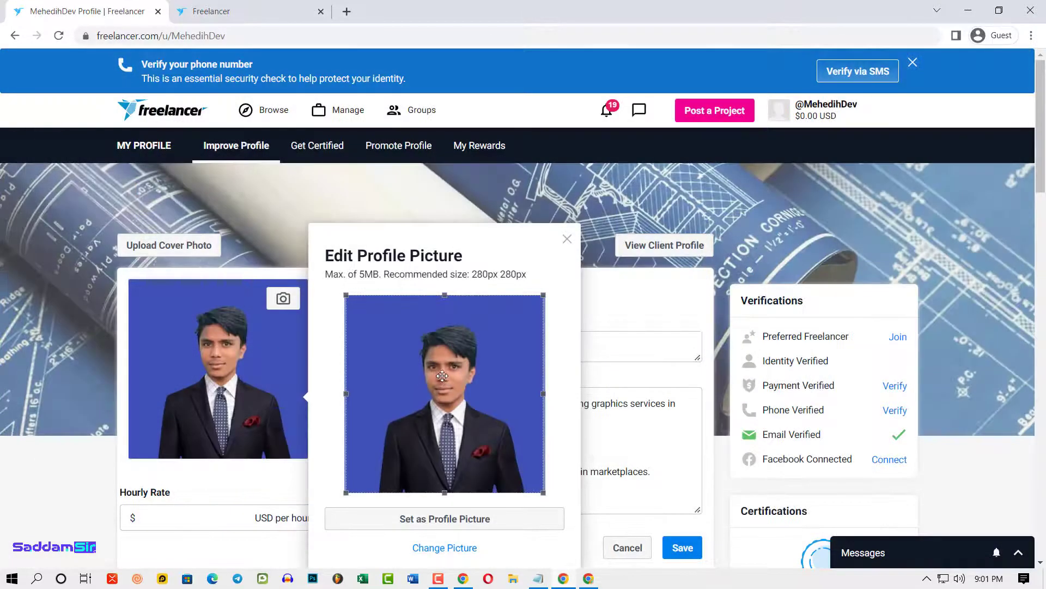
- Tighten the crop box around the face and shoulders and set it as the profile picture
left_click_drag(446, 298, 446, 310)
left_click_drag(470, 394, 479, 387)
left_click_drag(425, 347, 427, 344)
left_click_drag(356, 302, 368, 314)
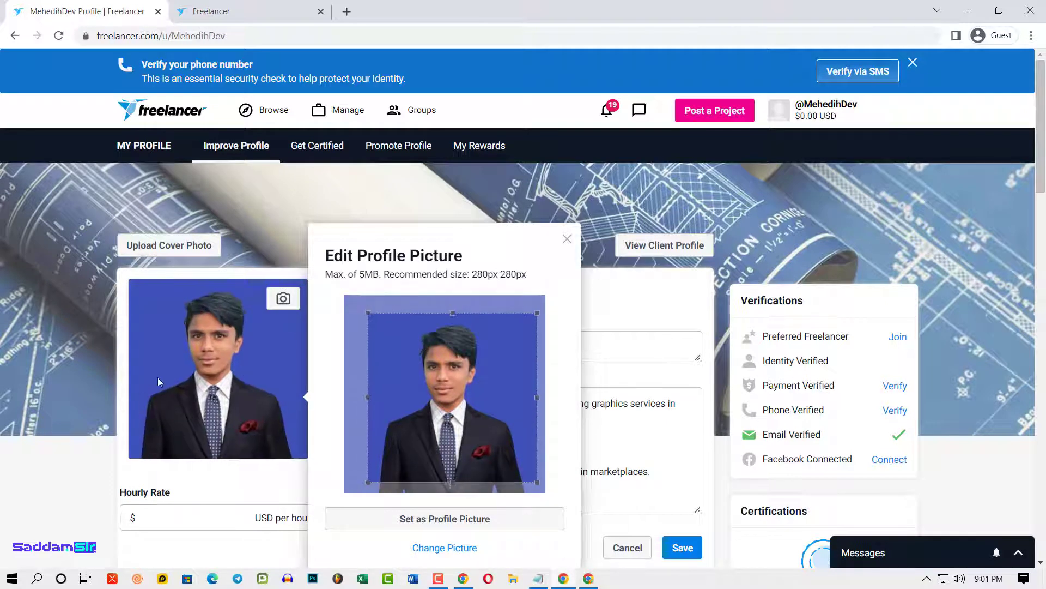
left_click_drag(453, 483, 447, 452)
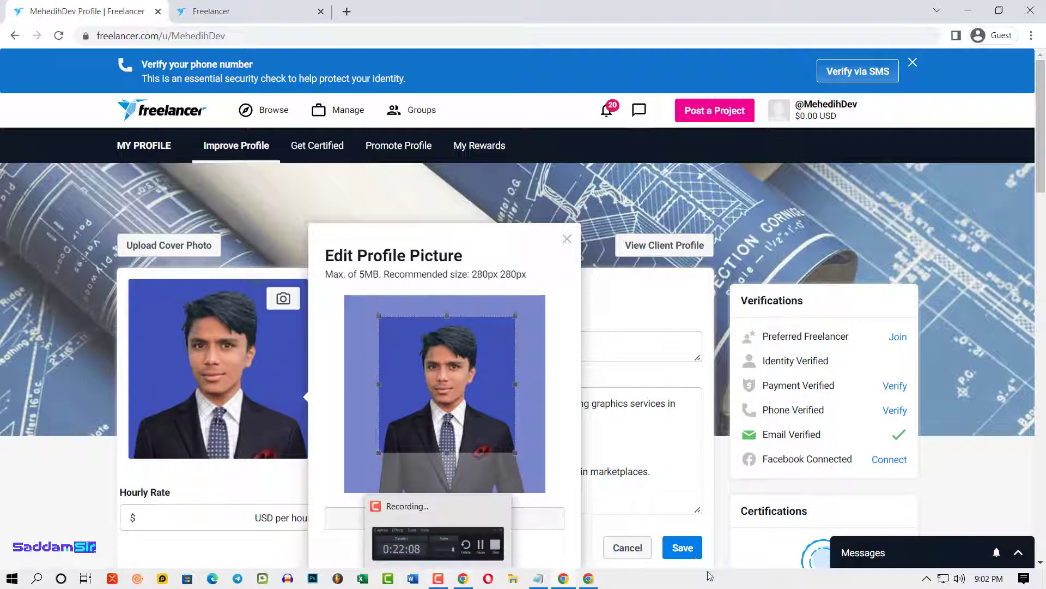
scroll(438, 383, "down", 3)
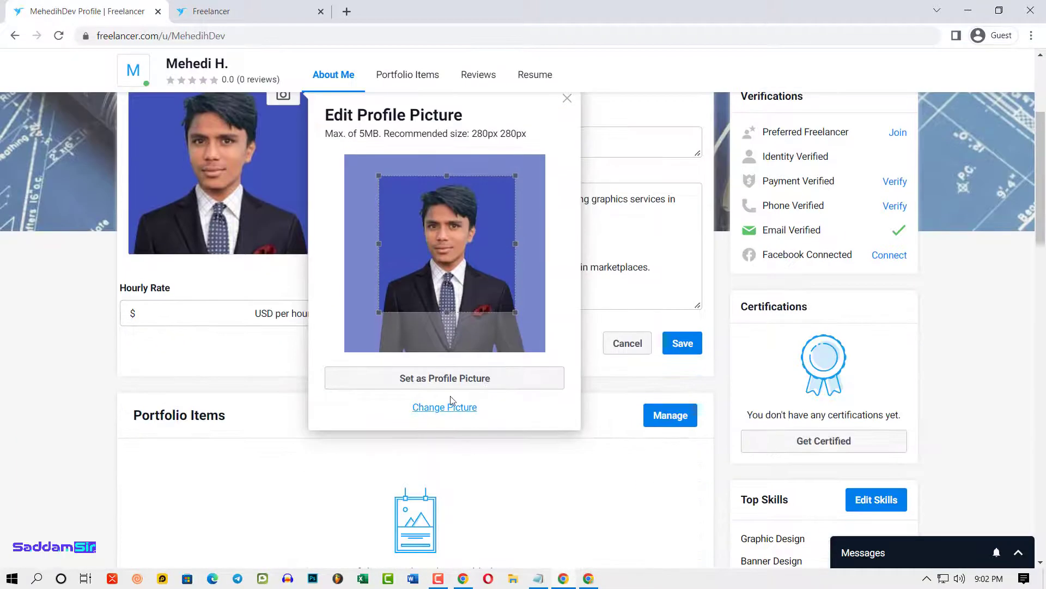
left_click(450, 380)
scroll(479, 480, "up", 3)
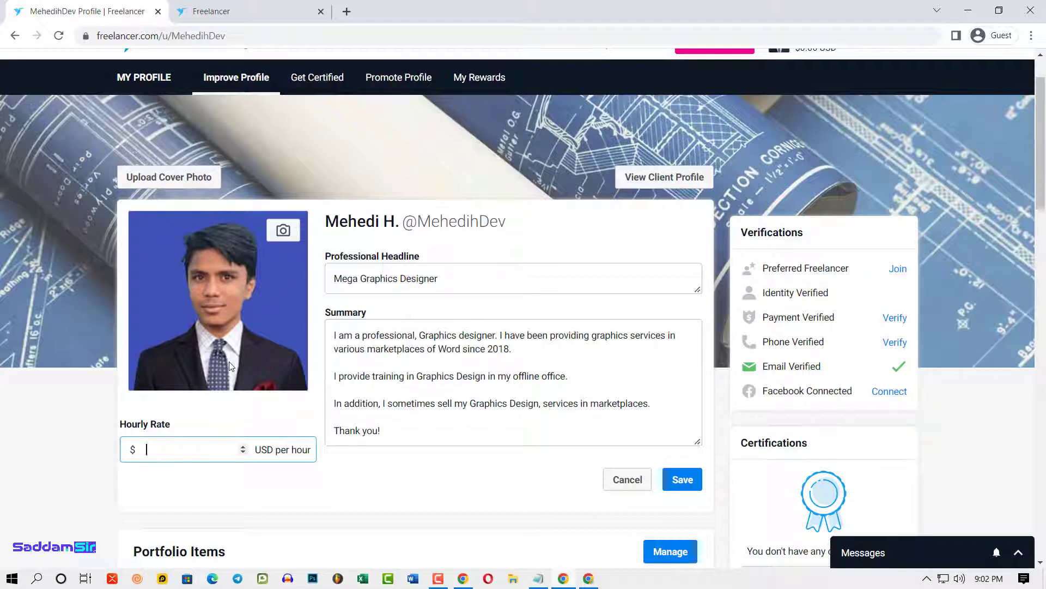
- Set the hourly rate to $14 USD, change the headline to 'Mega Graphics Designer!', and save
type("14")
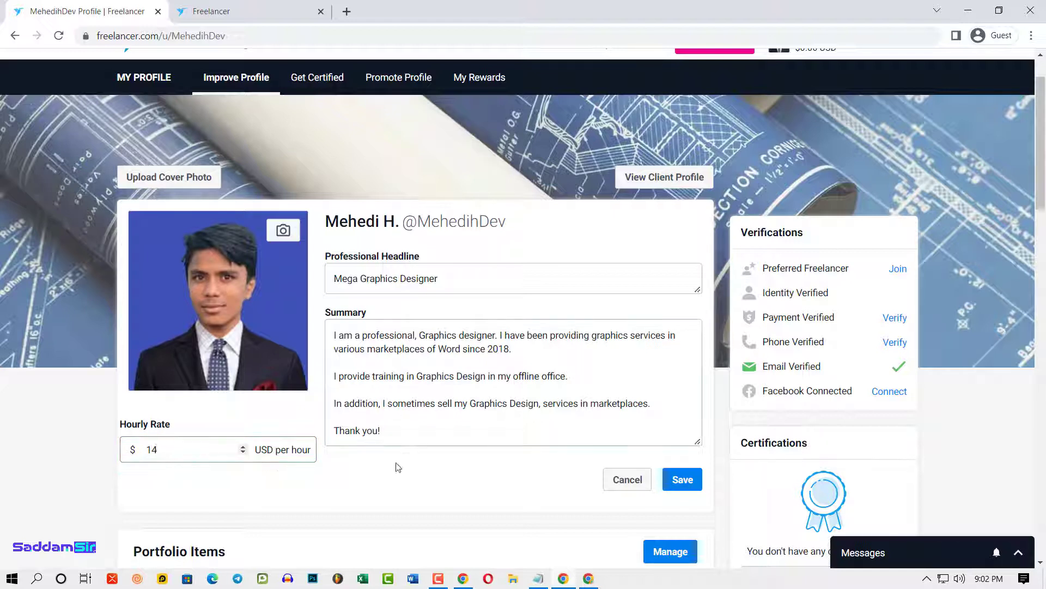
left_click(361, 376)
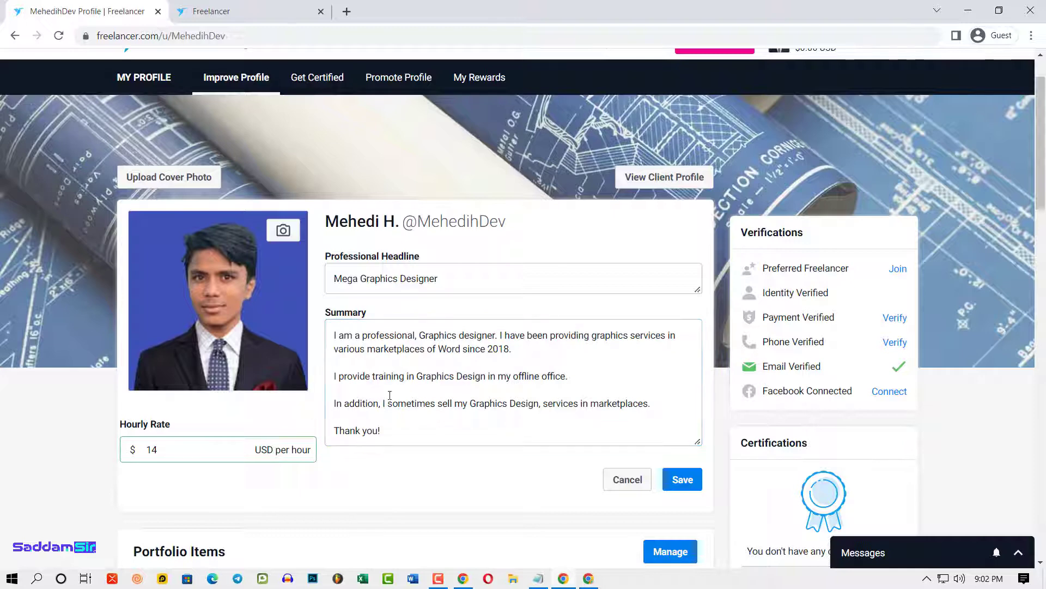
left_click(430, 276)
left_click(456, 306)
left_click(455, 289)
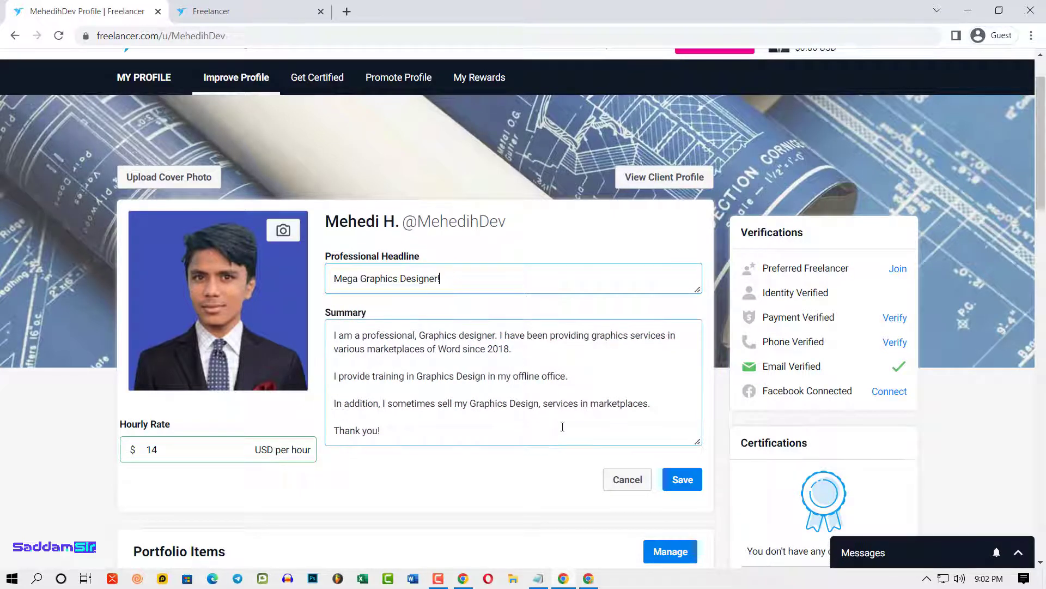
scroll(561, 428, "down", 1)
left_click(677, 413)
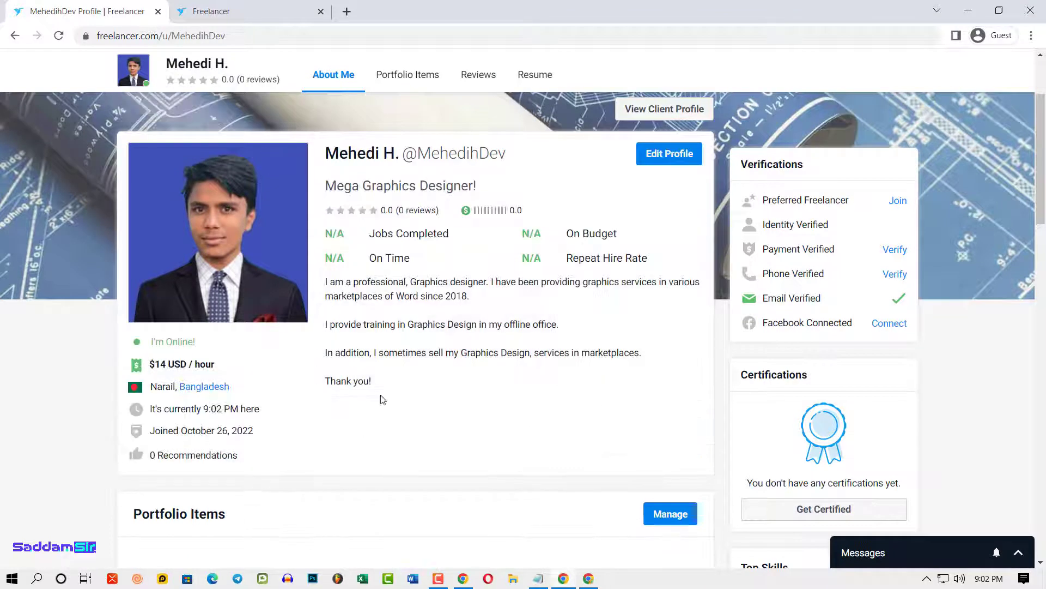
left_click_drag(152, 364, 218, 376)
left_click(235, 399)
left_click_drag(228, 436, 351, 441)
scroll(533, 263, "up", 3)
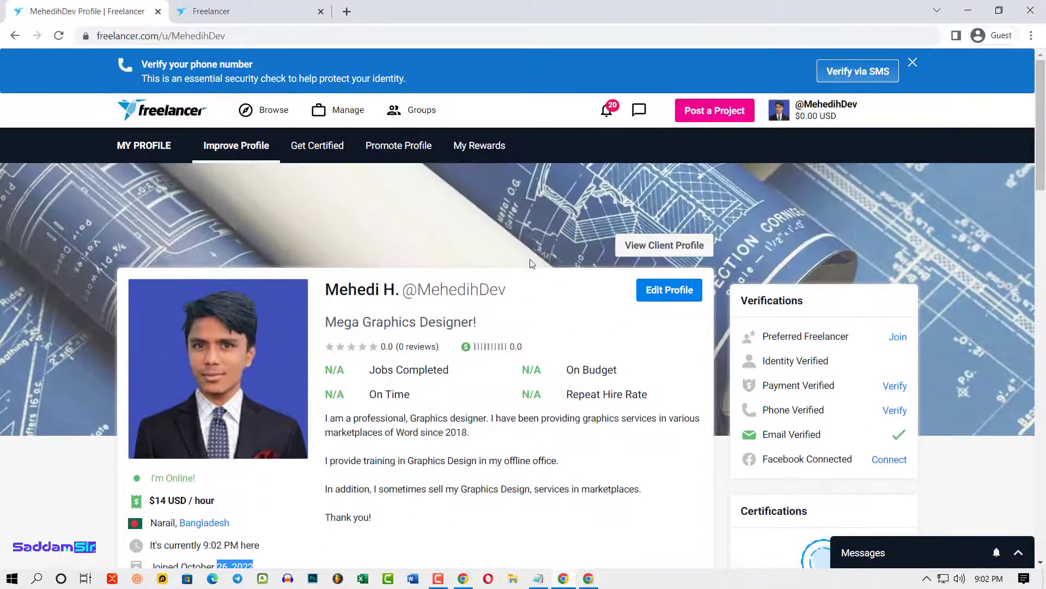
scroll(656, 411, "down", 2)
scroll(680, 427, "up", 1)
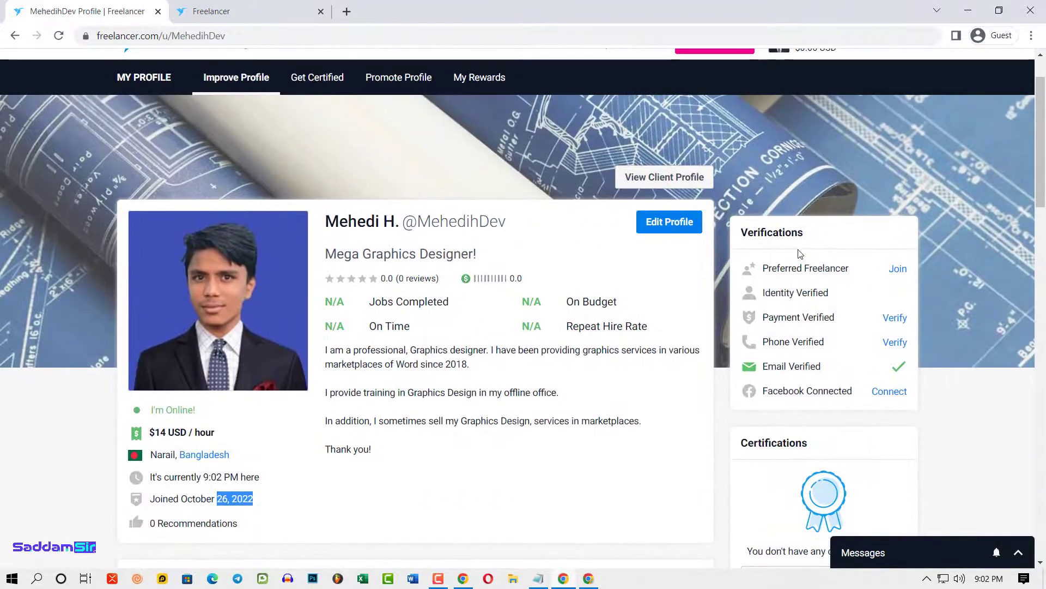
mouse_move(796, 281)
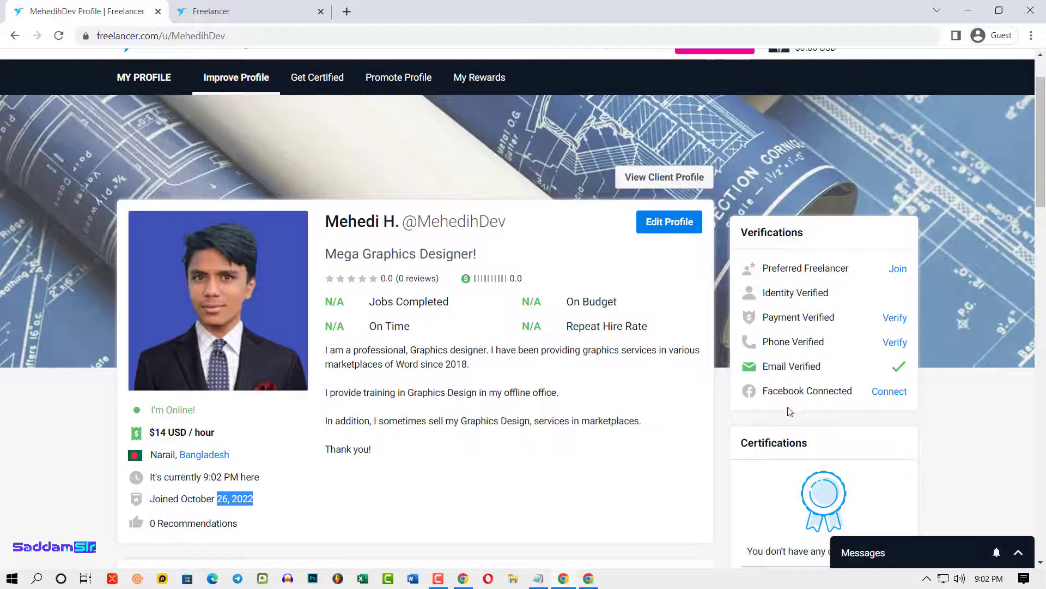
mouse_move(800, 350)
scroll(823, 387, "down", 5)
scroll(823, 387, "down", 6)
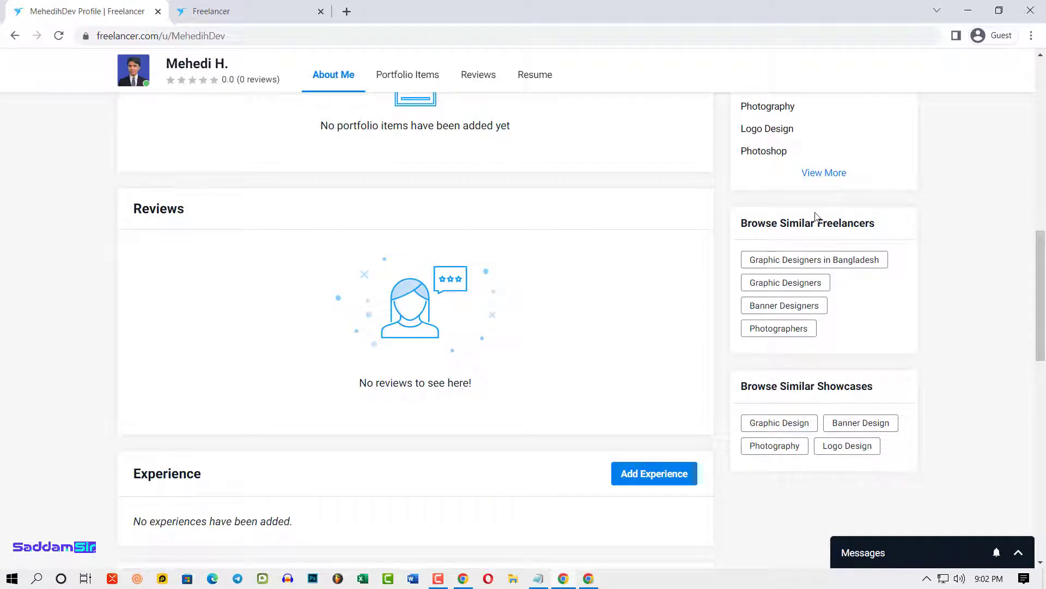
scroll(932, 401, "up", 10)
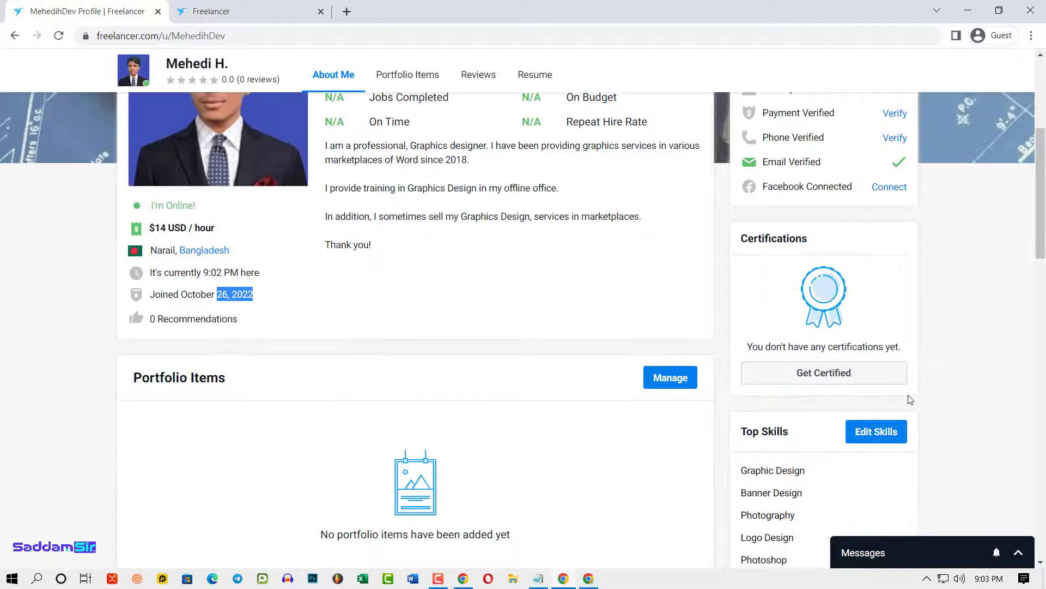
scroll(907, 393, "down", 2)
scroll(909, 389, "up", 4)
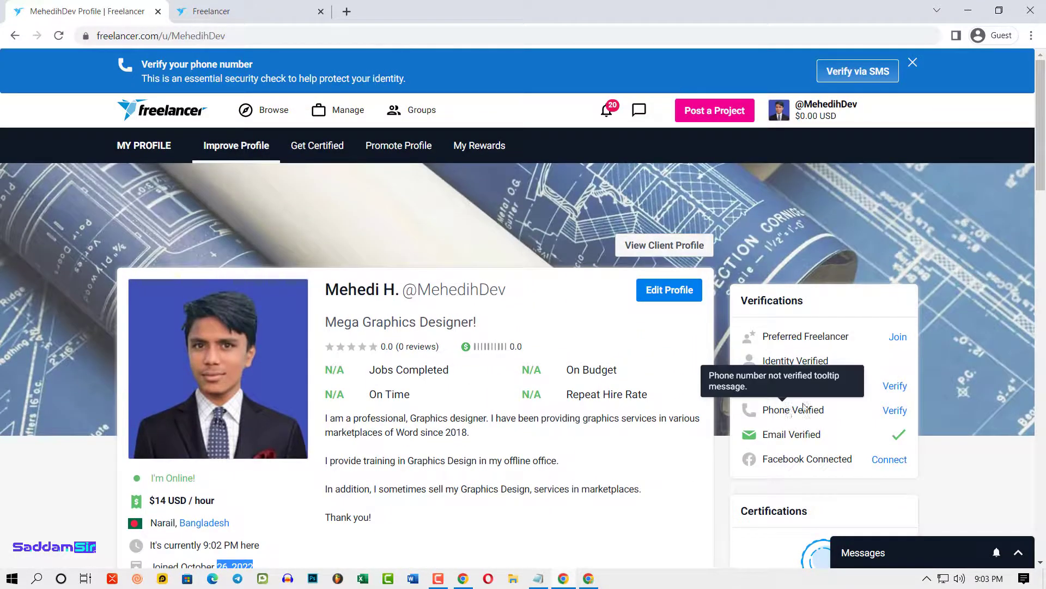
left_click(765, 364)
left_click_drag(765, 364, 830, 364)
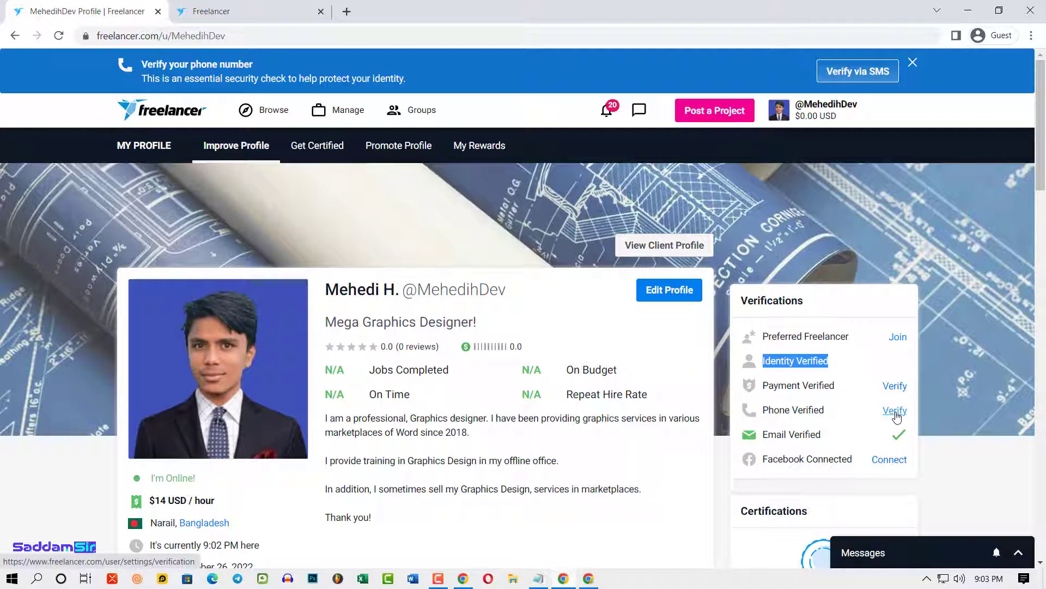
- Open the phone verification settings on the Trust & Verification page
left_click(895, 412)
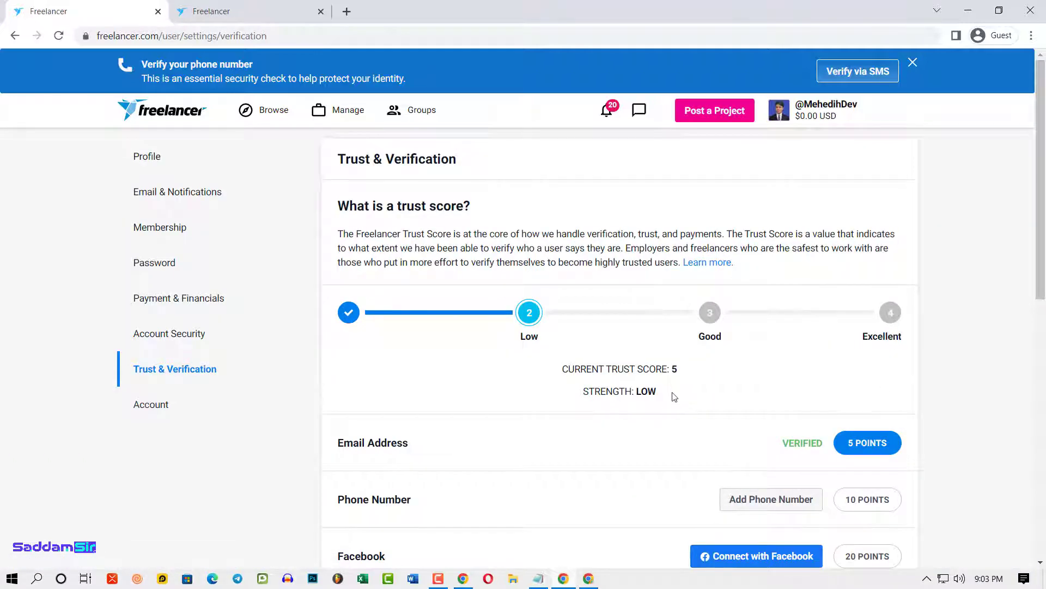
scroll(674, 397, "down", 2)
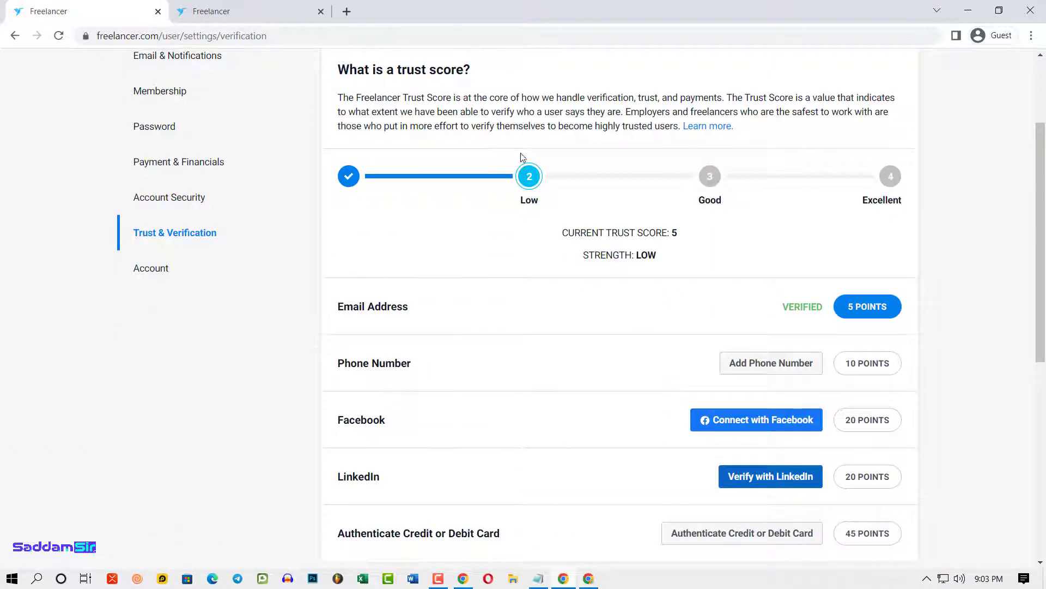
scroll(539, 327, "down", 1)
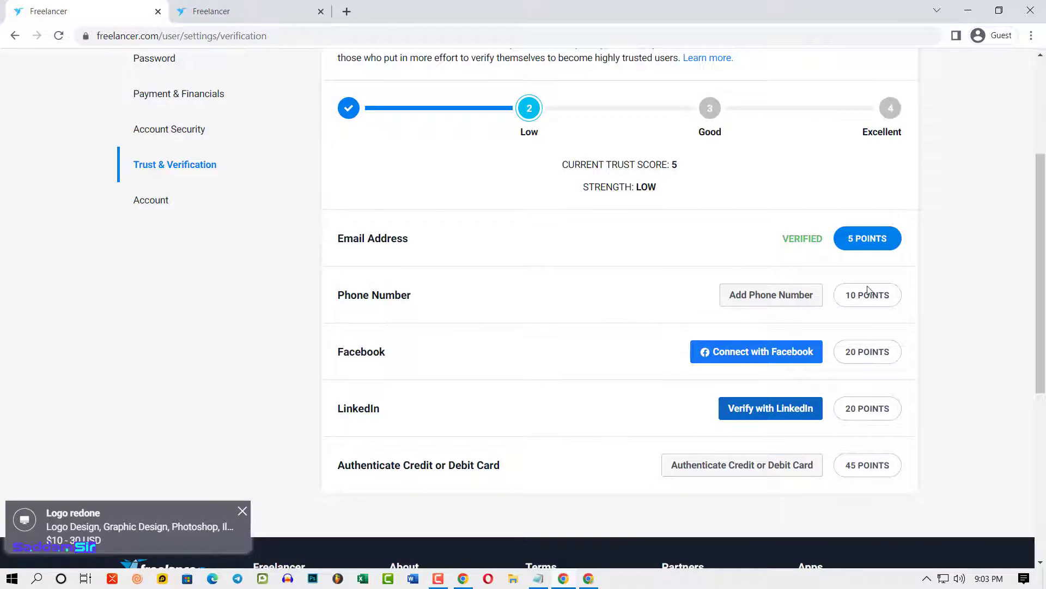
scroll(863, 294, "up", 2)
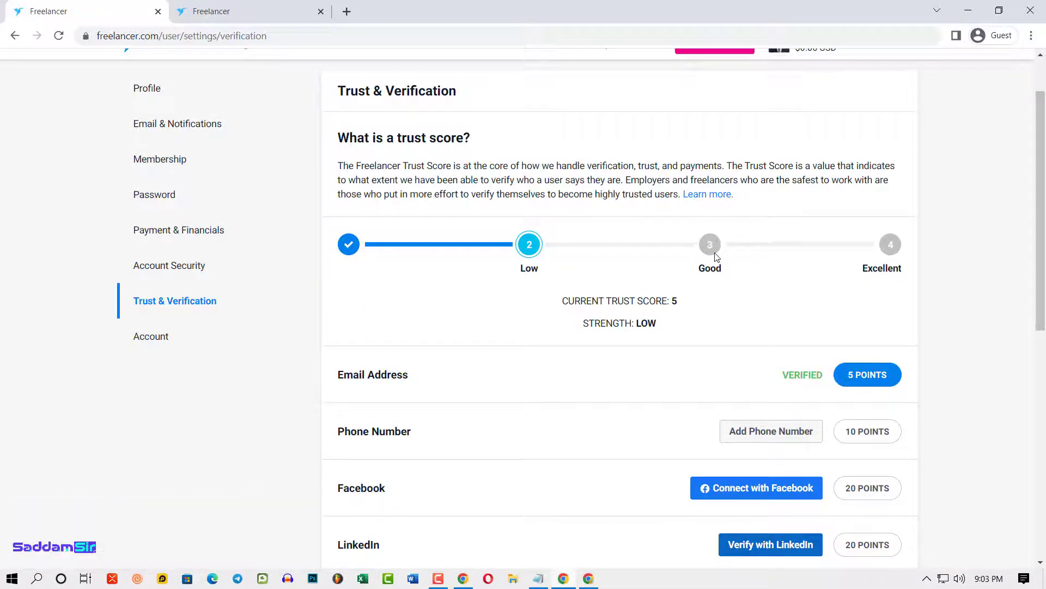
scroll(490, 476, "down", 1)
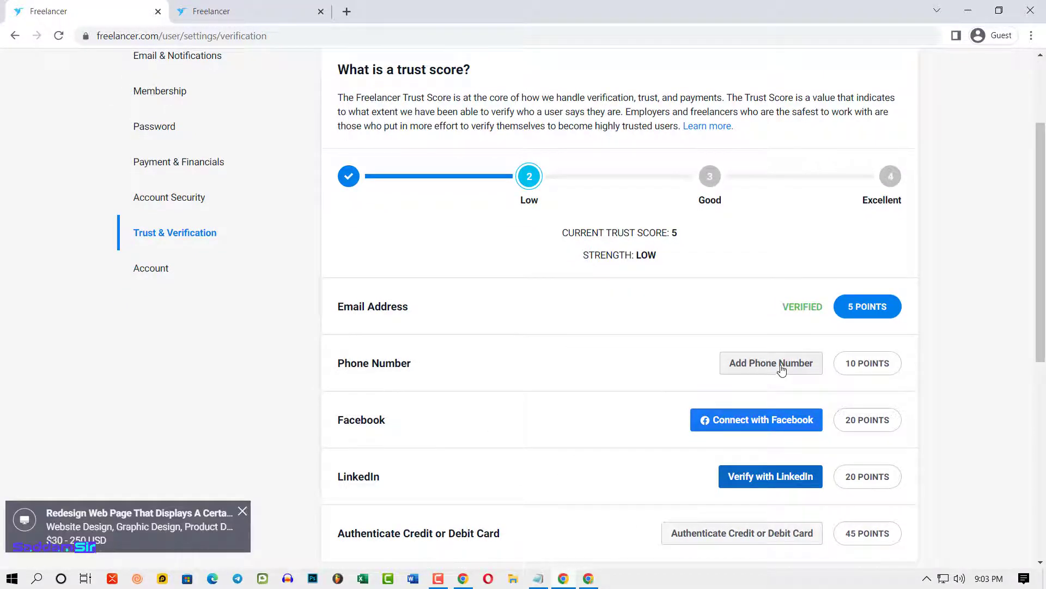
mouse_move(440, 582)
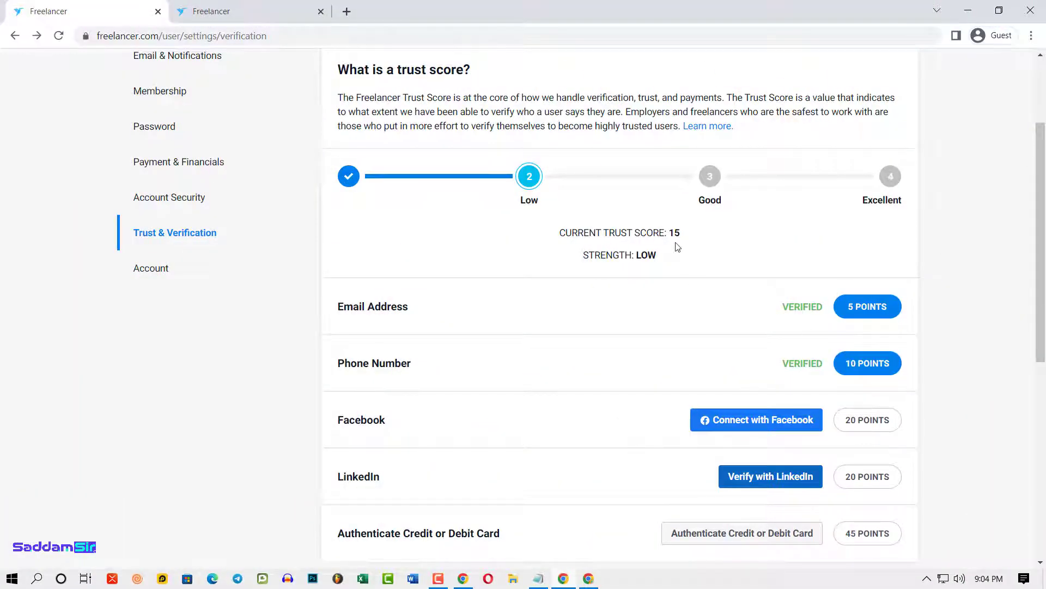
- Look over the verification options and trust score points on the Trust & Verification page
left_click_drag(667, 234, 682, 234)
scroll(906, 427, "down", 3)
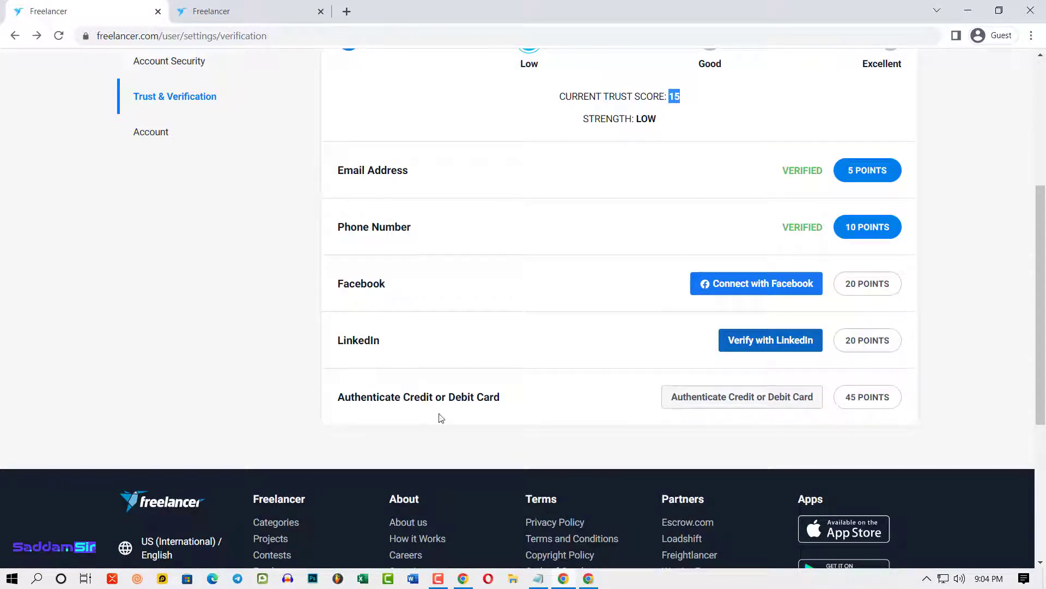
left_click_drag(843, 399, 923, 422)
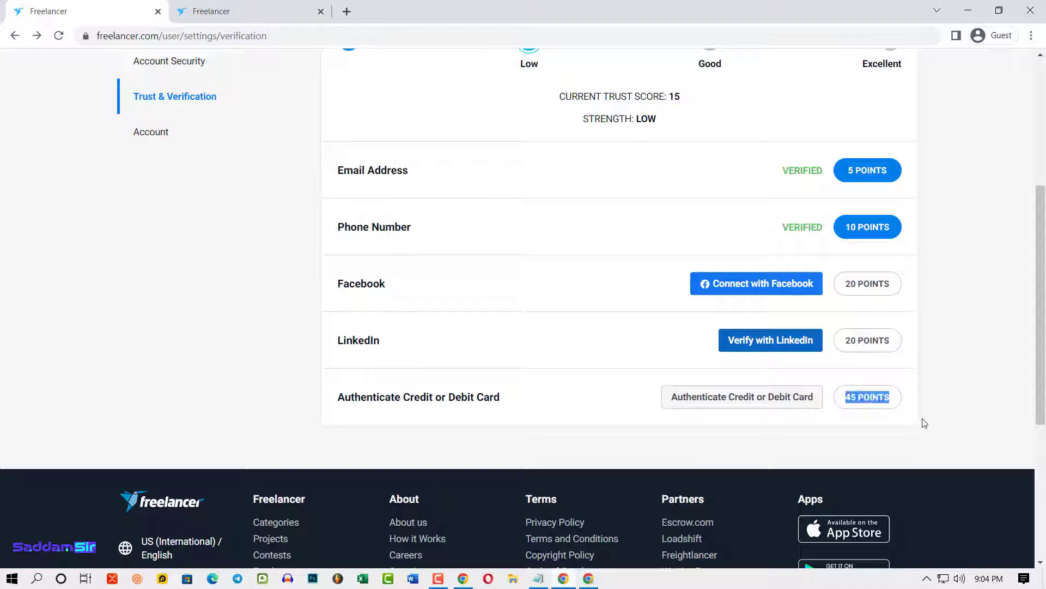
scroll(958, 430, "up", 3)
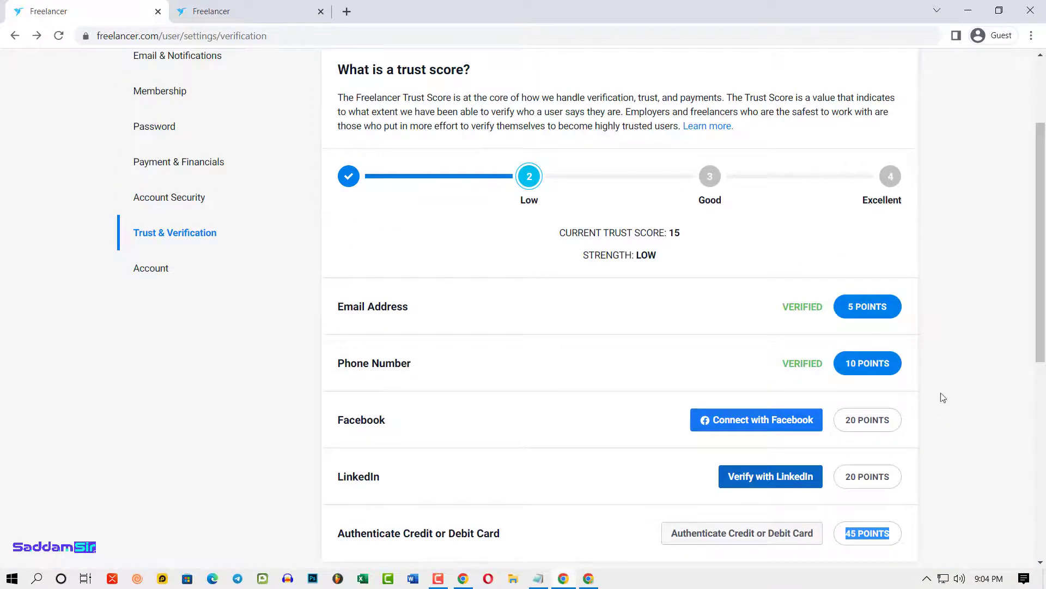
scroll(943, 397, "down", 3)
left_click(926, 420)
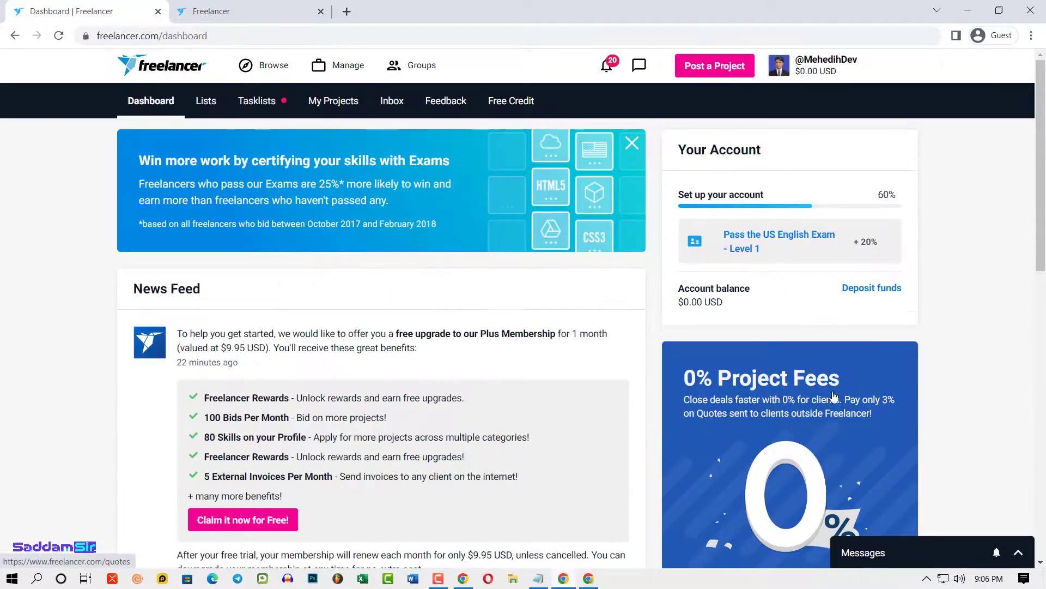
scroll(840, 401, "down", 6)
- Highlight the 100 Bids Per Month and 80 Skills on your Profile membership benefits
scroll(807, 426, "up", 6)
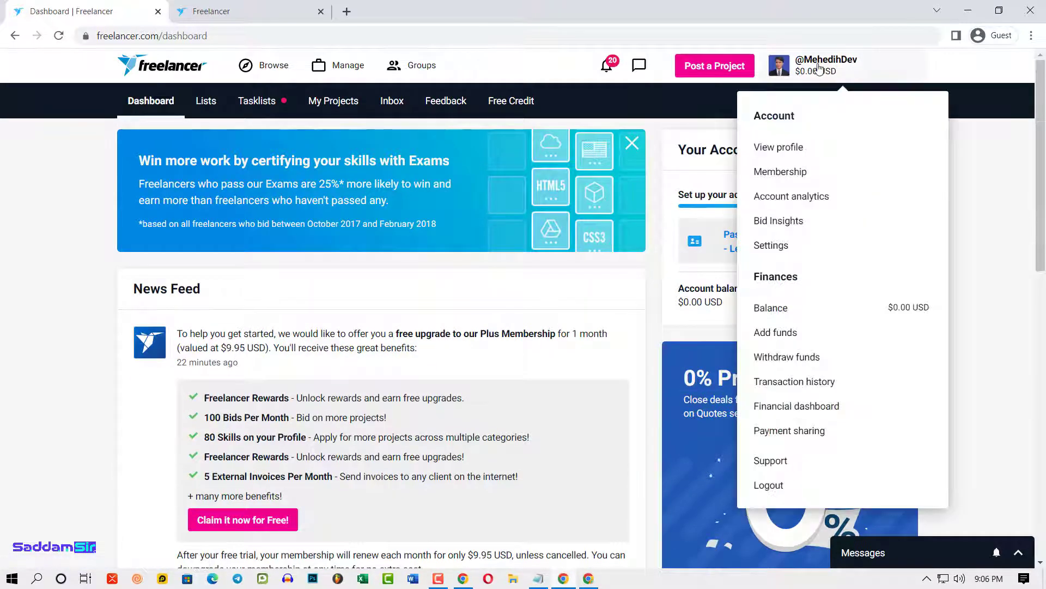
scroll(213, 401, "down", 3)
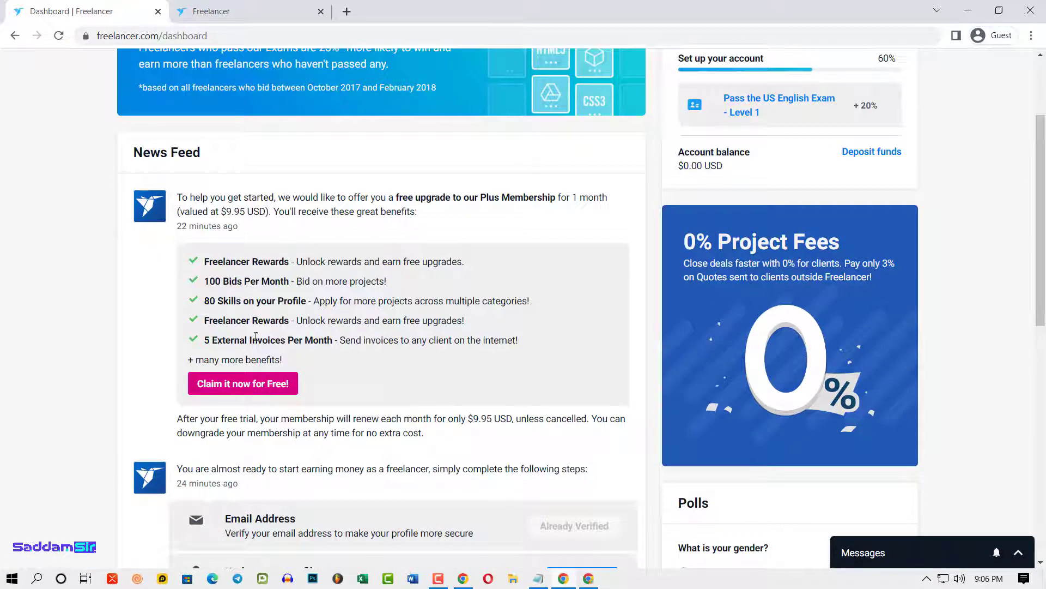
left_click_drag(203, 280, 279, 276)
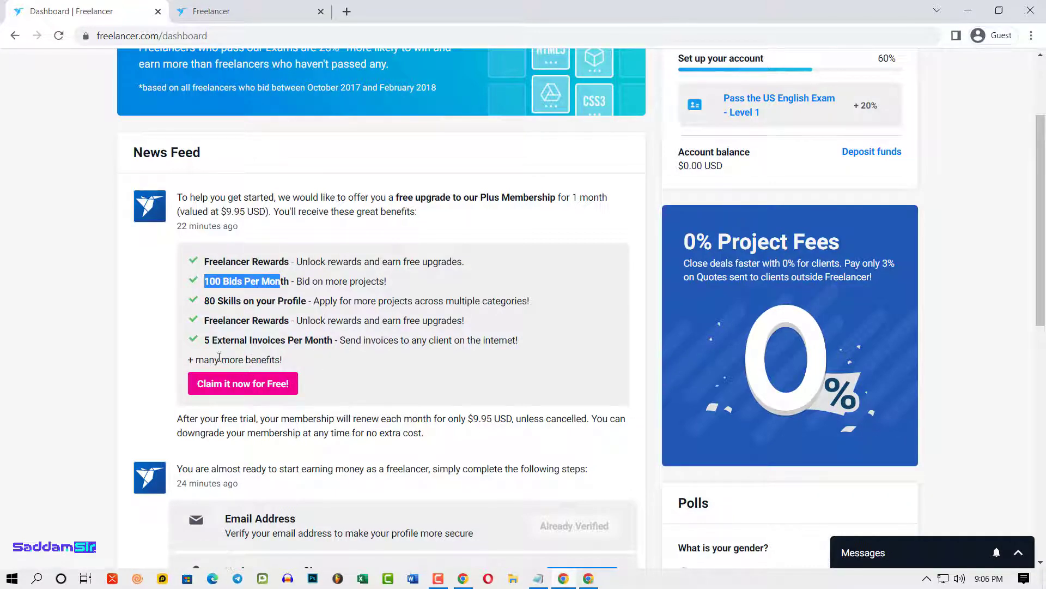
left_click_drag(207, 299, 312, 300)
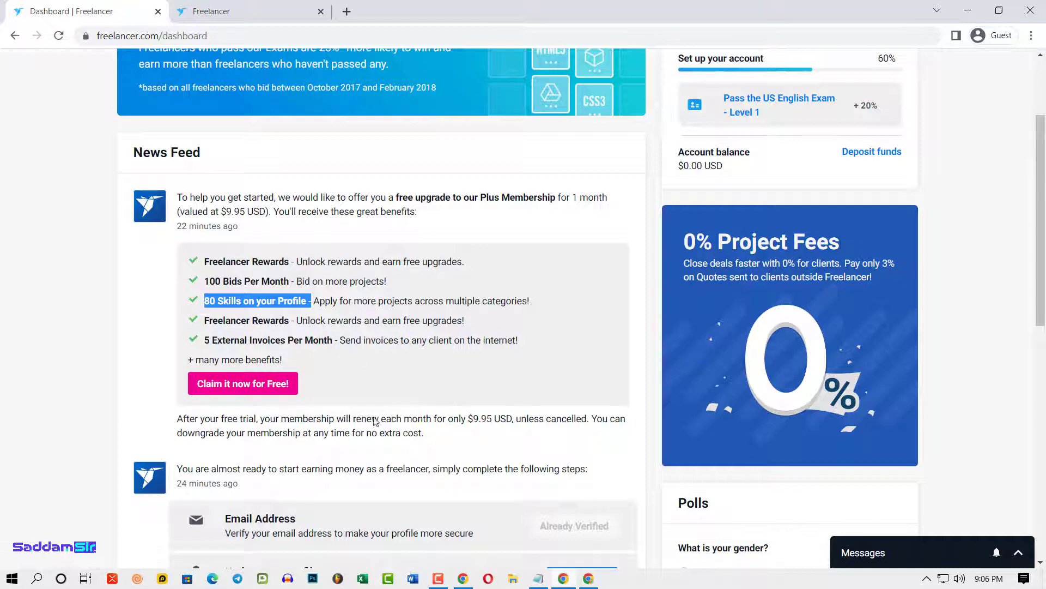
scroll(344, 474, "down", 4)
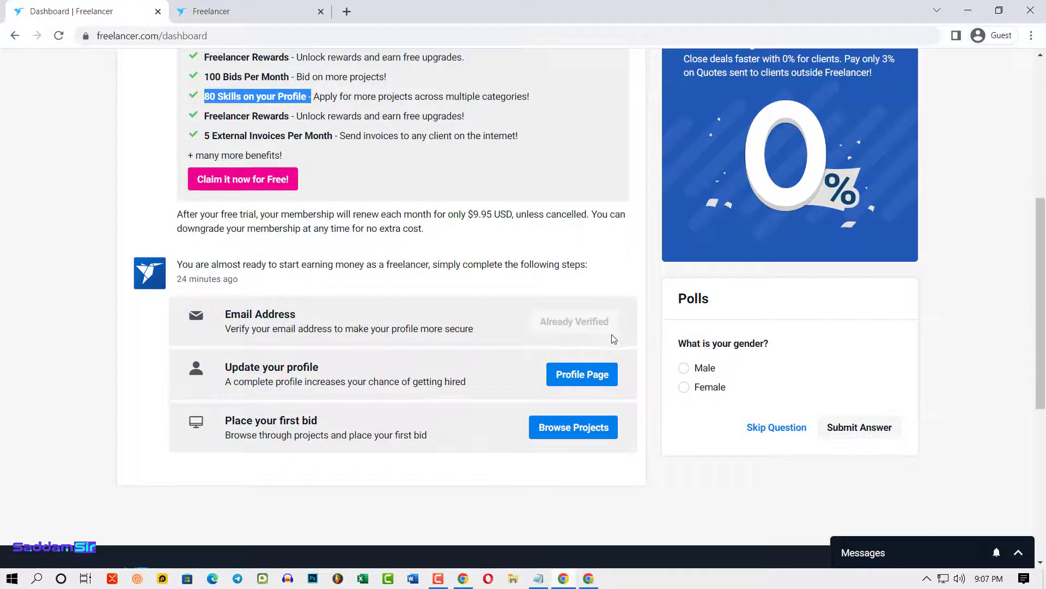
scroll(615, 338, "up", 6)
left_click(814, 65)
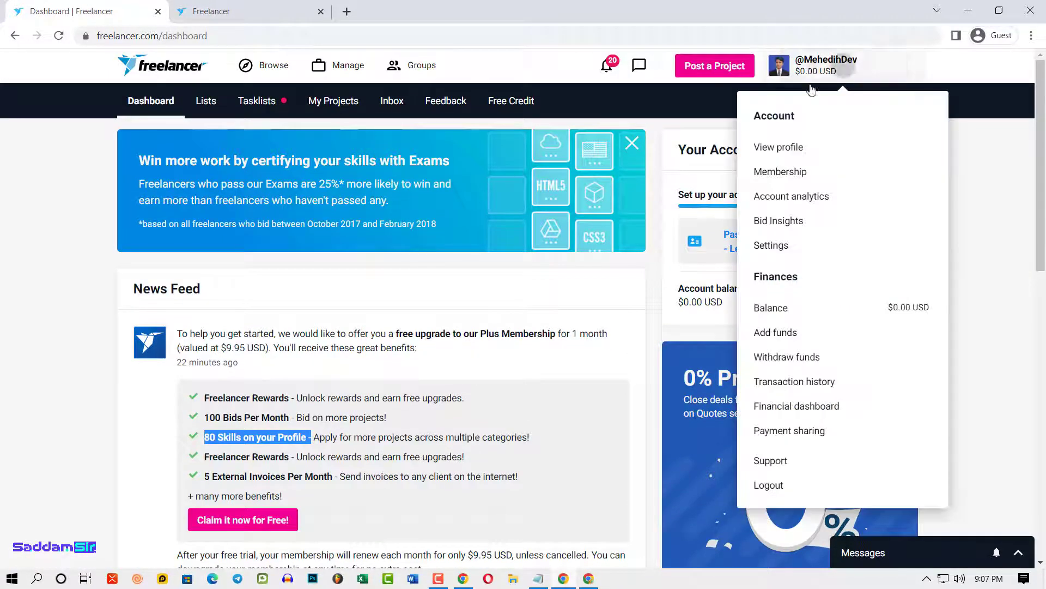
- From the own profile's Verifications box, start joining the Preferred Freelancer Program
left_click(781, 160)
scroll(803, 323, "down", 1)
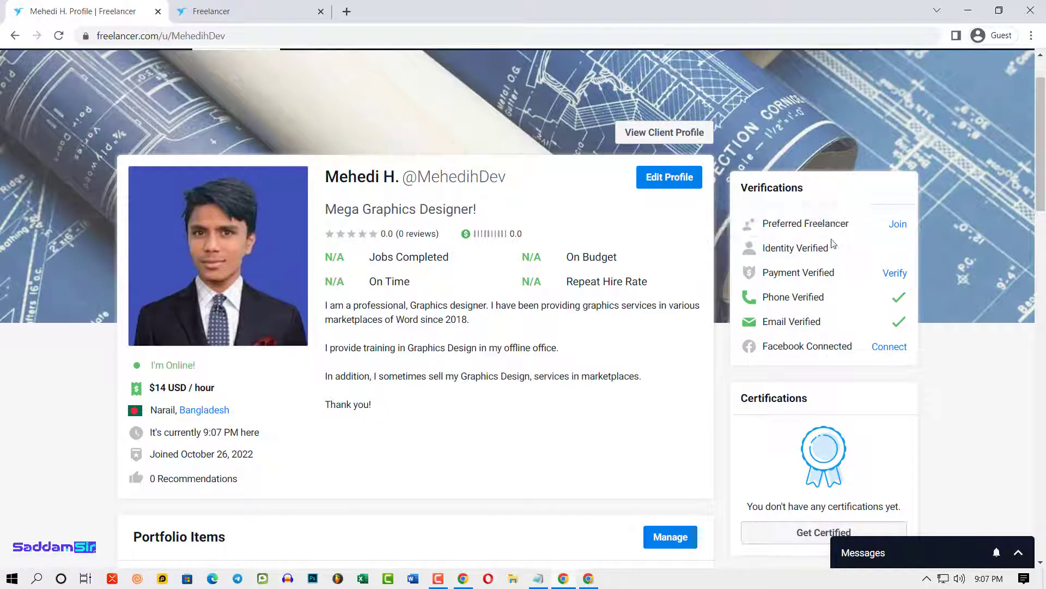
mouse_move(779, 259)
left_click(889, 226)
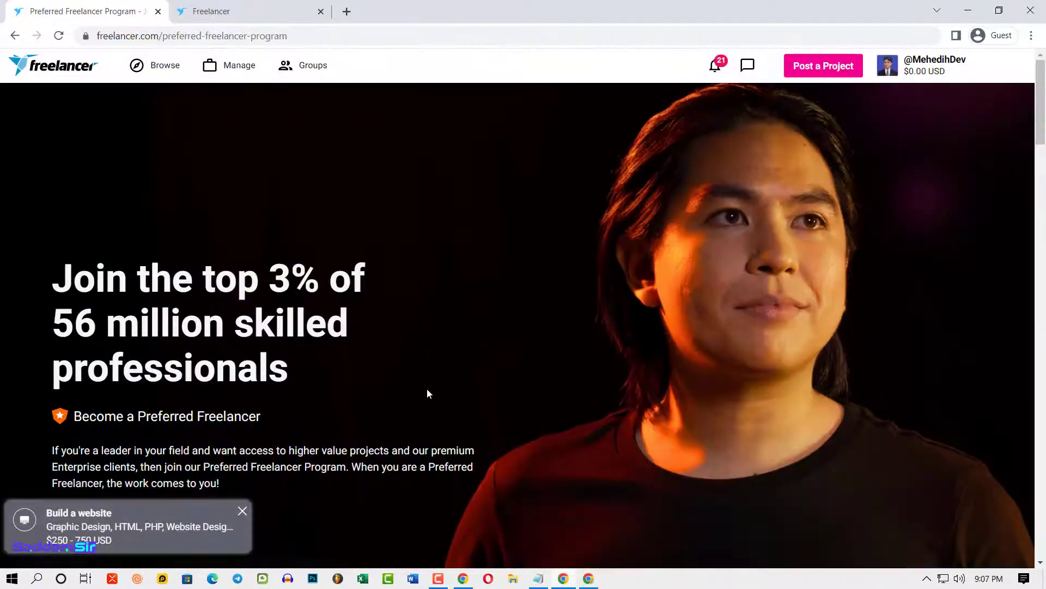
- Apply to the Preferred Freelancer Program and point out the email Passed and Verify Your Identity requirements
scroll(427, 390, "down", 3)
left_click(103, 391)
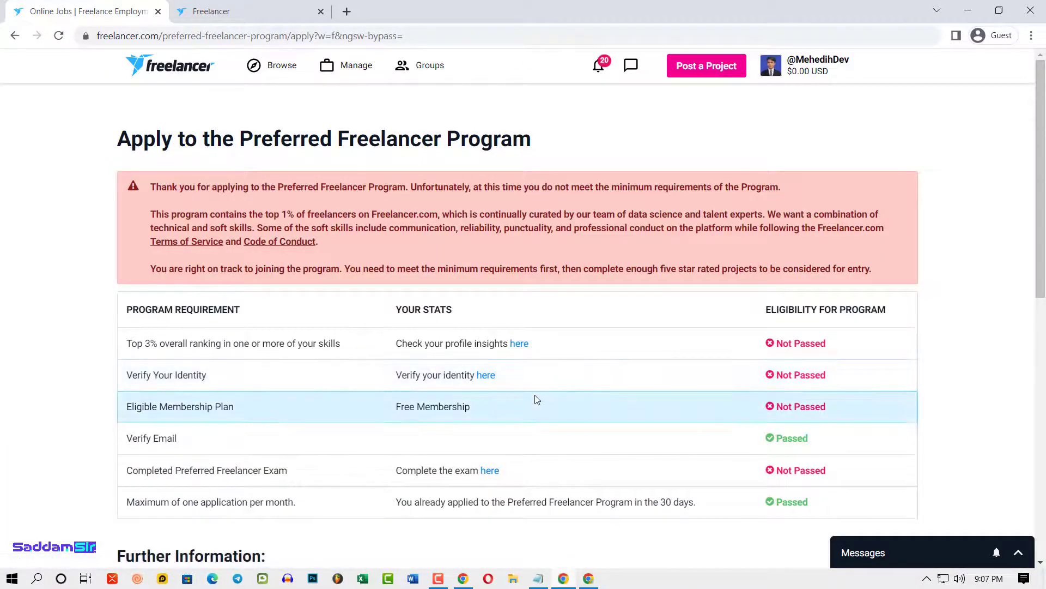
scroll(810, 306, "down", 2)
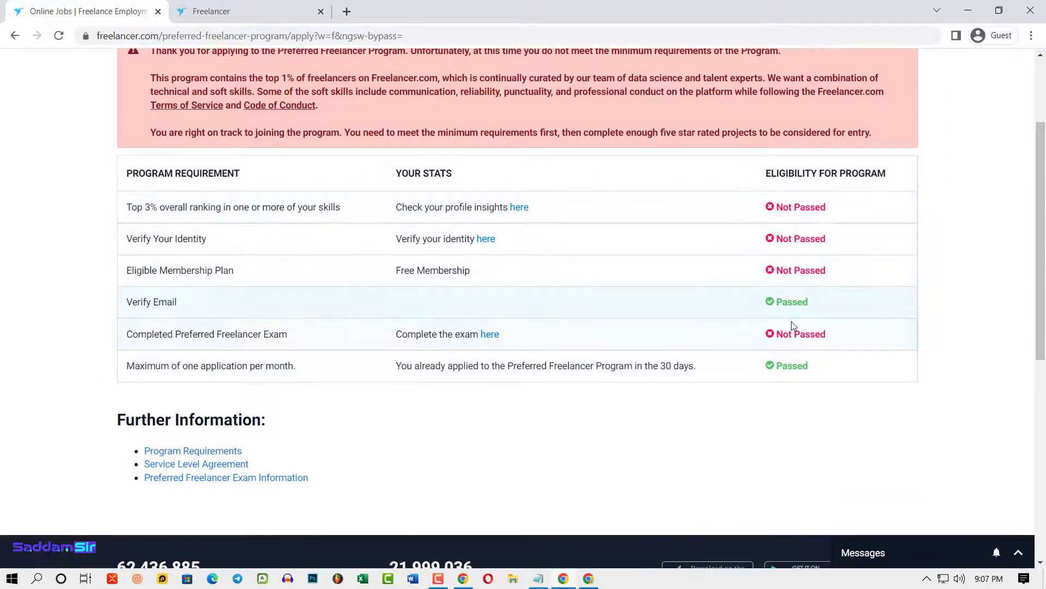
double_click(790, 302)
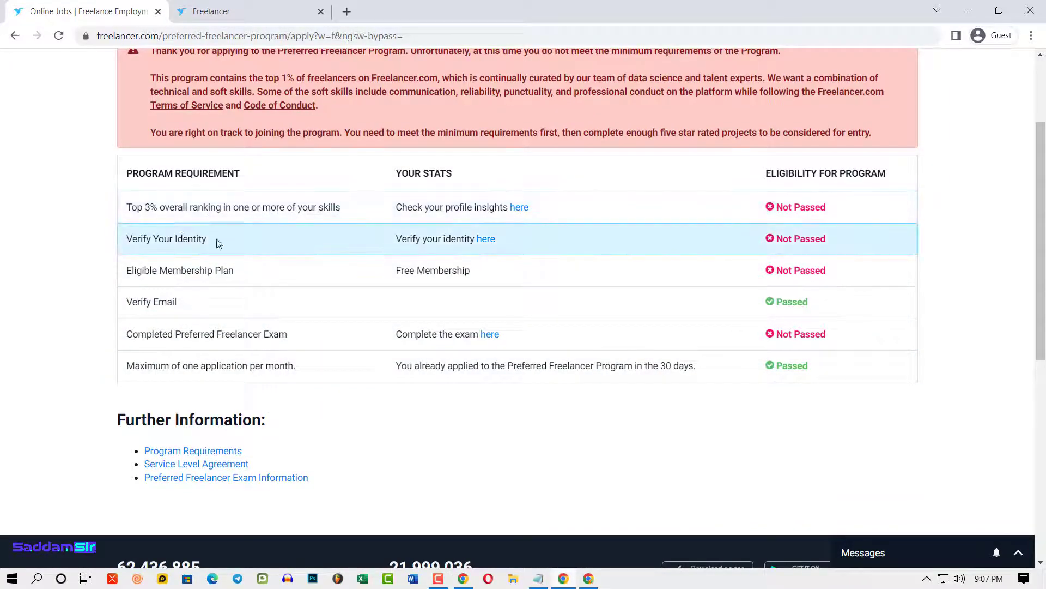
left_click_drag(217, 240, 183, 239)
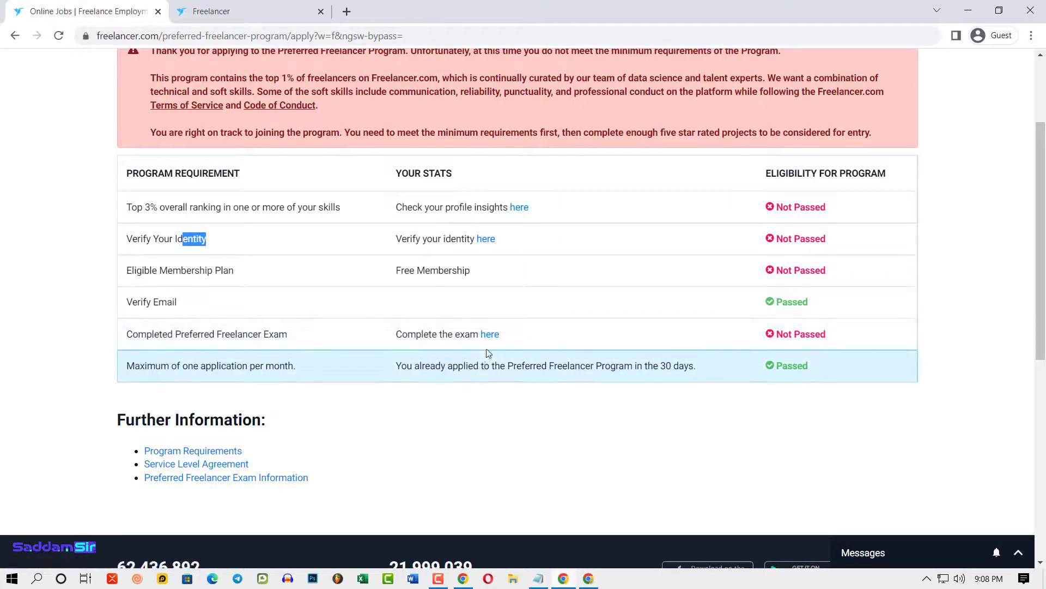
left_click_drag(780, 344, 827, 334)
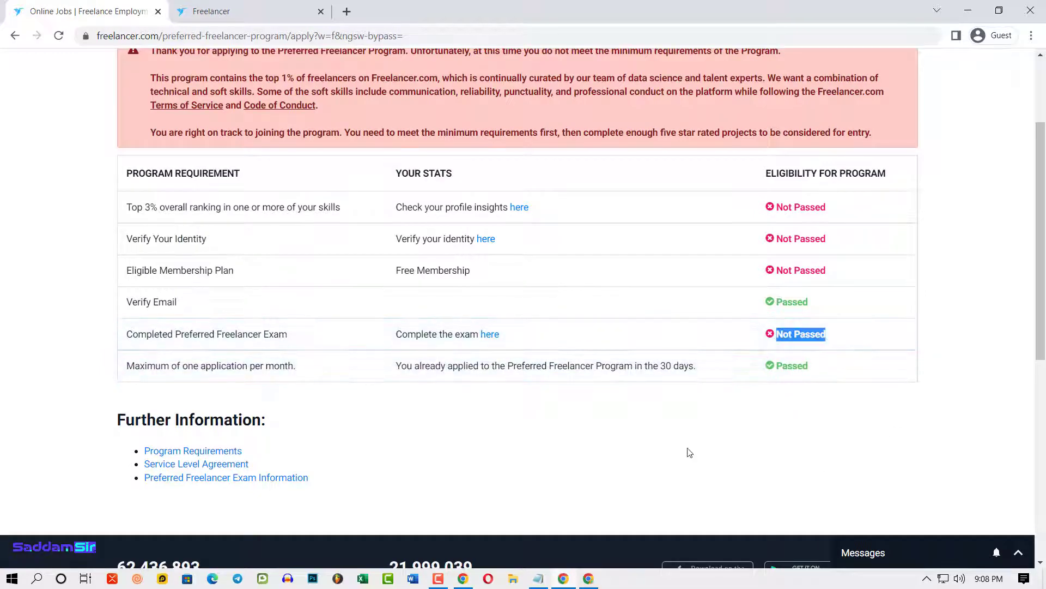
scroll(689, 454, "up", 3)
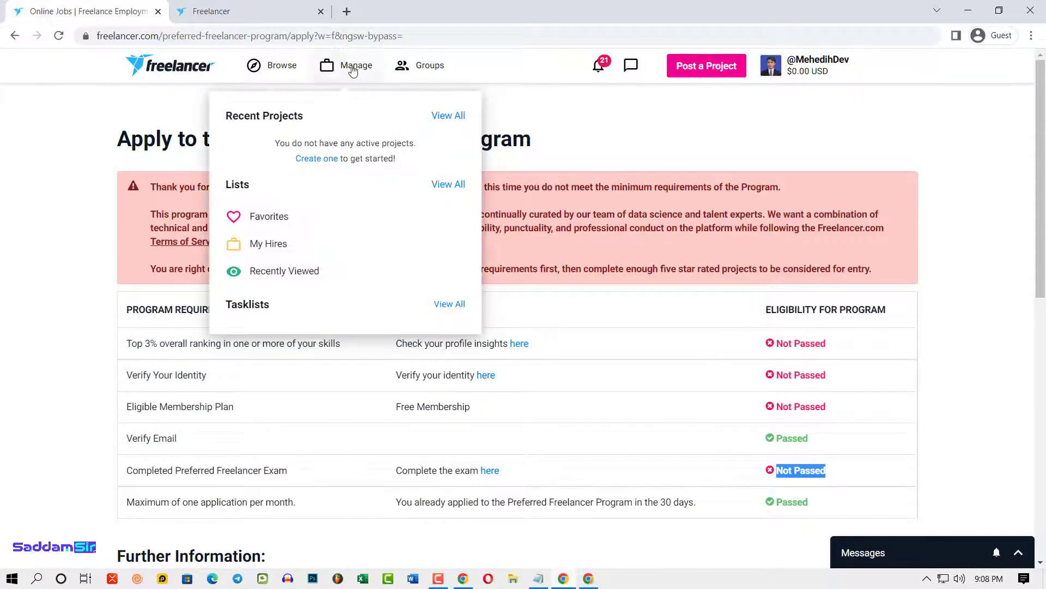
- Return to the dashboard via the logo and highlight the 100 Bids Per Month offer
left_click(168, 75)
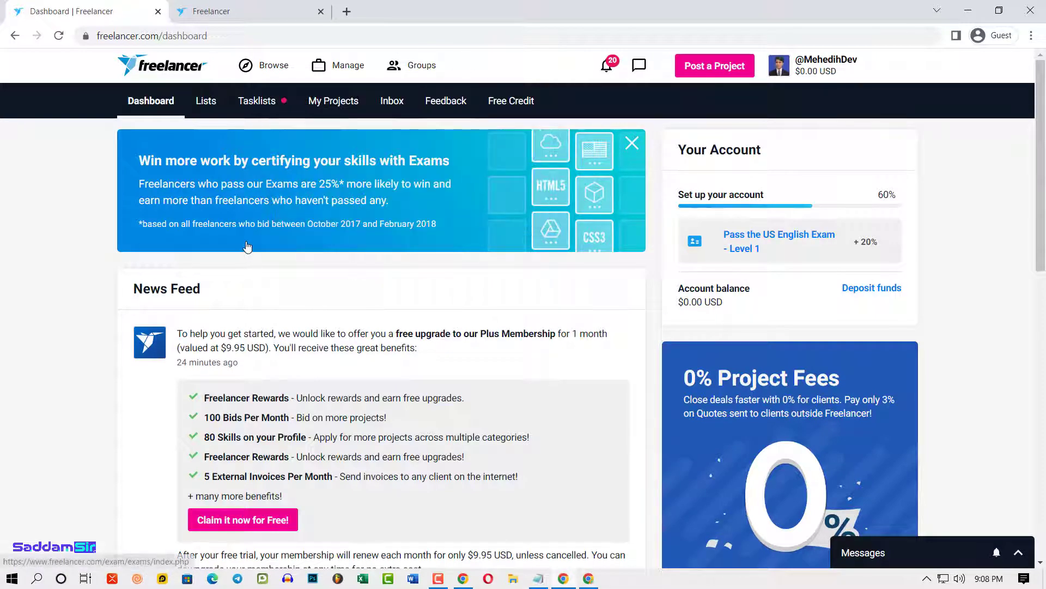
mouse_move(256, 66)
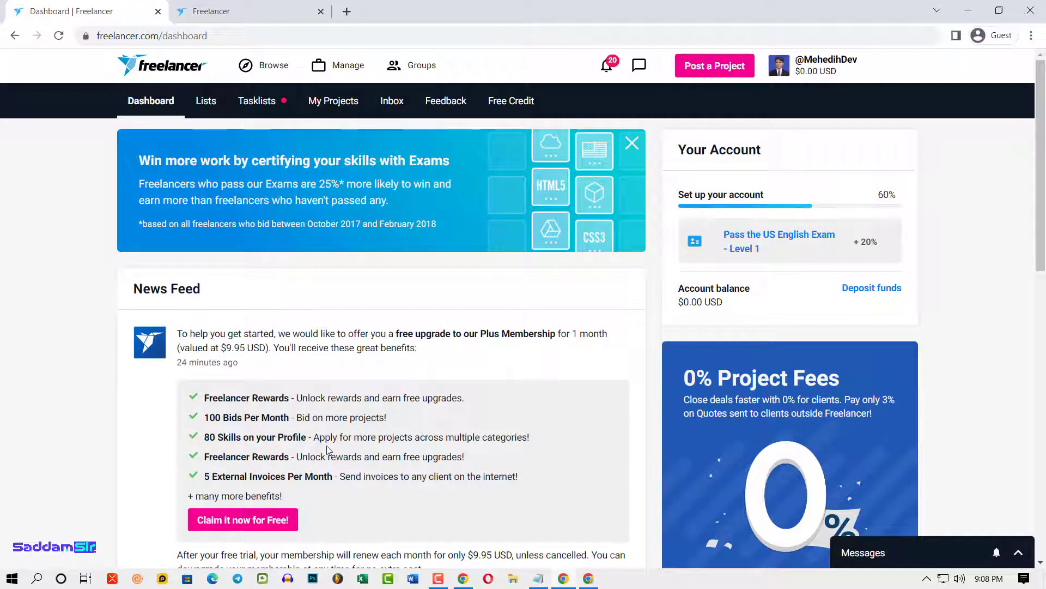
left_click_drag(206, 418, 222, 418)
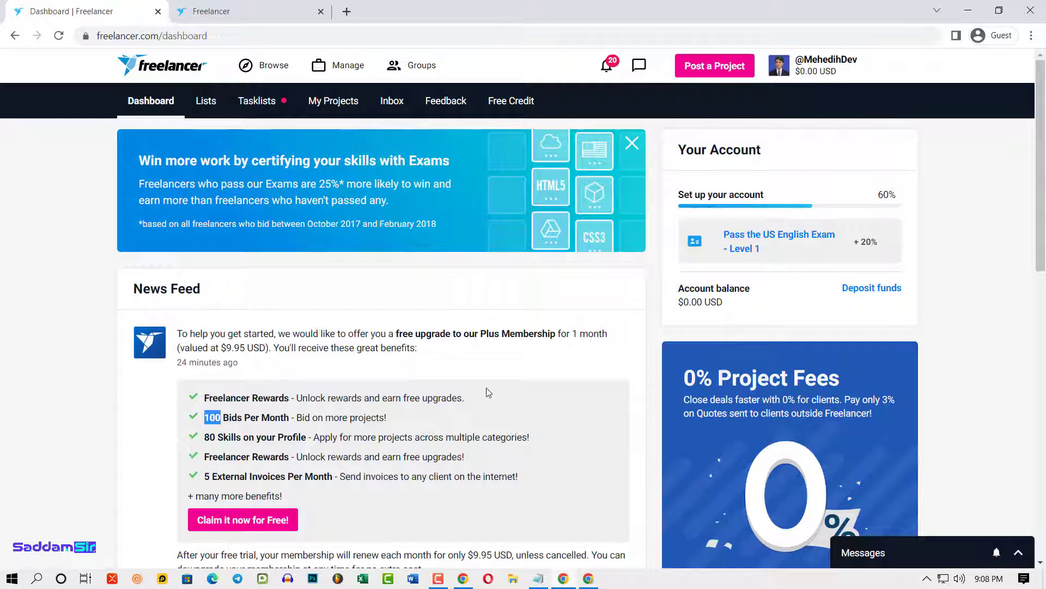
scroll(804, 406, "down", 5)
scroll(727, 418, "up", 5)
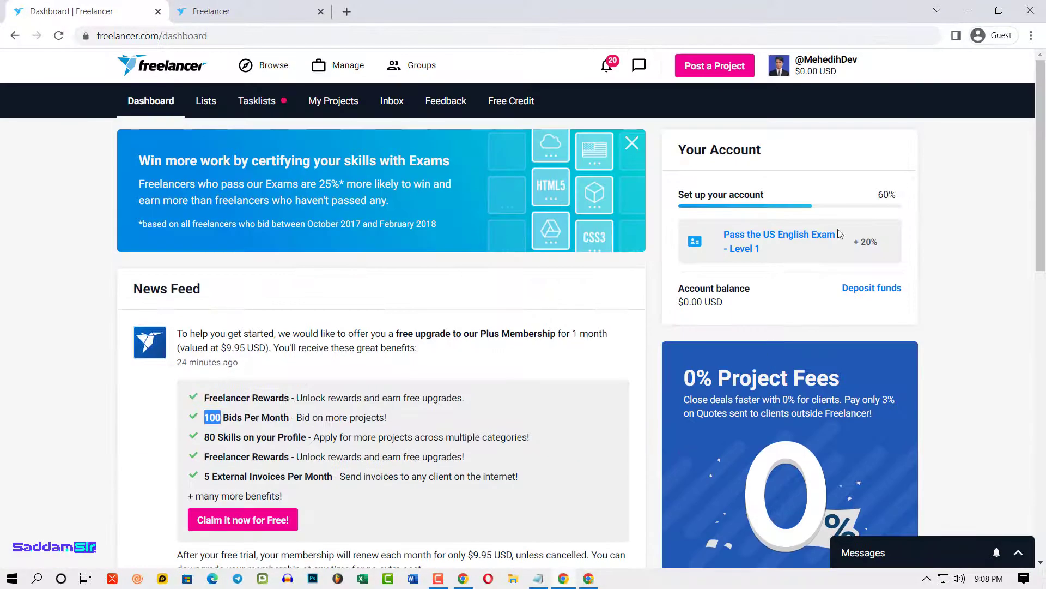
- Open and scroll through the own profile page from the account menu
left_click(826, 72)
left_click(778, 144)
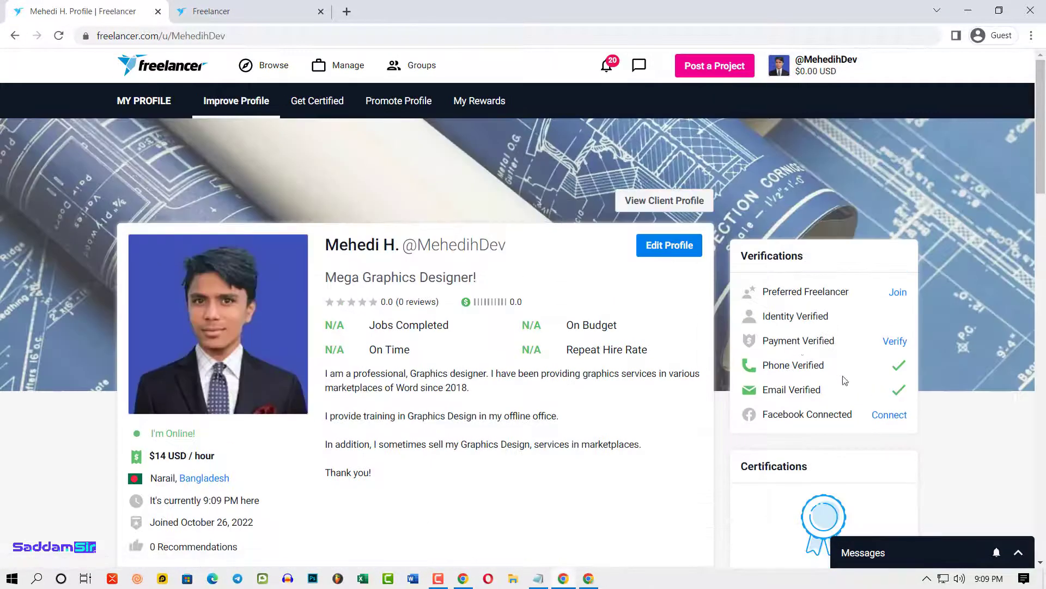
scroll(908, 407, "down", 5)
scroll(894, 413, "down", 5)
- Go back to the dashboard and show the Browse and Manage menus
key("alt+Left")
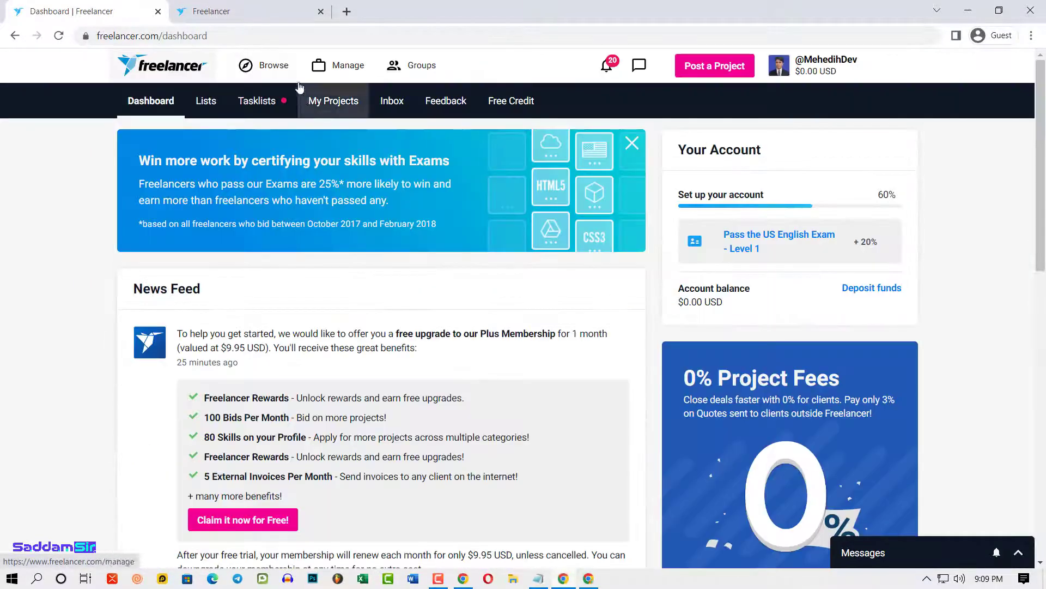
left_click(271, 68)
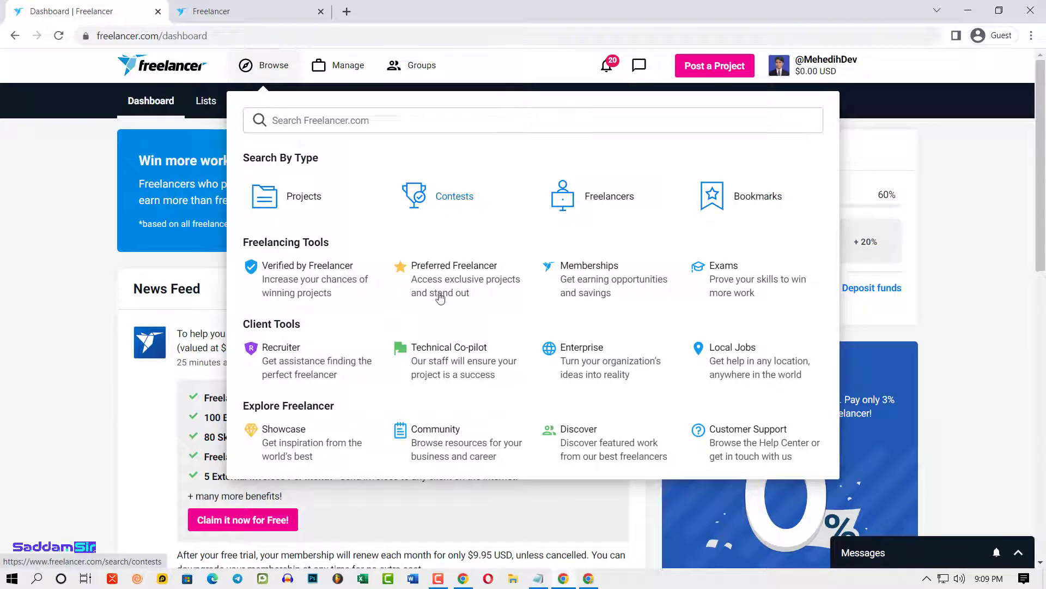
left_click(339, 67)
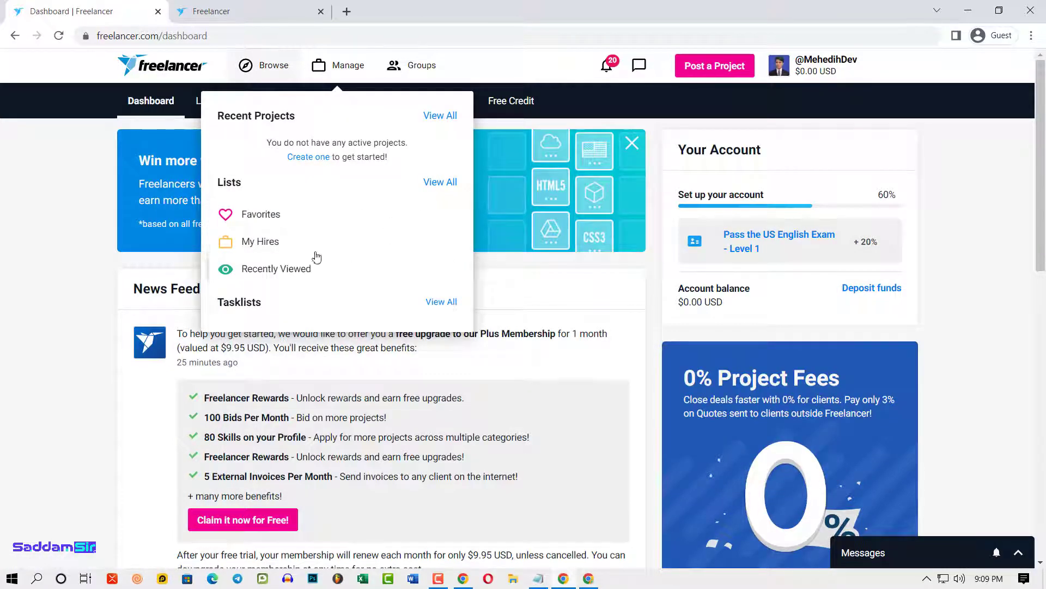
- Check the account's Groups, then open the own profile page
left_click(421, 67)
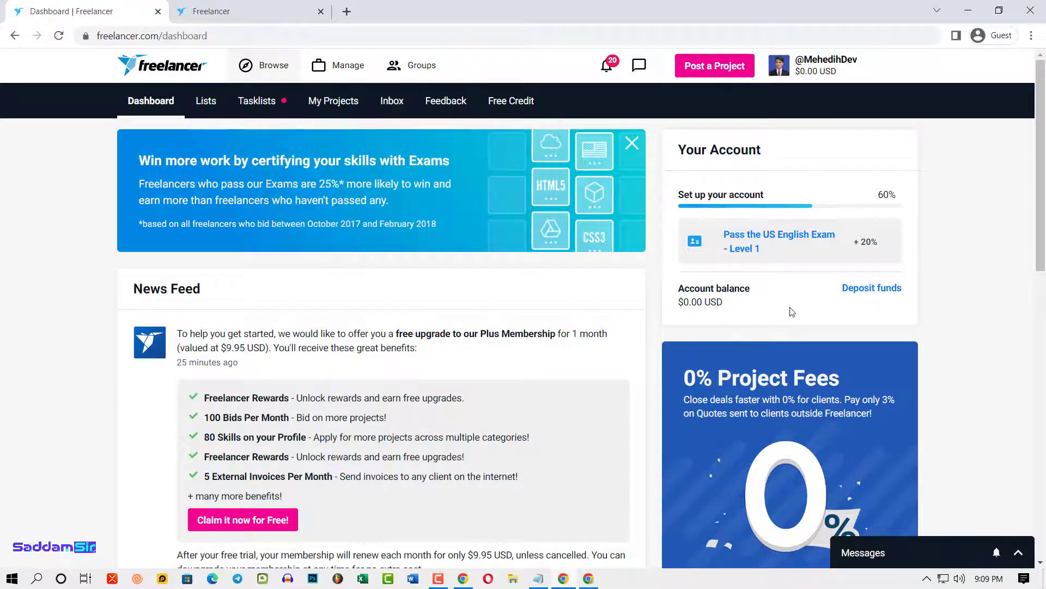
left_click(836, 77)
left_click(788, 157)
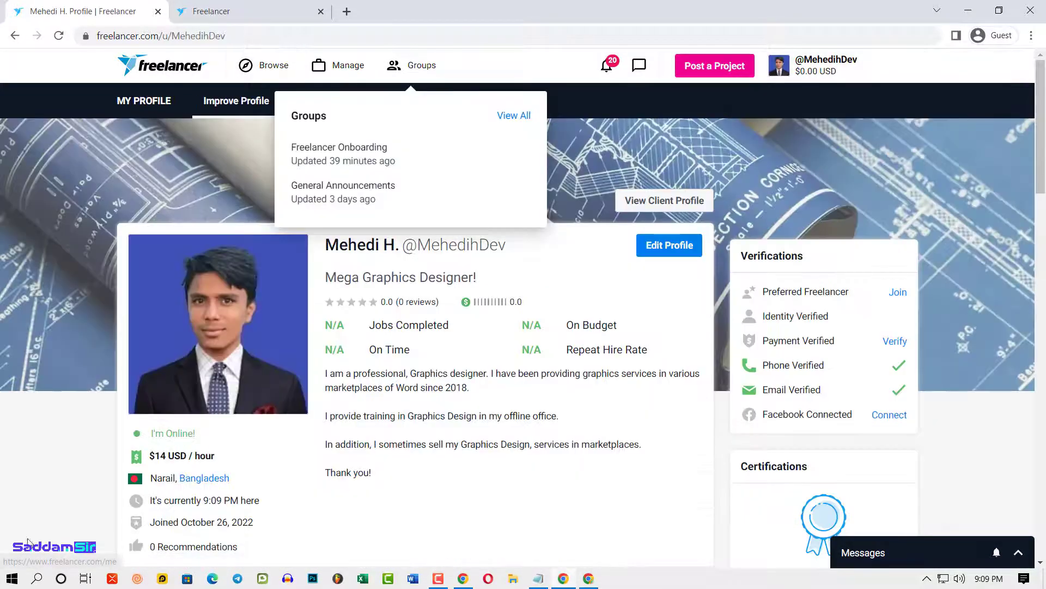
- Select the empty Portfolio Items section, then switch to the example profile window
scroll(388, 380, "down", 10)
scroll(441, 400, "up", 3)
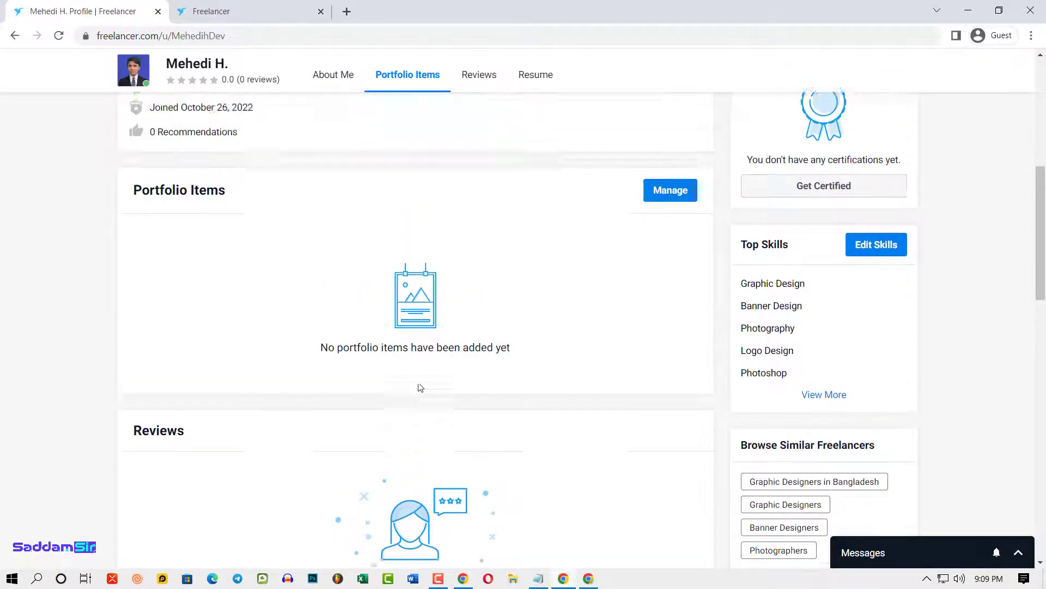
left_click_drag(131, 265, 368, 296)
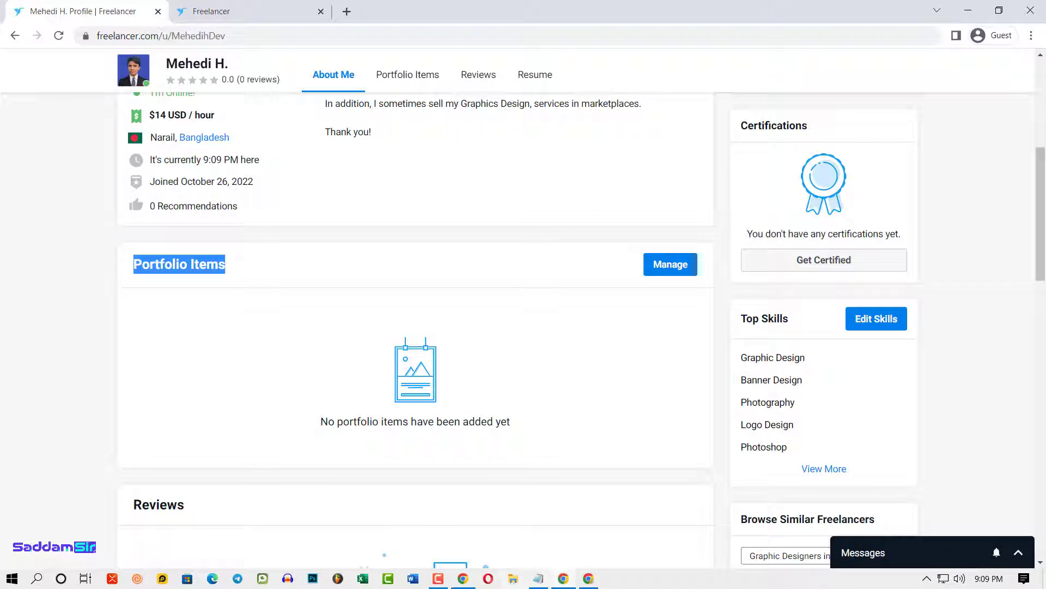
left_click(588, 579)
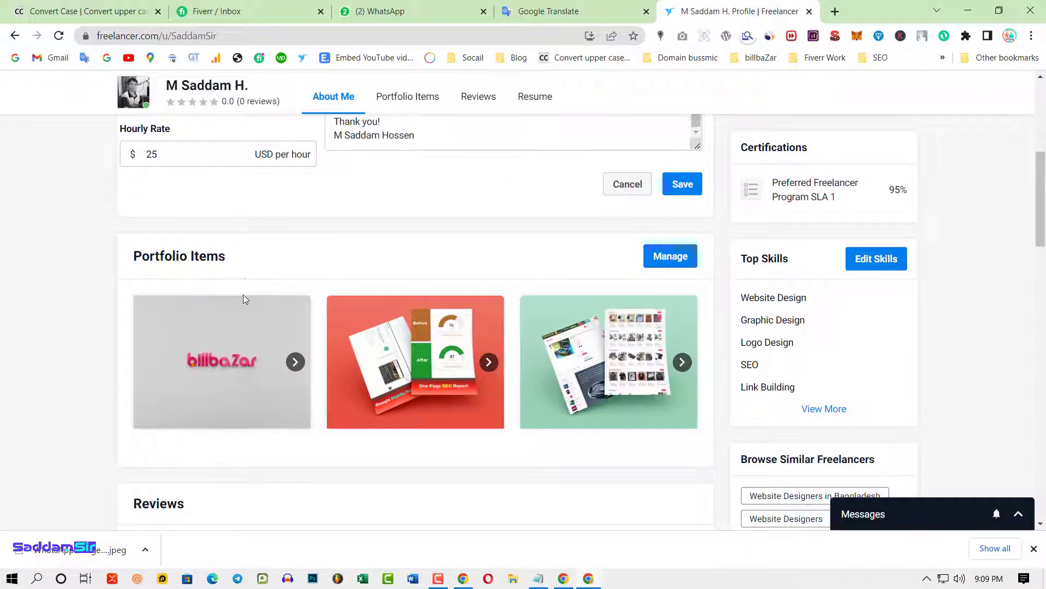
- Advance the third portfolio slideshow and open the Text Logo Design item's details
left_click(685, 369)
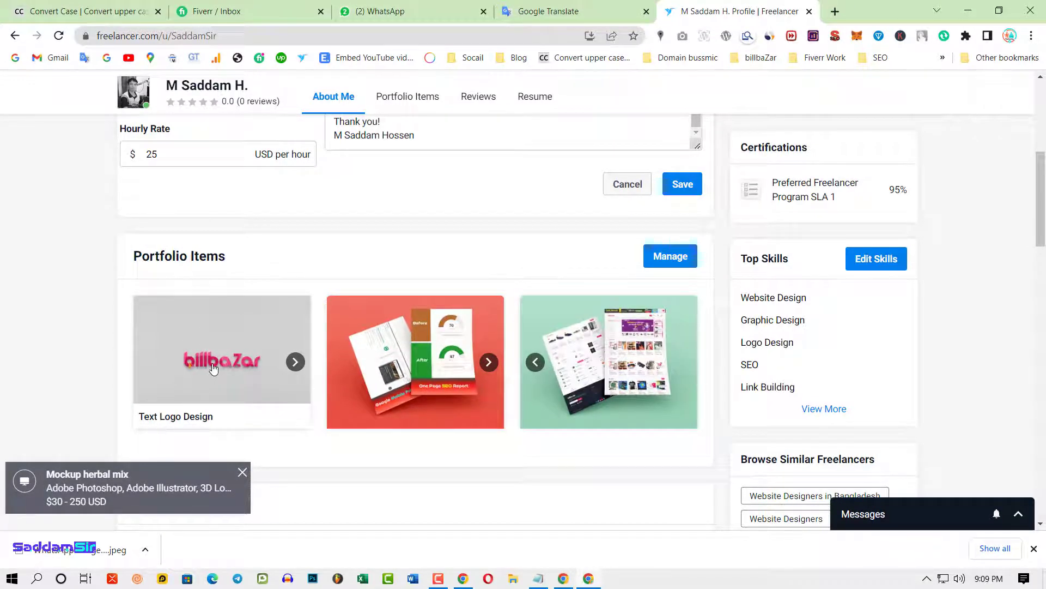
left_click(232, 370)
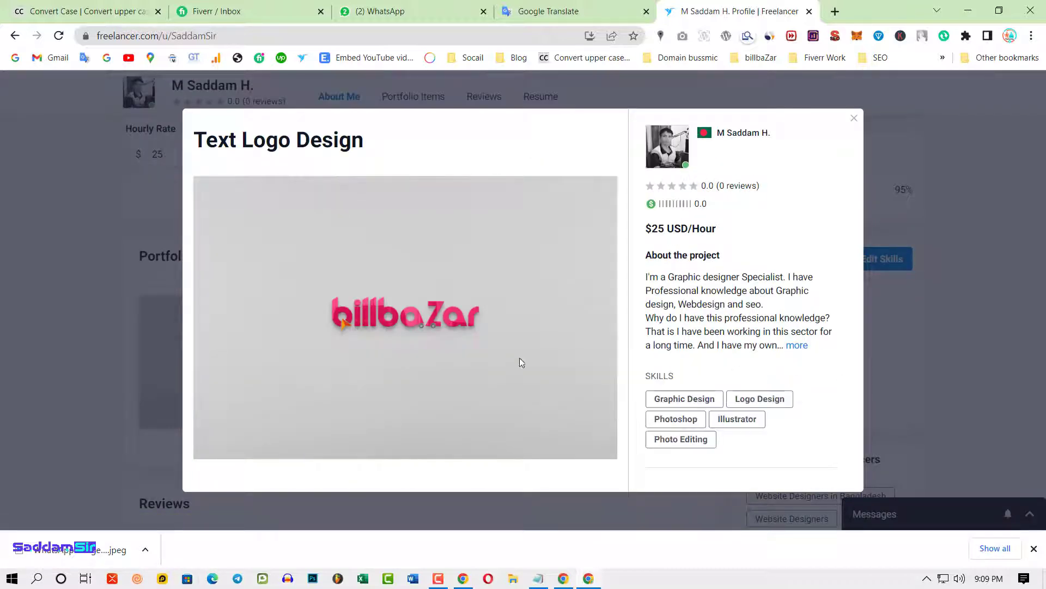
scroll(482, 416, "down", 10)
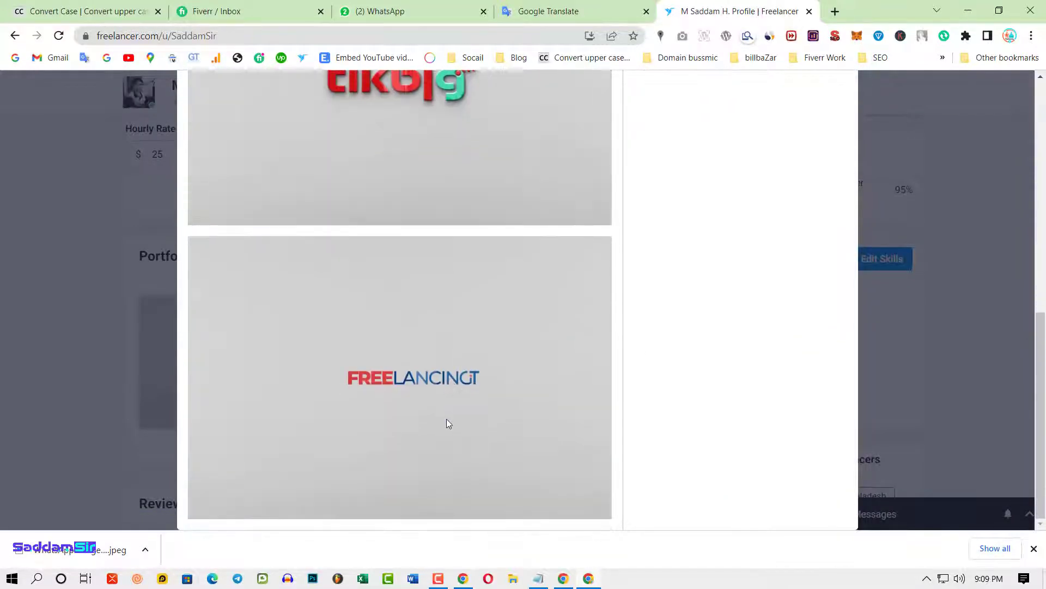
scroll(458, 441, "up", 10)
scroll(429, 368, "down", 10)
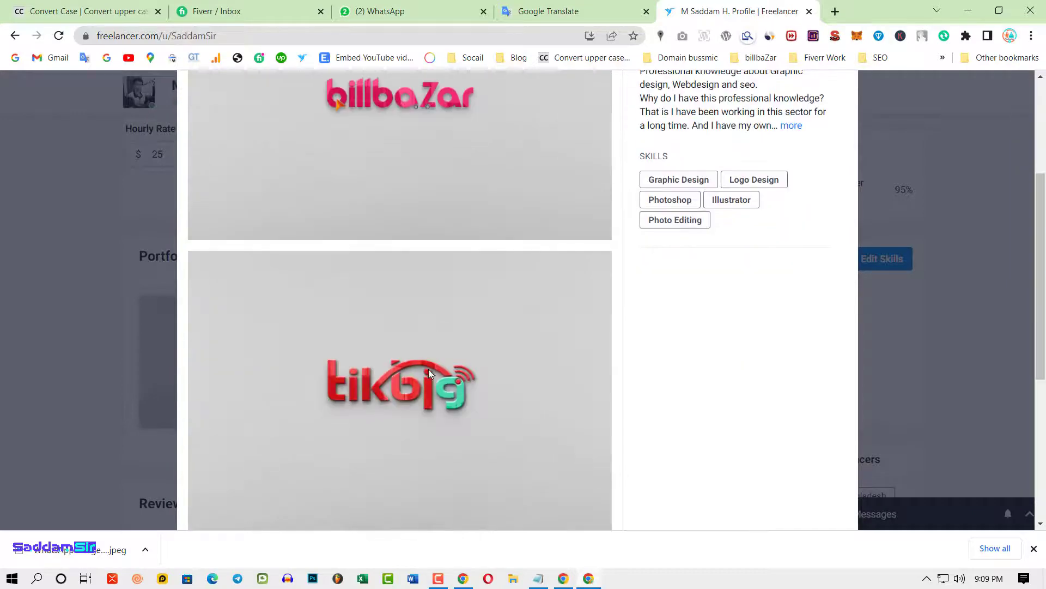
scroll(532, 401, "up", 10)
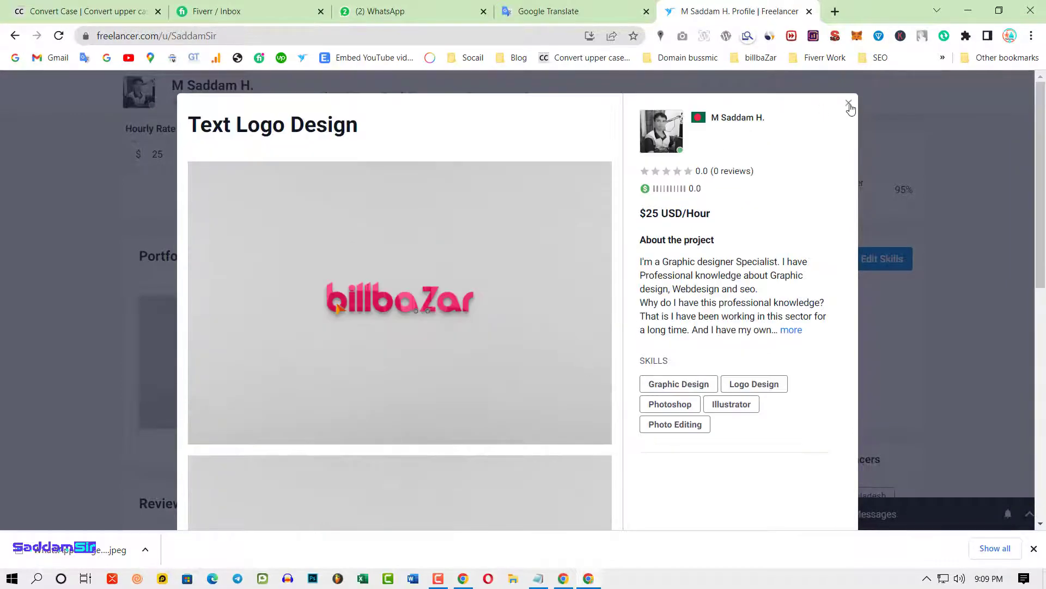
- Select the About the project text, close the preview and open portfolio management
left_click_drag(640, 262, 778, 351)
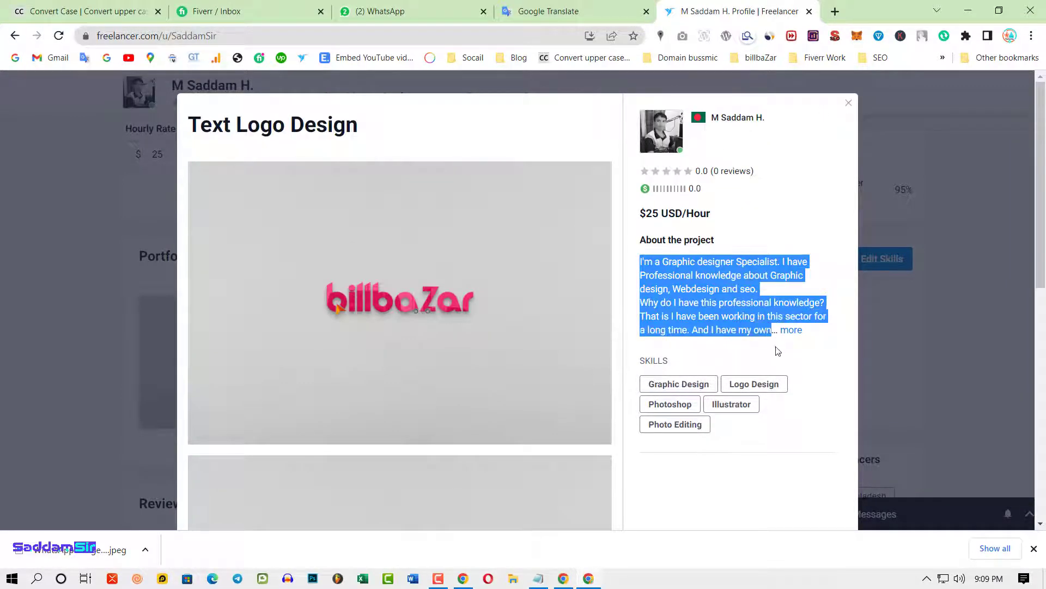
left_click(848, 105)
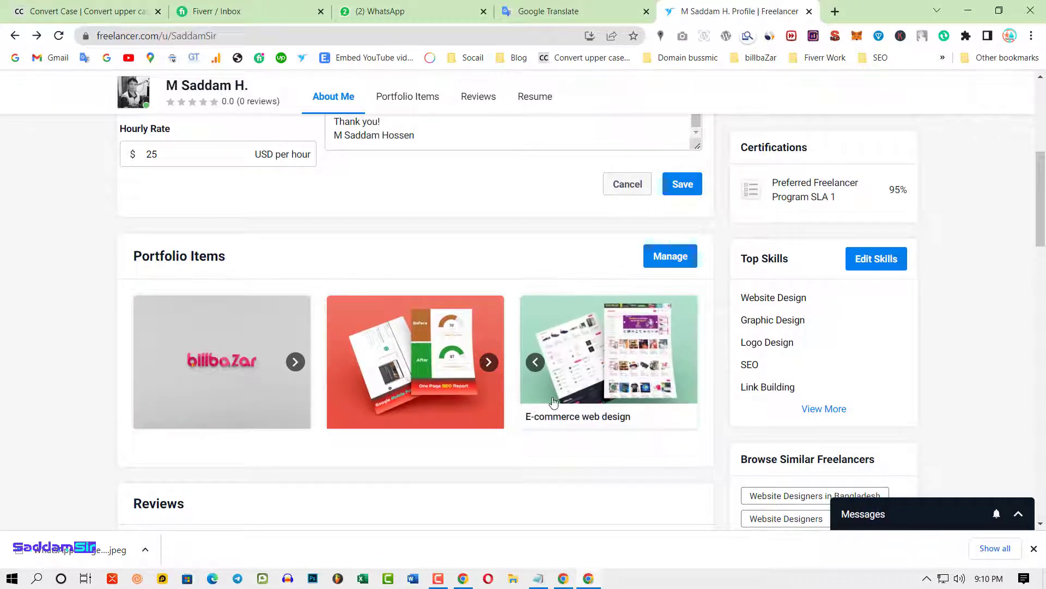
left_click(671, 266)
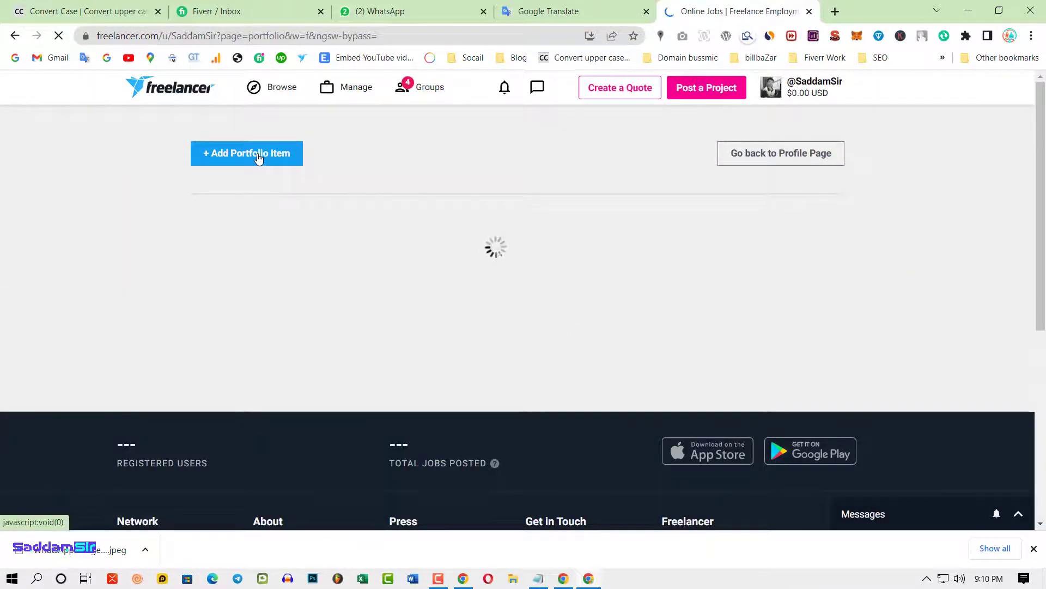
- Start a new portfolio item, visiting its Title and Description fields and dismissing a job notification
left_click(259, 158)
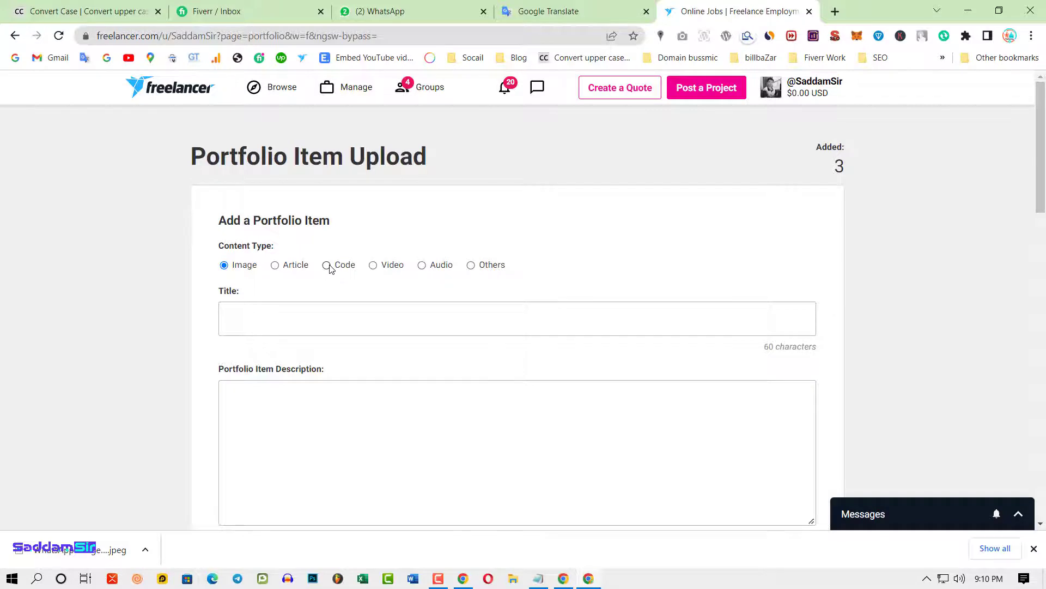
scroll(327, 354, "down", 1)
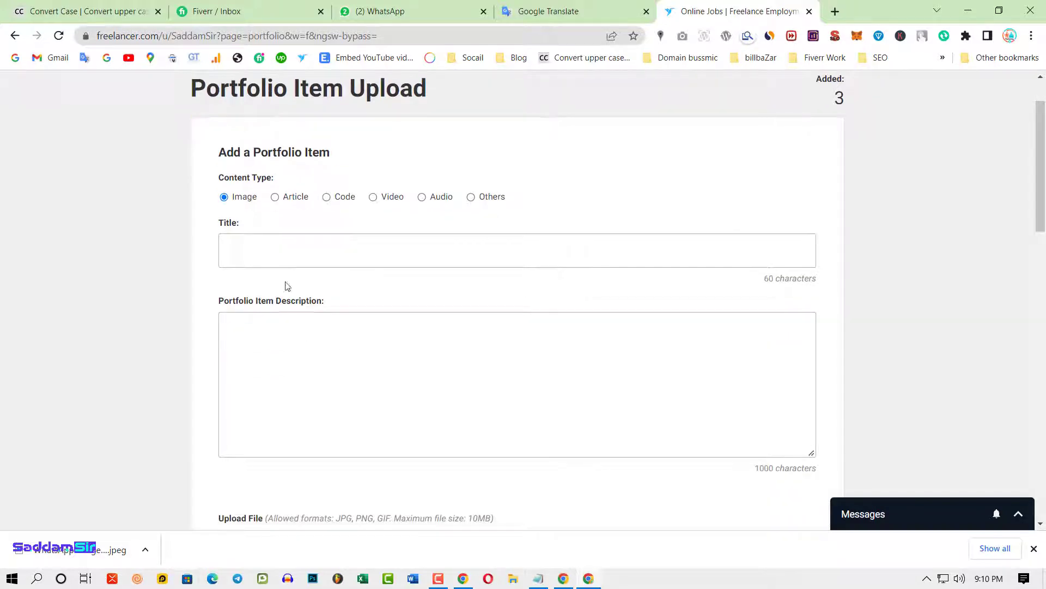
left_click(249, 248)
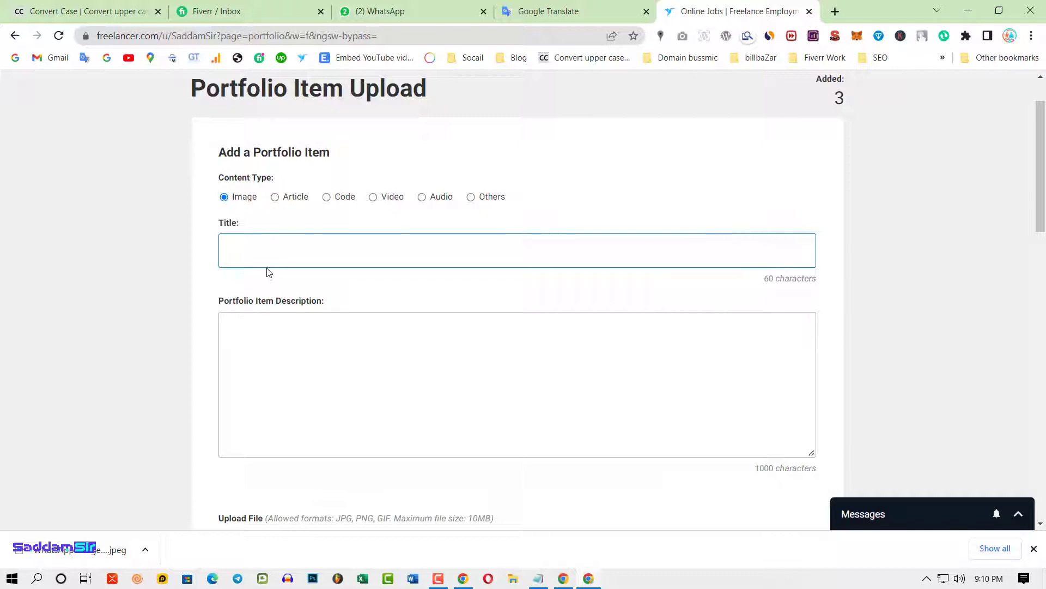
left_click(264, 331)
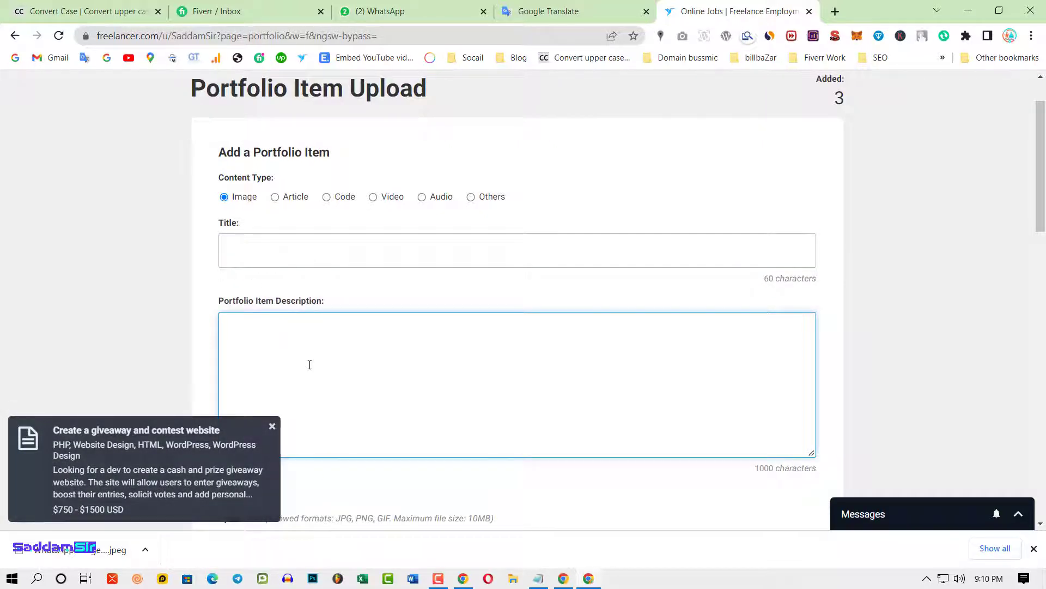
left_click(272, 426)
scroll(401, 388, "down", 5)
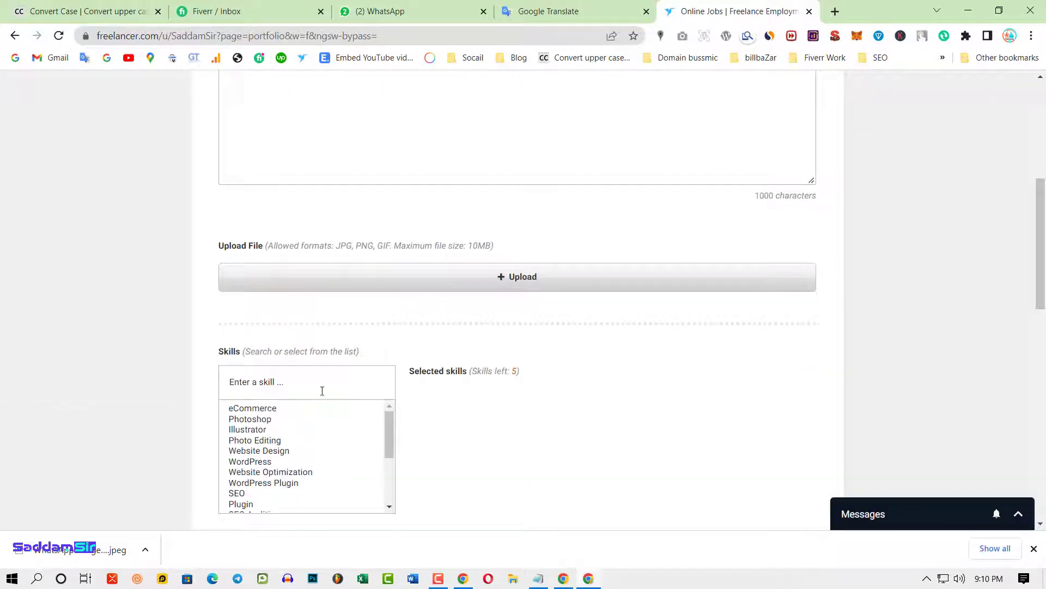
- Add Logo Design, Adobe Illustrator and Graphic Design as portfolio item skills
scroll(457, 357, "down", 3)
scroll(292, 309, "down", 2)
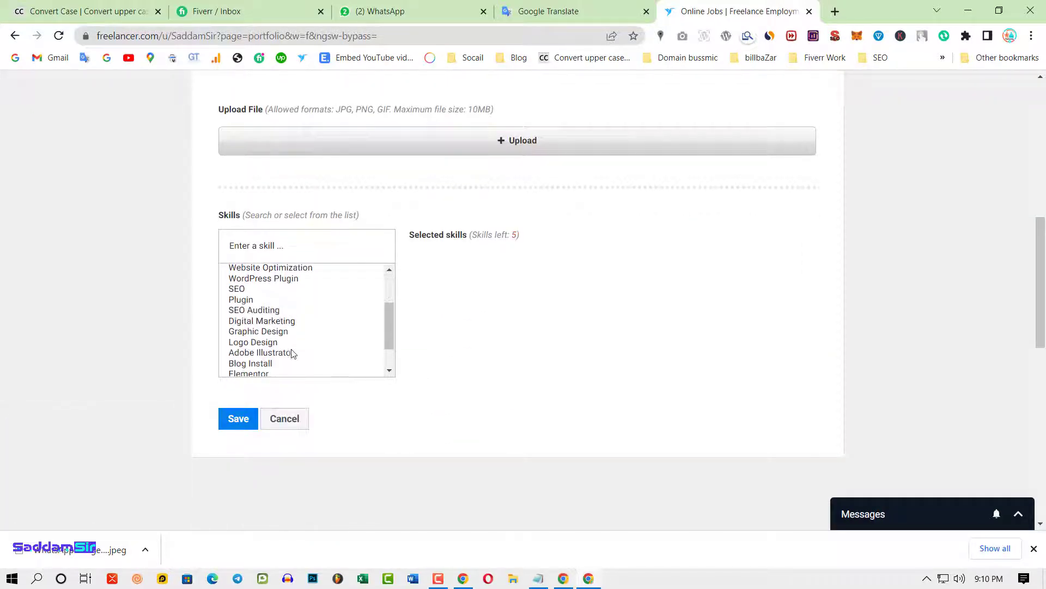
scroll(470, 285, "up", 8)
scroll(350, 281, "down", 9)
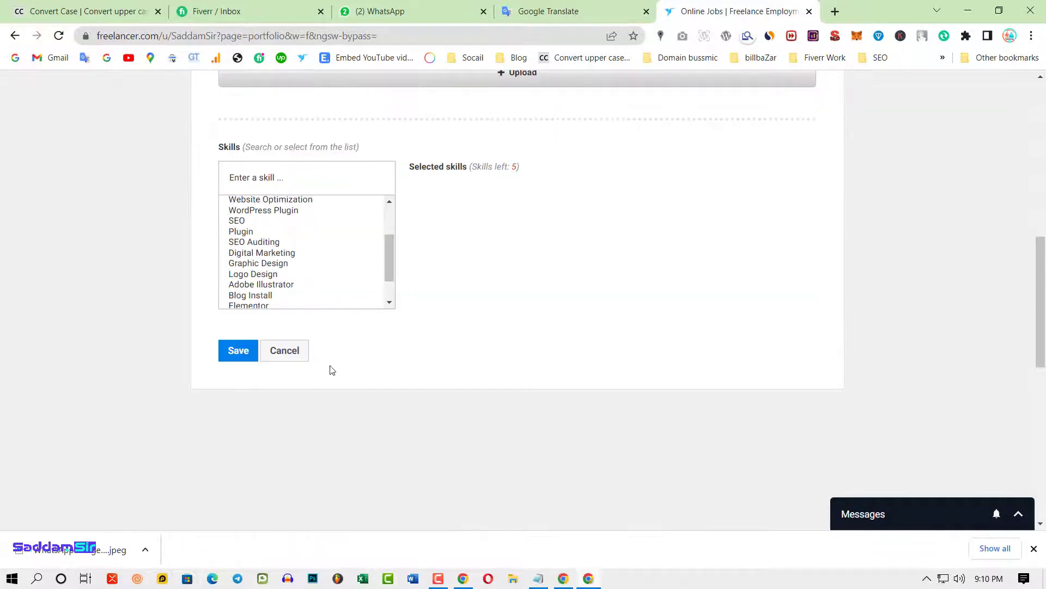
left_click(305, 273)
scroll(311, 268, "down", 1)
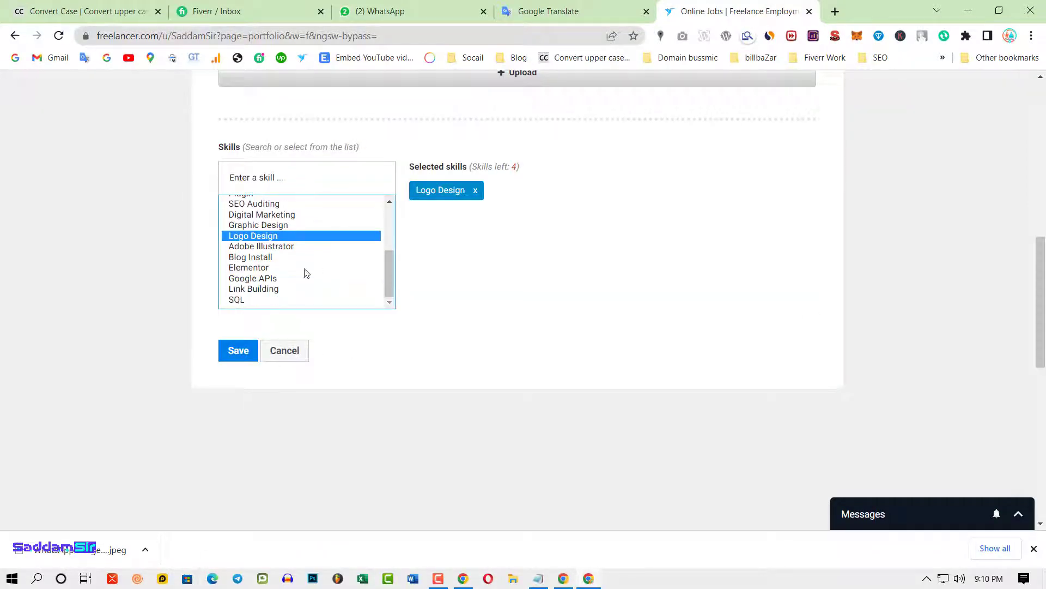
left_click(273, 248)
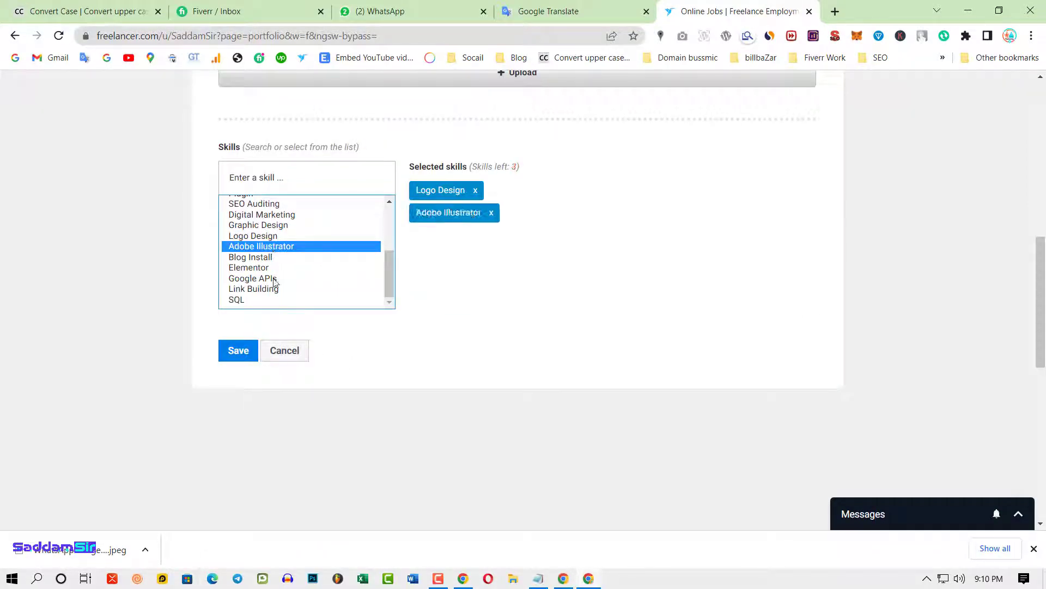
left_click(264, 225)
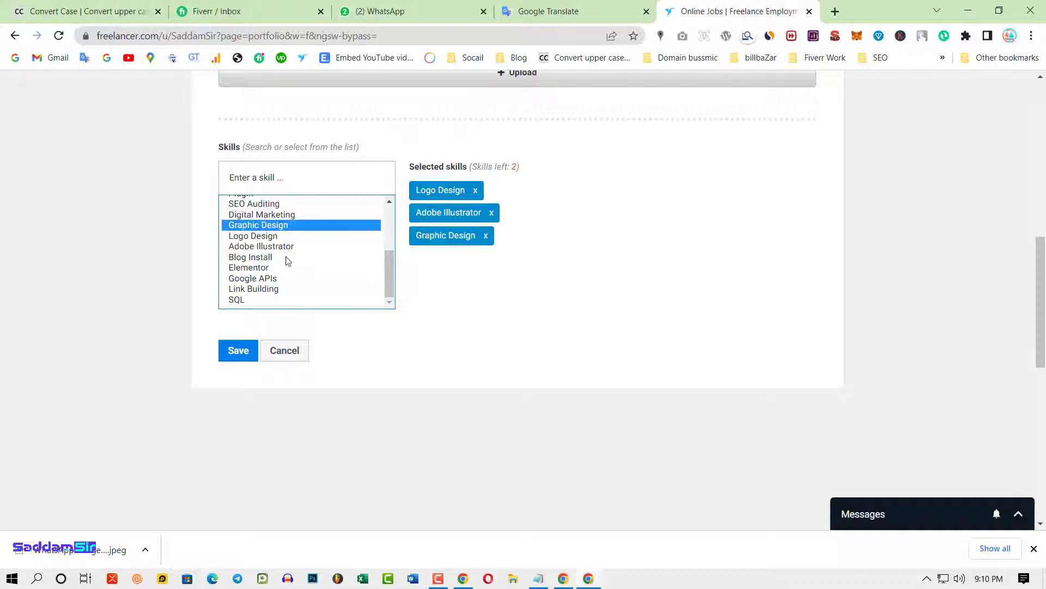
- Add Illustrator and Photoshop as skills, removing and re-adding Photoshop once
scroll(304, 261, "down", 1)
scroll(297, 261, "up", 1)
scroll(289, 271, "up", 2)
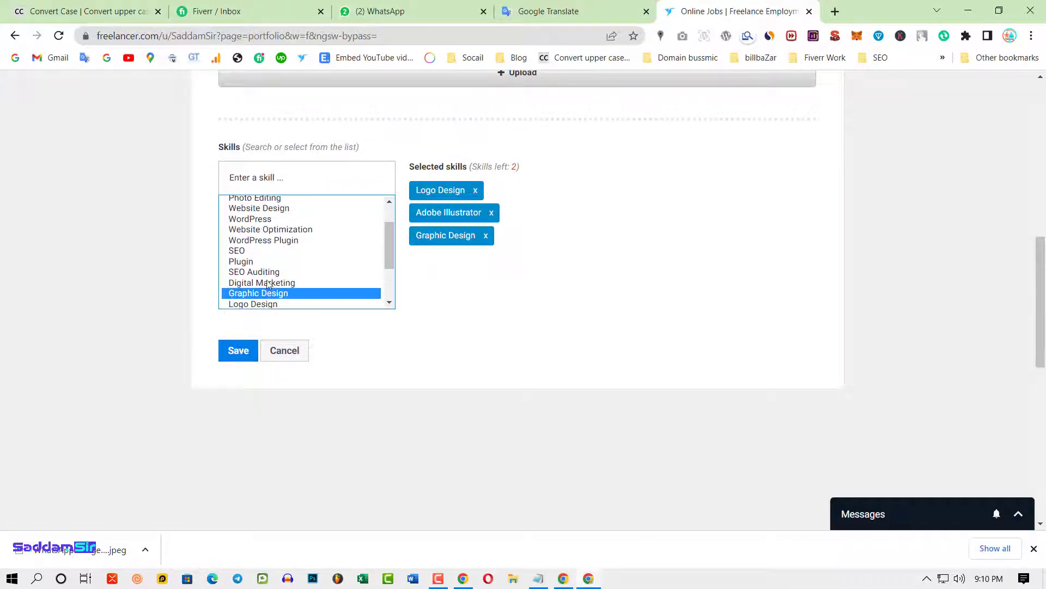
scroll(268, 276, "up", 1)
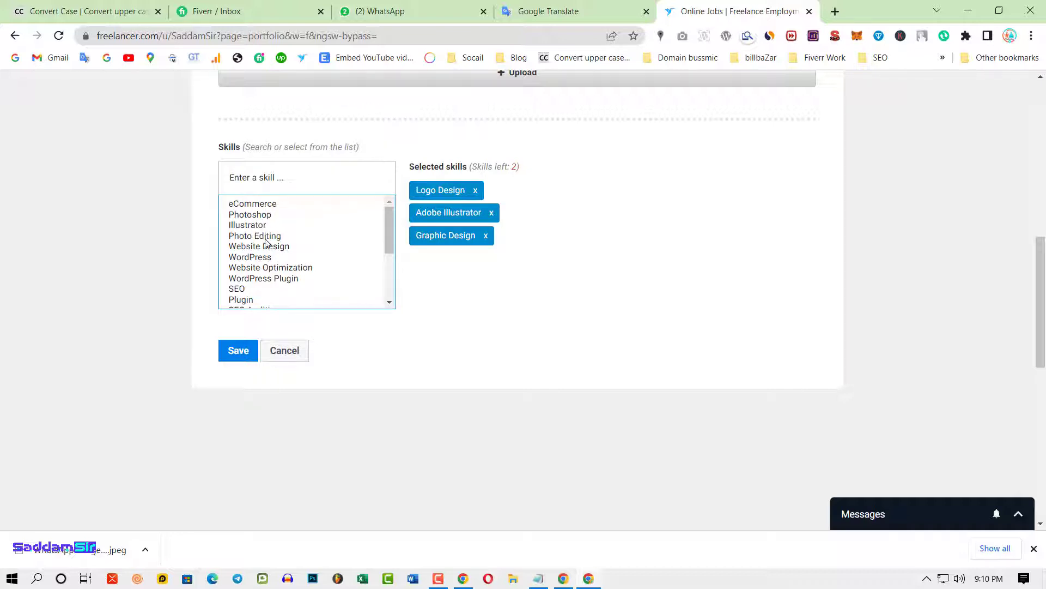
scroll(267, 274, "up", 1)
left_click(258, 285)
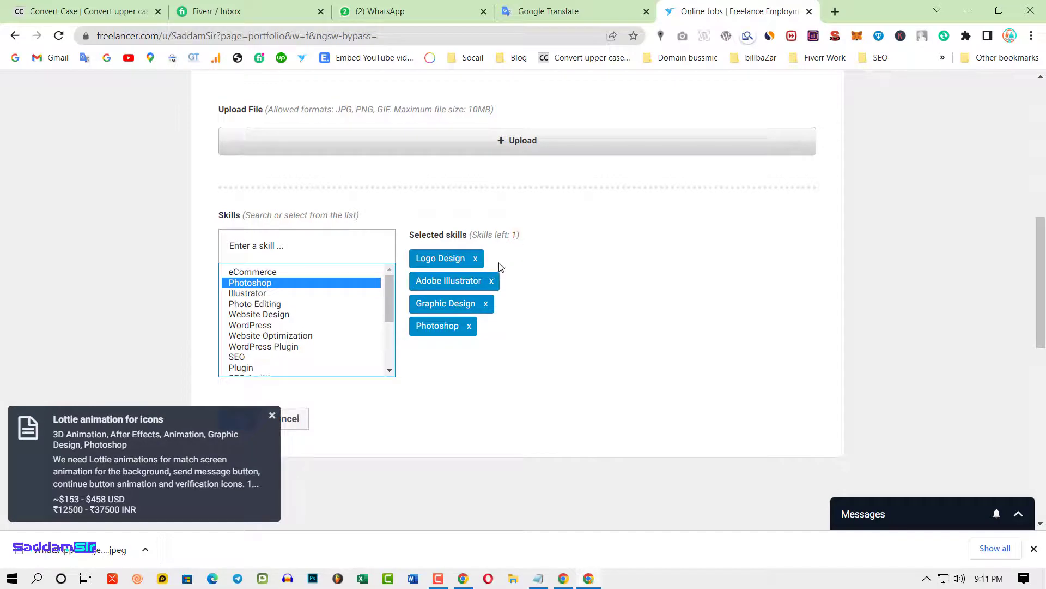
left_click(469, 326)
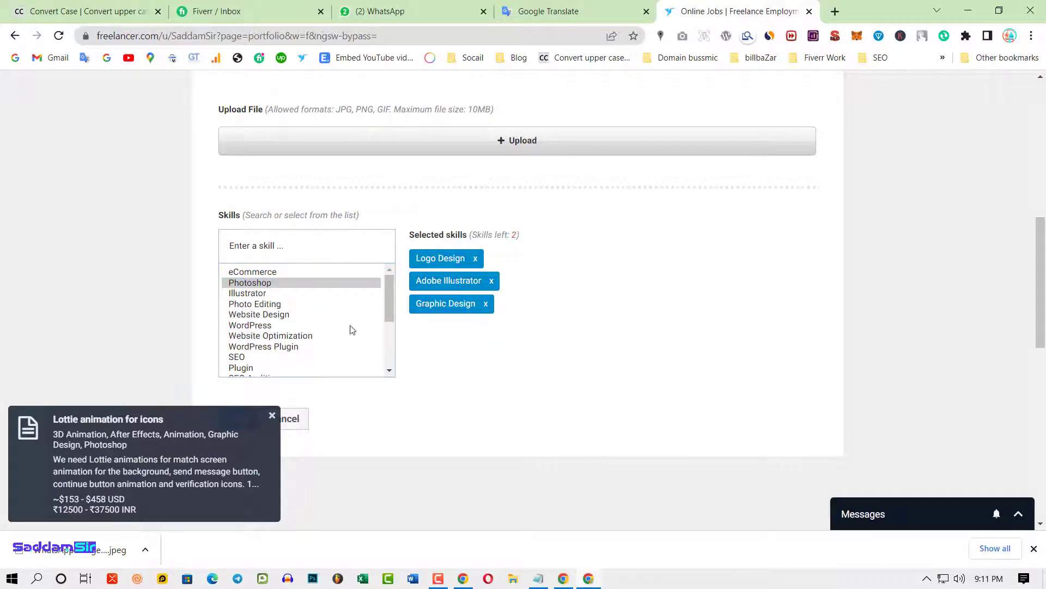
left_click(256, 295)
left_click(257, 283)
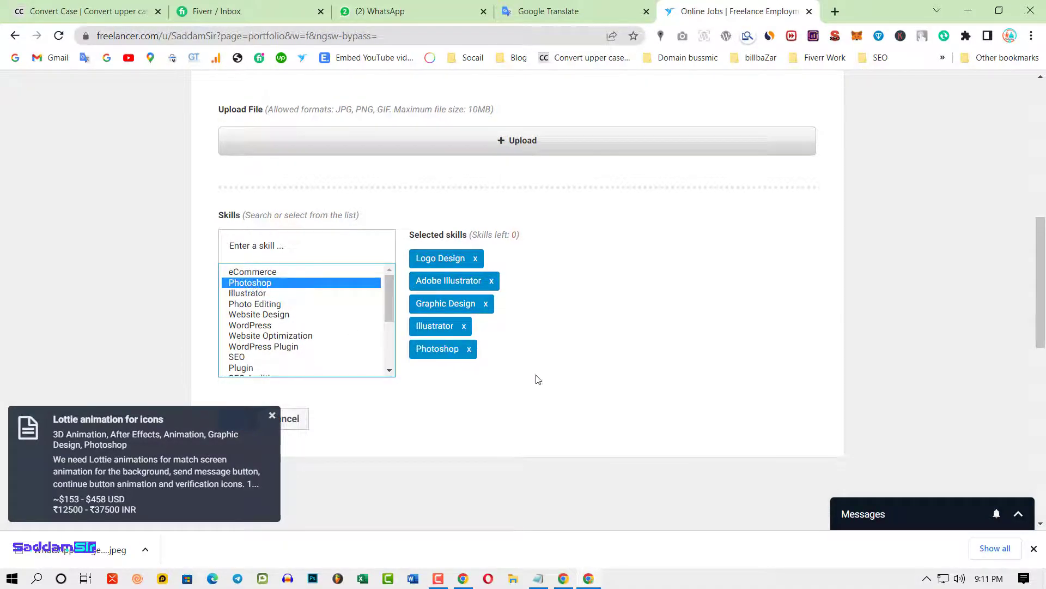
- Review the chosen skills and go back to the profile without saving the item
scroll(414, 378, "down", 1)
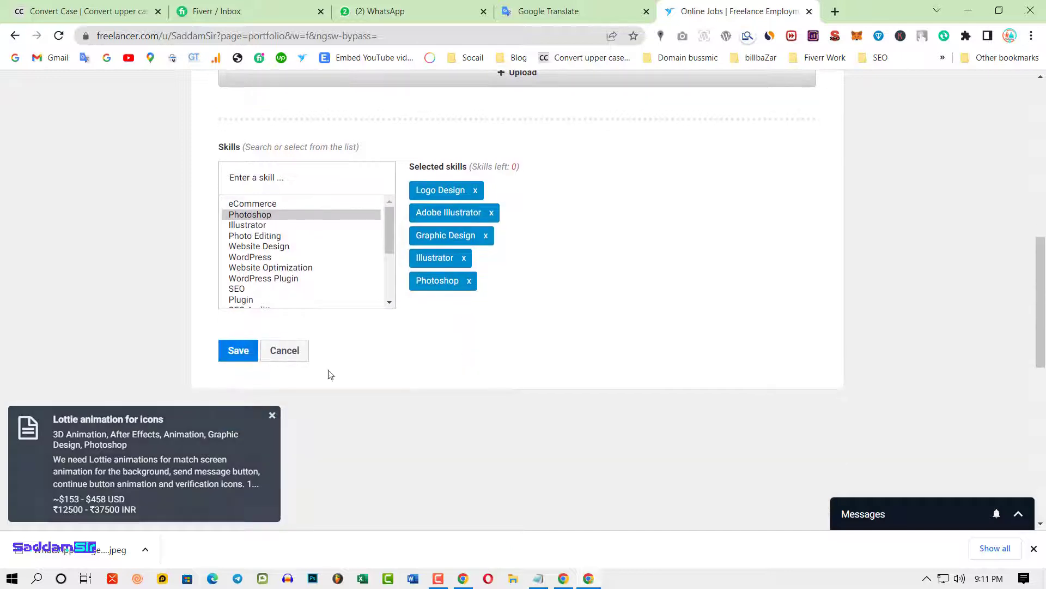
scroll(471, 289, "up", 3)
scroll(470, 289, "up", 1)
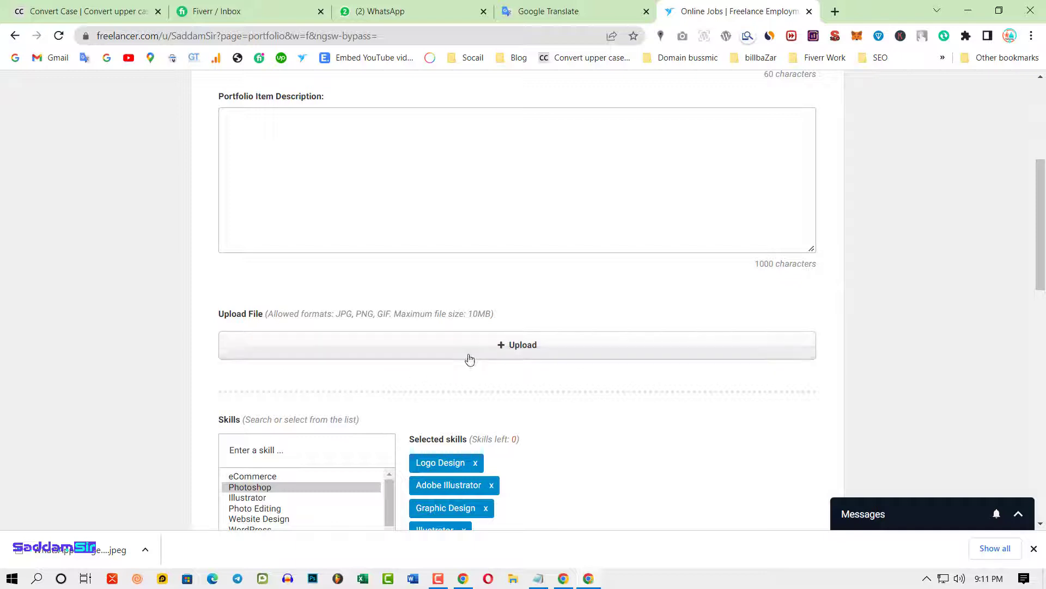
scroll(495, 306, "up", 5)
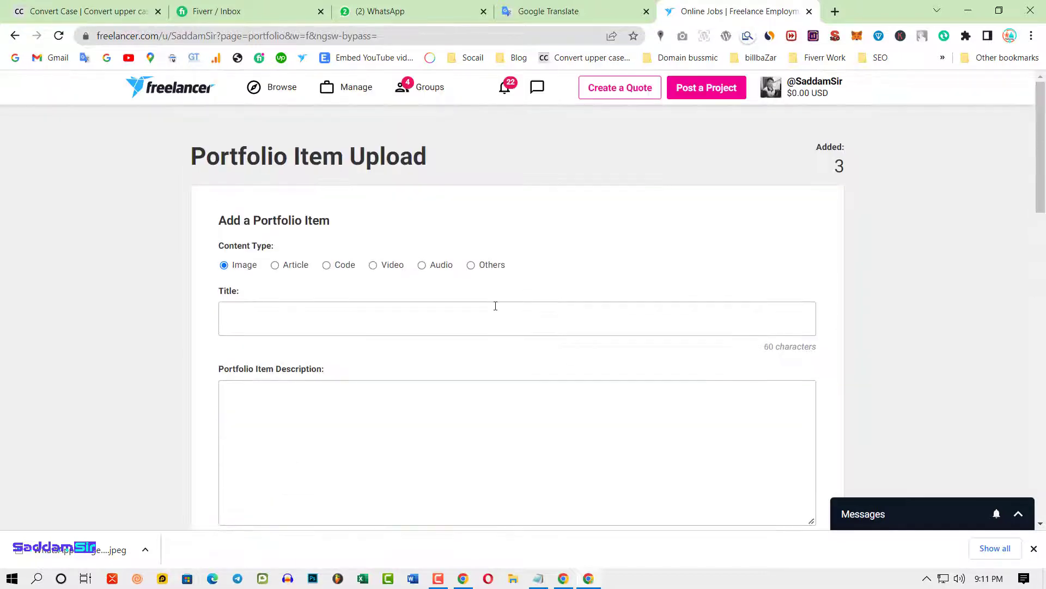
scroll(245, 460, "down", 10)
scroll(308, 243, "up", 10)
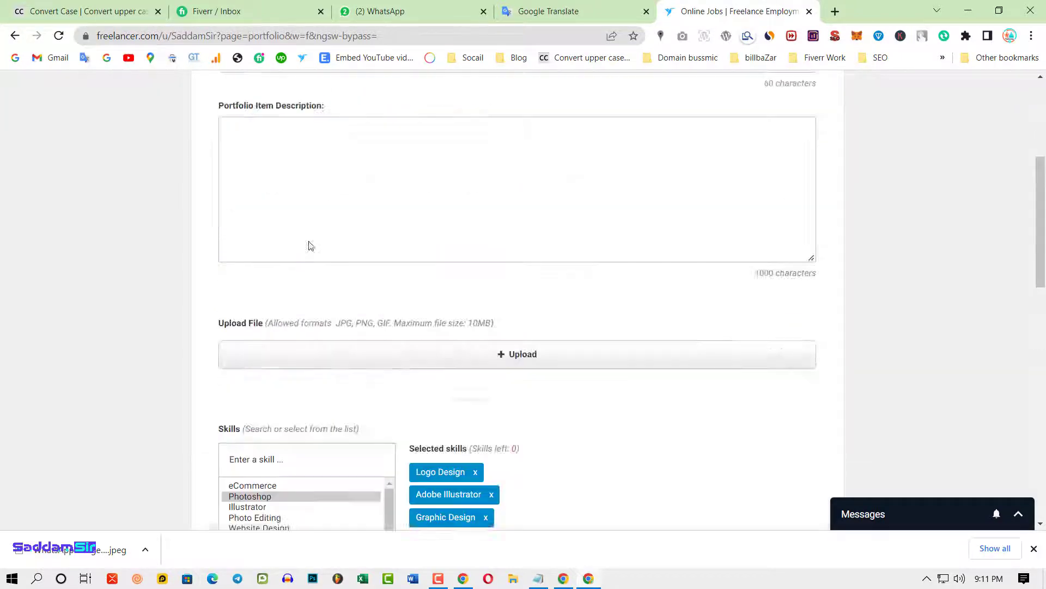
left_click(15, 35)
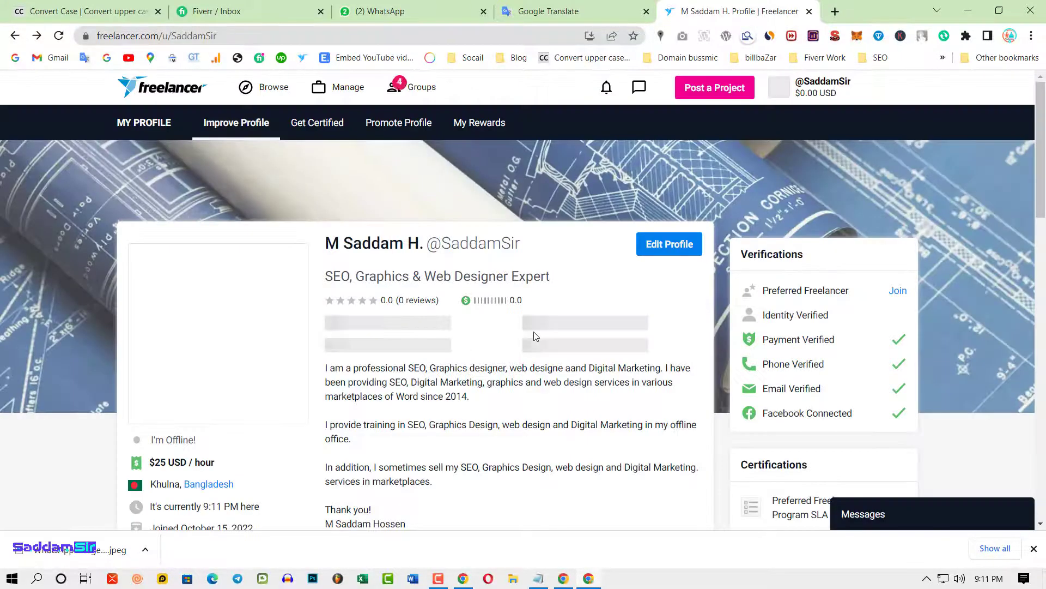
- Scroll through the profile's Resume sections, selecting some of their text
scroll(517, 344, "down", 8)
scroll(493, 341, "down", 4)
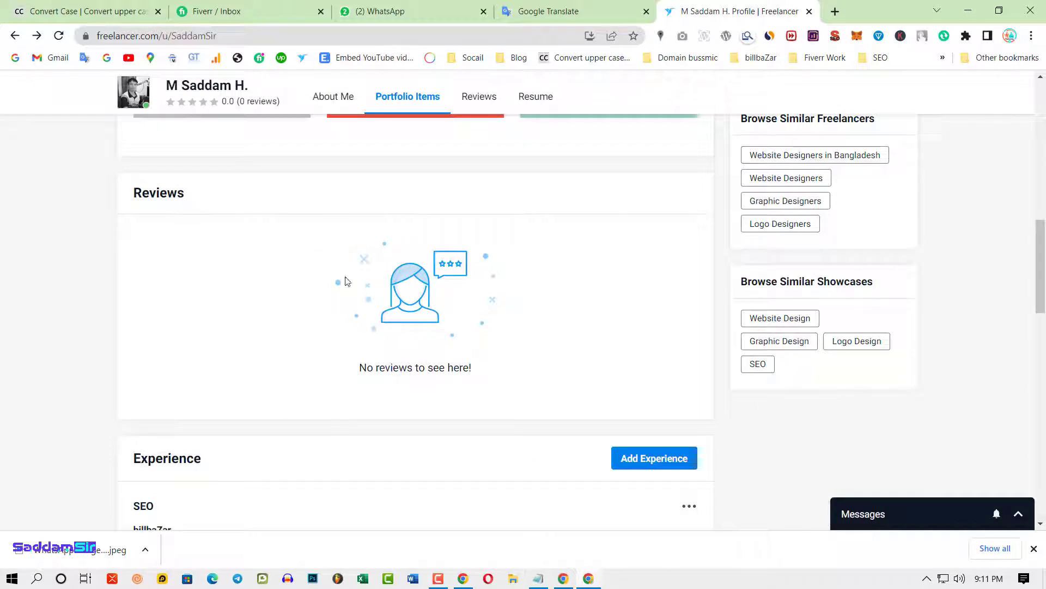
double_click(366, 358)
scroll(530, 393, "down", 3)
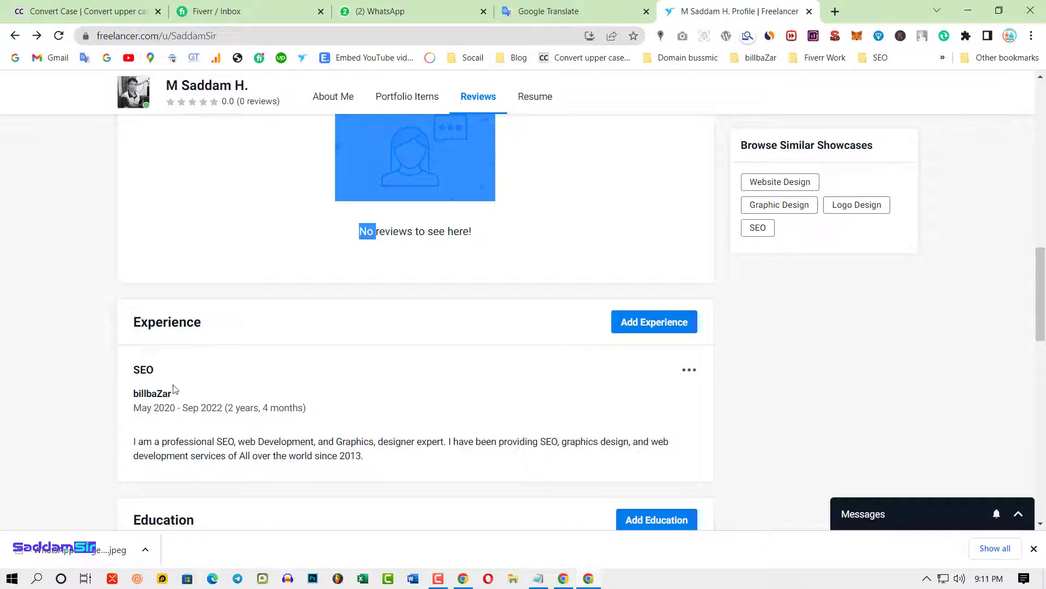
scroll(178, 366, "down", 1)
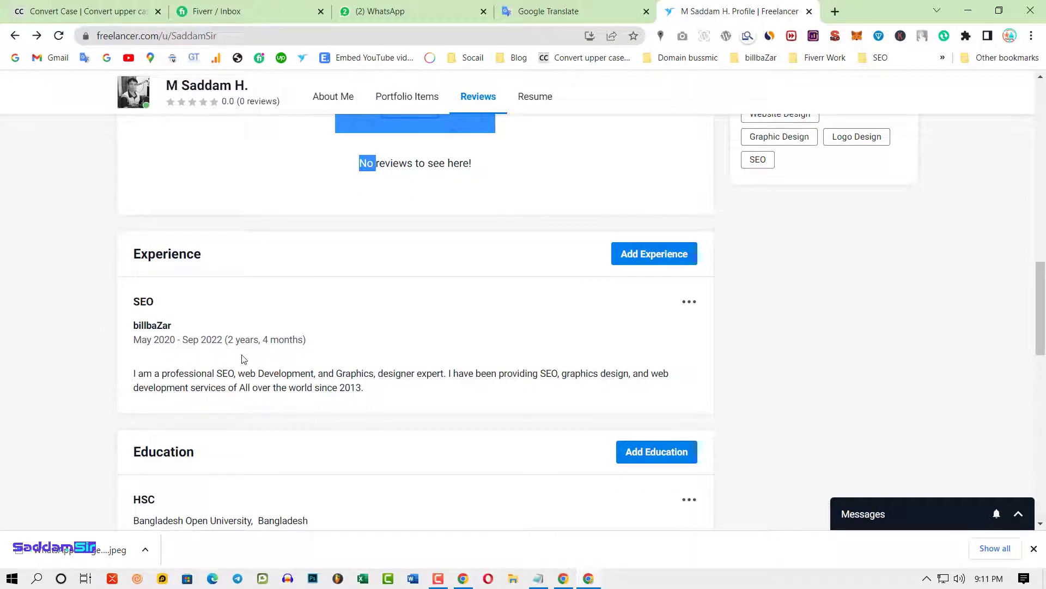
scroll(240, 355, "down", 2)
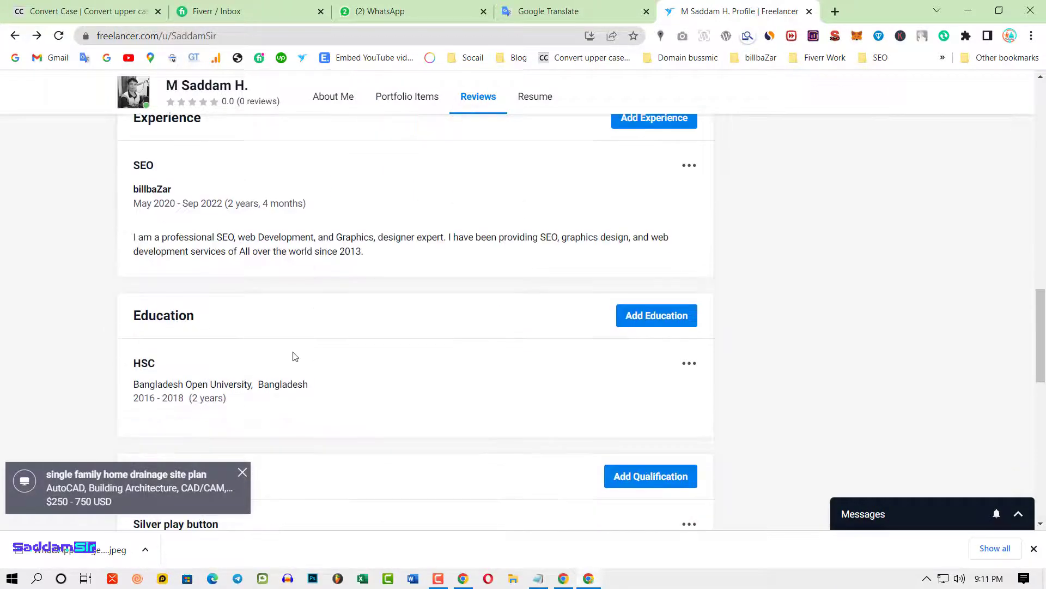
scroll(284, 322, "down", 1)
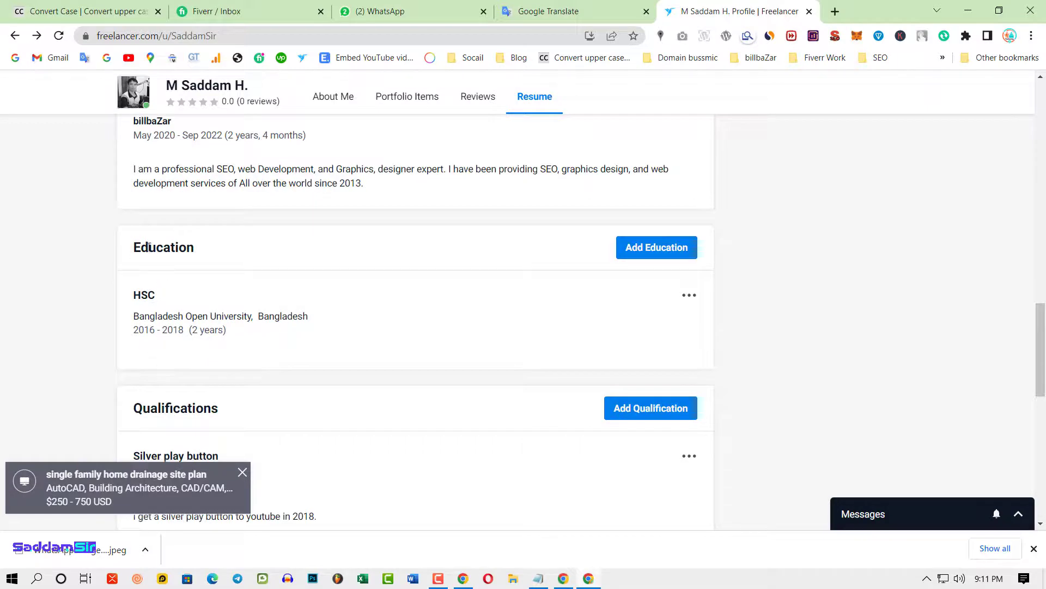
scroll(337, 322, "down", 2)
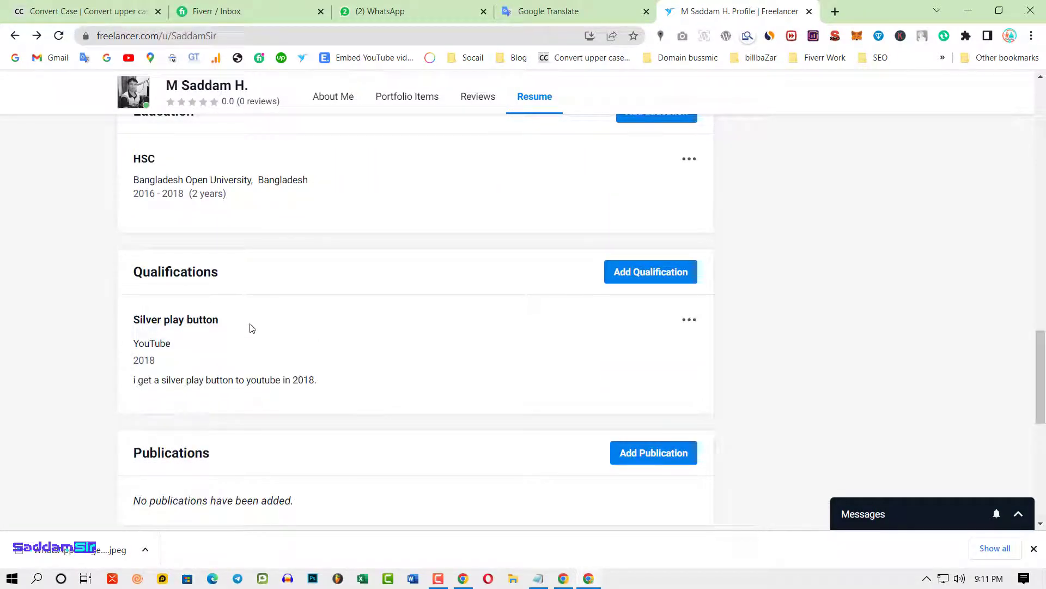
scroll(343, 386, "down", 2)
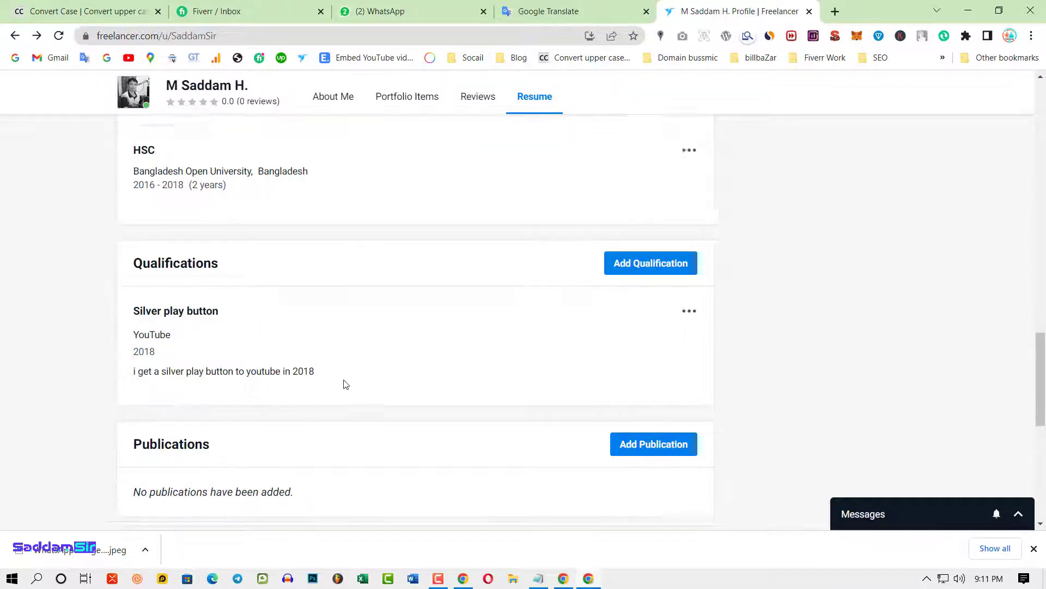
left_click_drag(131, 316, 507, 376)
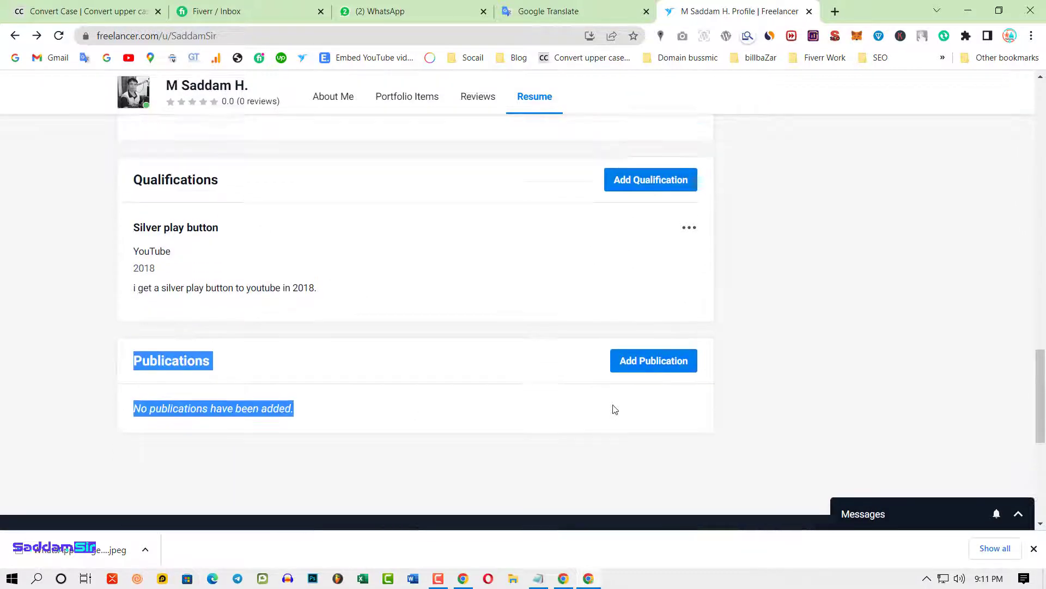
scroll(570, 397, "up", 20)
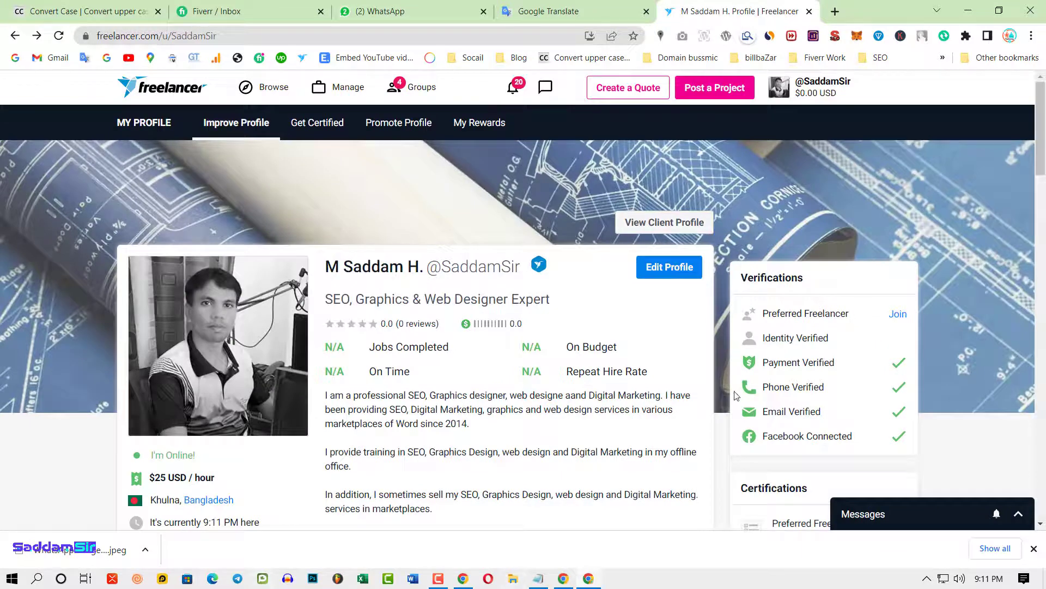
scroll(649, 389, "down", 3)
- Highlight Payment Verified, Facebook Connected and Identity Verified, then switch to the other Chrome window
triple_click(768, 158)
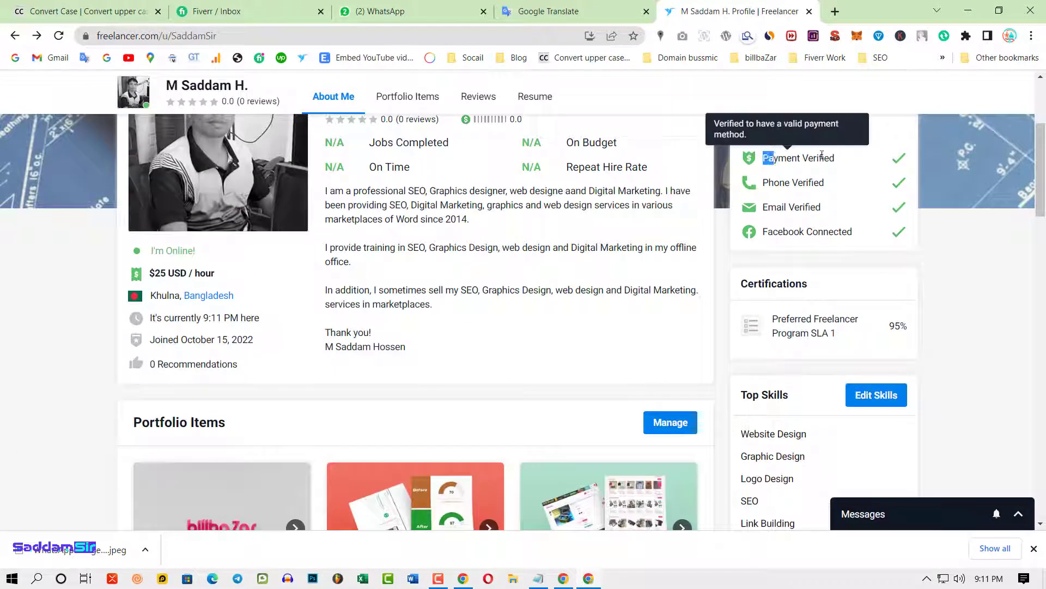
scroll(822, 281, "up", 1)
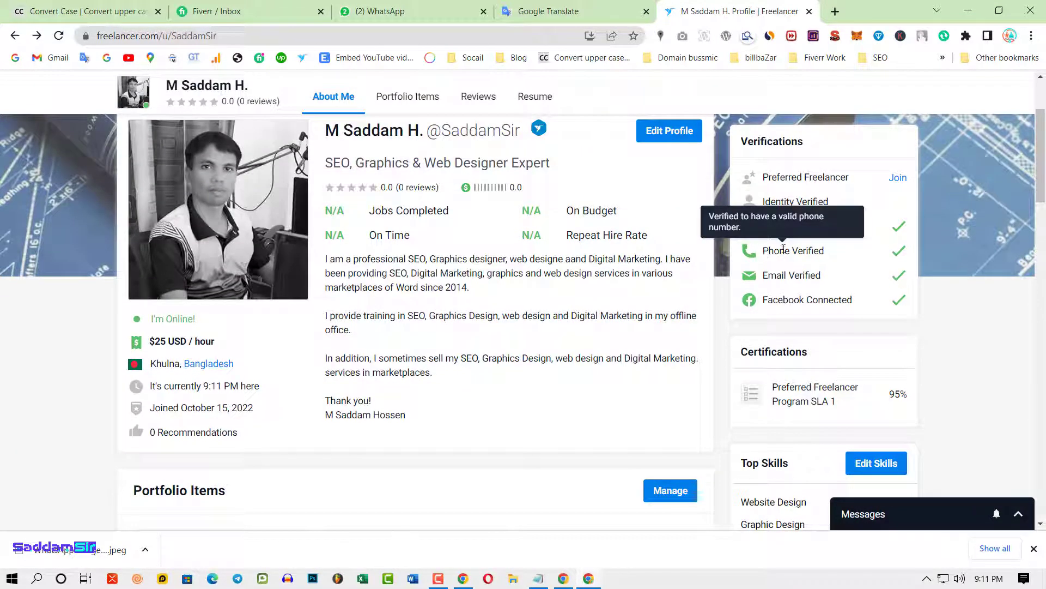
left_click_drag(766, 275, 839, 299)
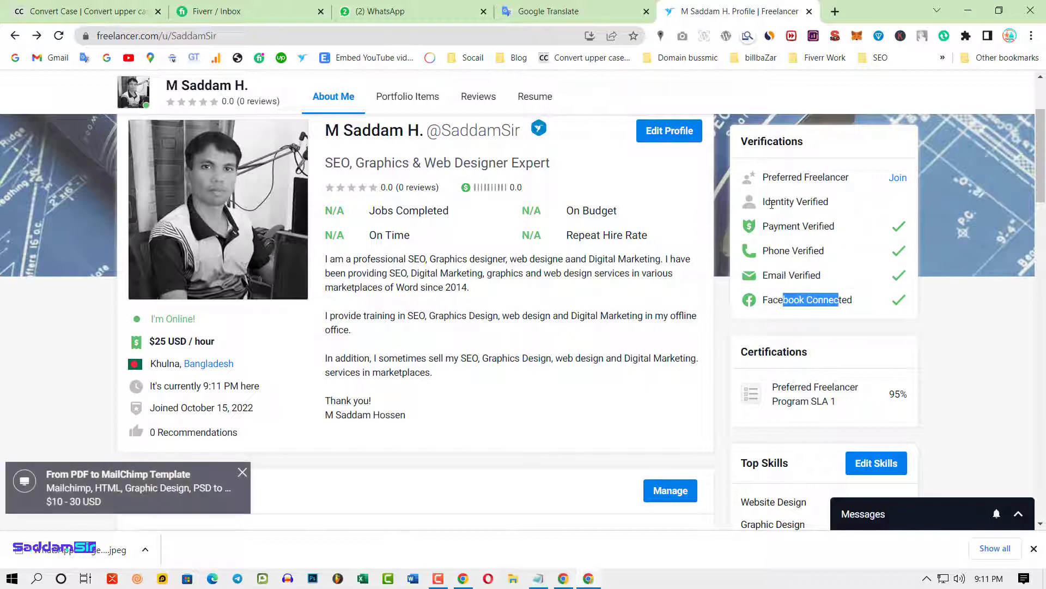
left_click_drag(763, 201, 840, 202)
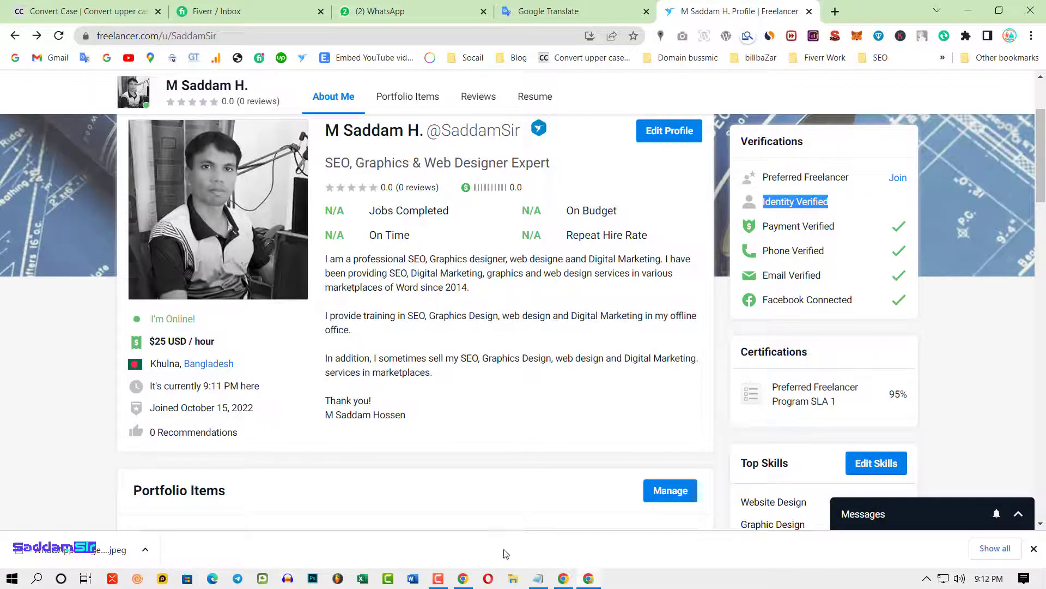
scroll(419, 440, "down", 1)
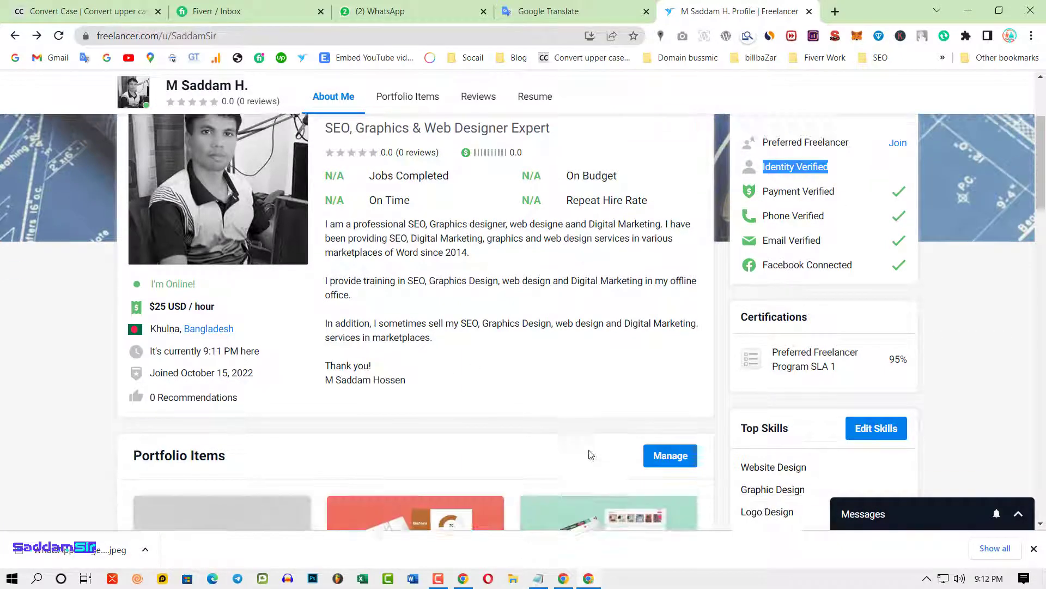
left_click(588, 578)
- Add a new Experience entry and enter 'Logo Design' as its title
scroll(338, 437, "down", 8)
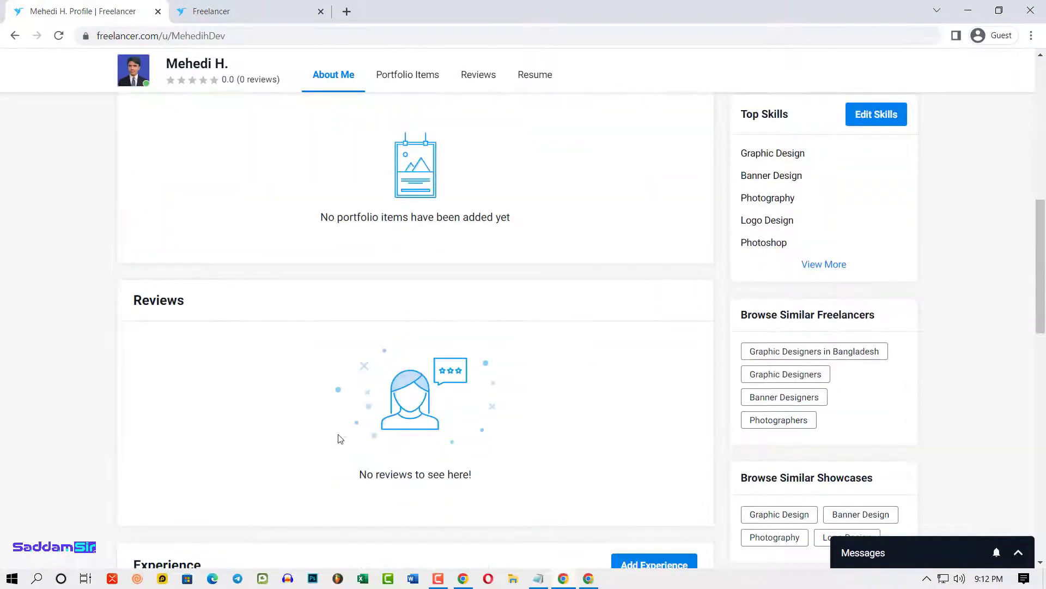
left_click(662, 308)
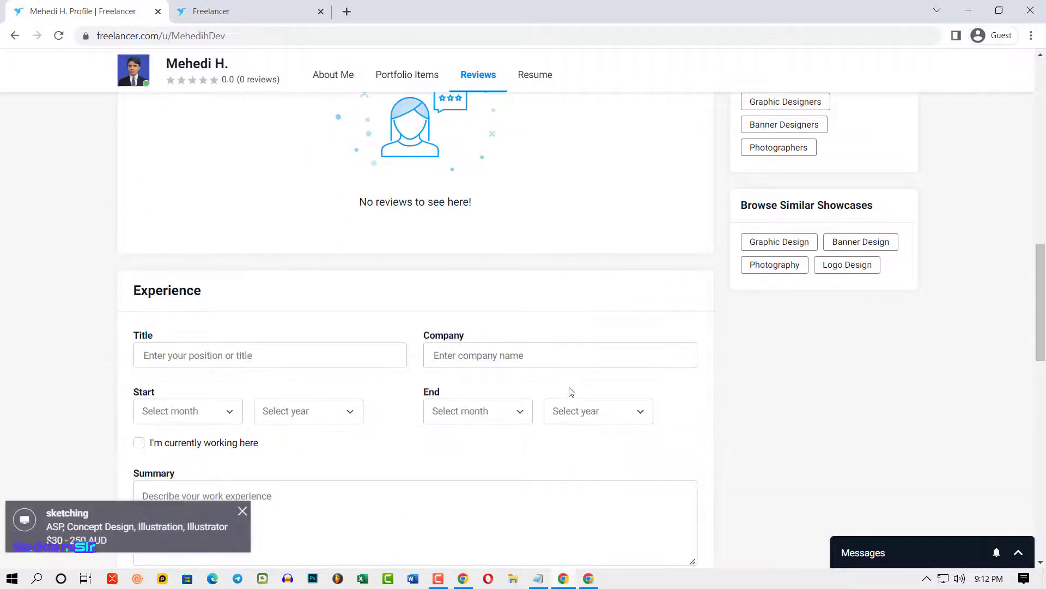
scroll(272, 360, "down", 1)
left_click(199, 280)
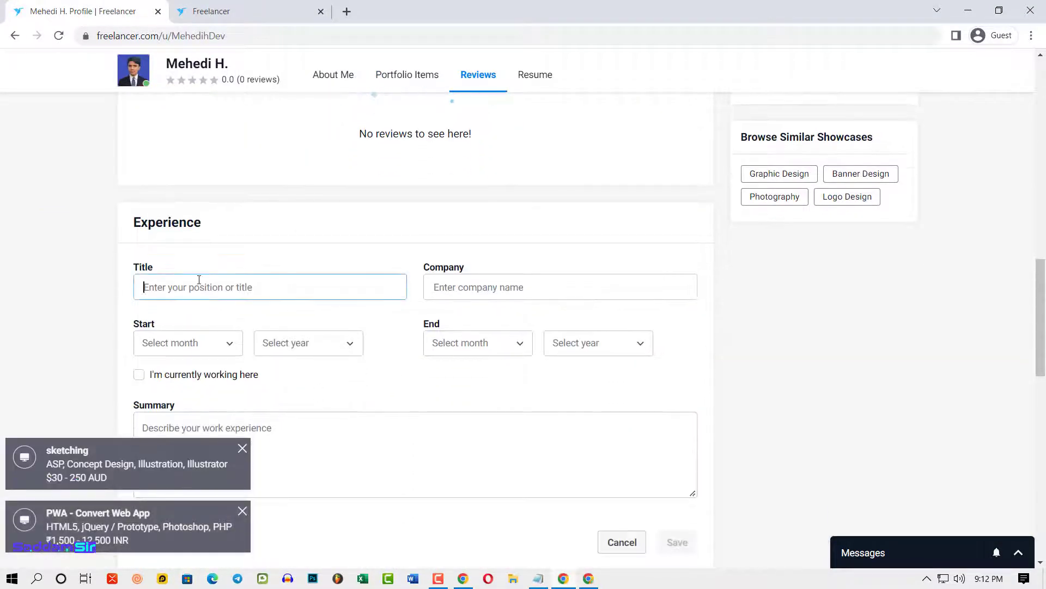
scroll(405, 415, "down", 2)
scroll(413, 411, "up", 1)
left_click(413, 410)
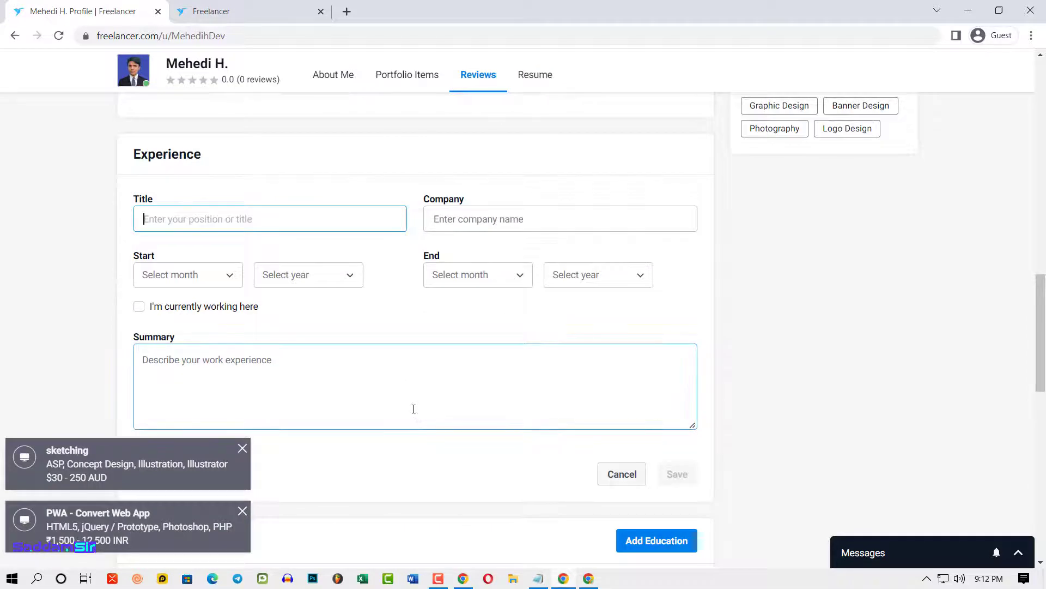
scroll(413, 409, "up", 1)
type("Logo Design")
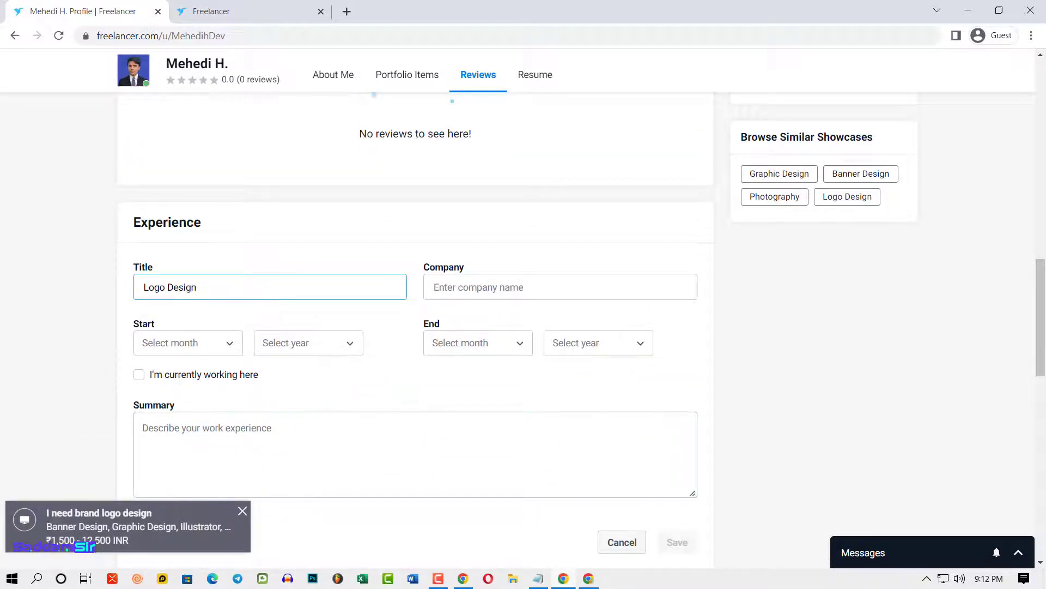
- Fill in the Company field, then retype and correct the company name's capitalisation
left_click(453, 294)
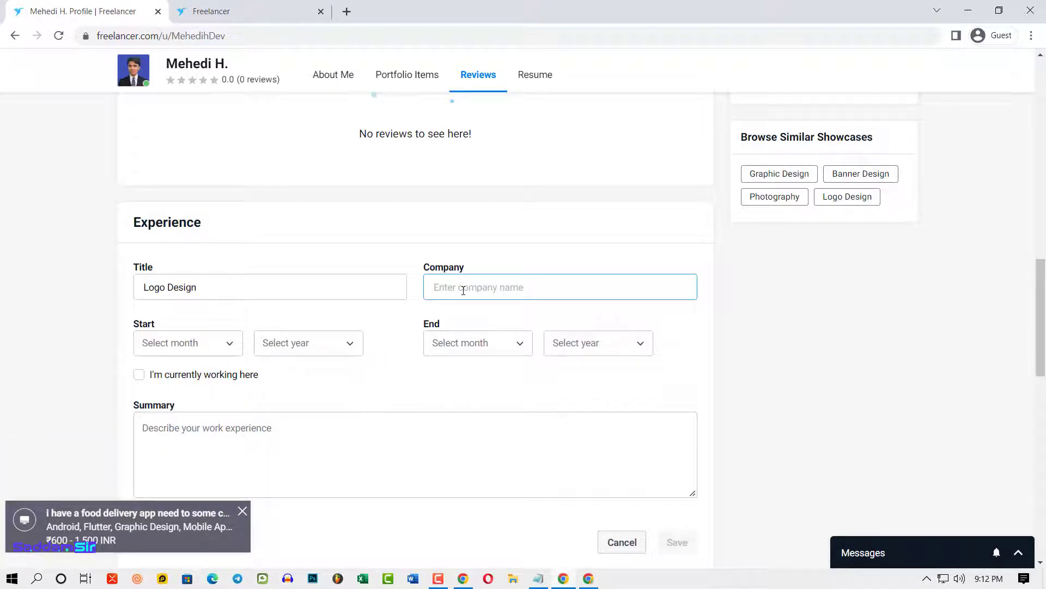
type("FreeLancing IT")
left_click(191, 348)
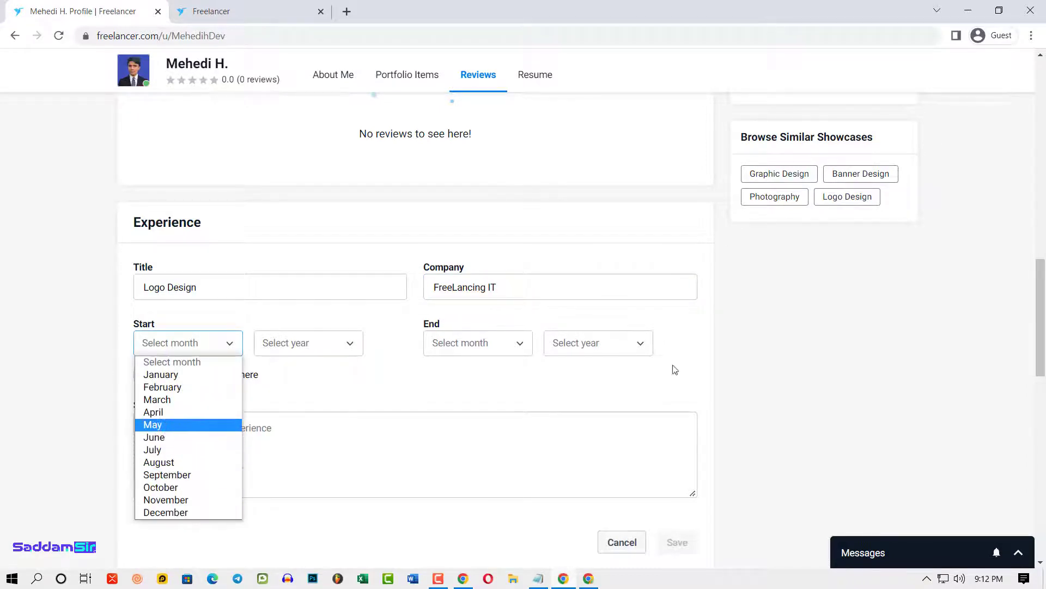
double_click(487, 287)
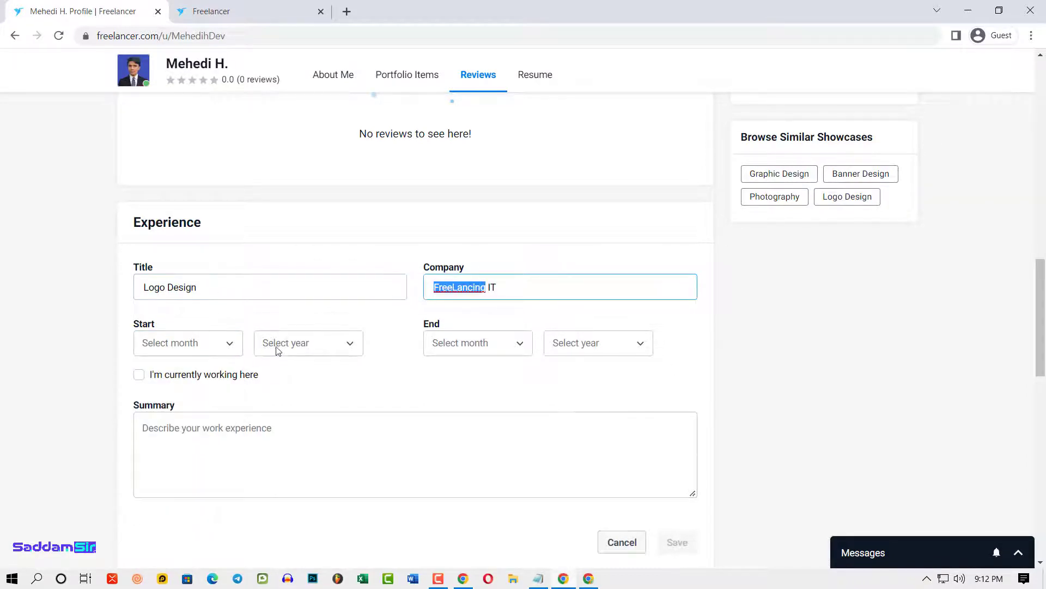
type("mehedihassan")
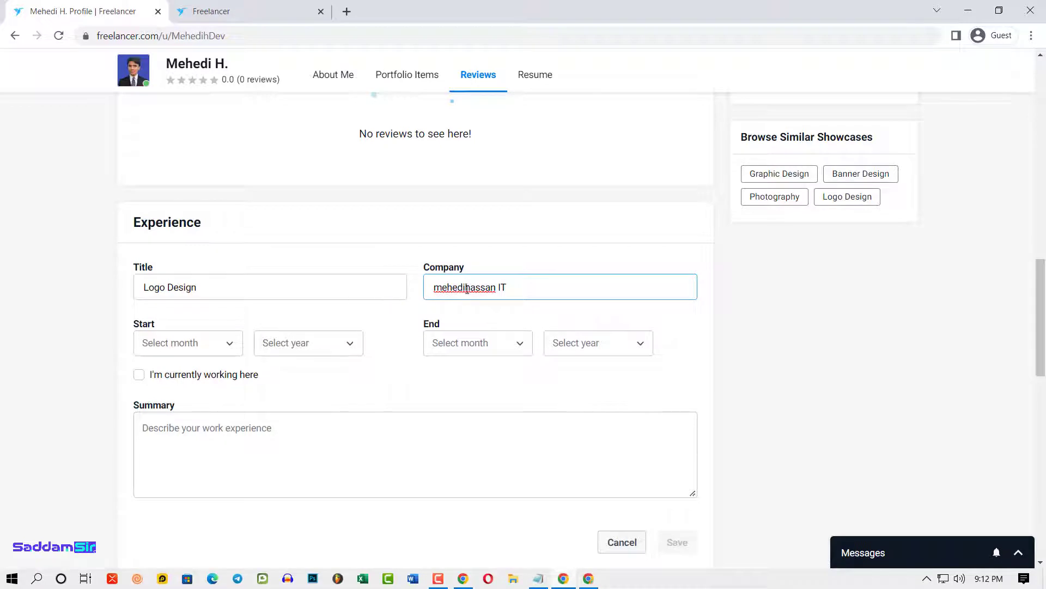
mouse_move(443, 285)
left_mouse_down()
mouse_move(428, 286)
mouse_move(463, 289)
left_mouse_up()
type("M")
left_click(464, 286)
type("H")
left_click(467, 288)
left_click_drag(467, 287, 412, 290)
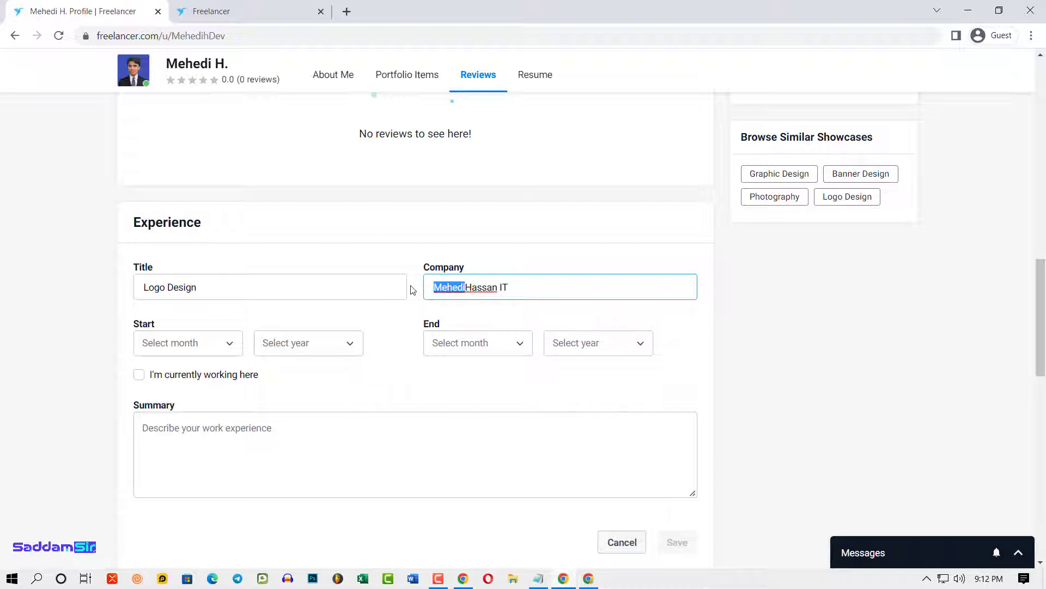
key("BackSpace")
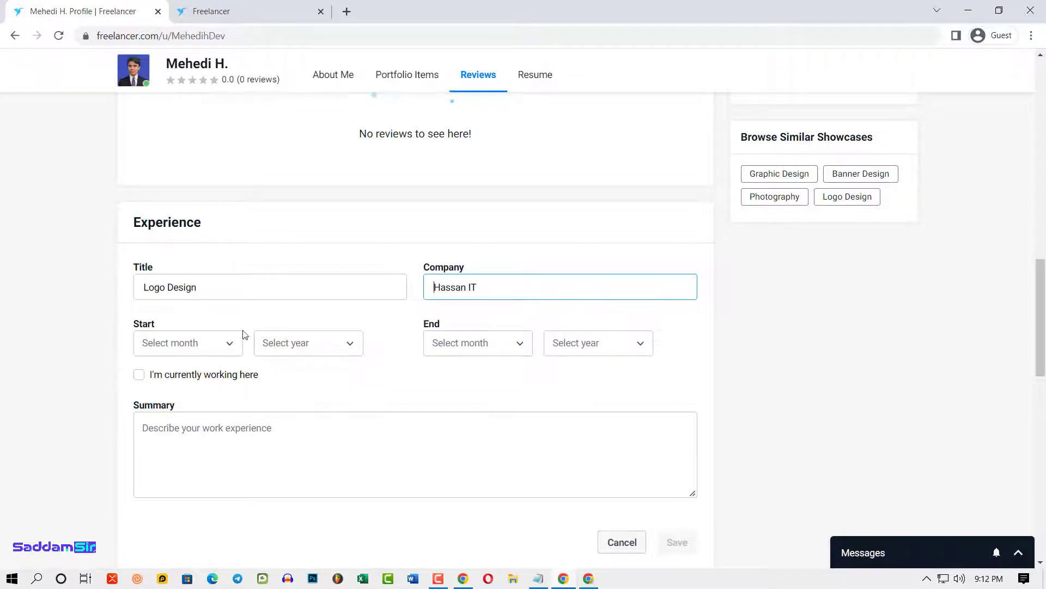
left_click(212, 344)
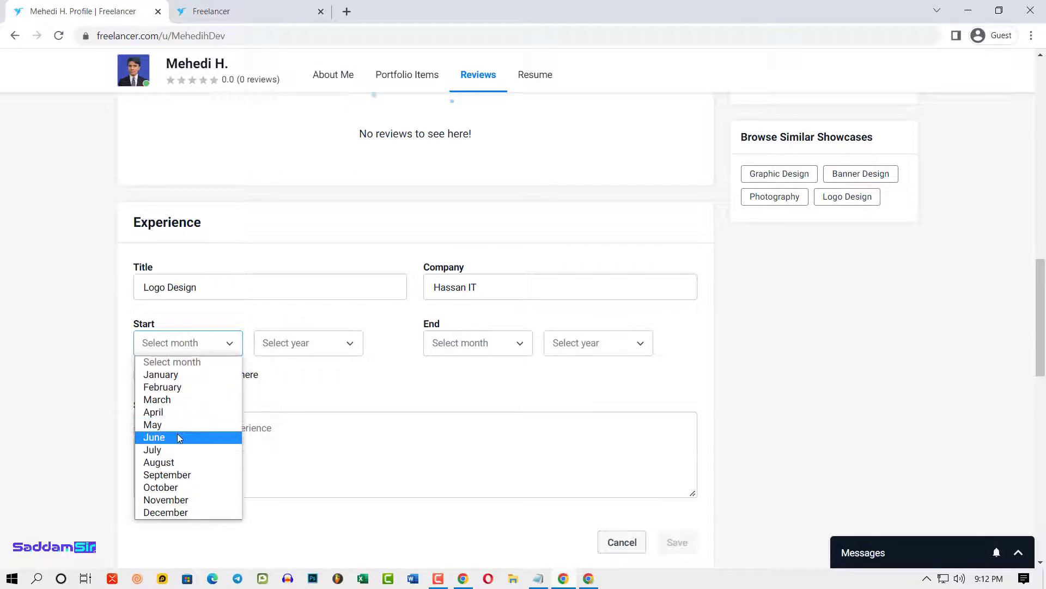
- Set the experience dates to start May 2018 and end February 2022
left_click(163, 425)
left_click(333, 349)
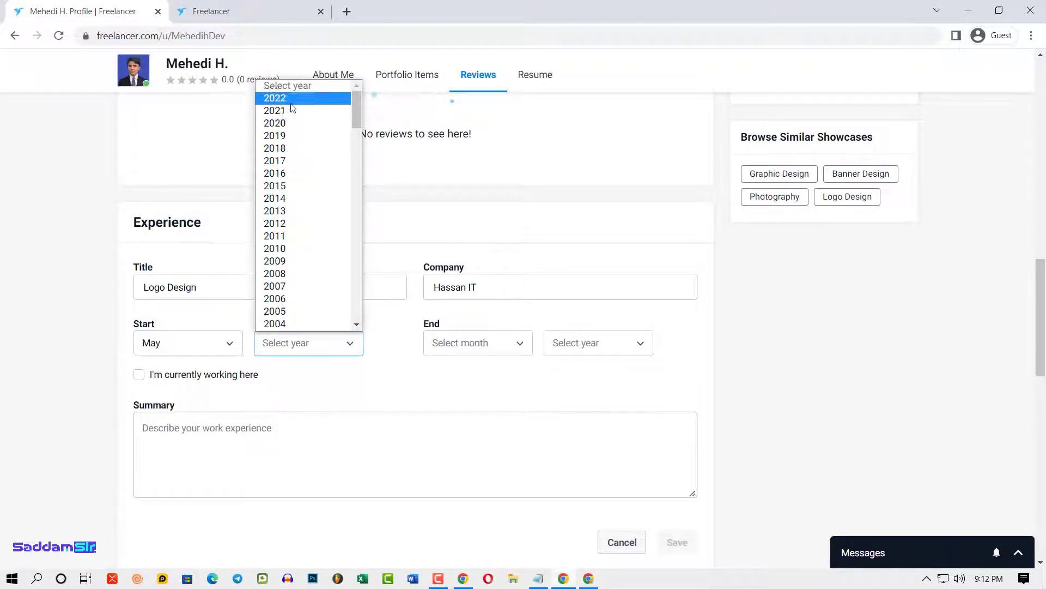
left_click(290, 153)
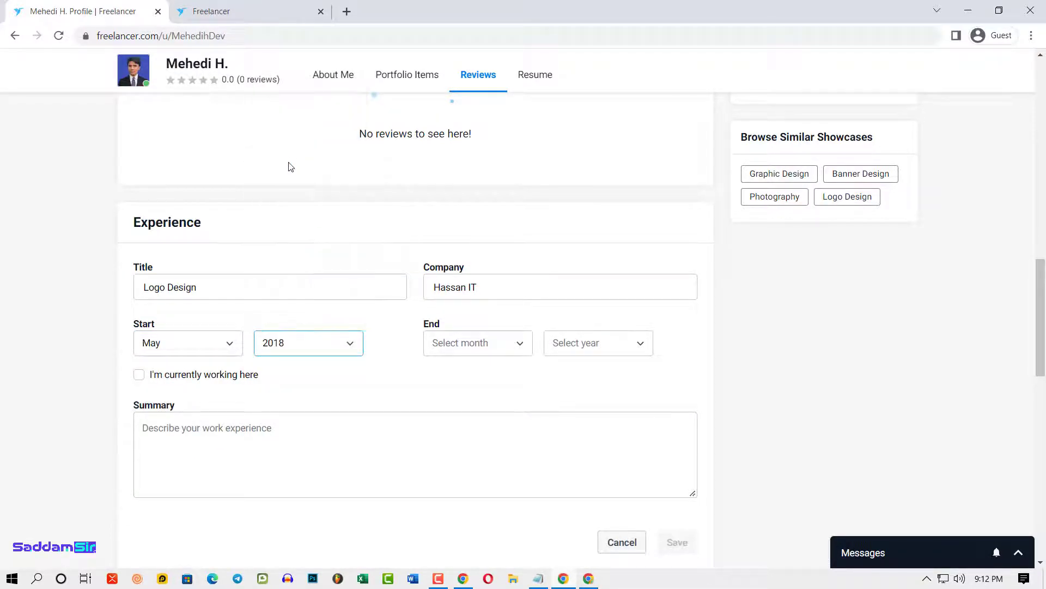
left_click(486, 346)
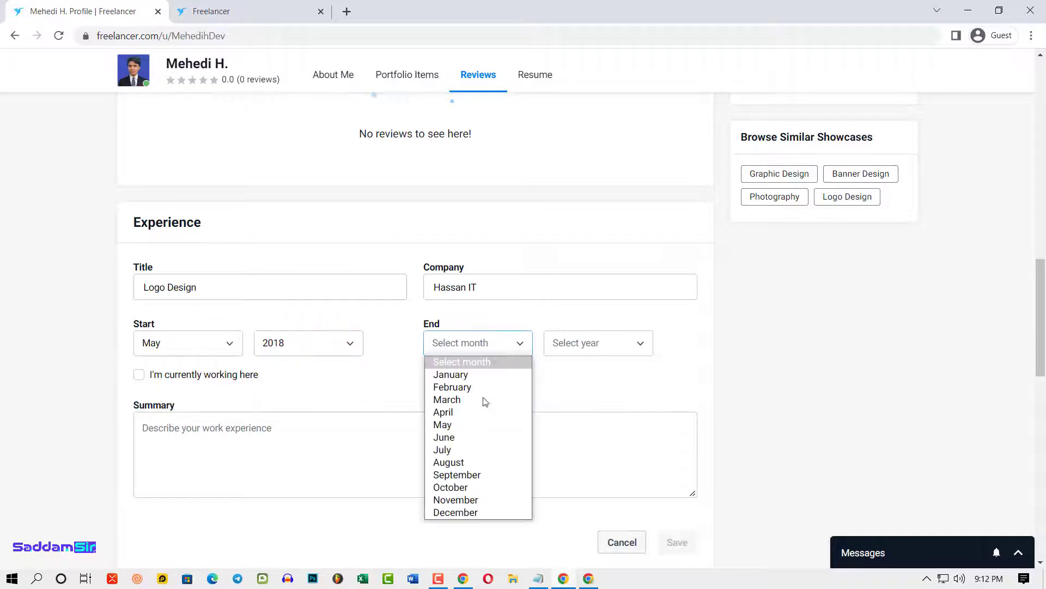
left_click(456, 411)
left_click(623, 343)
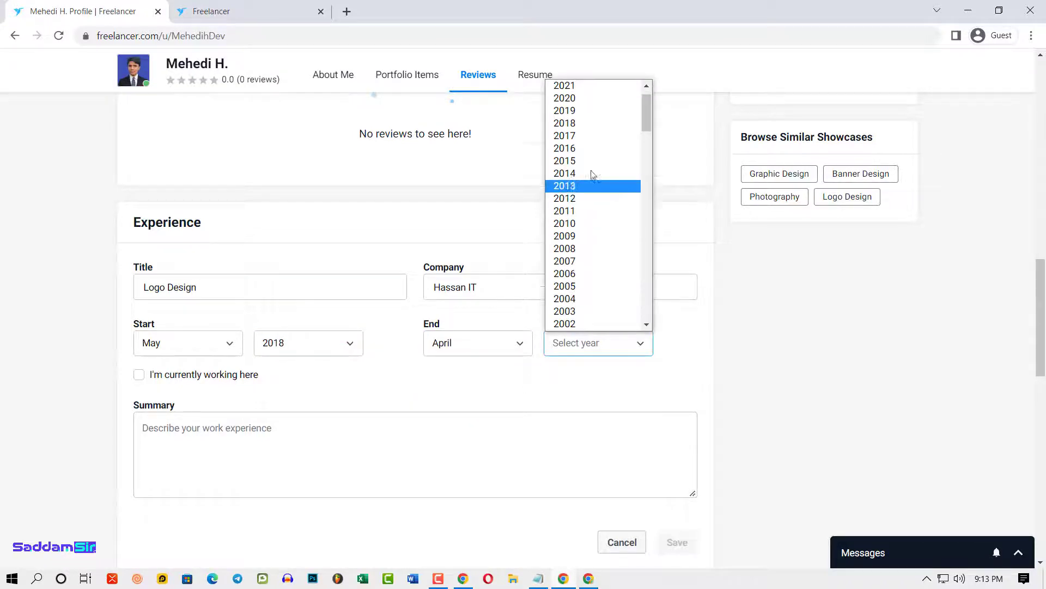
left_click(583, 97)
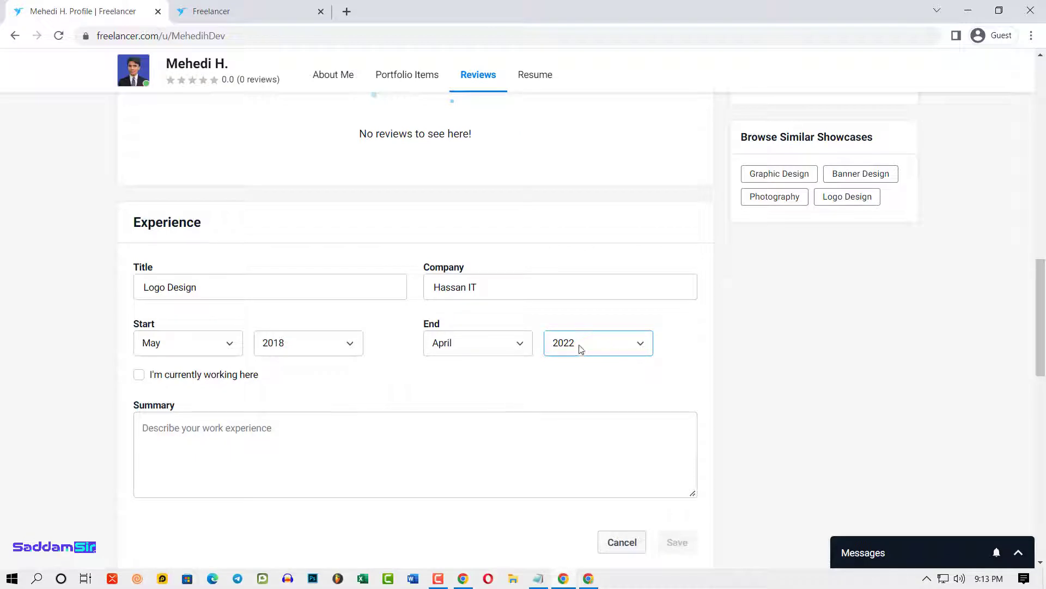
left_click(493, 347)
left_click(453, 387)
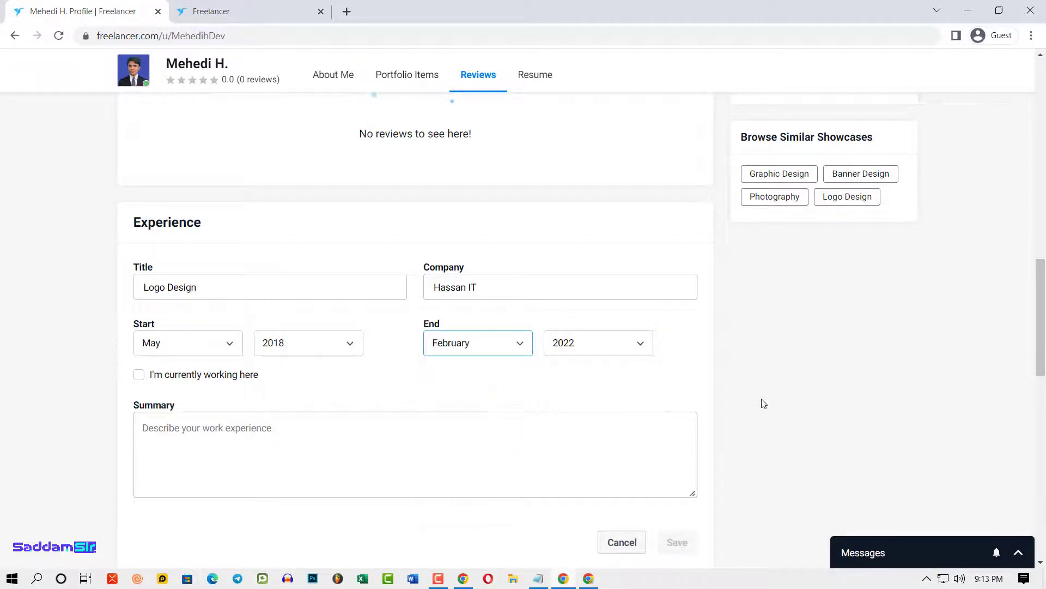
- Leave 'currently working here' unticked and reconfirm the February 2022 end date
scroll(276, 522, "down", 1)
scroll(277, 522, "down", 1)
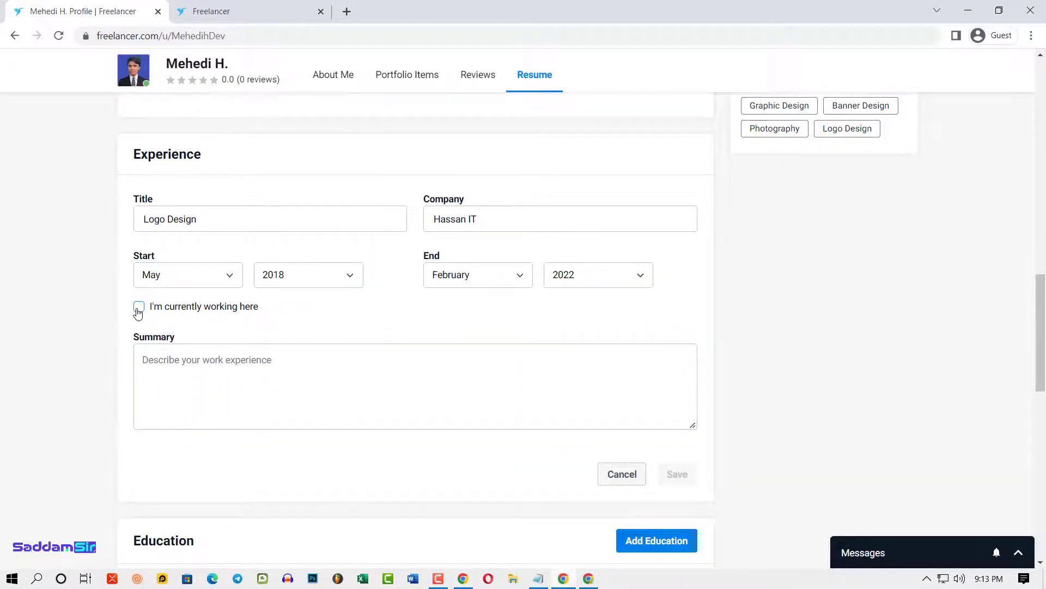
left_click(138, 306)
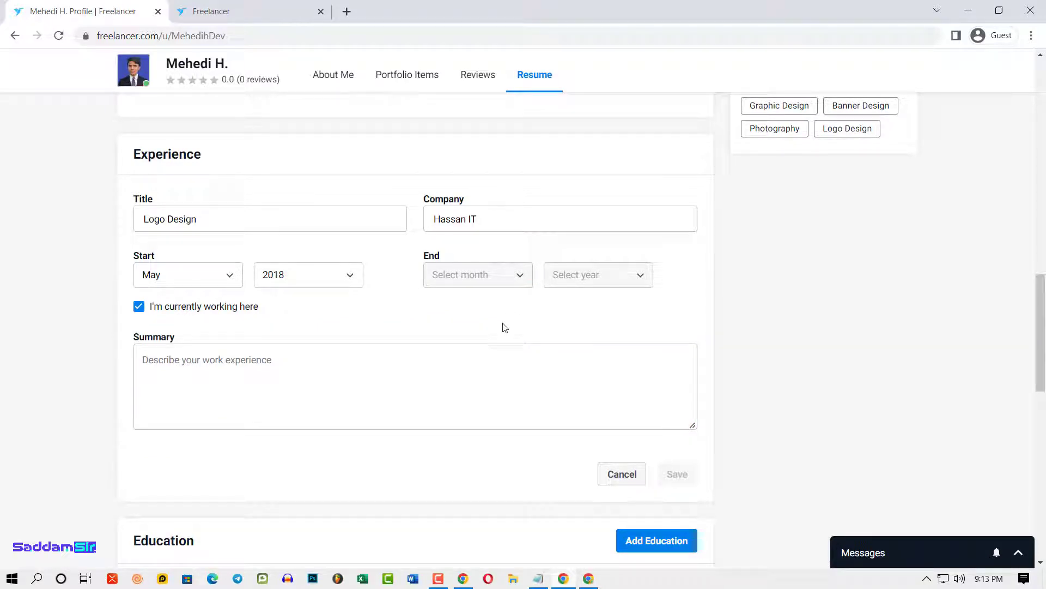
left_click(138, 308)
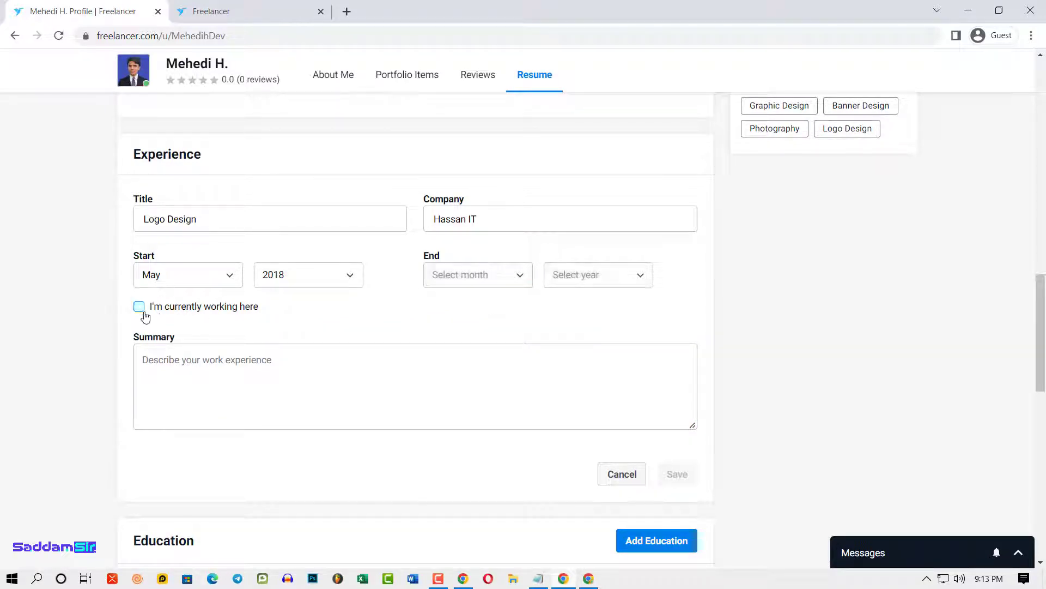
left_click(139, 309)
left_click(163, 309)
left_click(495, 277)
left_click(475, 321)
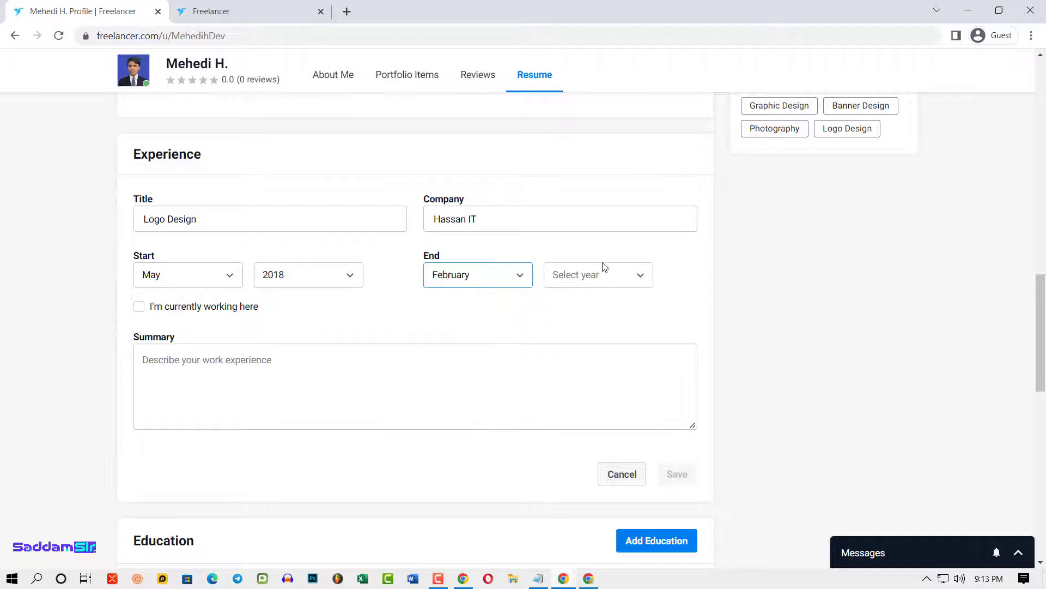
left_click(599, 274)
left_click(572, 305)
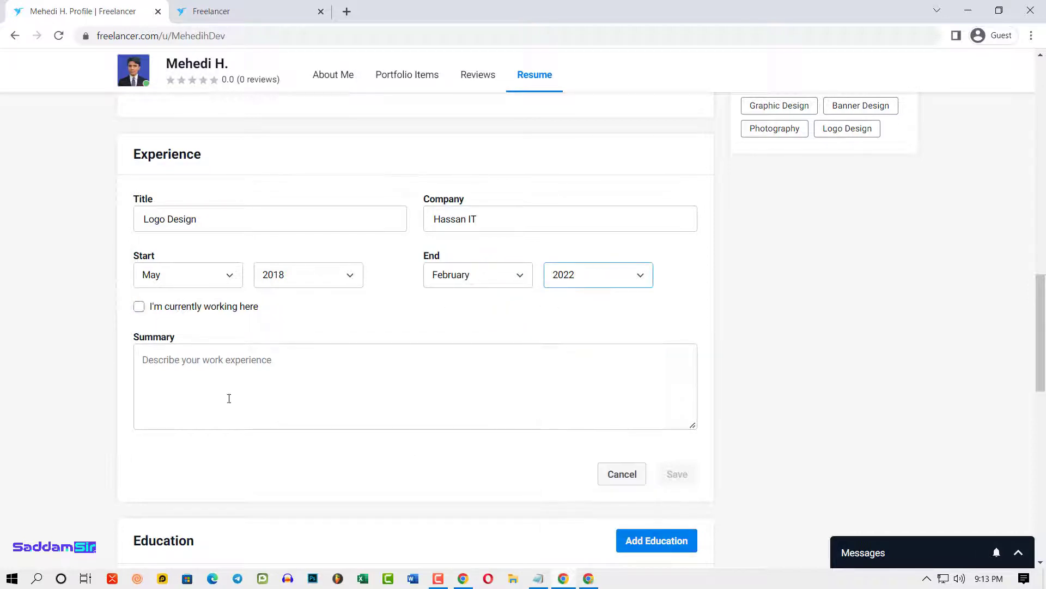
left_click(169, 362)
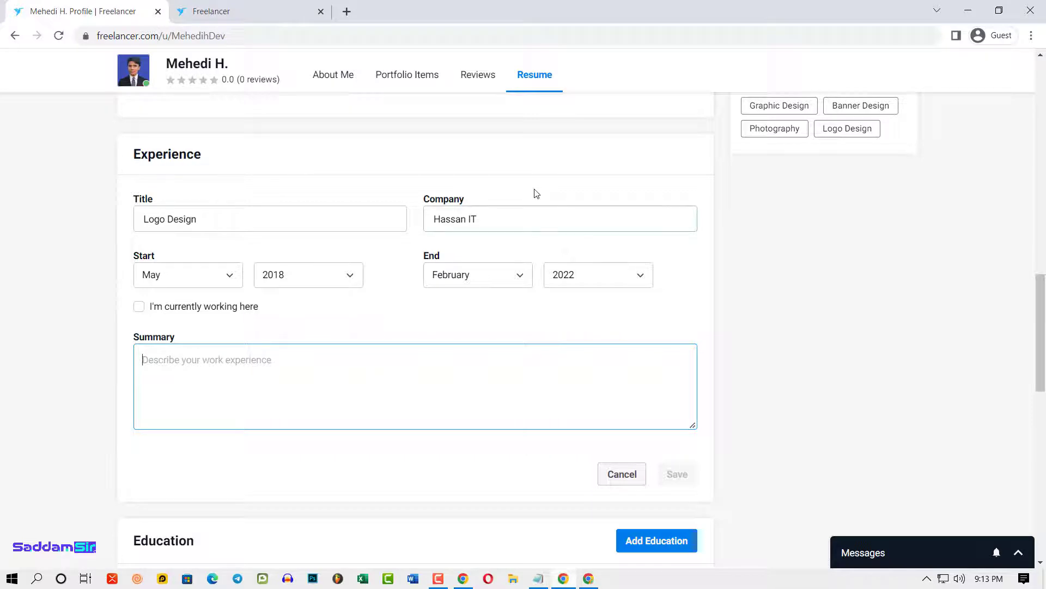
- Select the company name, revisit the summary box, and return to the previous page
left_click_drag(524, 219, 314, 244)
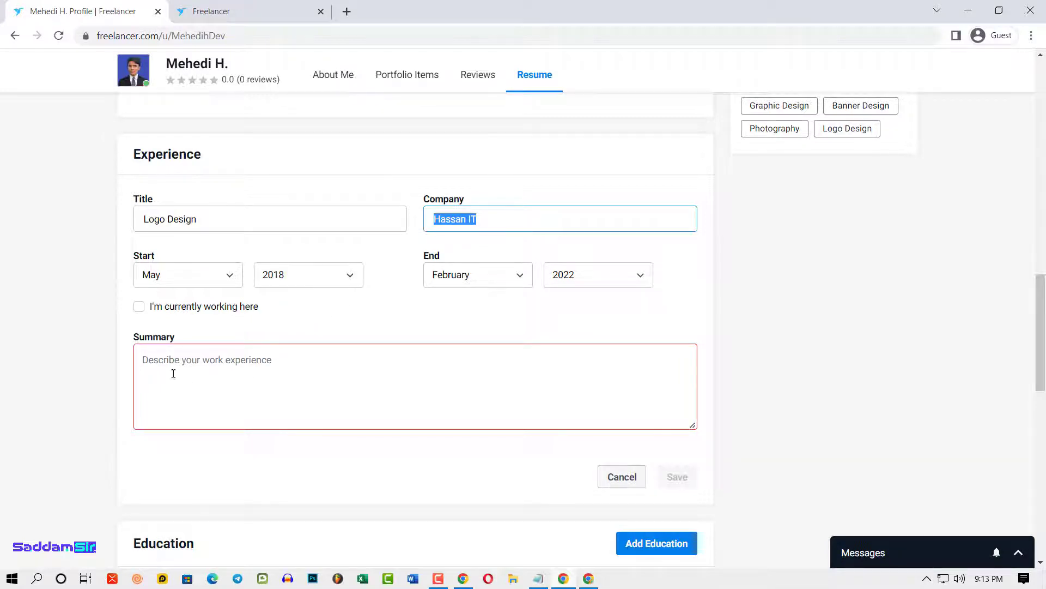
left_click(222, 371)
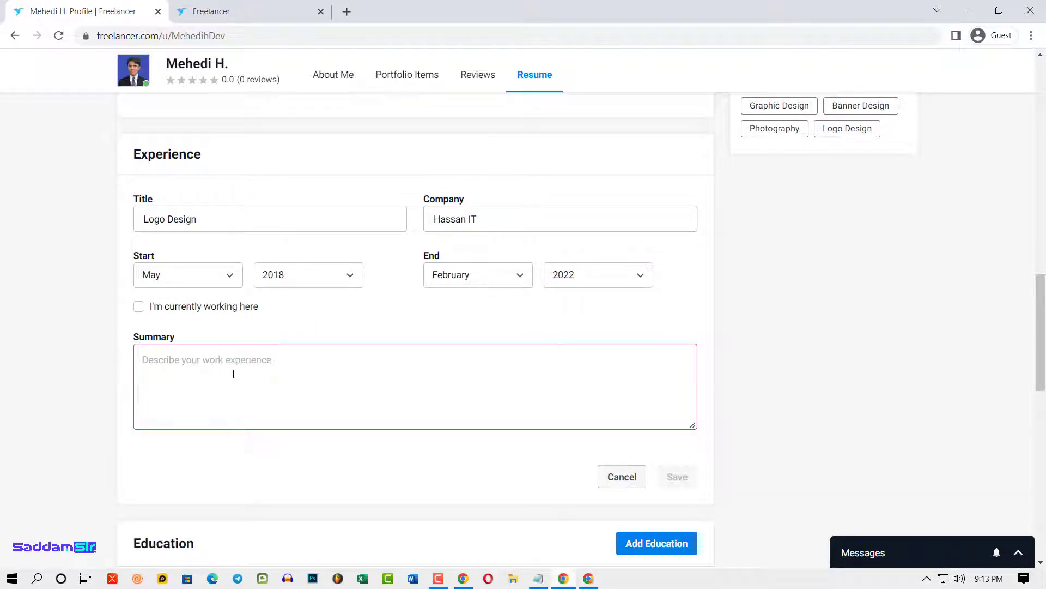
scroll(381, 398, "up", 10)
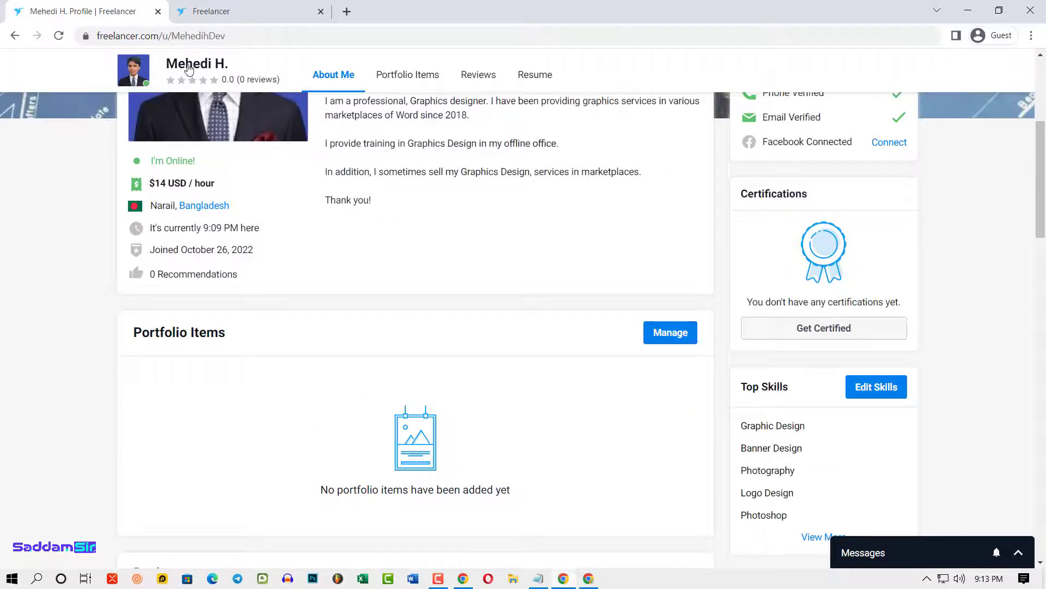
key("alt+Left")
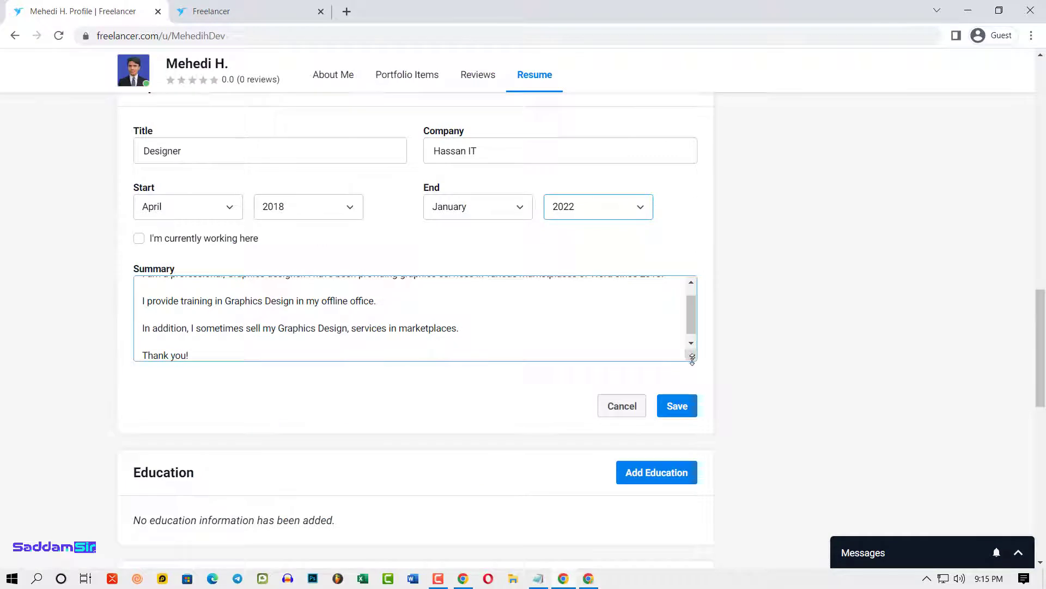
left_click_drag(692, 358, 693, 412)
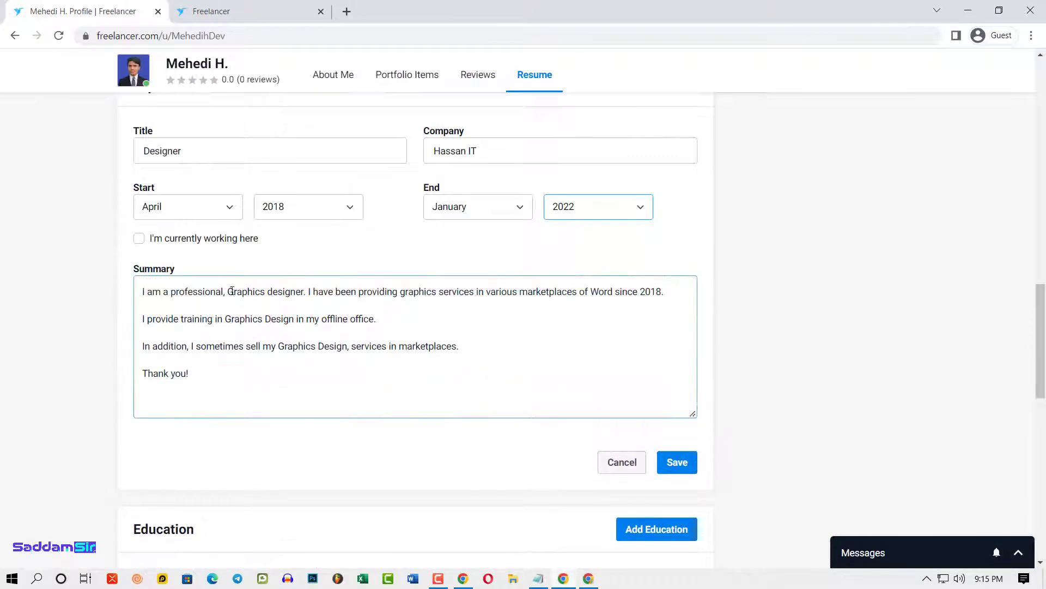
- Save the Designer experience entry, then scroll down to the Education section
scroll(367, 358, "down", 1)
scroll(678, 339, "down", 2)
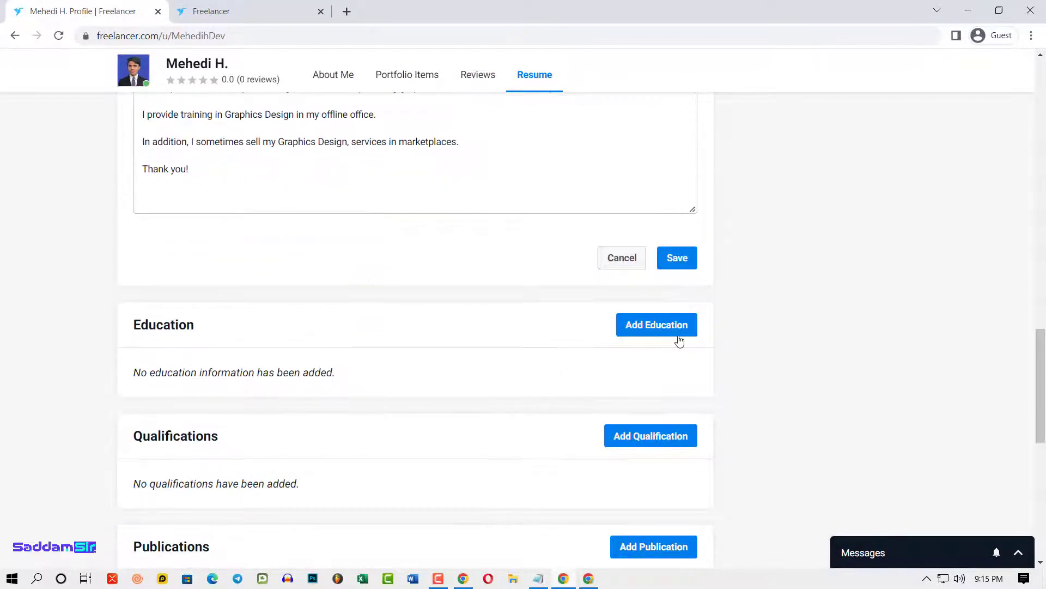
scroll(675, 382, "up", 2)
left_click(677, 393)
scroll(238, 382, "up", 5)
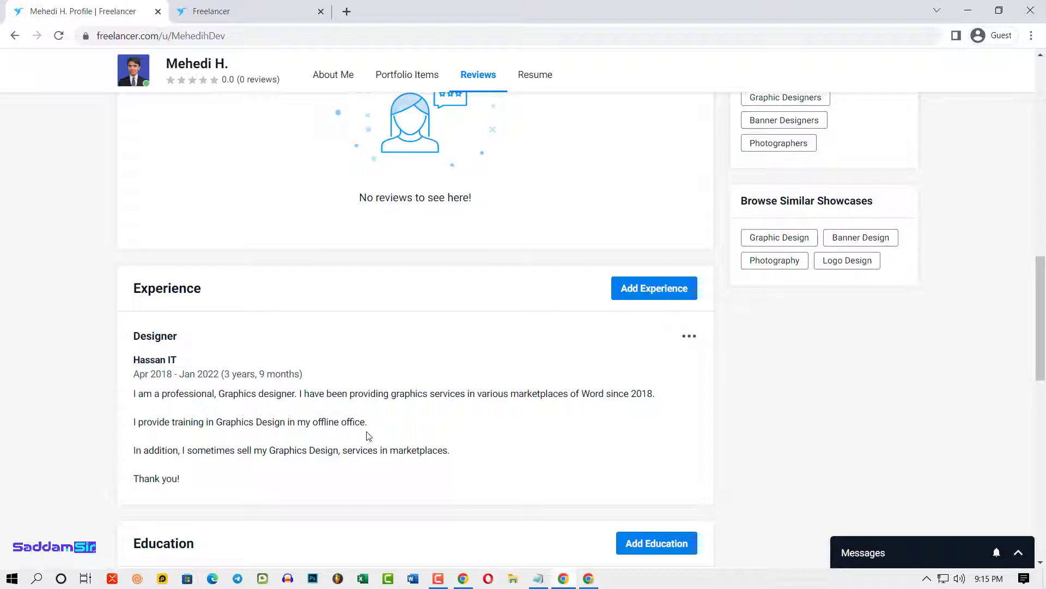
scroll(411, 294, "down", 4)
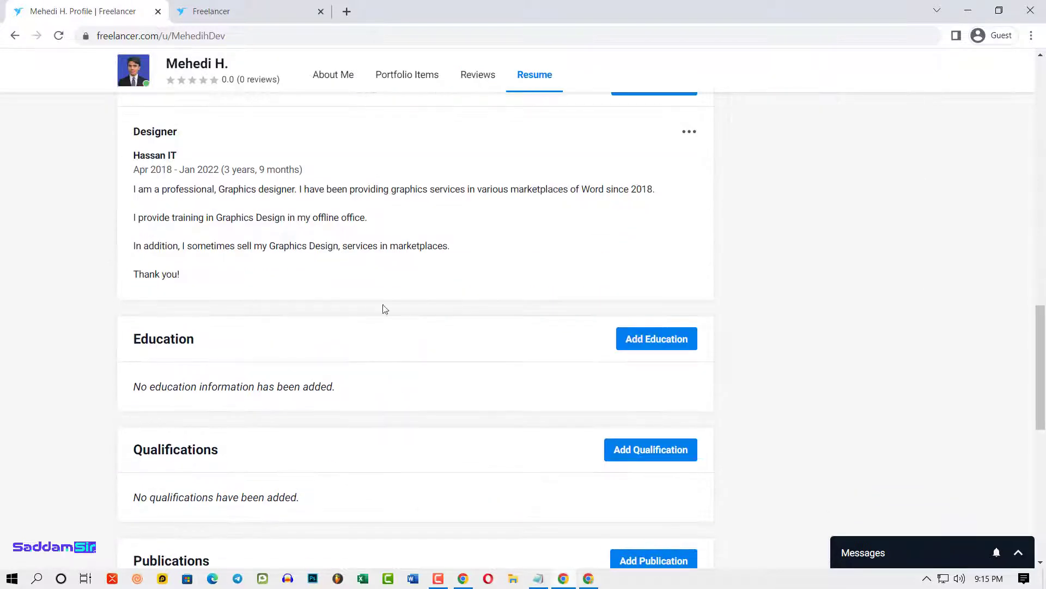
scroll(398, 361, "down", 3)
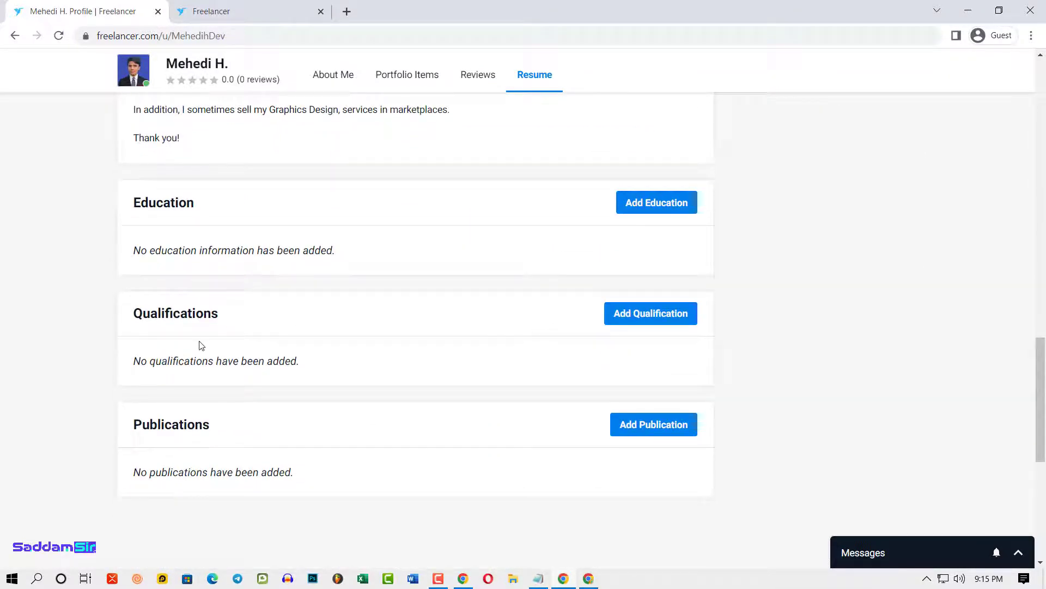
scroll(202, 346, "up", 1)
- Add an Education entry with Bangladesh and Khulna University of Engineering and Technology
left_click(651, 271)
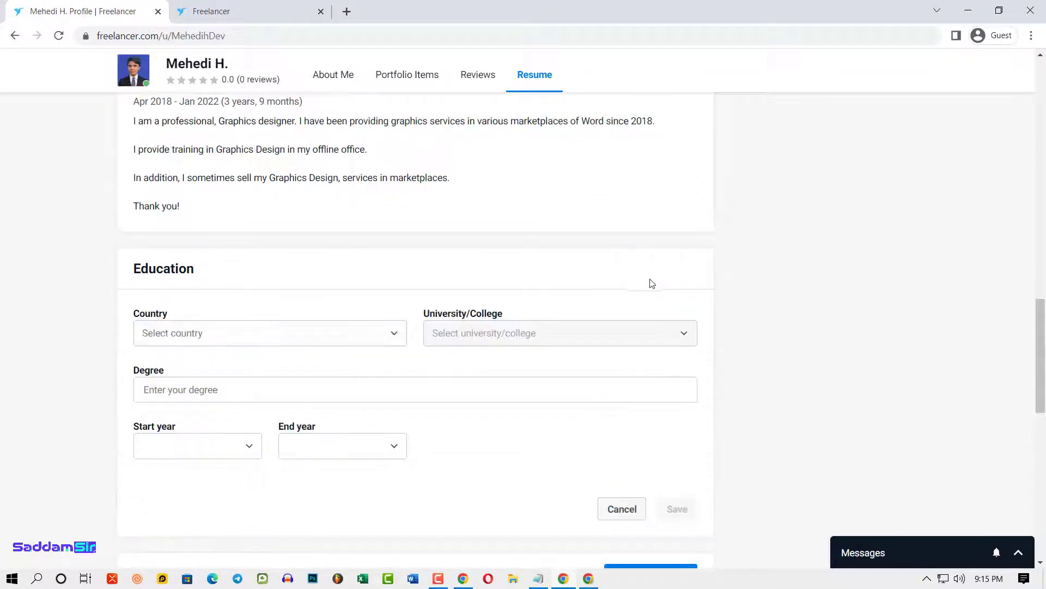
left_click(226, 342)
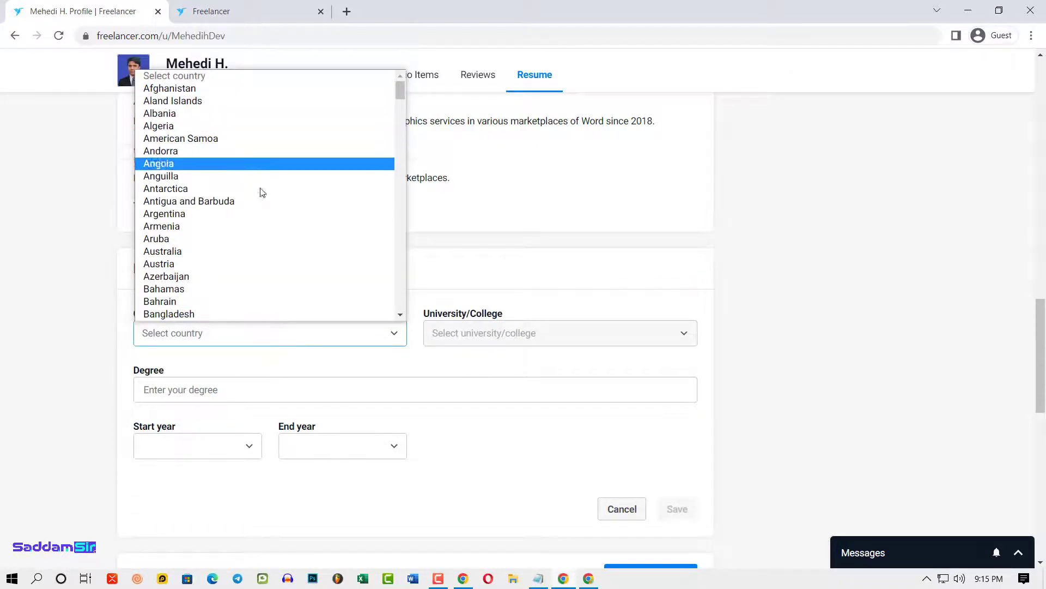
left_click(257, 316)
left_click(562, 340)
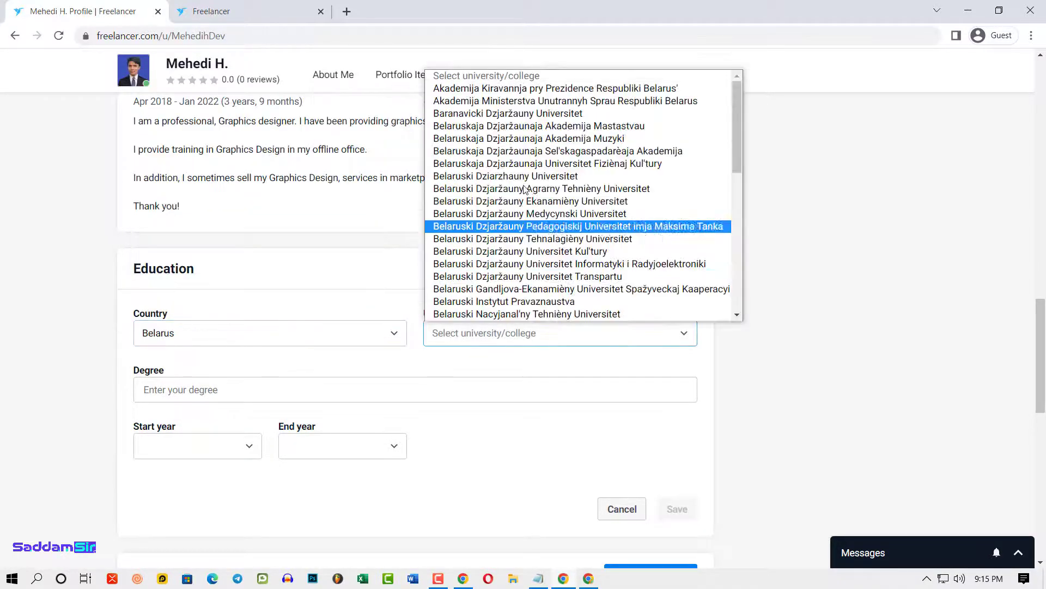
scroll(583, 191, "down", 5)
scroll(583, 192, "up", 6)
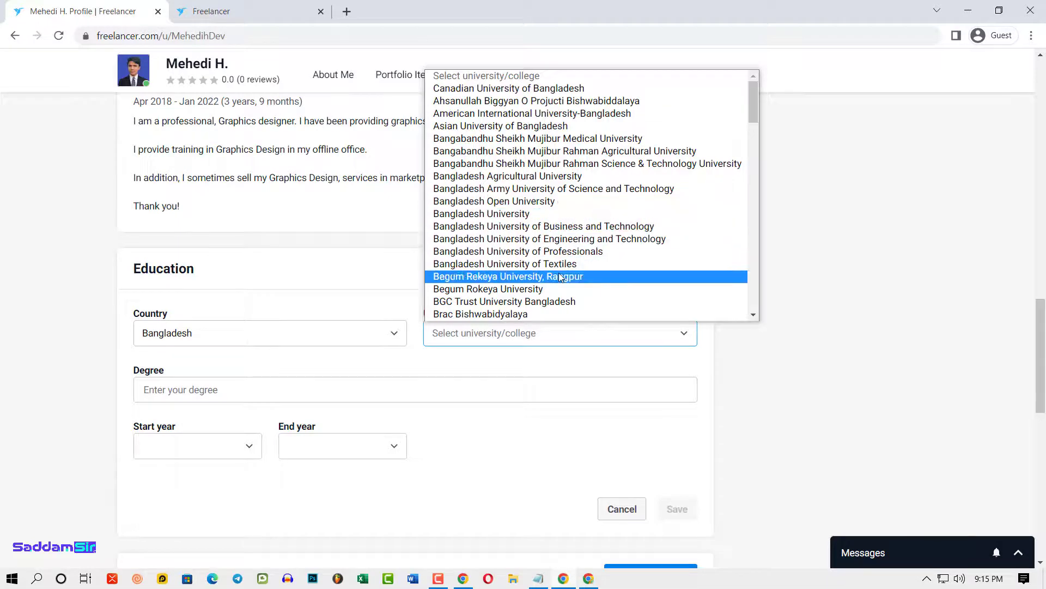
scroll(560, 276, "down", 4)
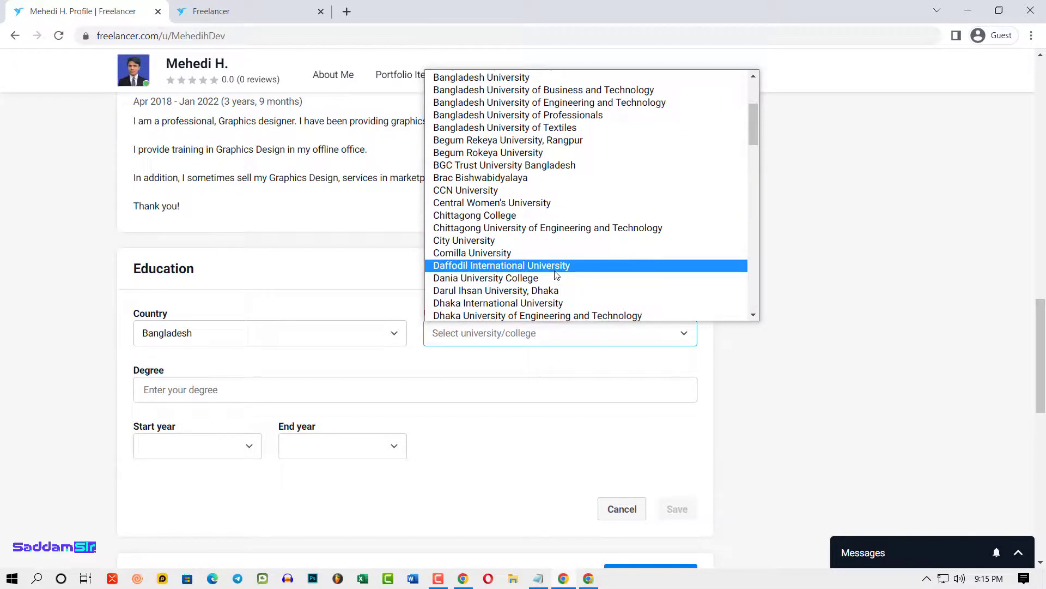
key("n")
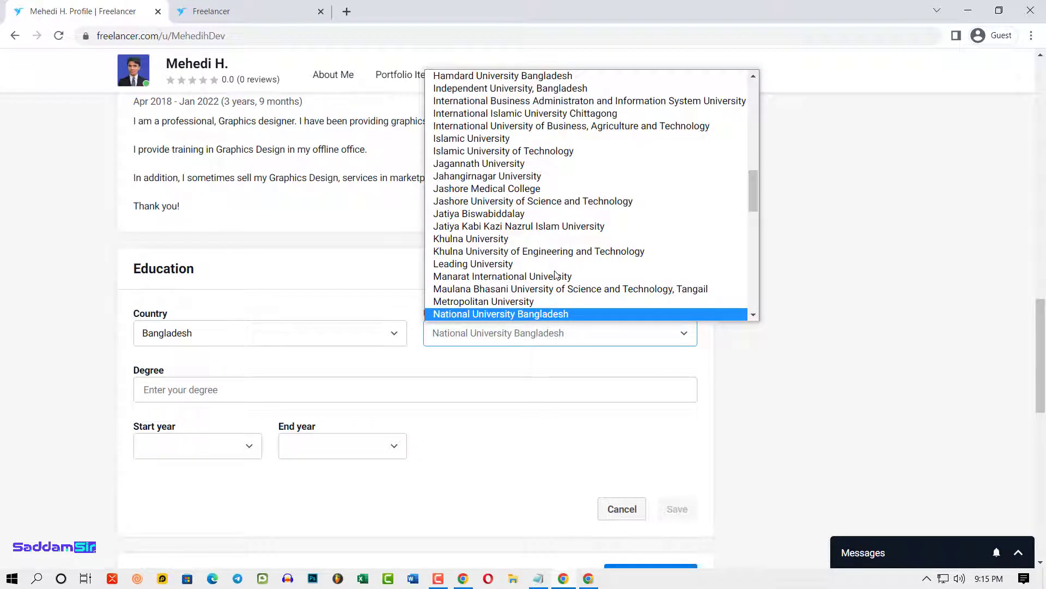
key("k")
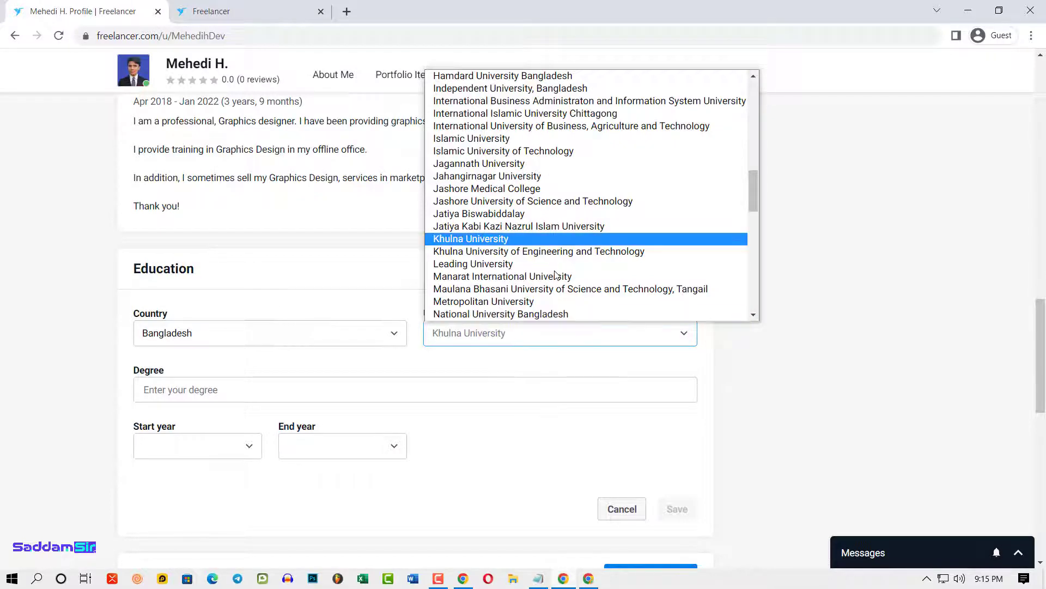
key("Down")
key("Return")
- Enter the degree Diploma in Computer Science with years 2016 to 2020
scroll(227, 397, "down", 2)
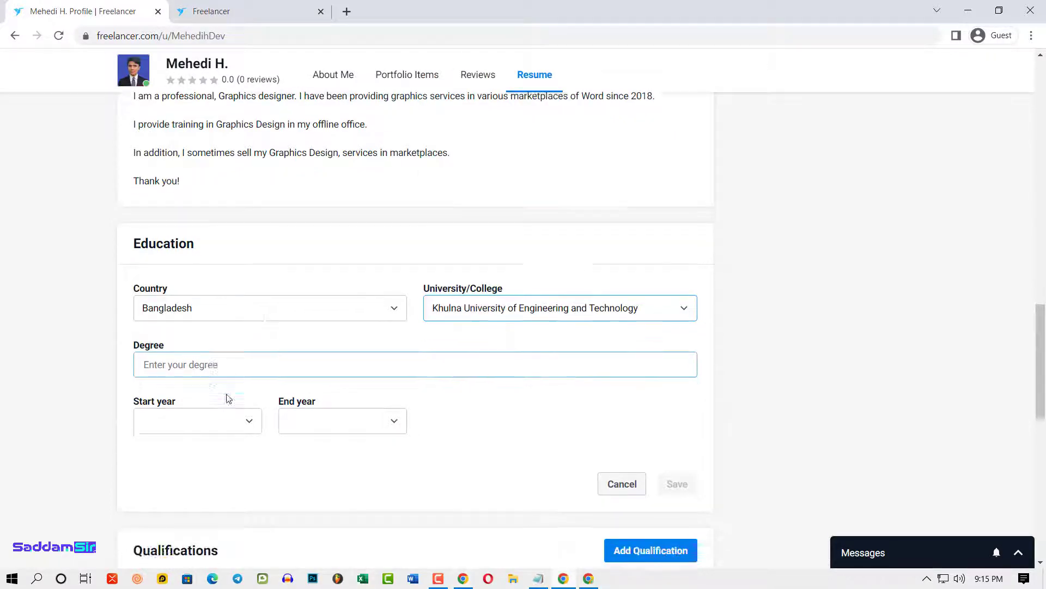
left_click(192, 255)
type("Diploma in Computer Science")
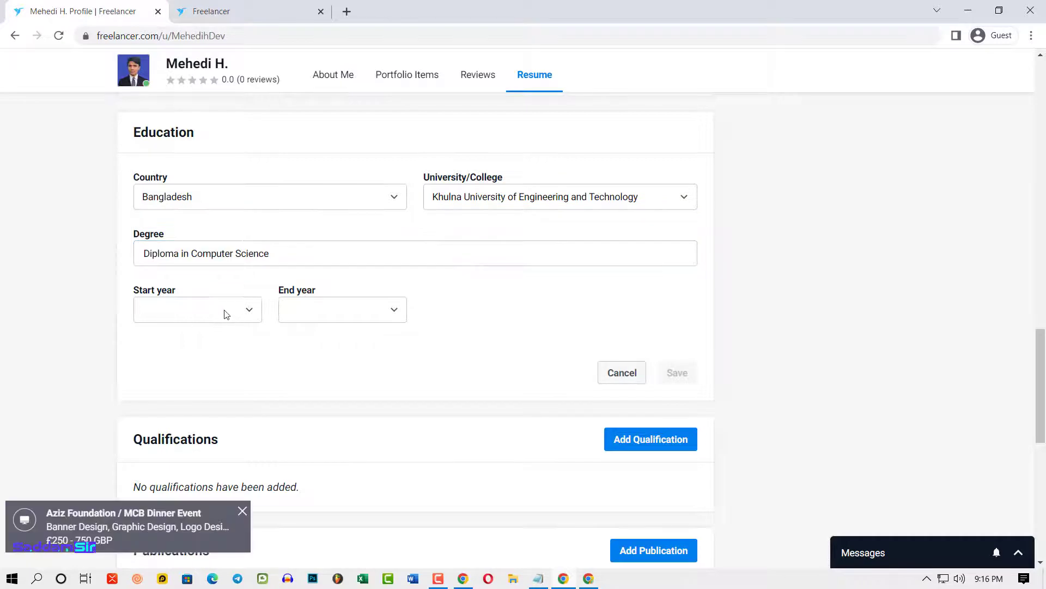
left_click(199, 307)
scroll(192, 164, "down", 1)
left_click(187, 76)
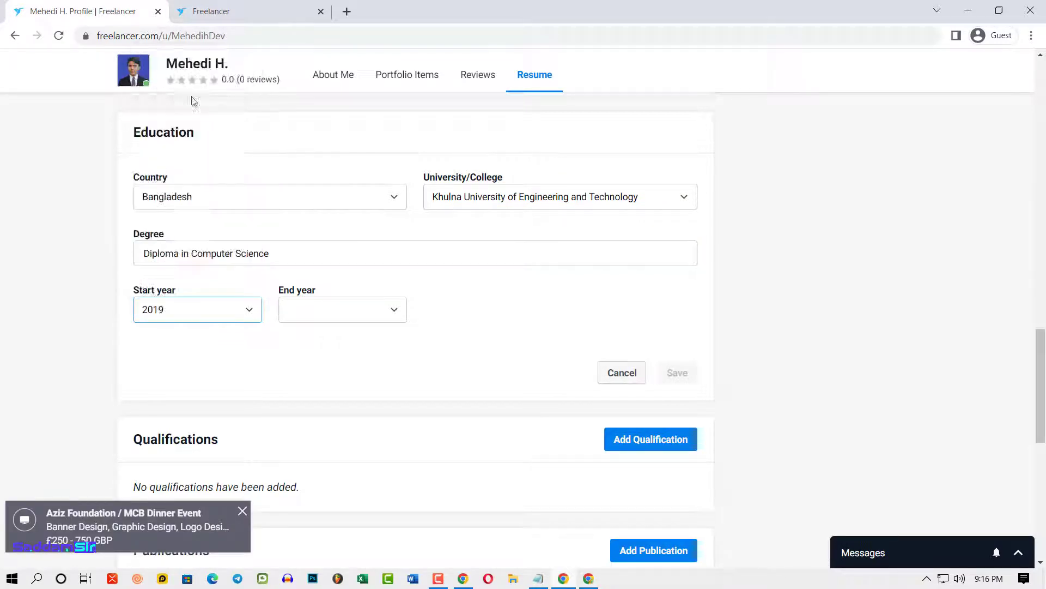
left_click(228, 310)
key("Down")
key("Down")
key("Down")
key("Down")
key("Down")
left_click(392, 320)
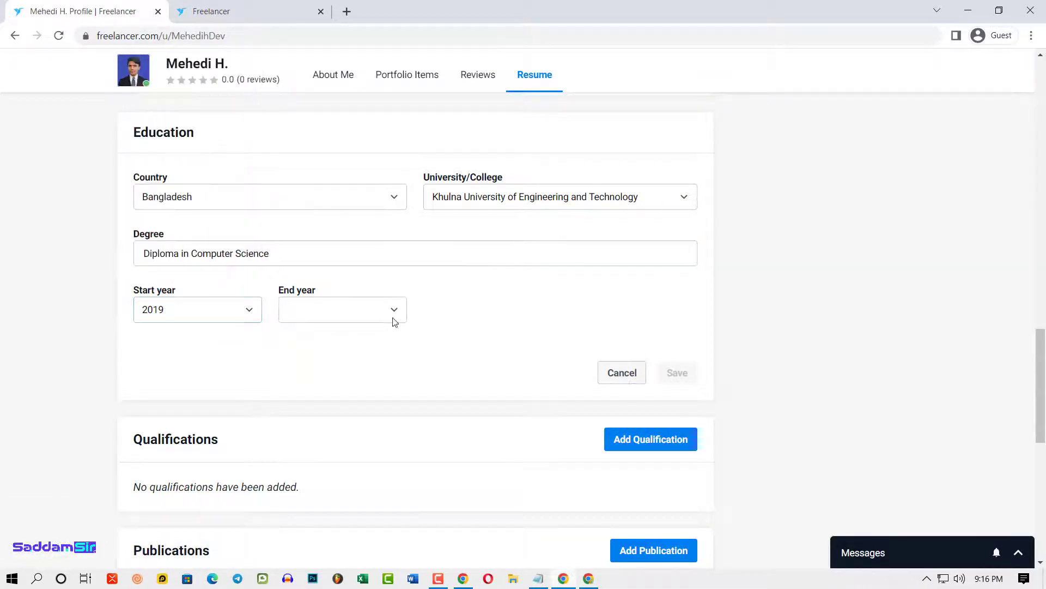
left_click(391, 310)
left_click(408, 312)
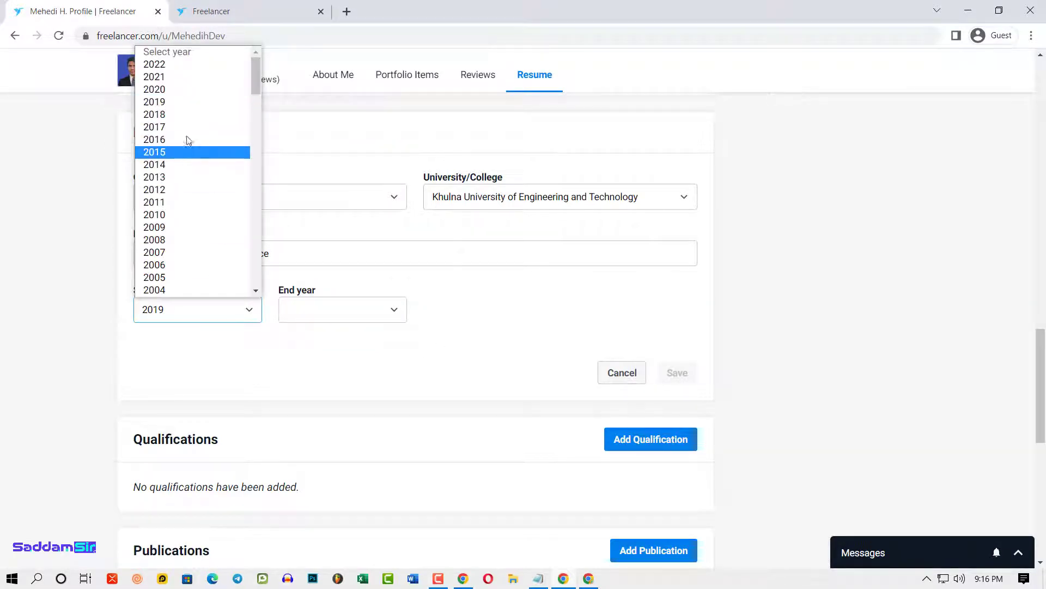
left_click(170, 139)
left_click(383, 316)
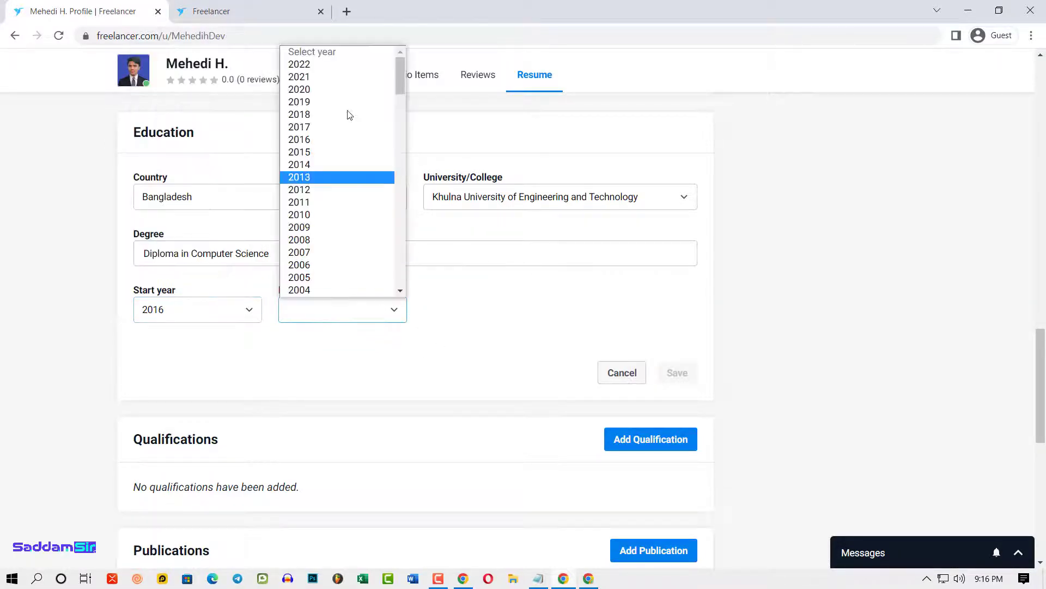
left_click(319, 90)
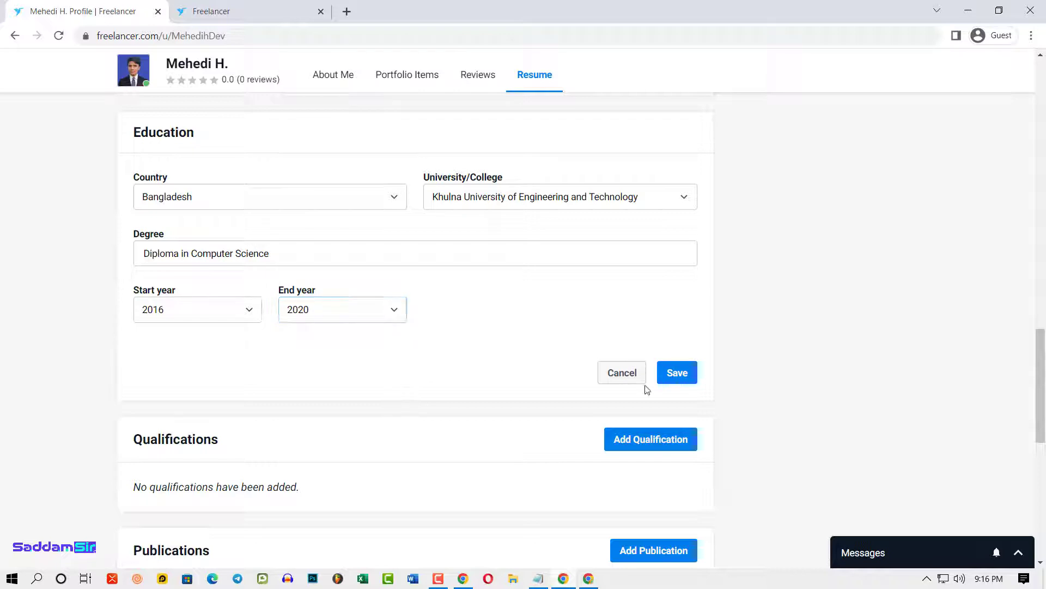
- Save the Diploma in Computer Science entry (2016–2020) and scroll back to the profile top
left_click(674, 374)
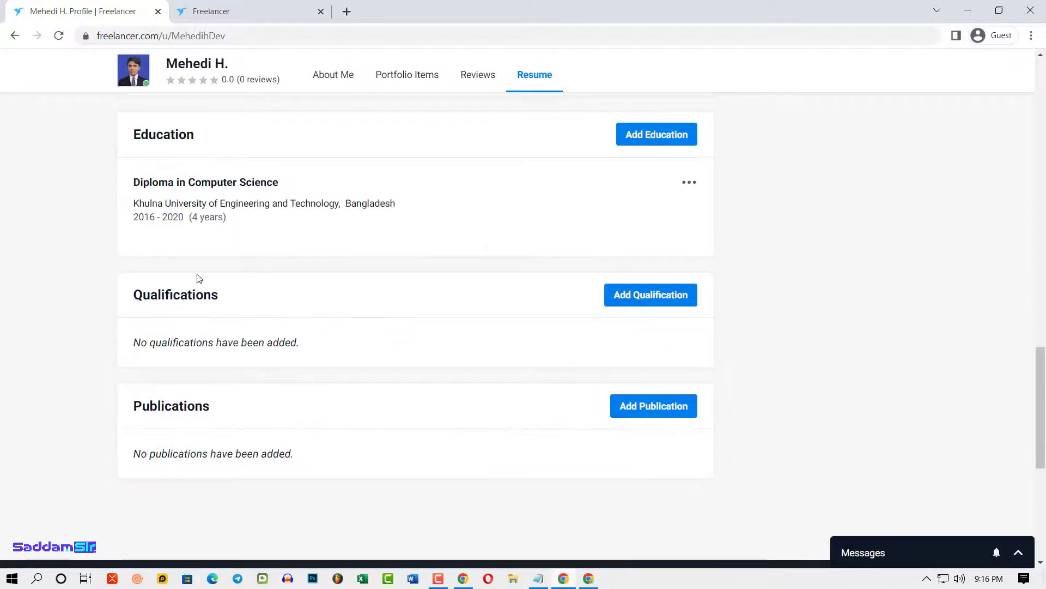
scroll(149, 252, "up", 1)
scroll(394, 349, "down", 1)
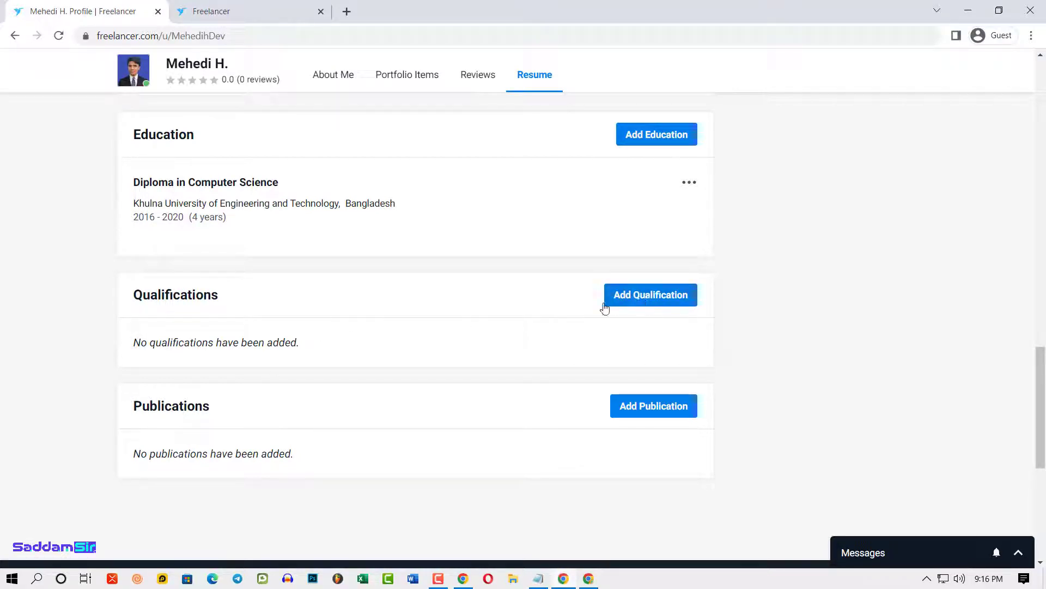
scroll(245, 337, "up", 5)
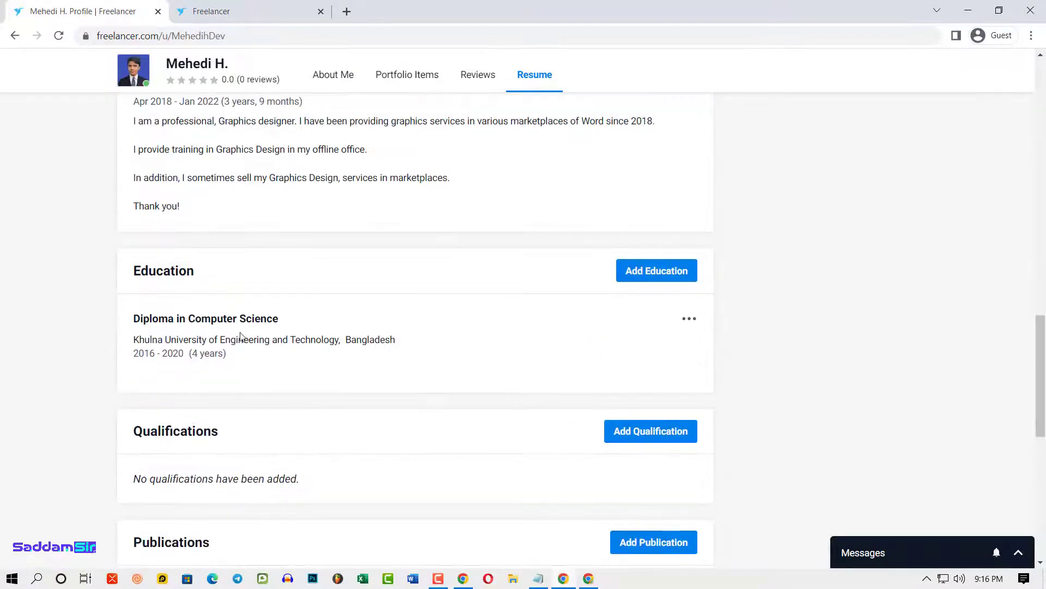
scroll(626, 364, "down", 5)
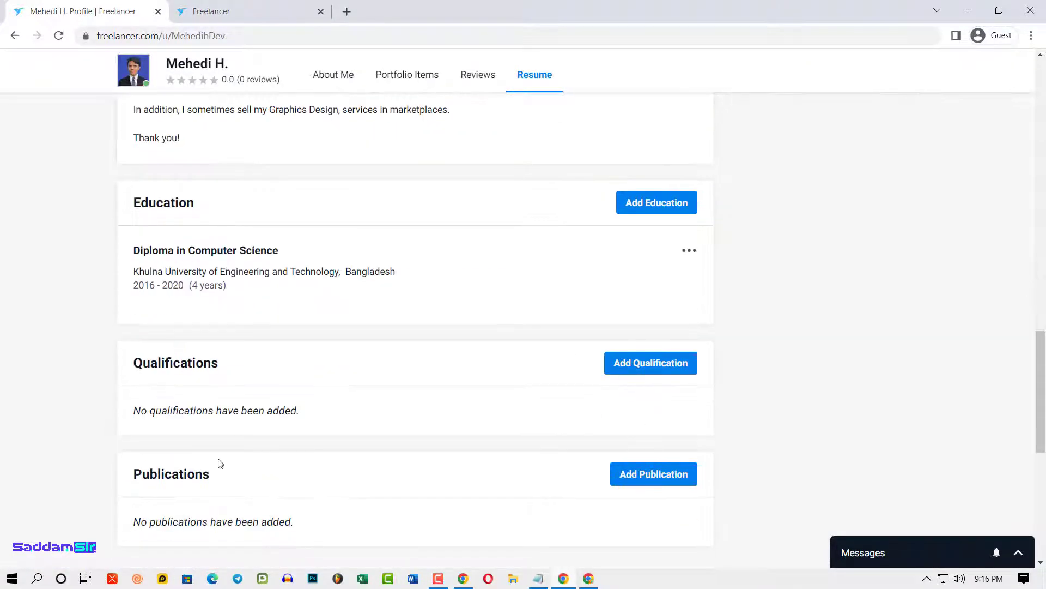
scroll(677, 379, "up", 20)
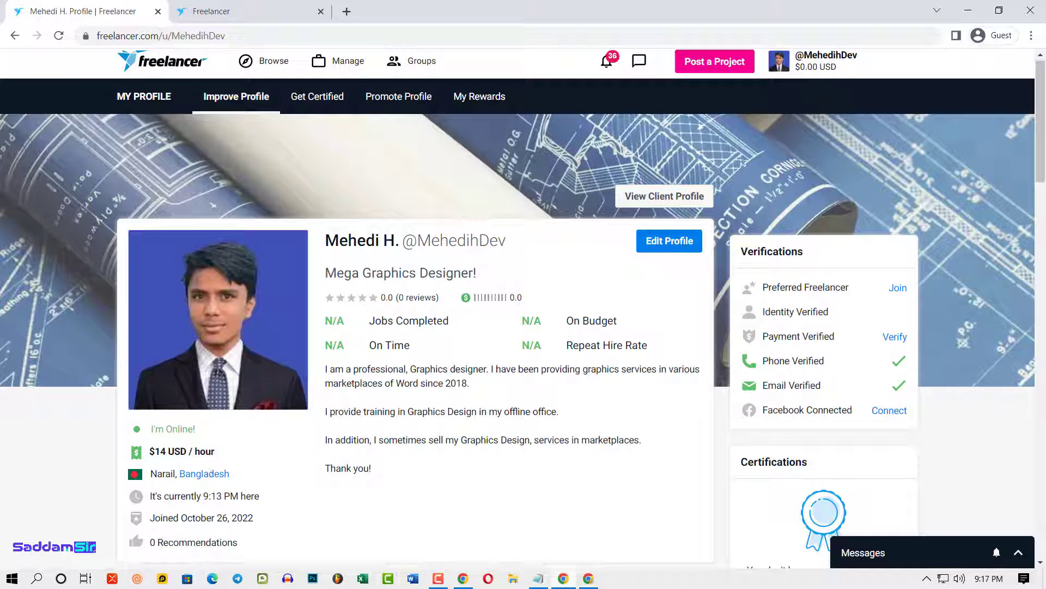
- Browse Projects to view listings filtered by the profile's design skills, down to the Skills filter
left_click(273, 63)
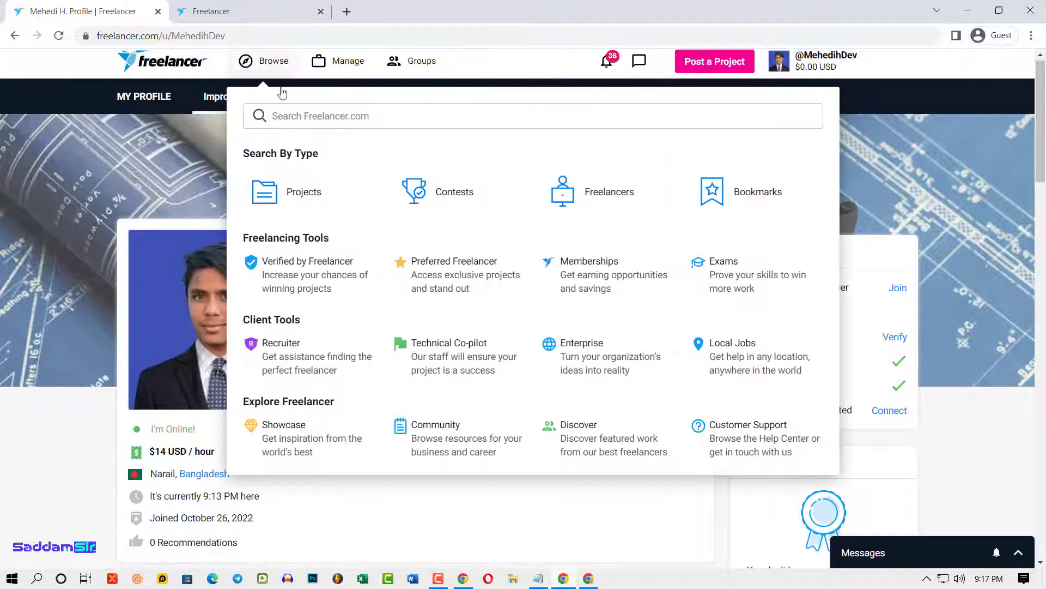
left_click(300, 192)
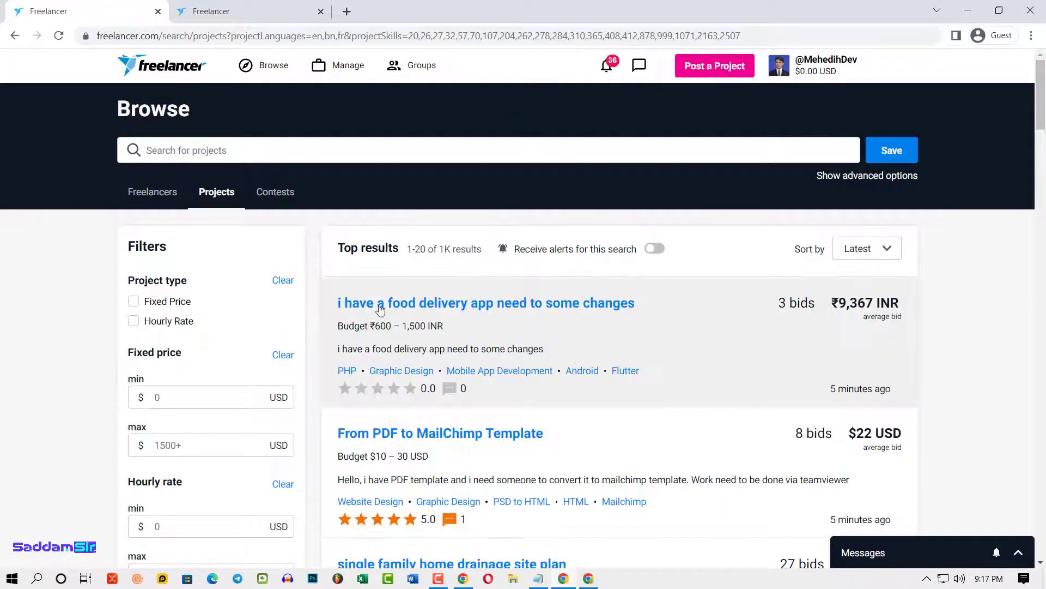
scroll(694, 295, "down", 3)
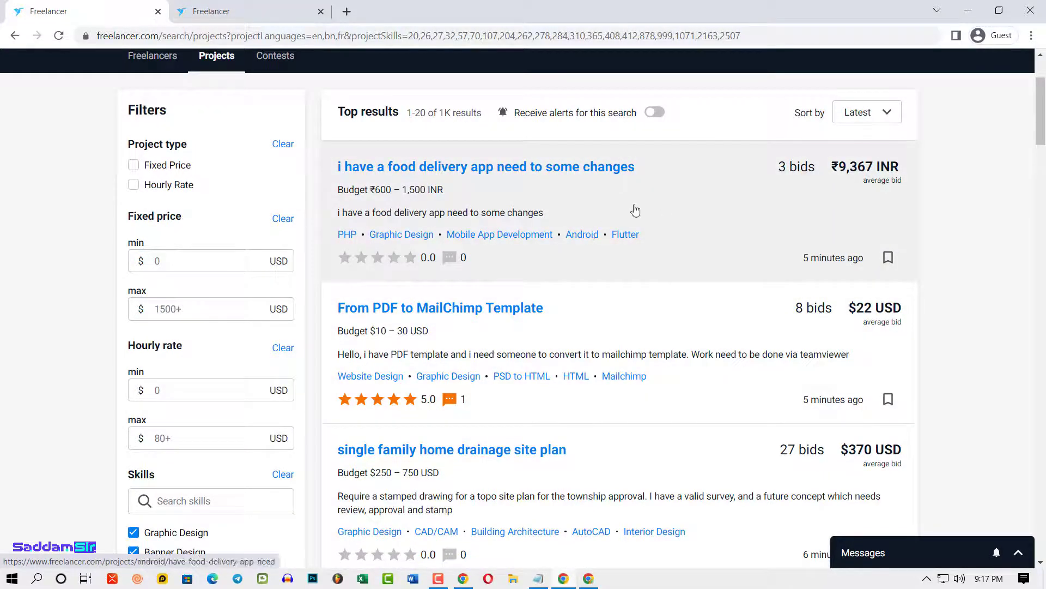
scroll(584, 345, "up", 3)
scroll(192, 428, "down", 5)
scroll(192, 428, "down", 4)
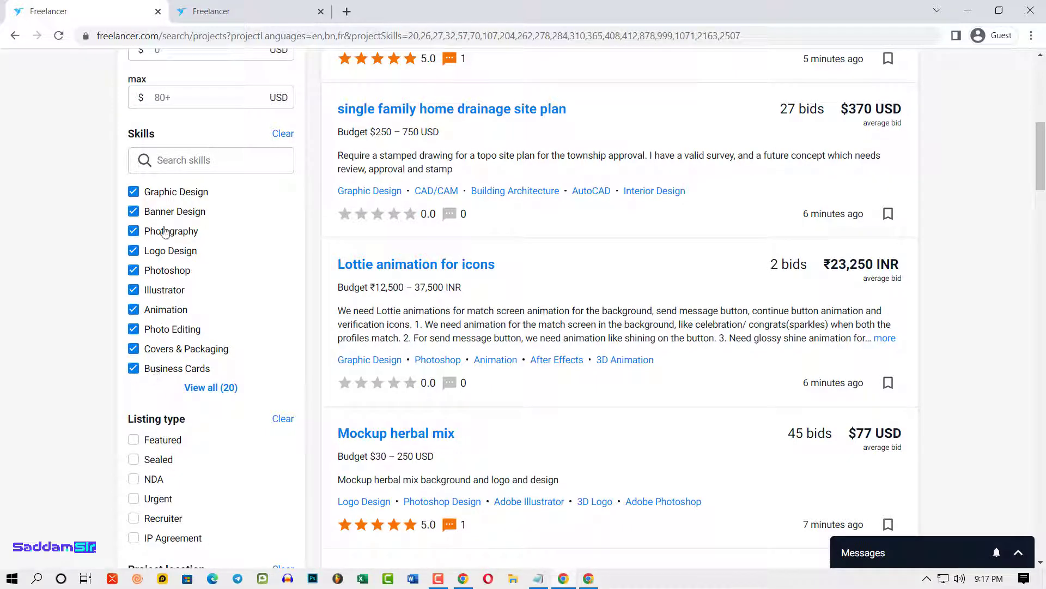
- Untick Graphic Design, Banner Design, Photography, Animation and Covers & Packaging in the Skills filter
left_click(136, 195)
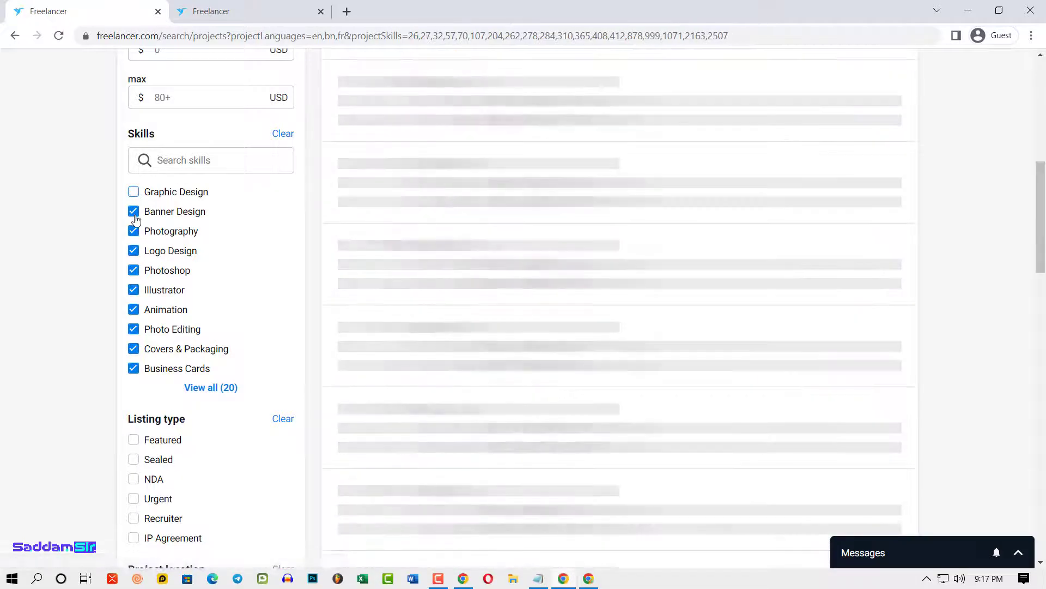
left_click(134, 211)
left_click(133, 231)
left_click(134, 271)
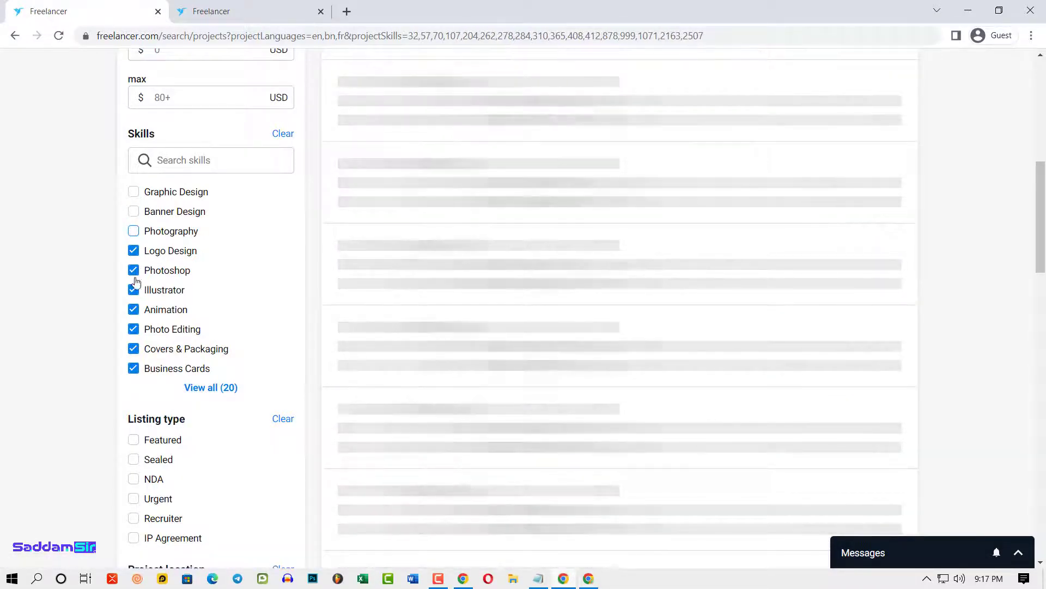
left_click(133, 290)
left_click(135, 309)
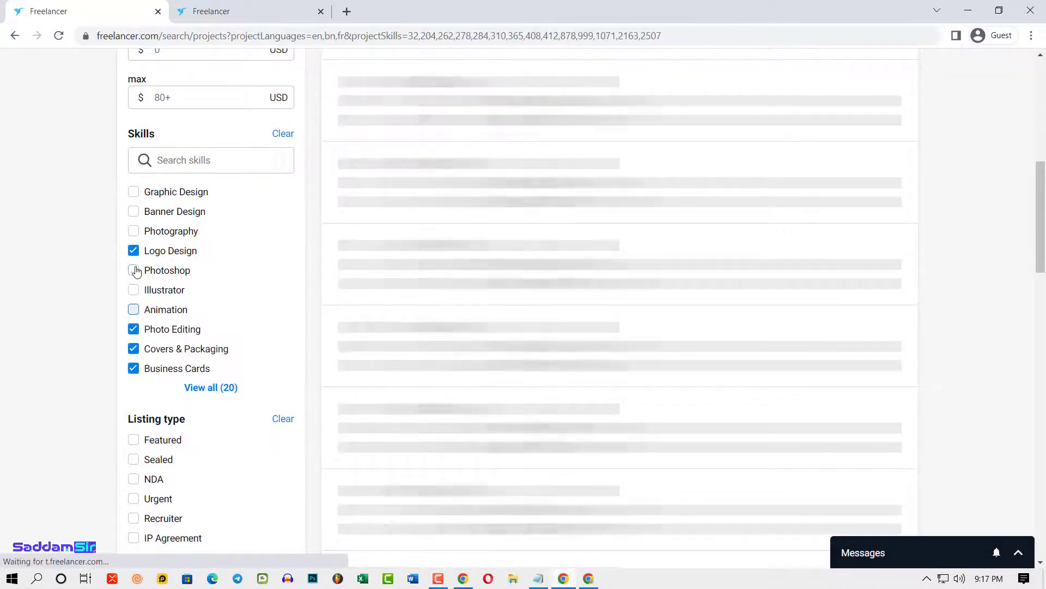
left_click(134, 271)
left_click(134, 290)
left_click(133, 330)
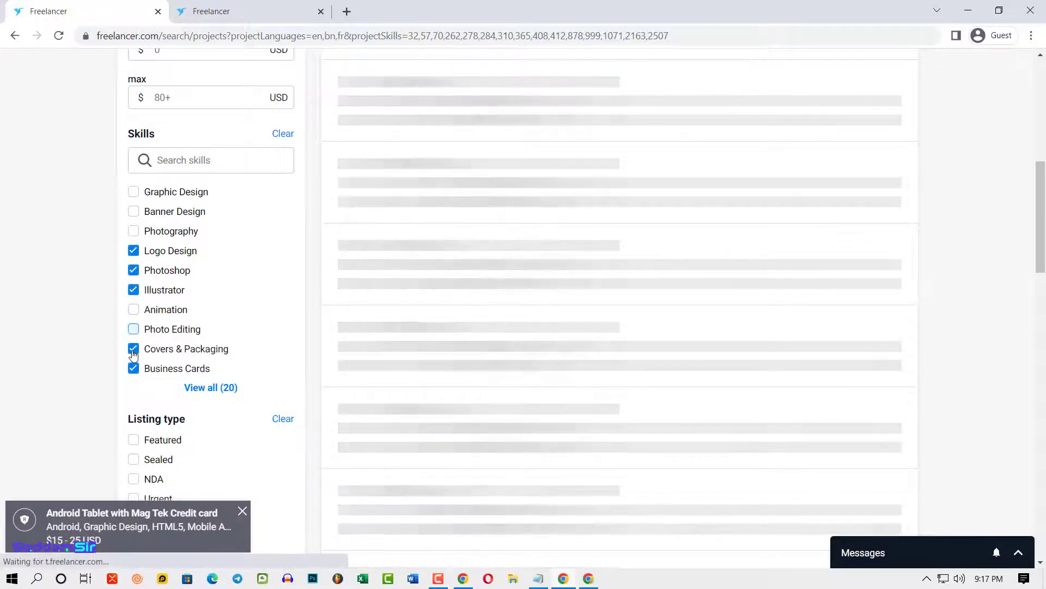
left_click(133, 368)
left_click(134, 349)
left_click(134, 330)
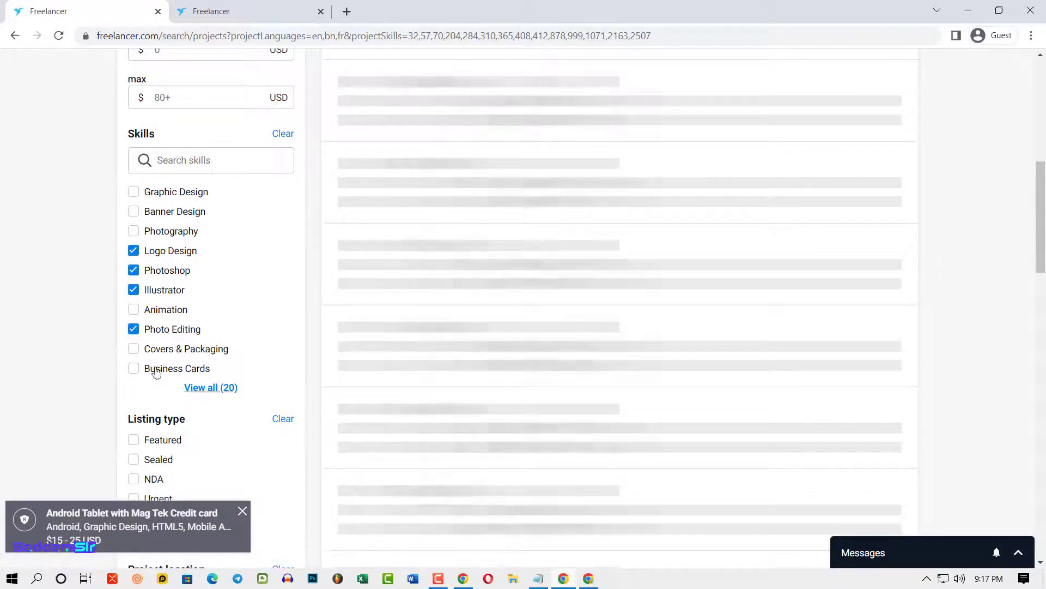
left_click(135, 368)
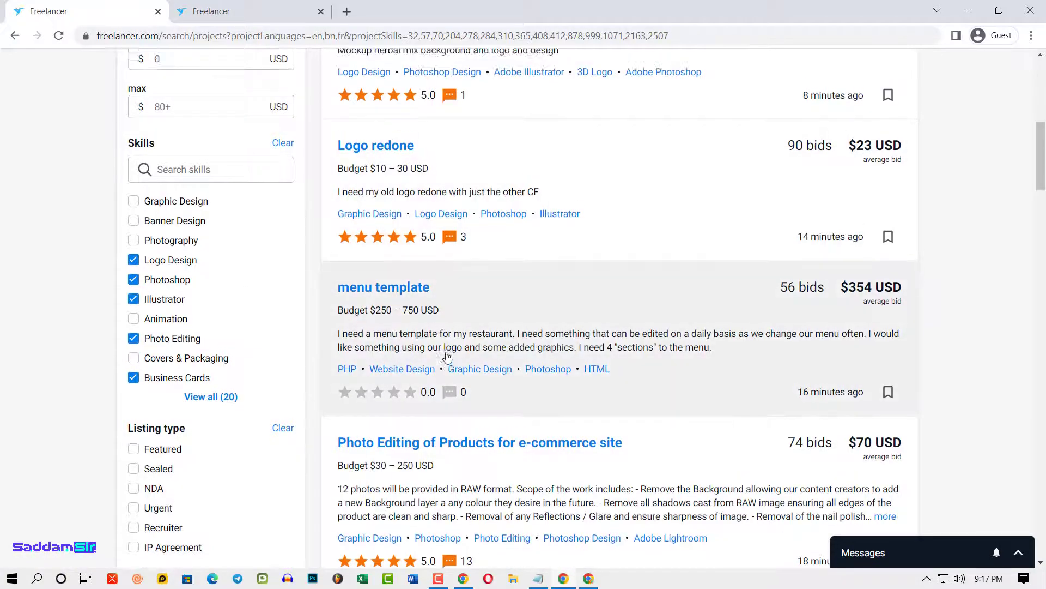
- Scroll through the filtered project results such as 'menu template' and 'Photo Editing of Products'
scroll(389, 288, "up", 7)
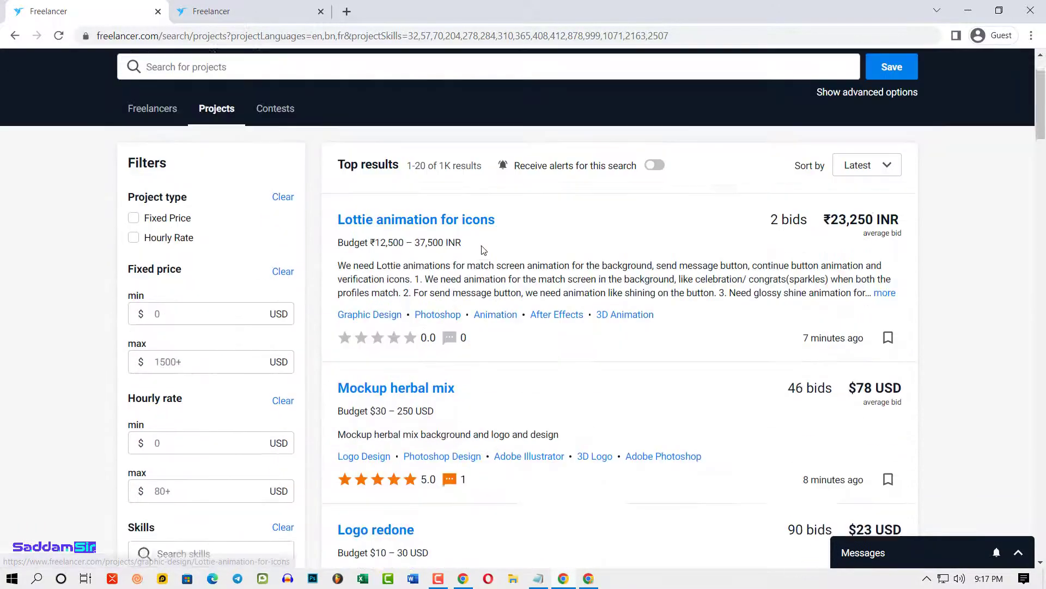
scroll(482, 251, "down", 3)
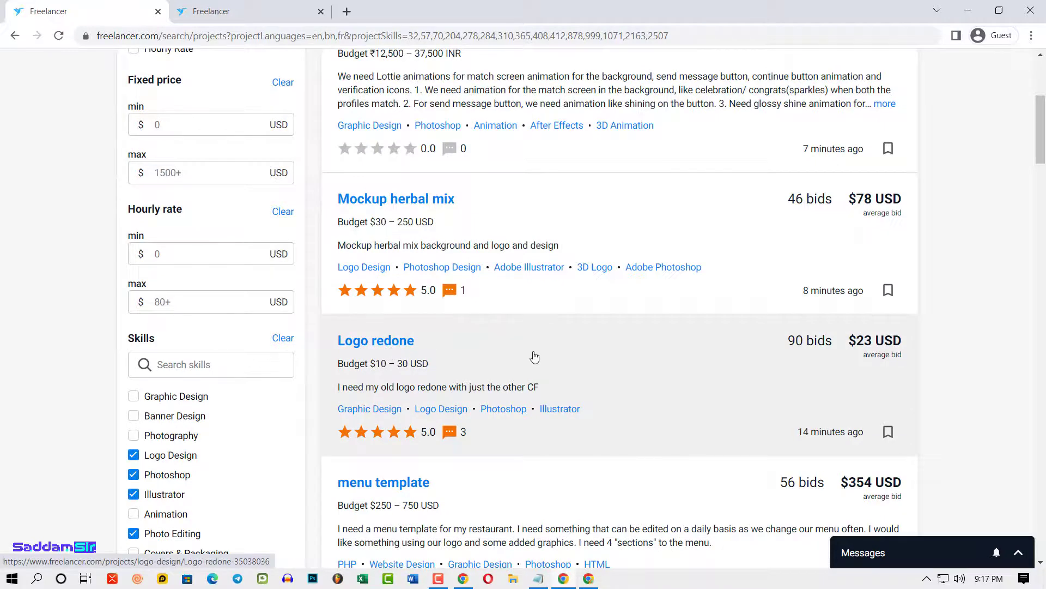
scroll(381, 354, "down", 4)
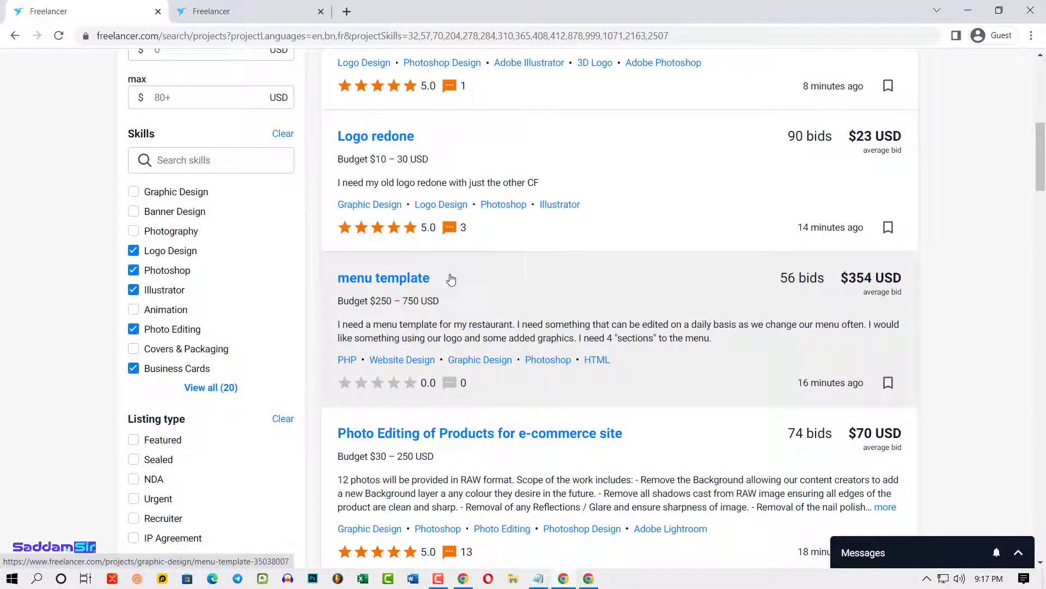
scroll(452, 303, "down", 1)
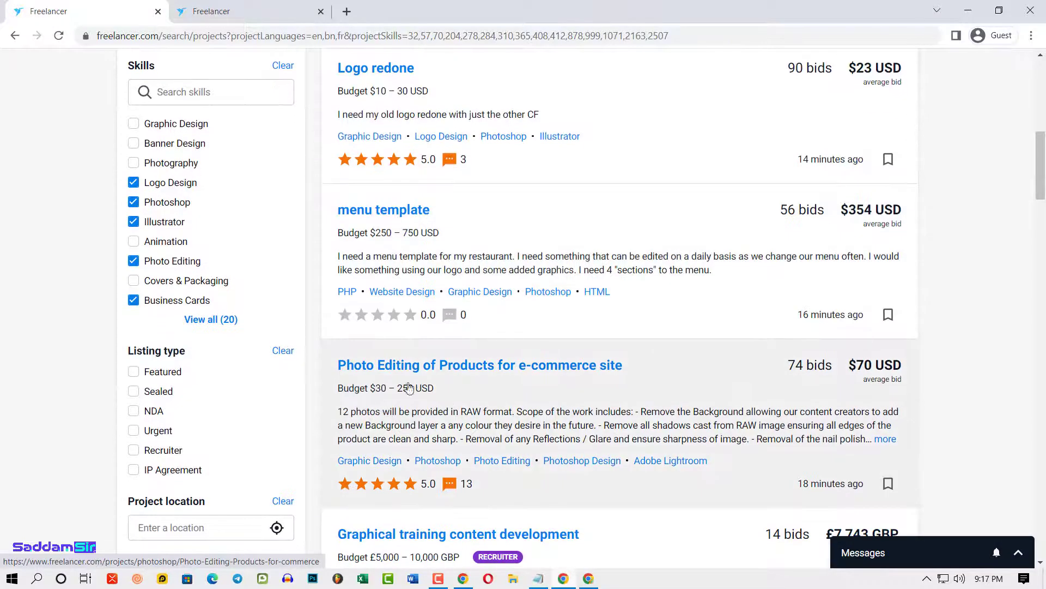
scroll(561, 378, "down", 2)
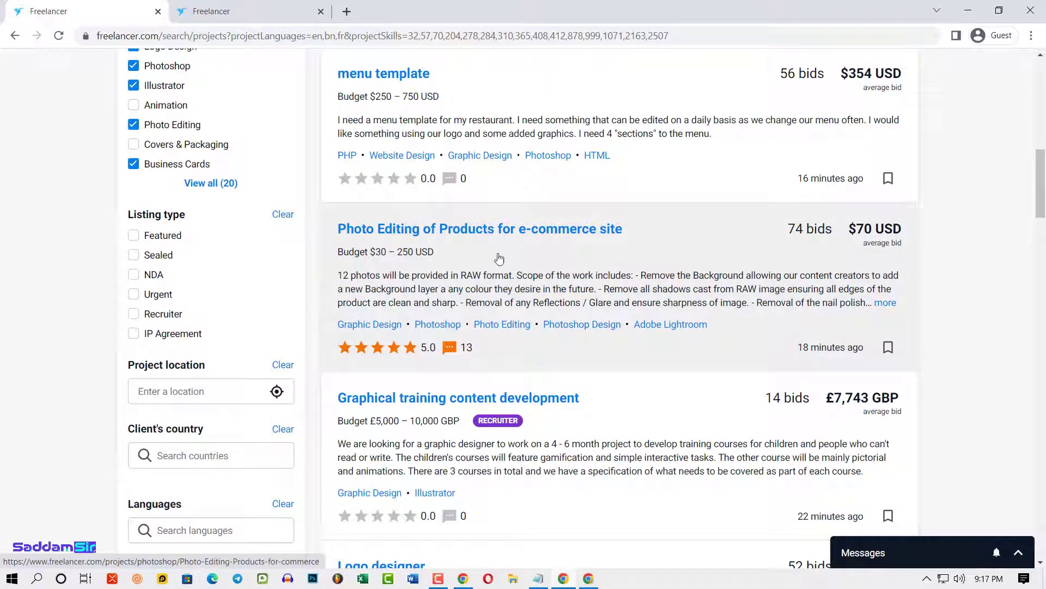
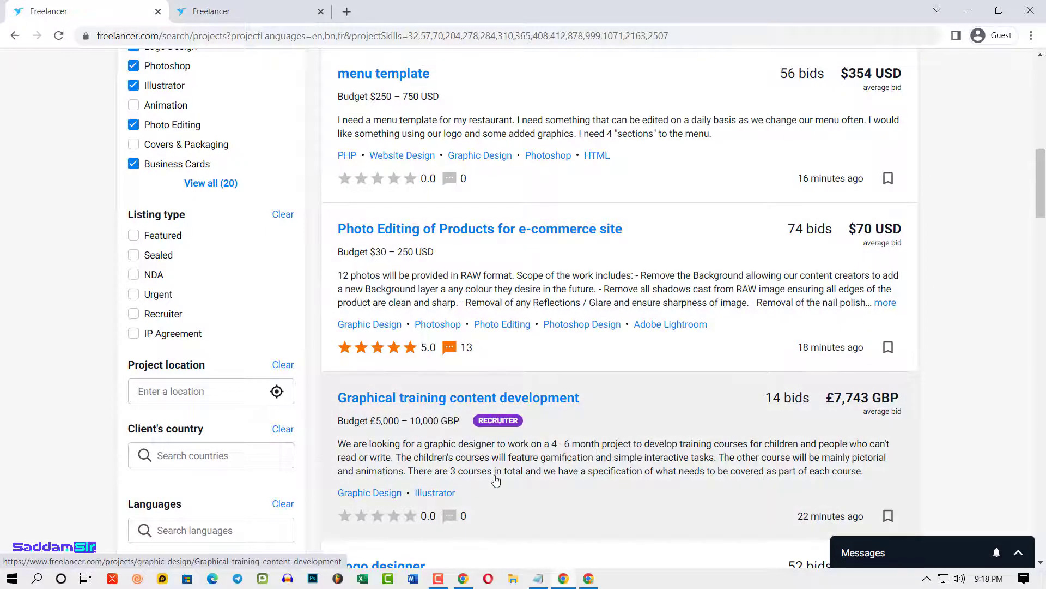
- Open the 'Logo designer' search result in a new tab and switch to that tab
scroll(493, 477, "down", 3)
scroll(482, 376, "down", 1)
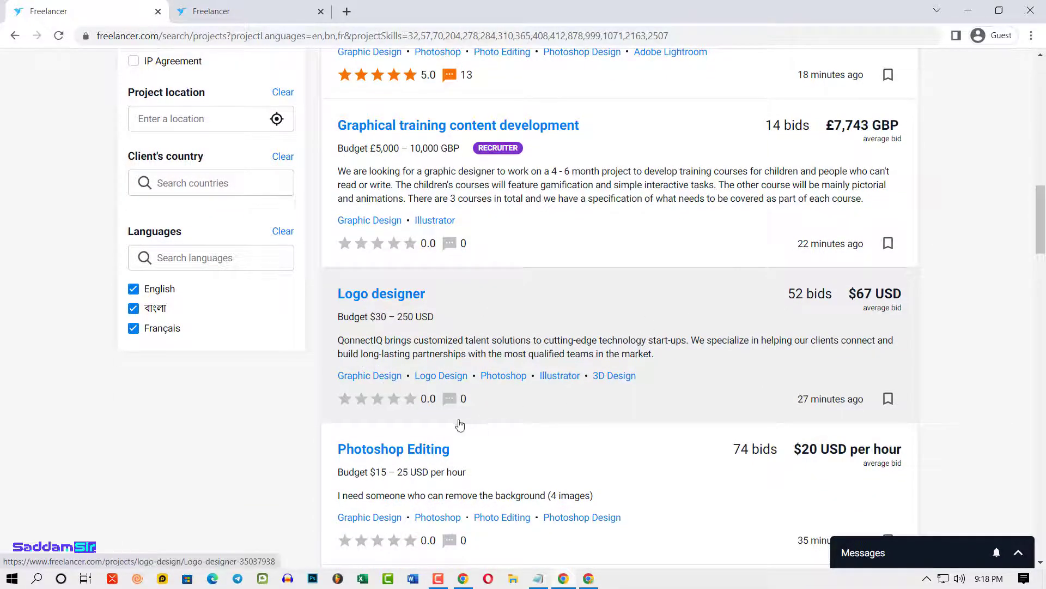
scroll(550, 447, "up", 2)
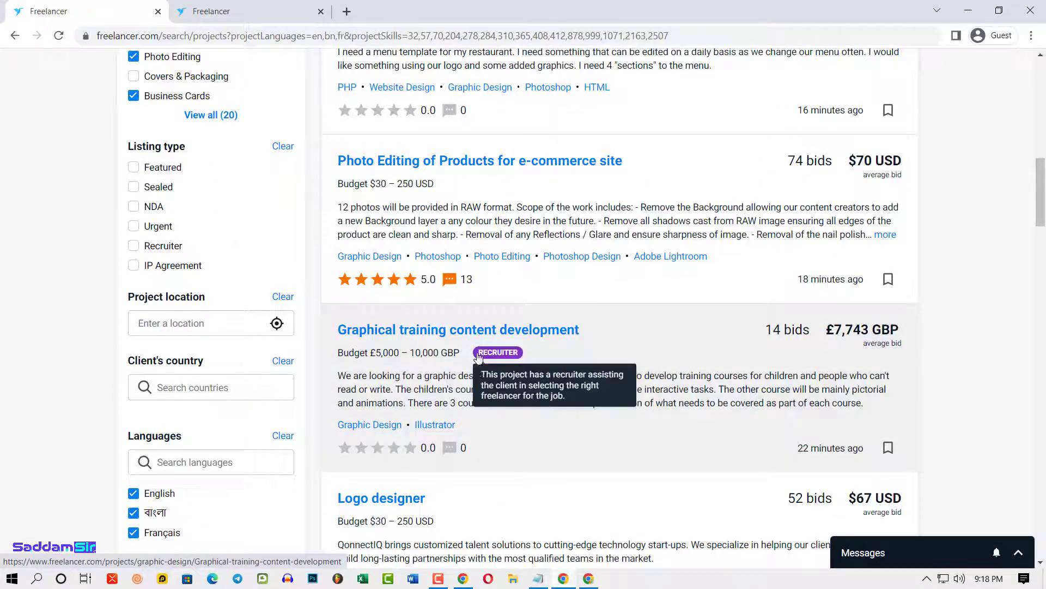
scroll(508, 408, "up", 1)
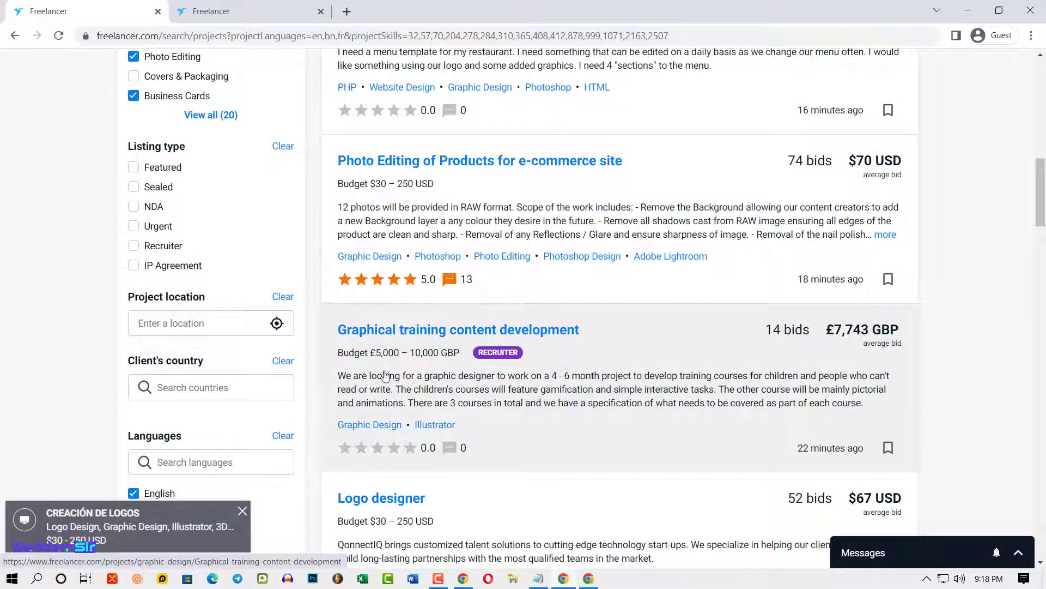
scroll(503, 376, "up", 2)
scroll(493, 382, "down", 5)
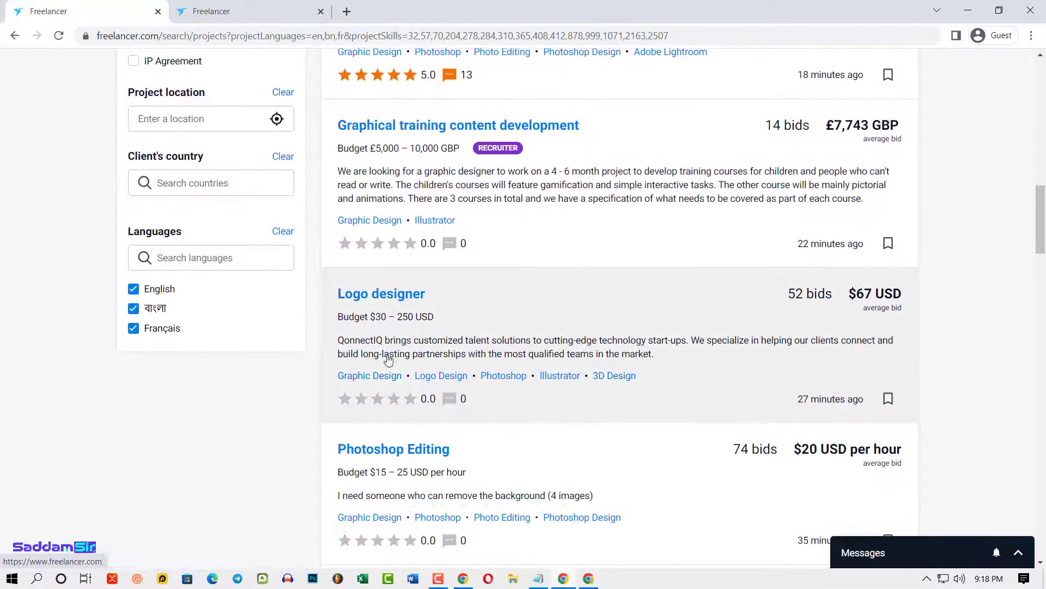
right_click(394, 293)
left_click(434, 301)
key("ctrl+Tab")
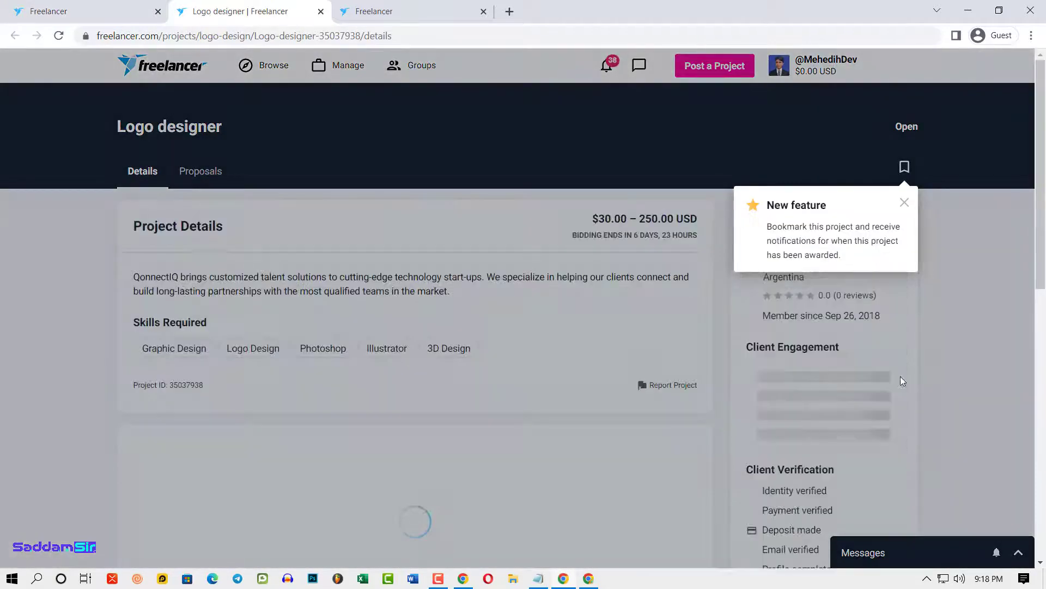
- Dismiss the 'New feature' bookmark notice and review the payment-verified status and remaining bid count
left_click(907, 204)
scroll(927, 333, "down", 1)
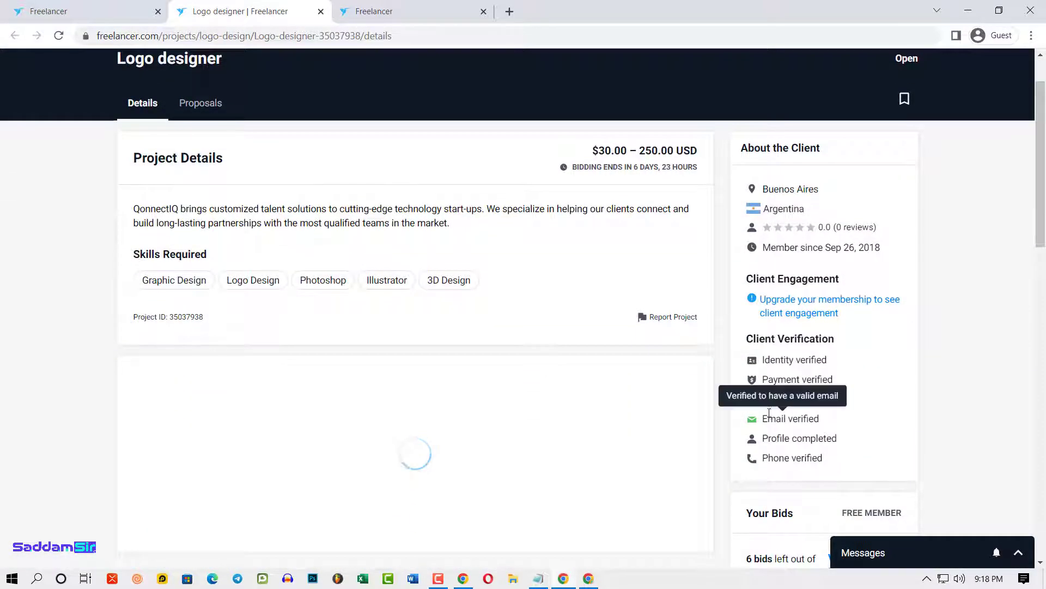
left_click_drag(768, 380, 834, 380)
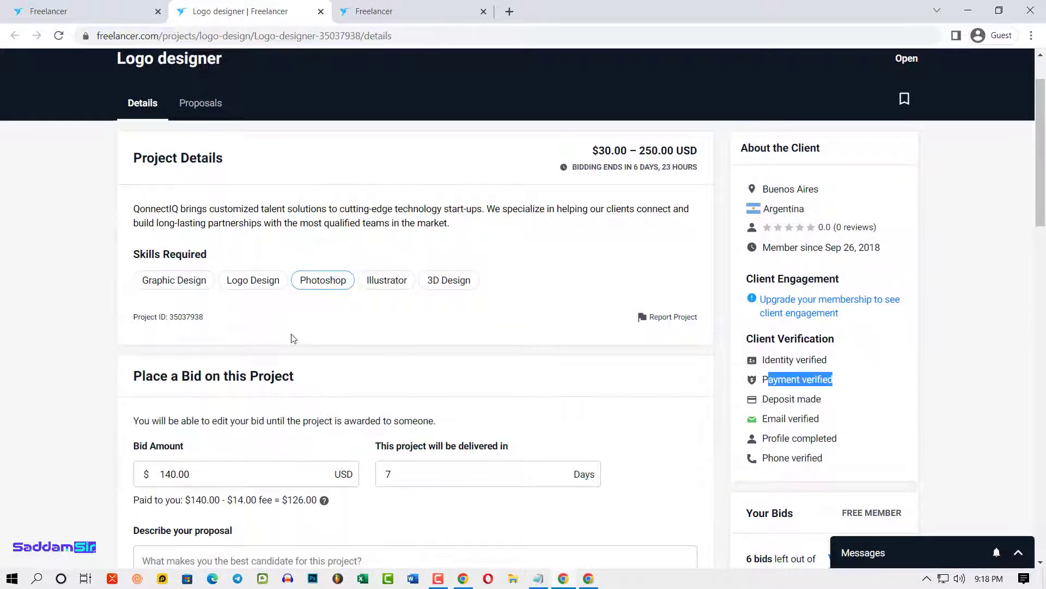
scroll(654, 416, "down", 3)
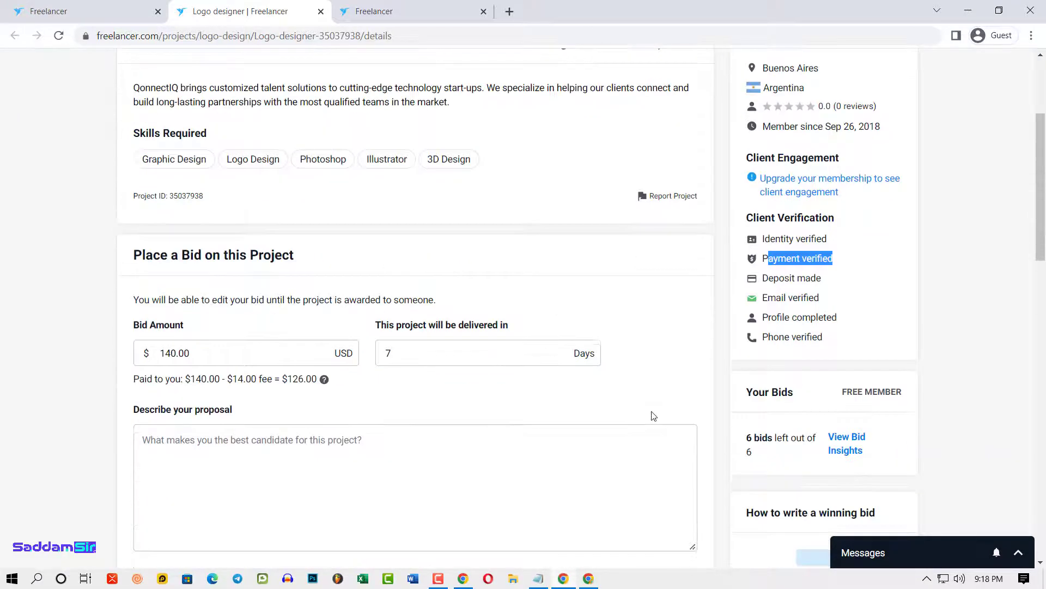
left_click_drag(750, 364, 758, 369)
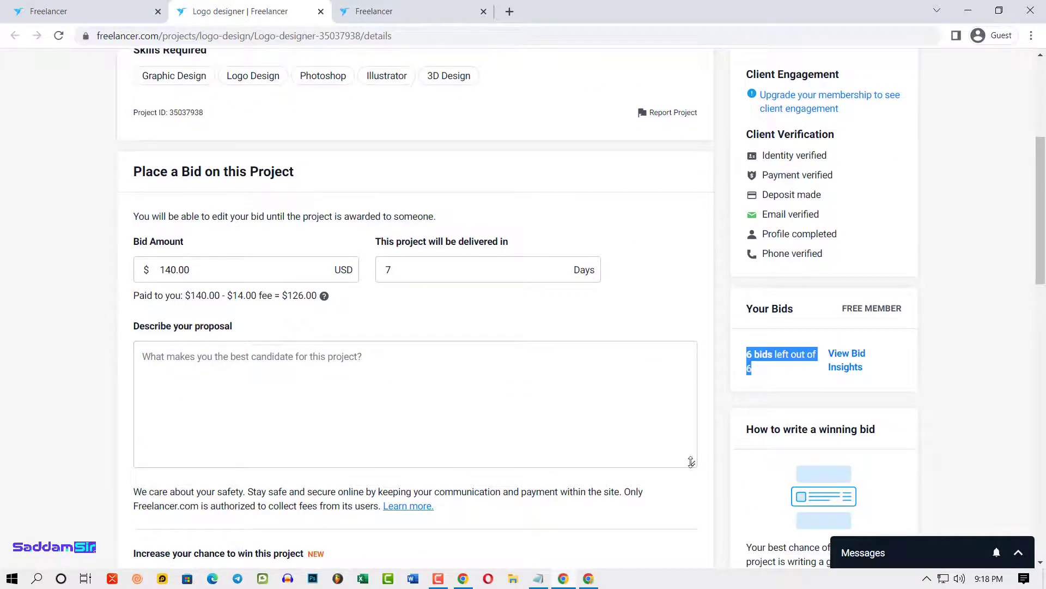
- Focus the proposal description box, then go back to the filtered search results tab
left_click(599, 418)
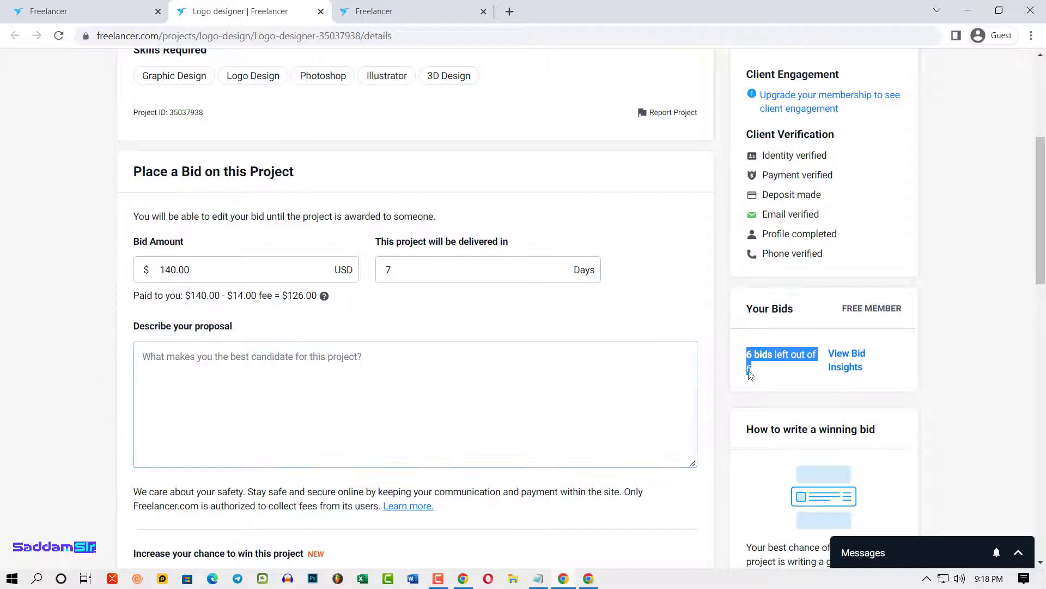
scroll(539, 506, "up", 5)
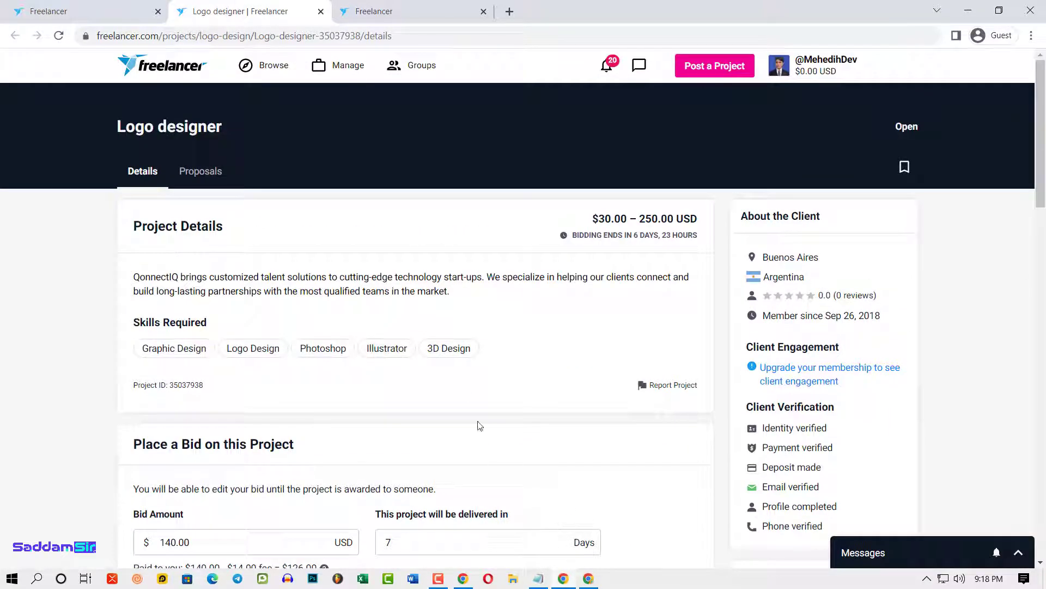
left_click(91, 5)
- Open 'Photo Editing of Products for e-commerce site' in a new tab and switch to it
scroll(496, 354, "up", 4)
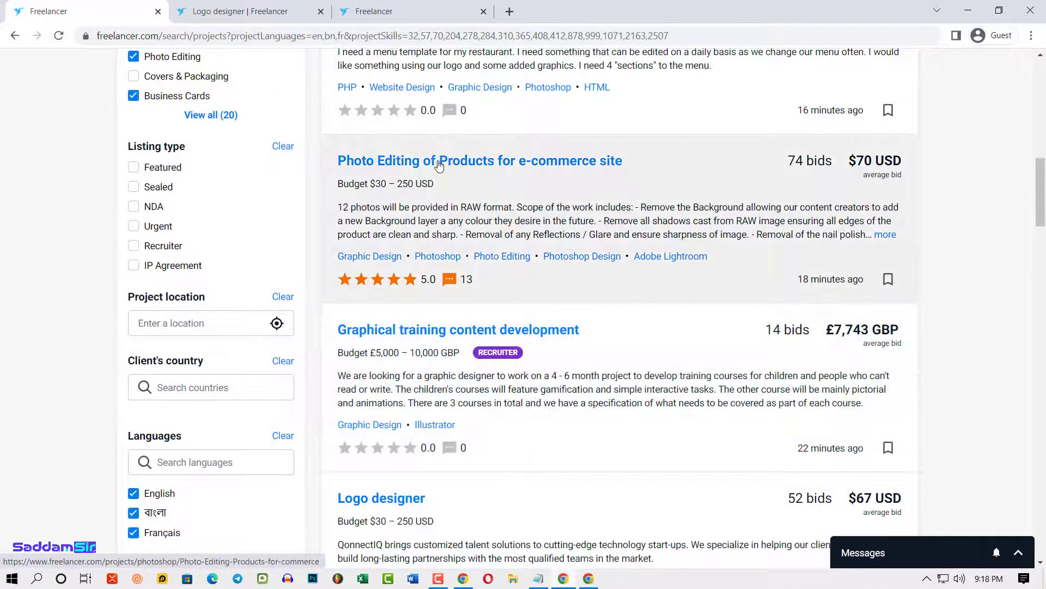
right_click(439, 165)
left_click(469, 172)
left_click(382, 11)
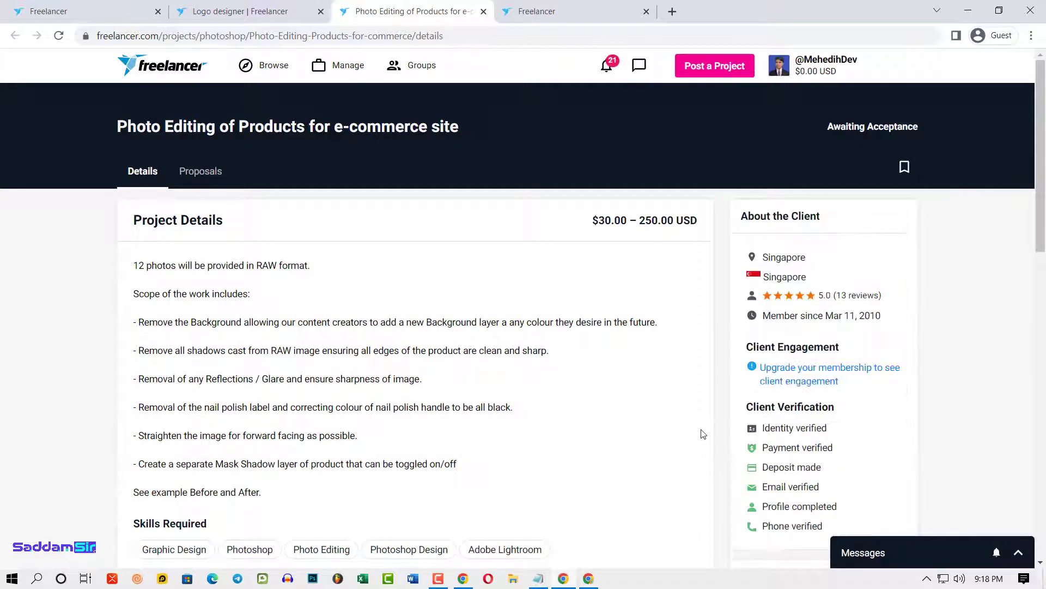
- Review the project details and client verification, then show its Proposals tab
scroll(871, 416, "down", 1)
left_click_drag(761, 378, 822, 464)
left_click(872, 413)
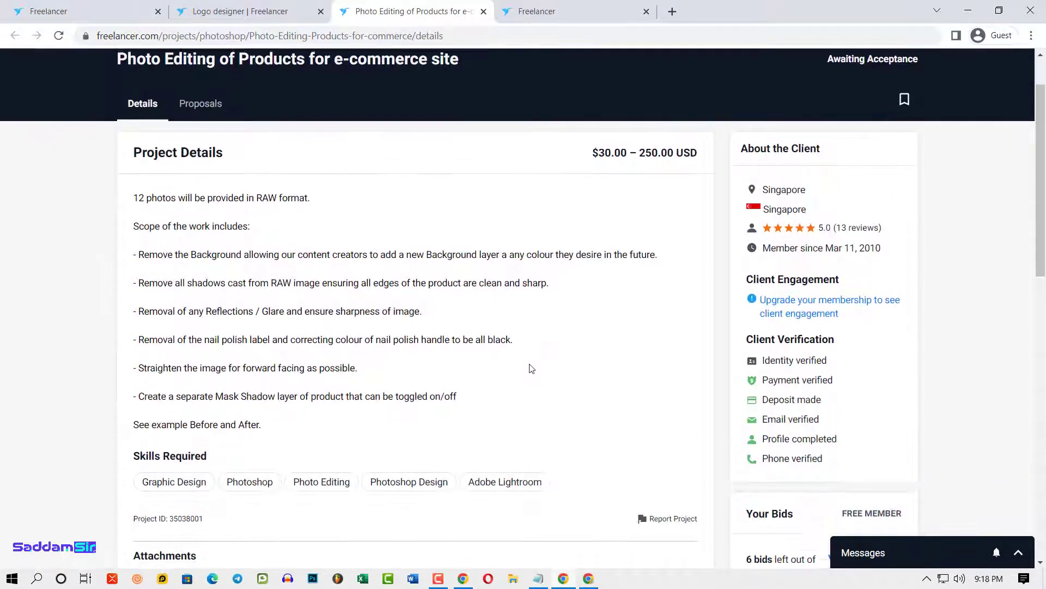
scroll(237, 326, "down", 1)
scroll(375, 482, "up", 2)
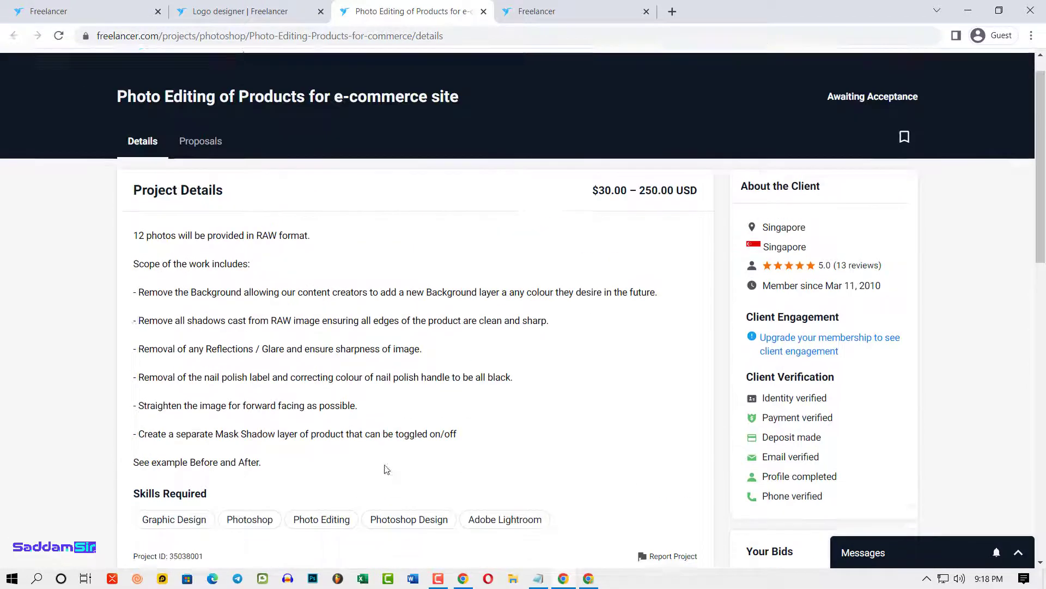
scroll(798, 280, "down", 2)
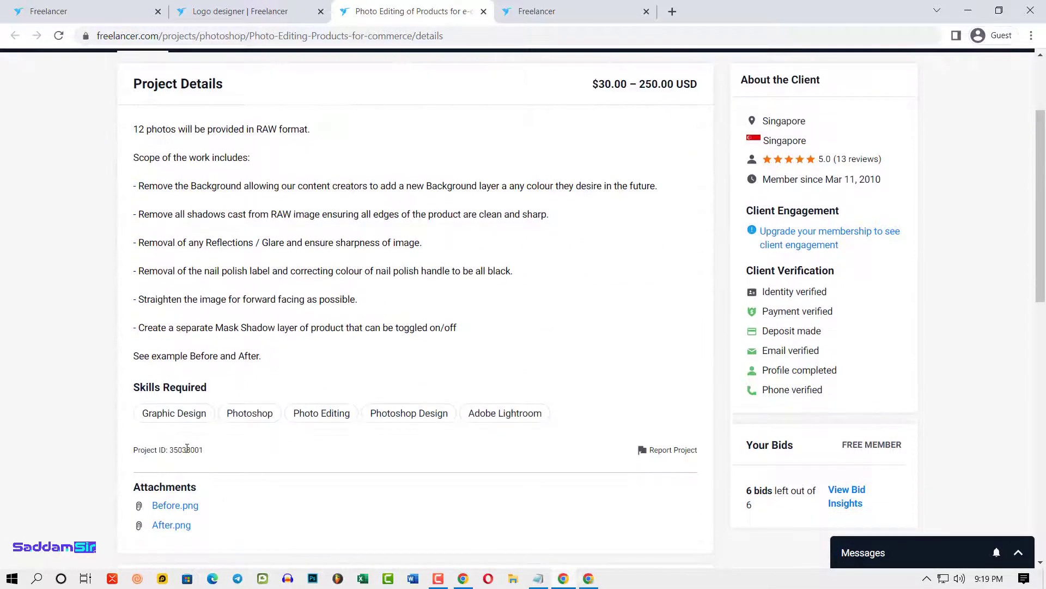
scroll(532, 397, "up", 2)
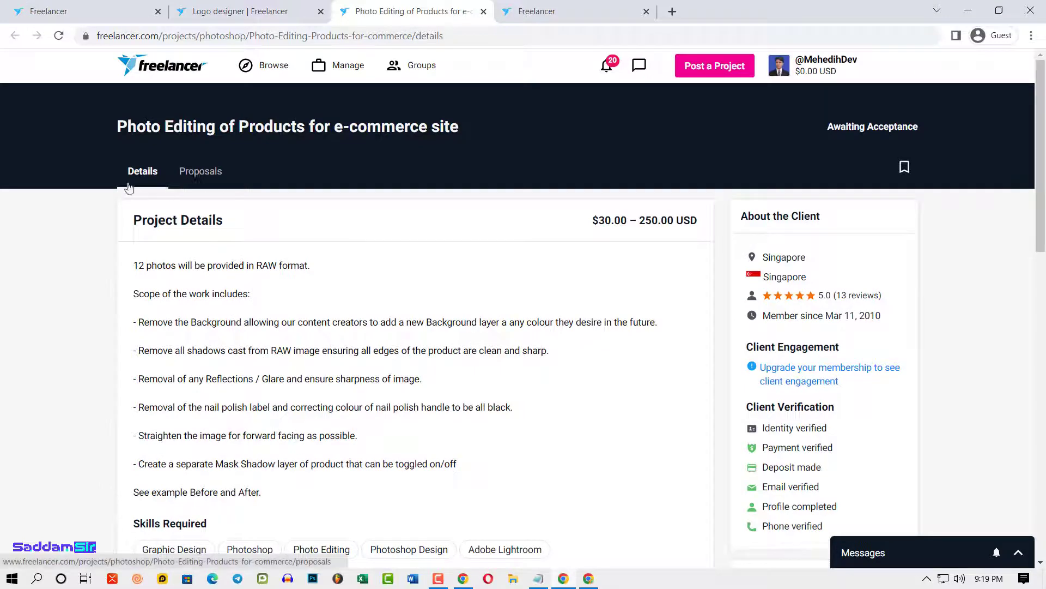
left_click(193, 178)
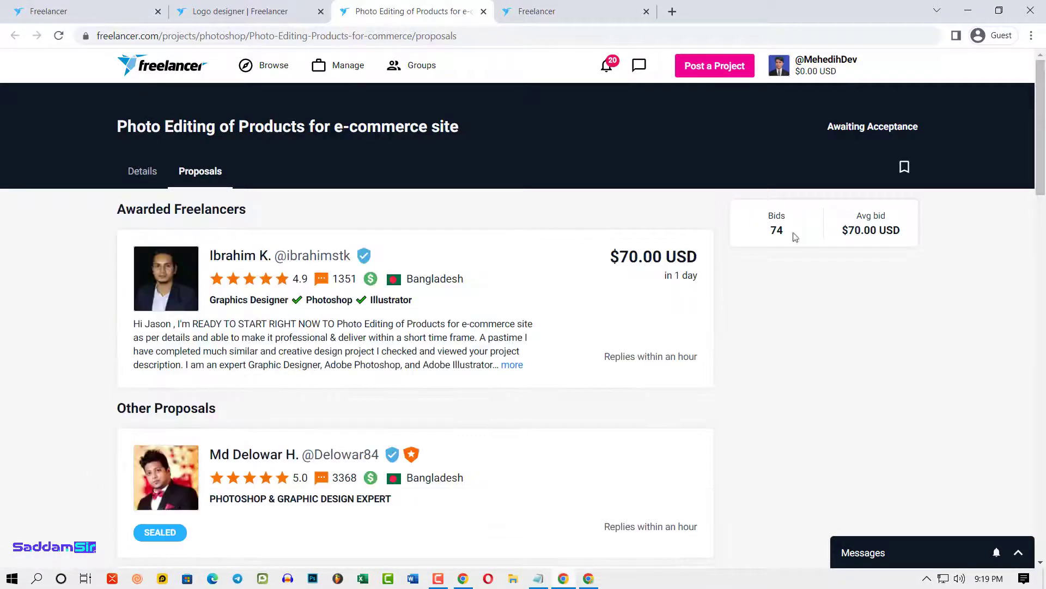
- Highlight the 74 bid count and the awarded freelancer's 8.7 earnings score and completion percentage
left_click_drag(768, 233, 788, 233)
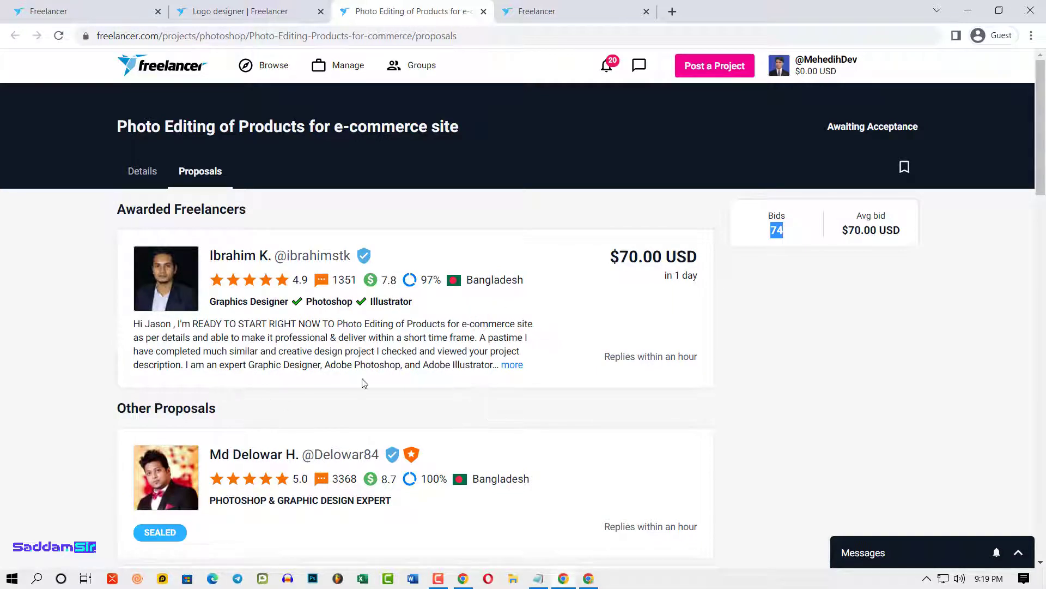
scroll(370, 450, "down", 1)
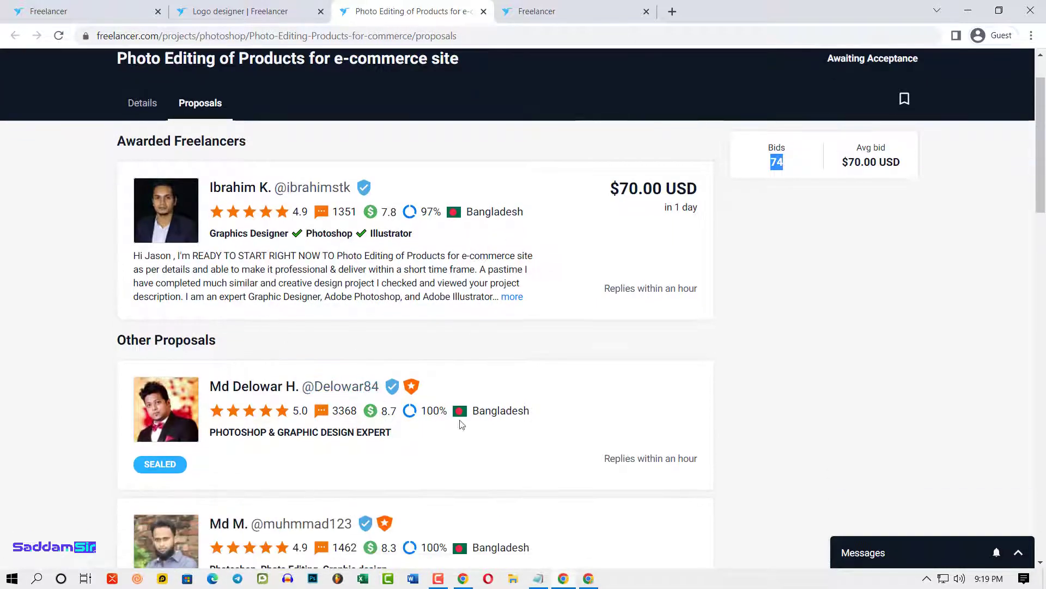
scroll(460, 425, "down", 1)
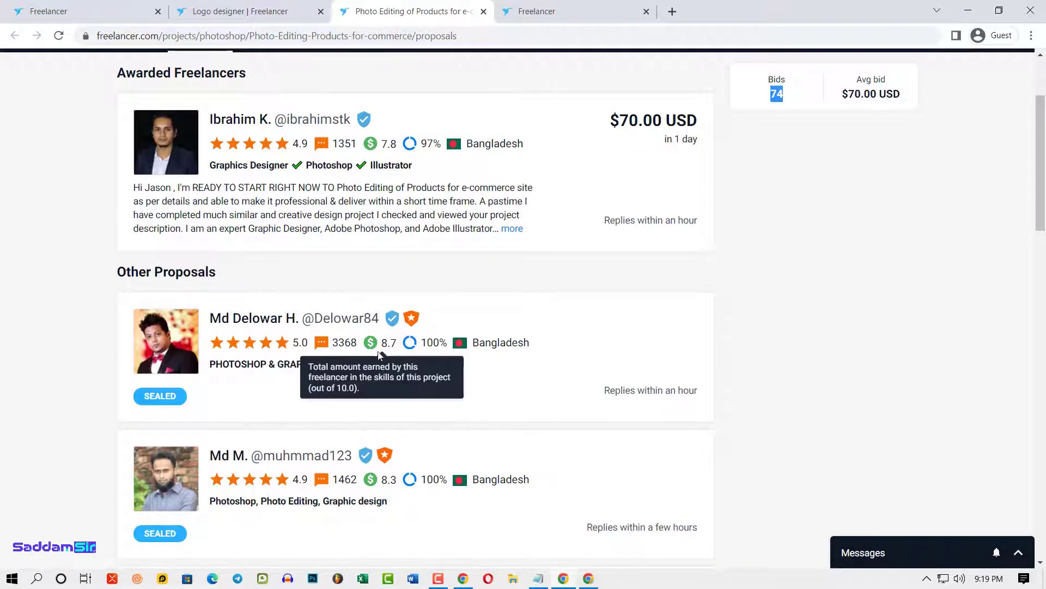
double_click(388, 342)
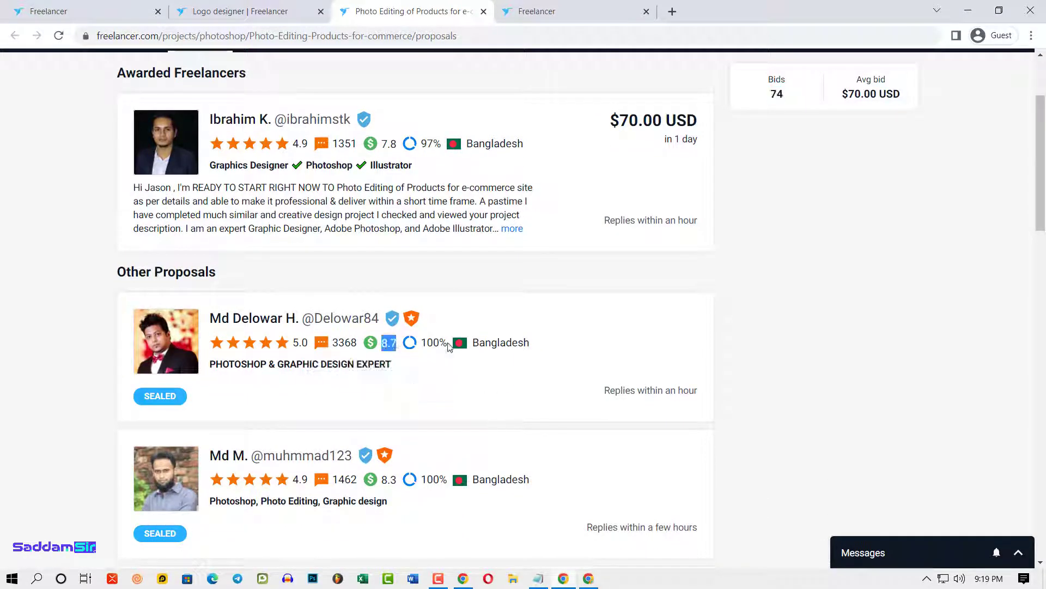
left_click_drag(422, 342, 436, 344)
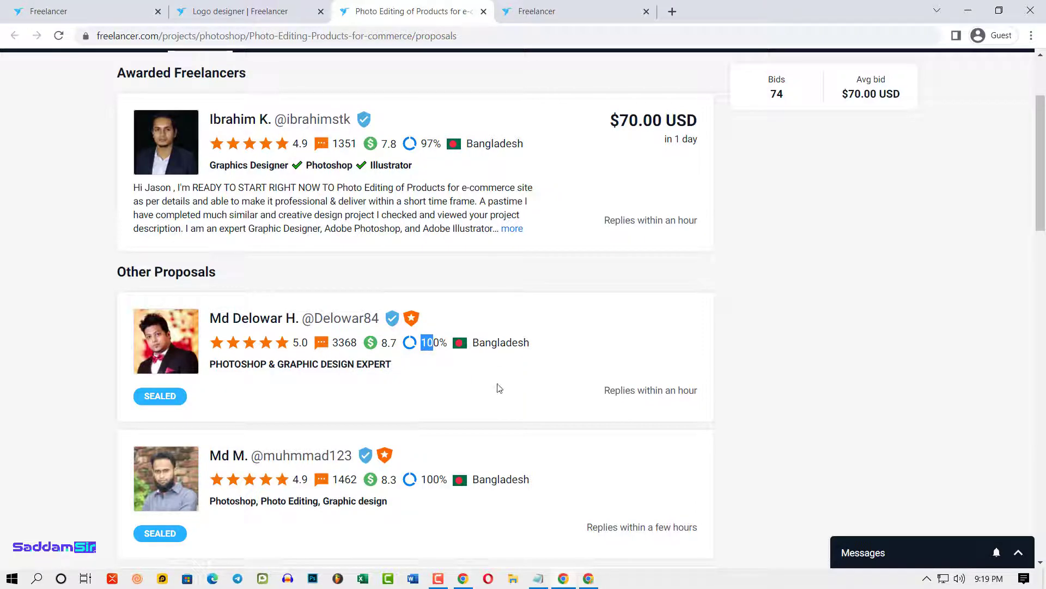
- Expand and read the awarded freelancer's full proposal text
scroll(611, 364, "up", 3)
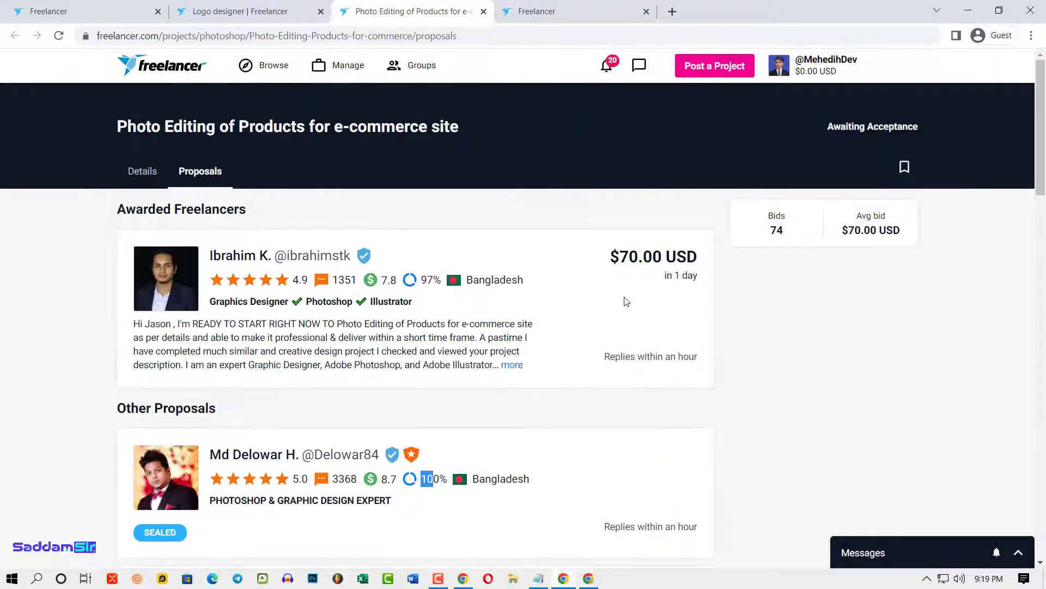
left_click(510, 365)
left_click_drag(156, 351, 262, 461)
scroll(436, 485, "down", 4)
left_click(307, 289)
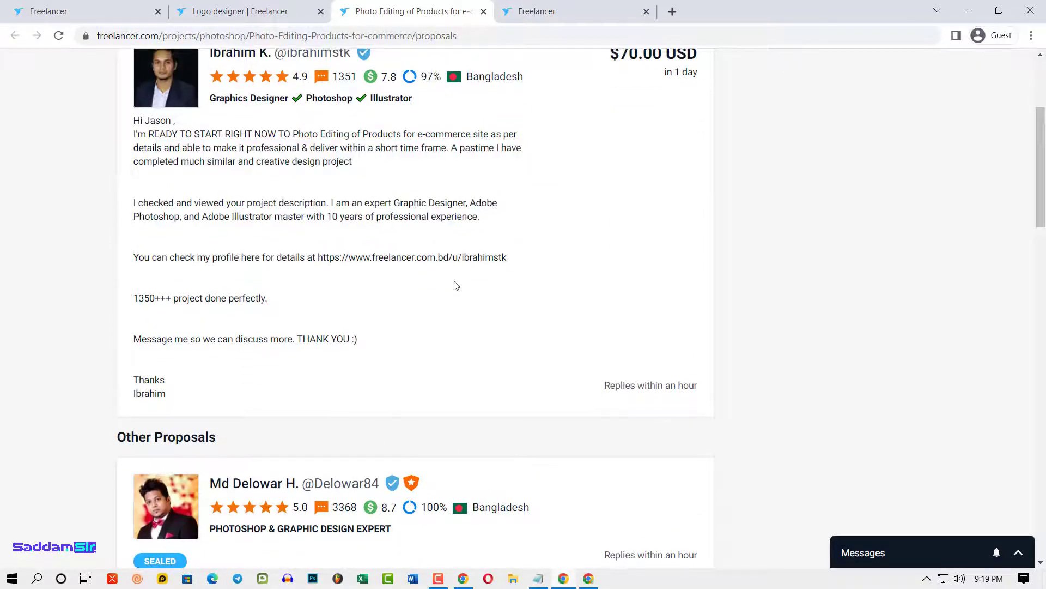
- Scroll down to the Other Proposals section listing sealed bids
scroll(392, 324, "up", 1)
scroll(393, 325, "down", 3)
scroll(460, 427, "down", 3)
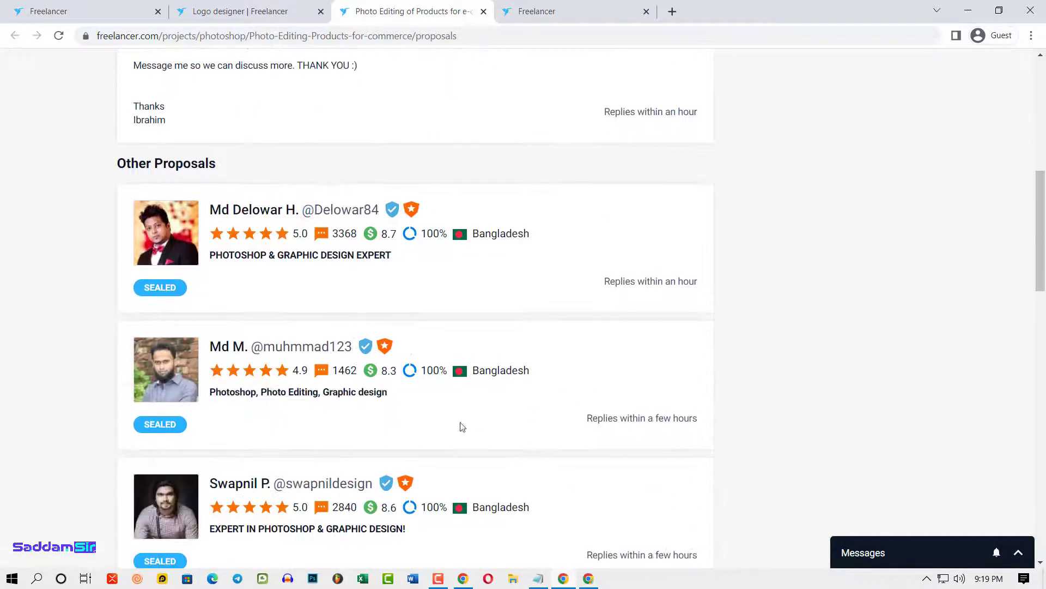
scroll(345, 349, "up", 9)
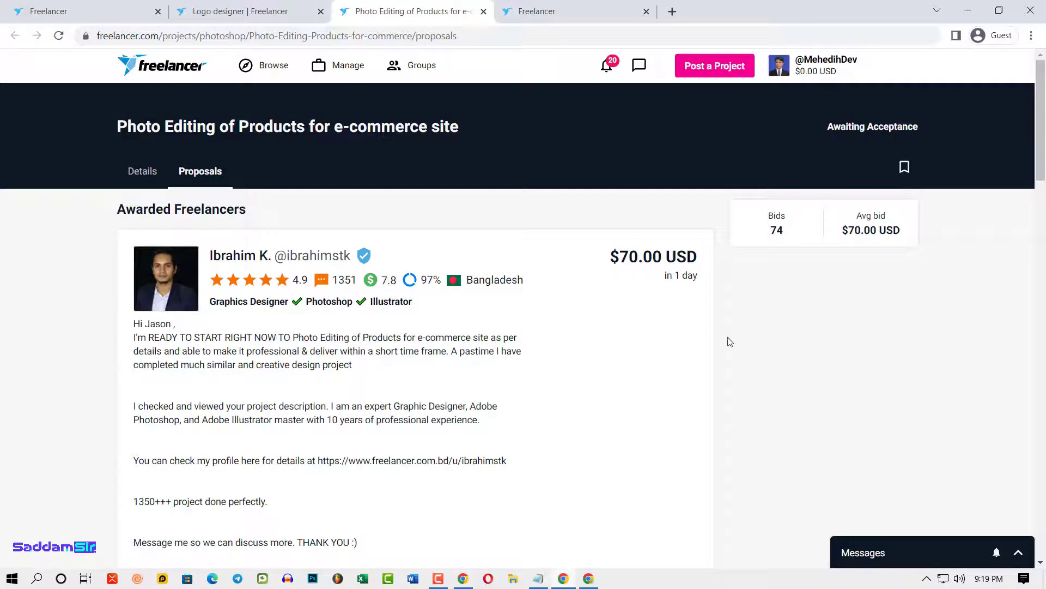
scroll(643, 371, "down", 8)
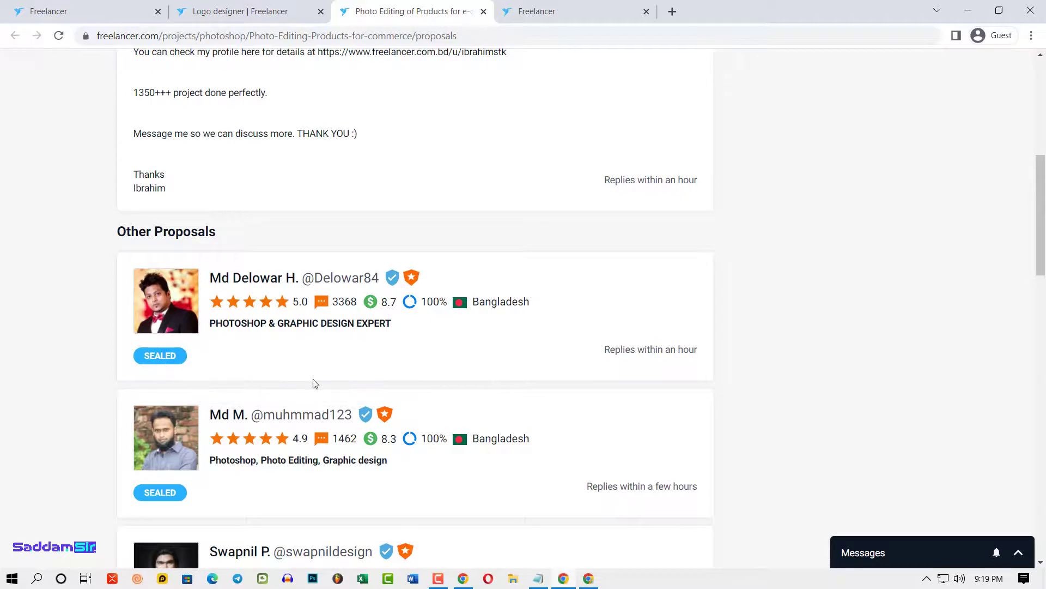
scroll(313, 381, "up", 5)
left_click_drag(180, 463, 129, 186)
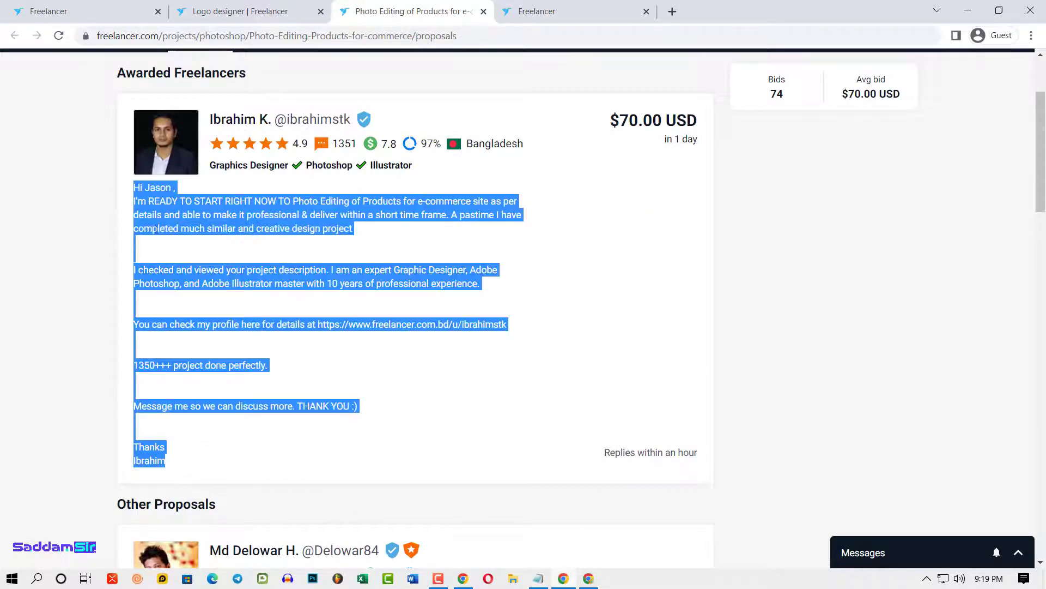
scroll(446, 367, "down", 4)
mouse_move(179, 433)
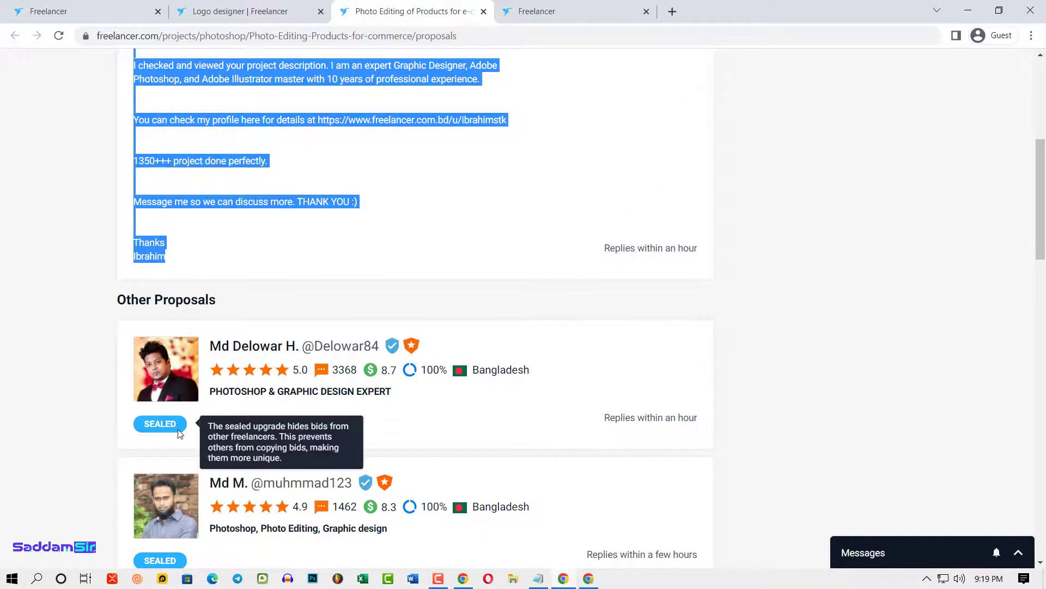
scroll(672, 329, "up", 15)
left_click(672, 306)
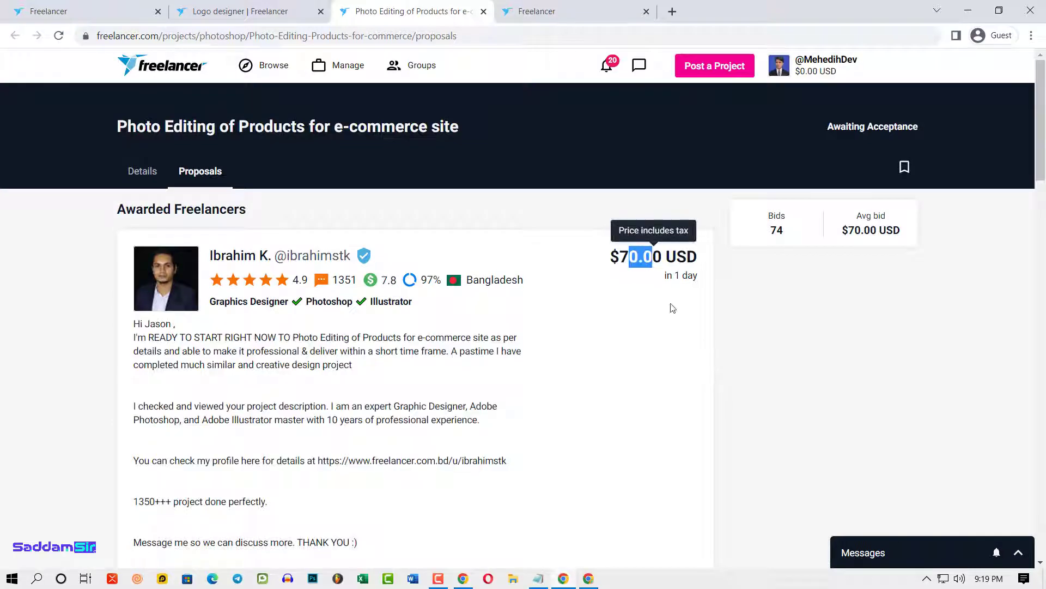
scroll(686, 403, "down", 15)
mouse_move(155, 366)
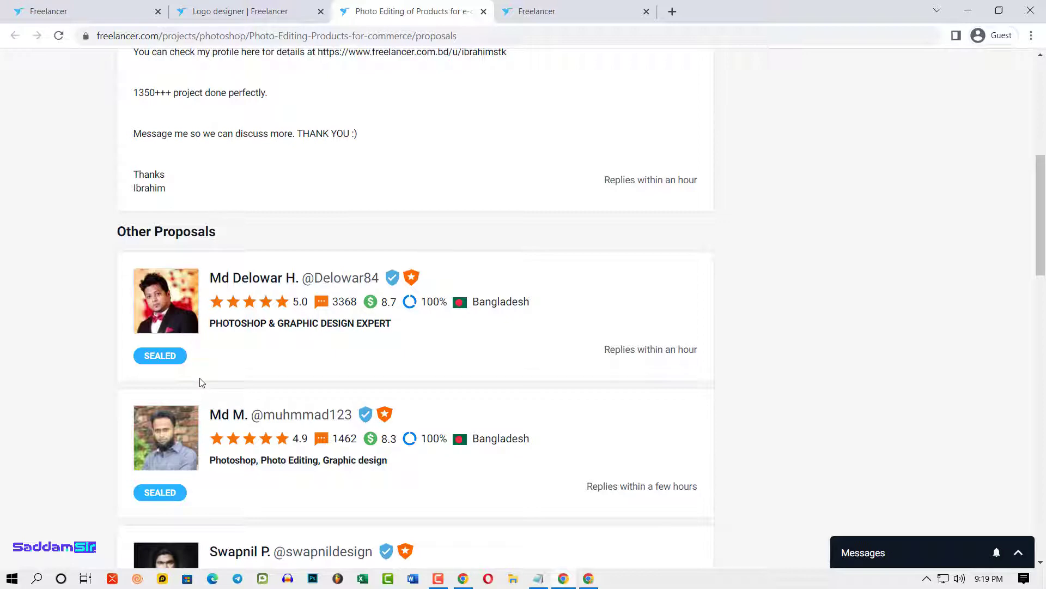
- Scroll to the first $30.00 USD bid and expand its full proposal message
scroll(402, 364, "down", 9)
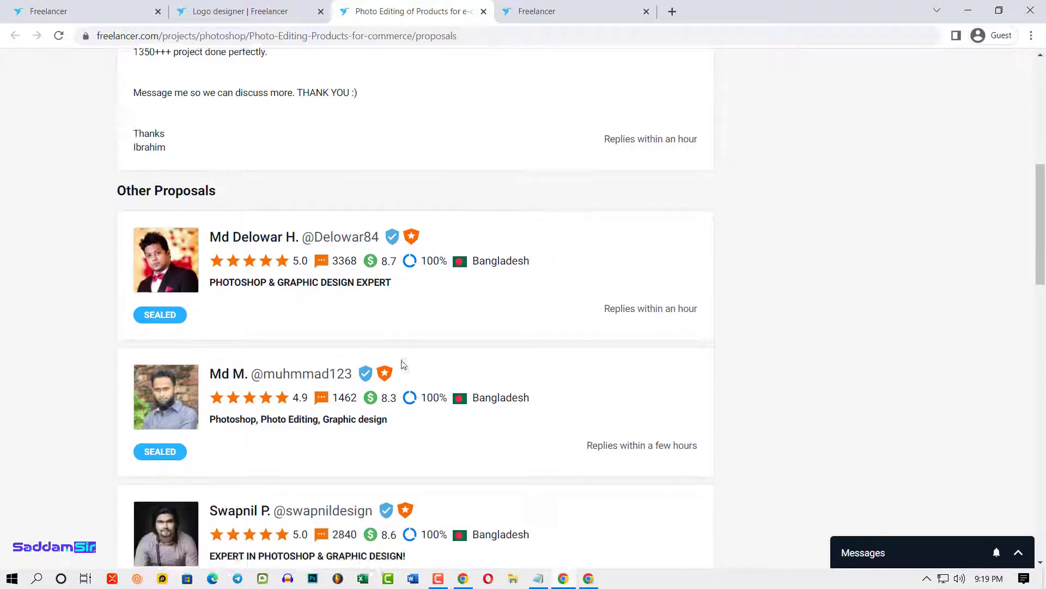
scroll(431, 309, "down", 1)
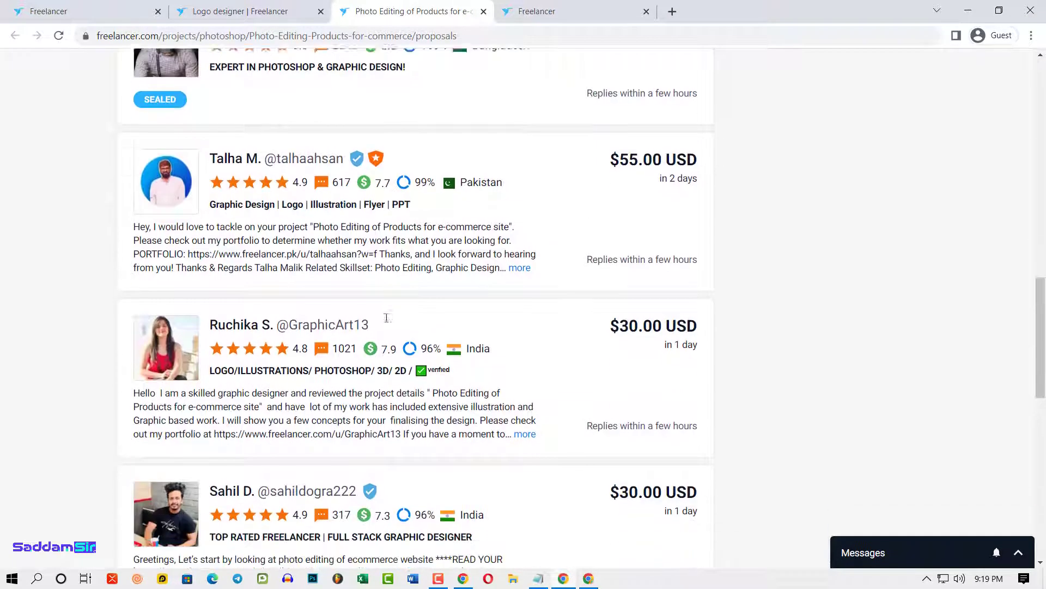
scroll(473, 273, "down", 3)
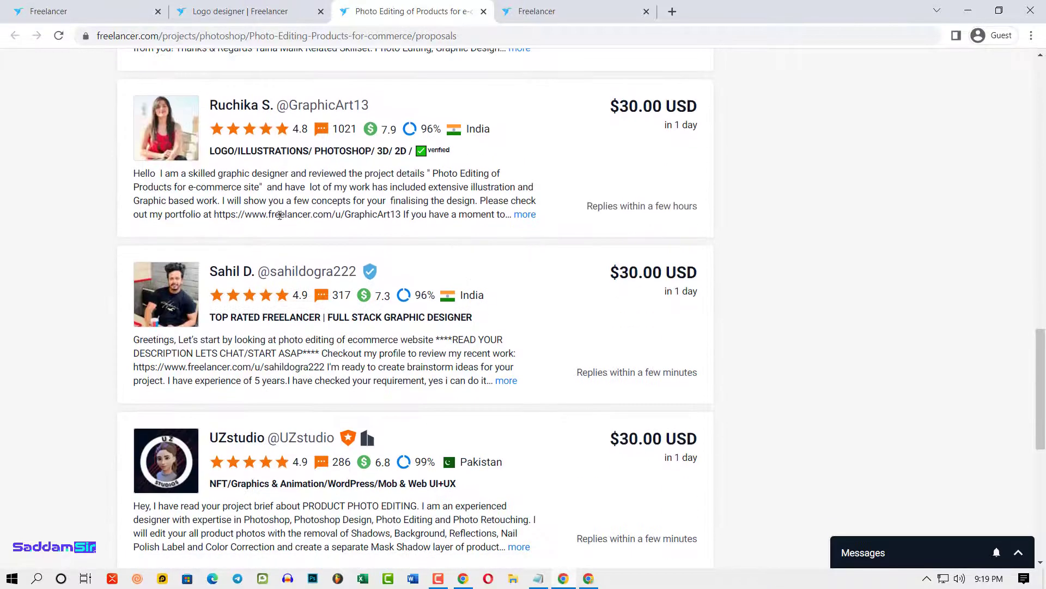
left_click(525, 215)
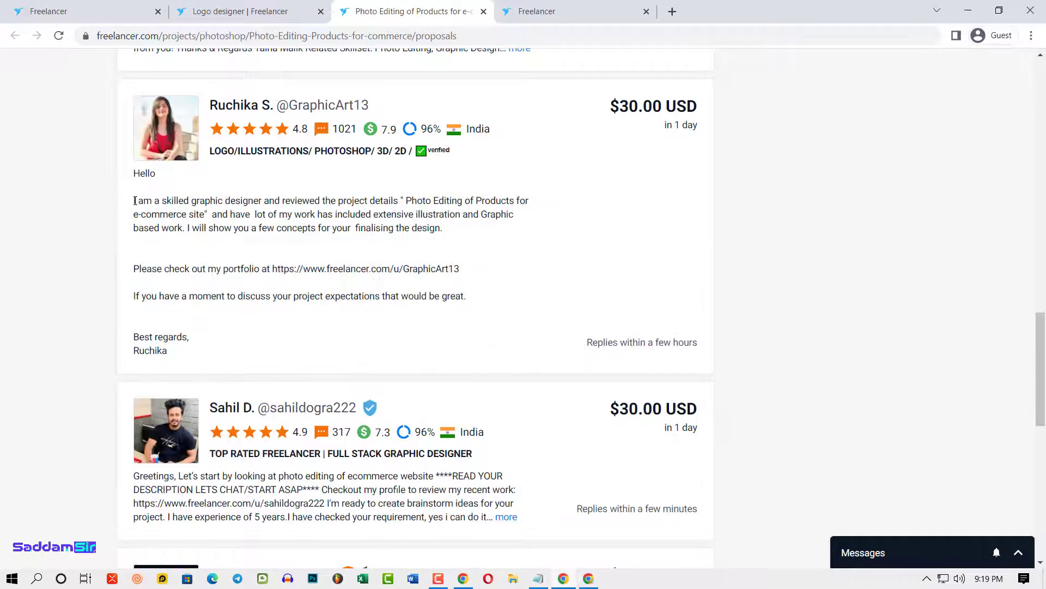
left_click_drag(133, 177, 305, 353)
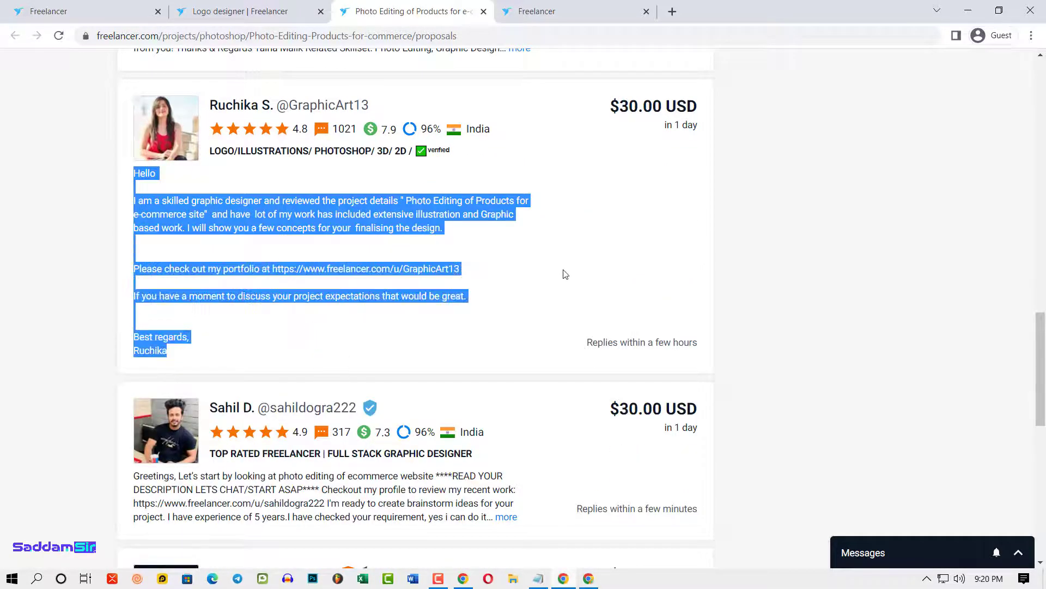
- Highlight the $30 proposal's message body, then scroll to the footer and back
scroll(432, 389, "down", 1)
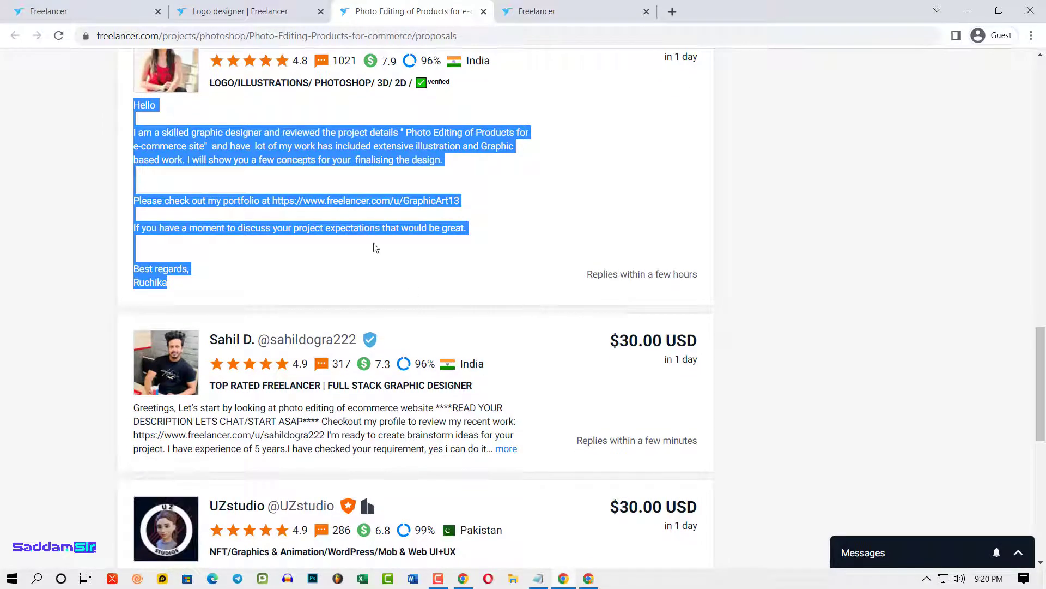
scroll(388, 297, "up", 2)
left_click(135, 281)
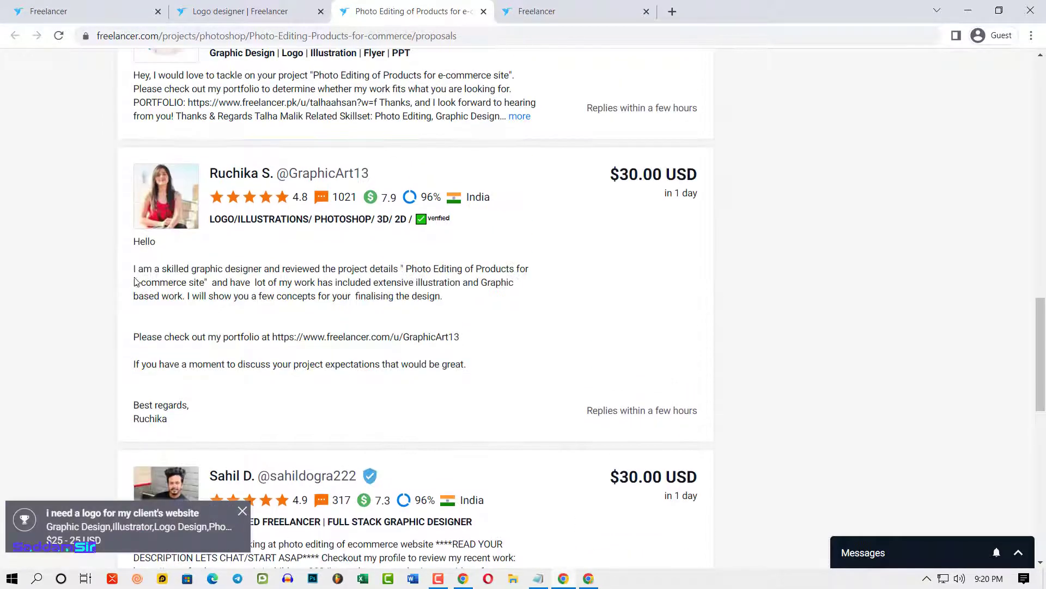
left_click_drag(131, 275, 572, 369)
scroll(572, 369, "down", 9)
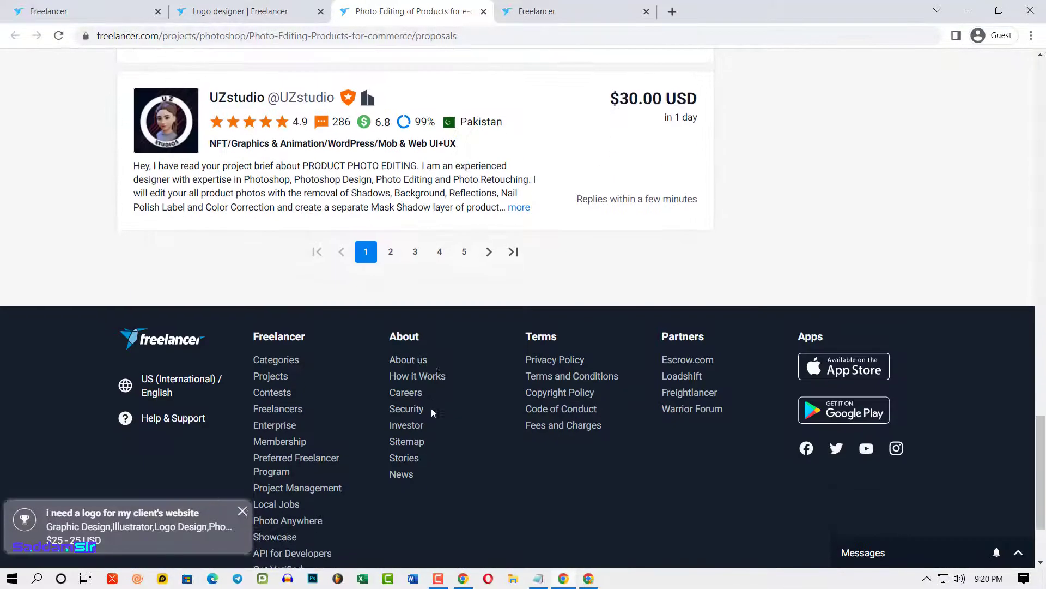
scroll(474, 271, "up", 20)
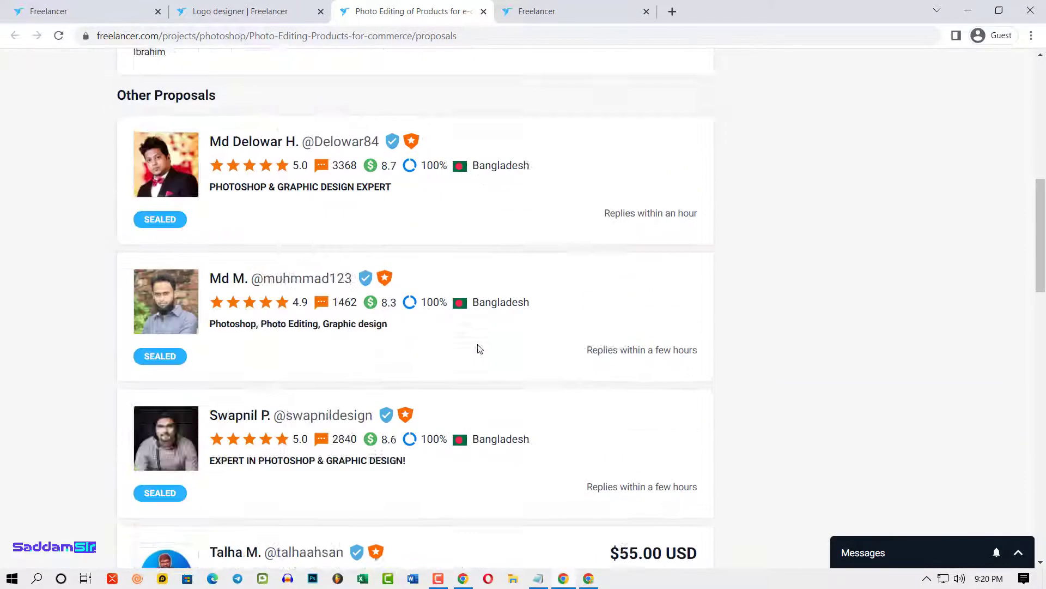
scroll(464, 289, "up", 1)
- Return to the Details tab and open the logo contest notification in a new tab
left_click(142, 170)
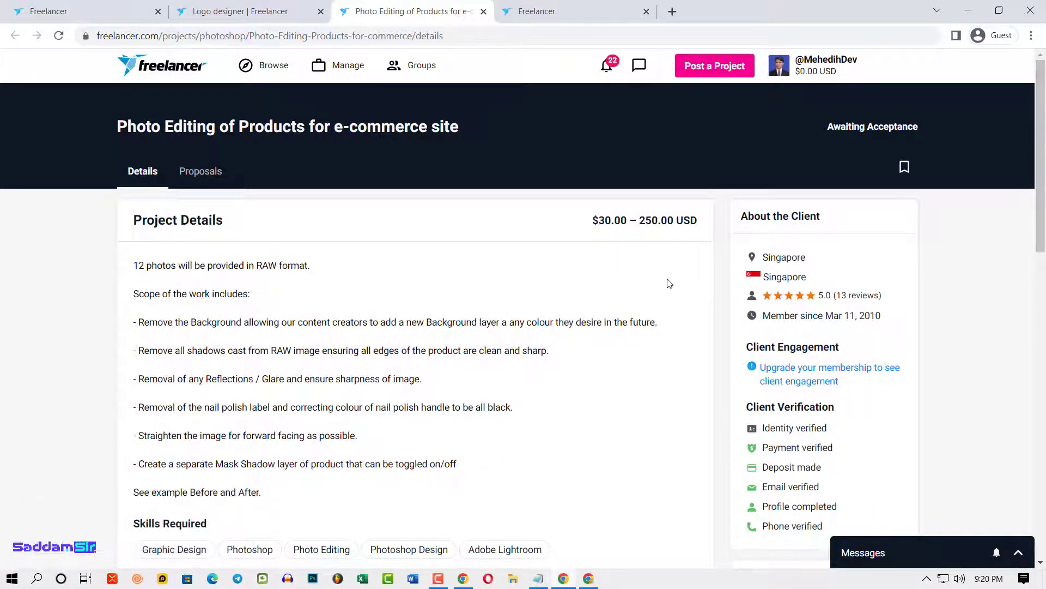
left_click(609, 68)
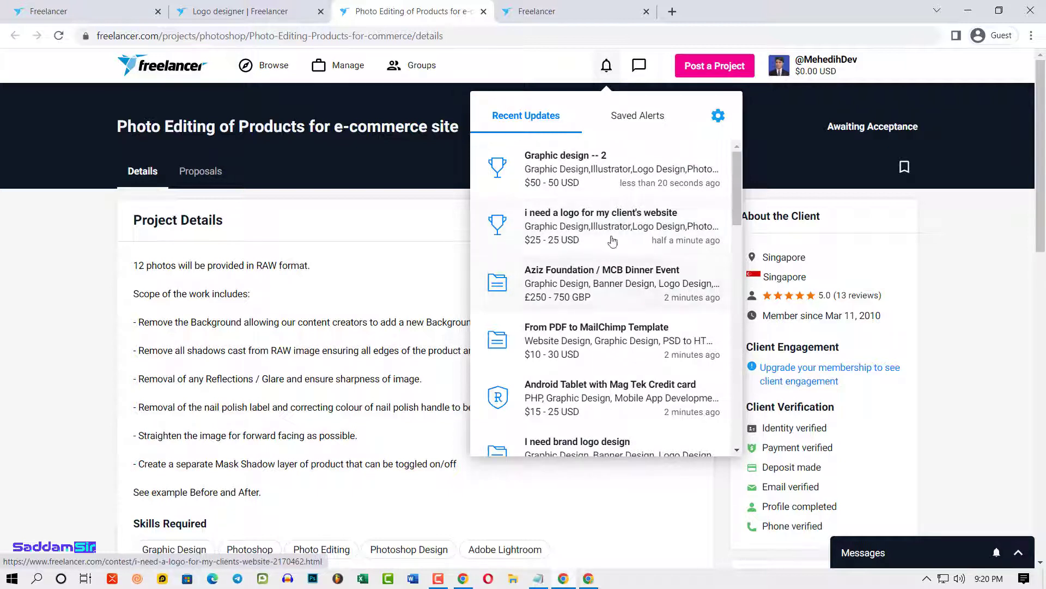
right_click(599, 210)
left_click(632, 219)
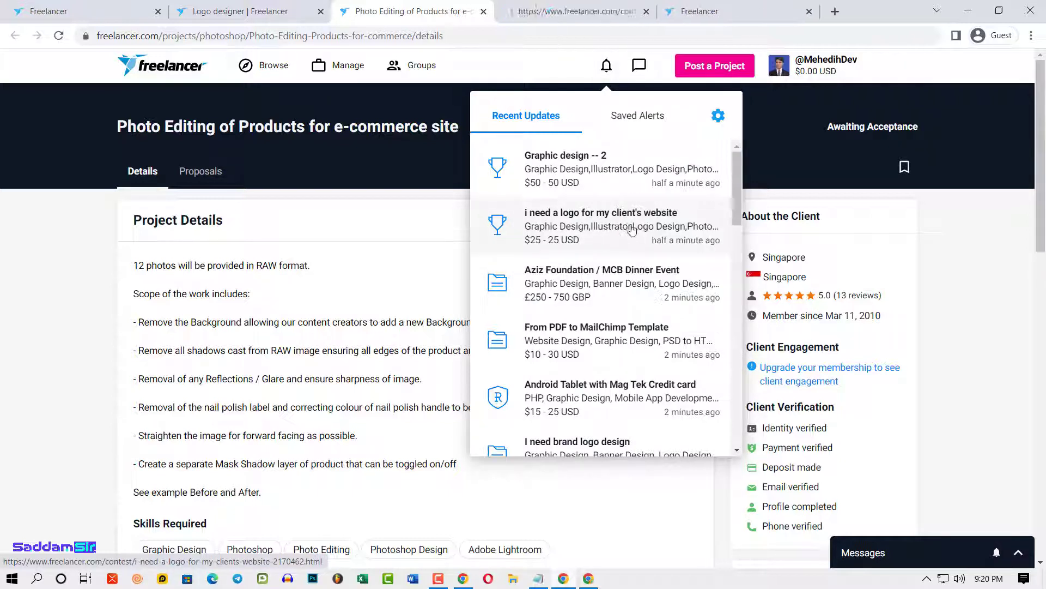
- Open the 'Graphic design -- 2' contest in a new tab too, then view the logo contest
middle_click(559, 159)
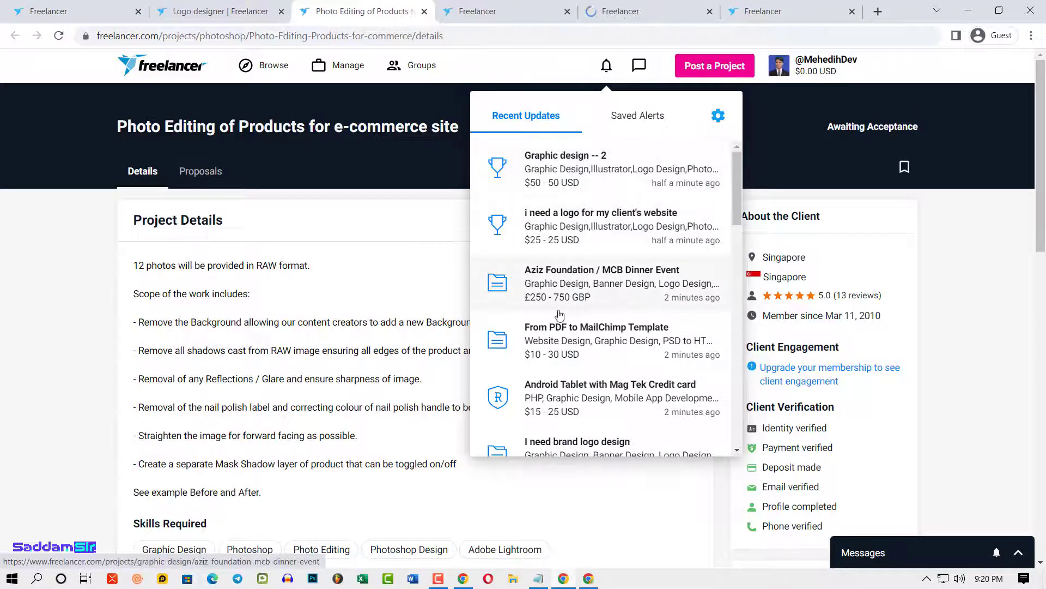
scroll(541, 395, "down", 1)
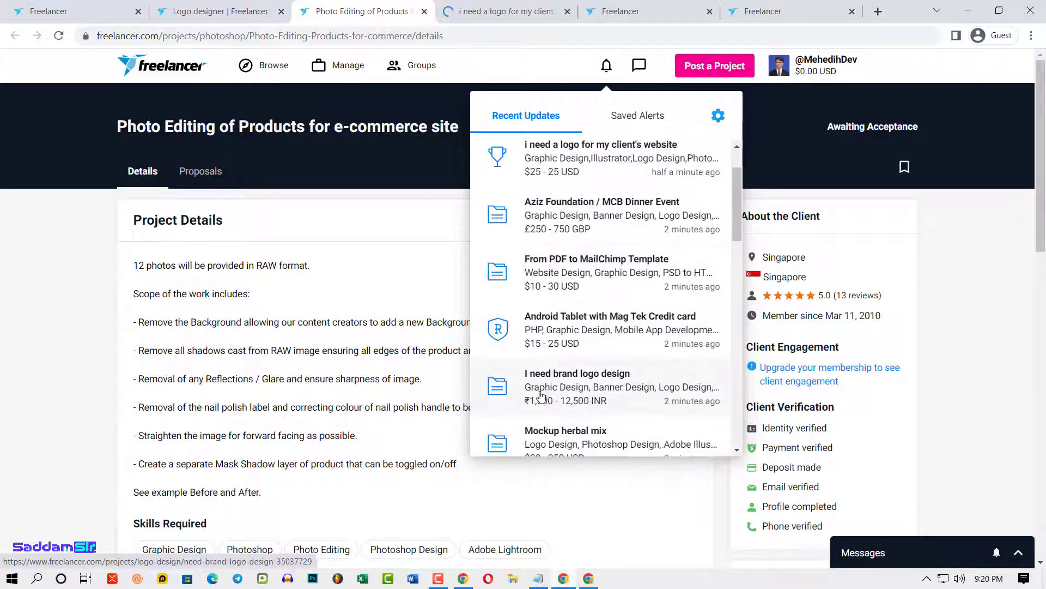
left_click(480, 11)
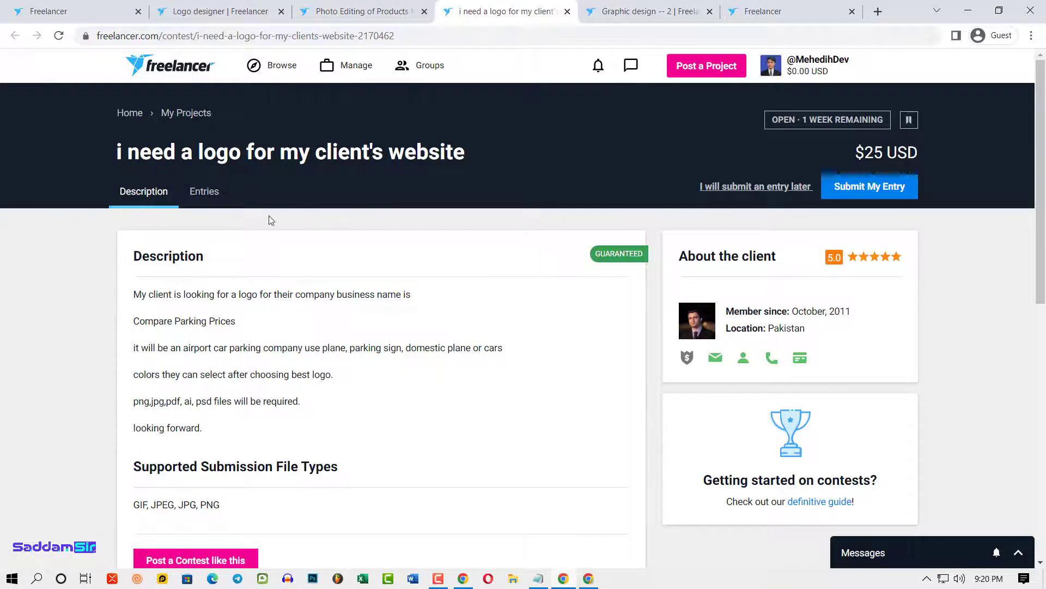
- Browse the logo contest's 97 entries, note its $25 prize, then switch to 'Graphic design -- 2'
left_click(205, 191)
scroll(321, 284, "down", 1)
scroll(321, 284, "up", 1)
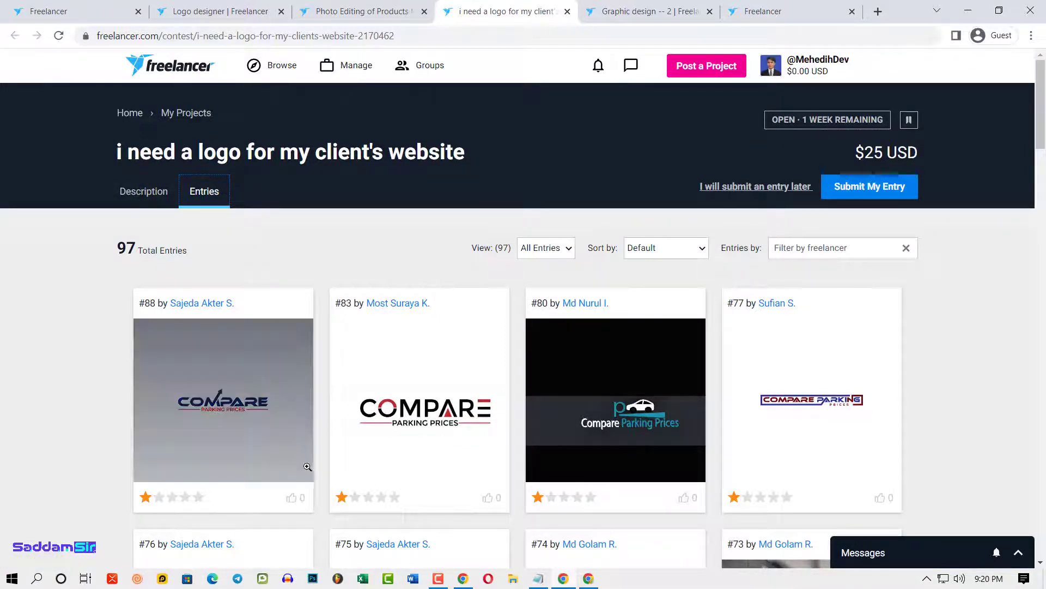
scroll(299, 468, "down", 3)
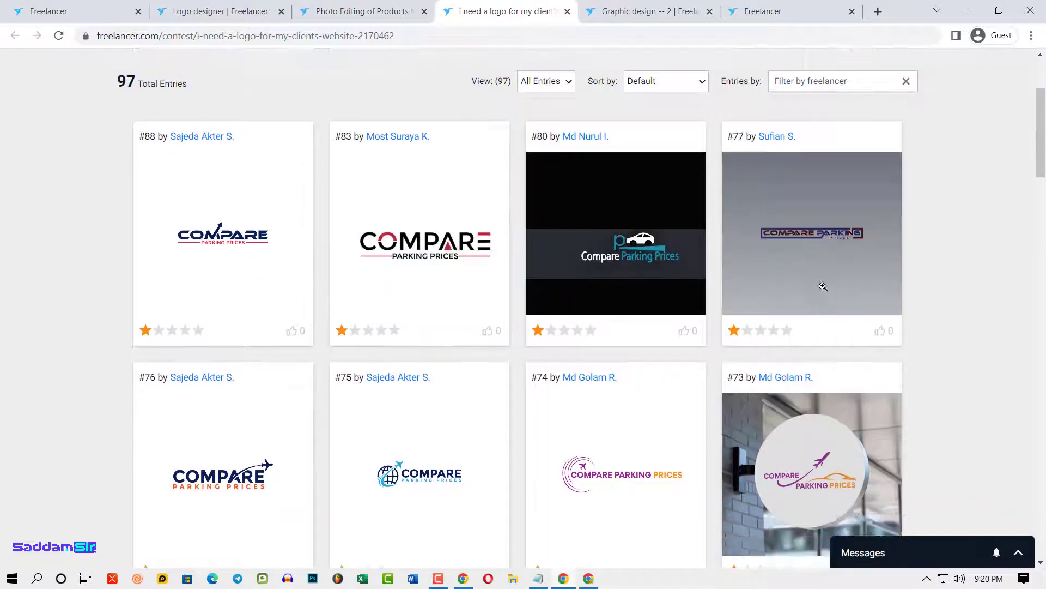
scroll(599, 382, "down", 5)
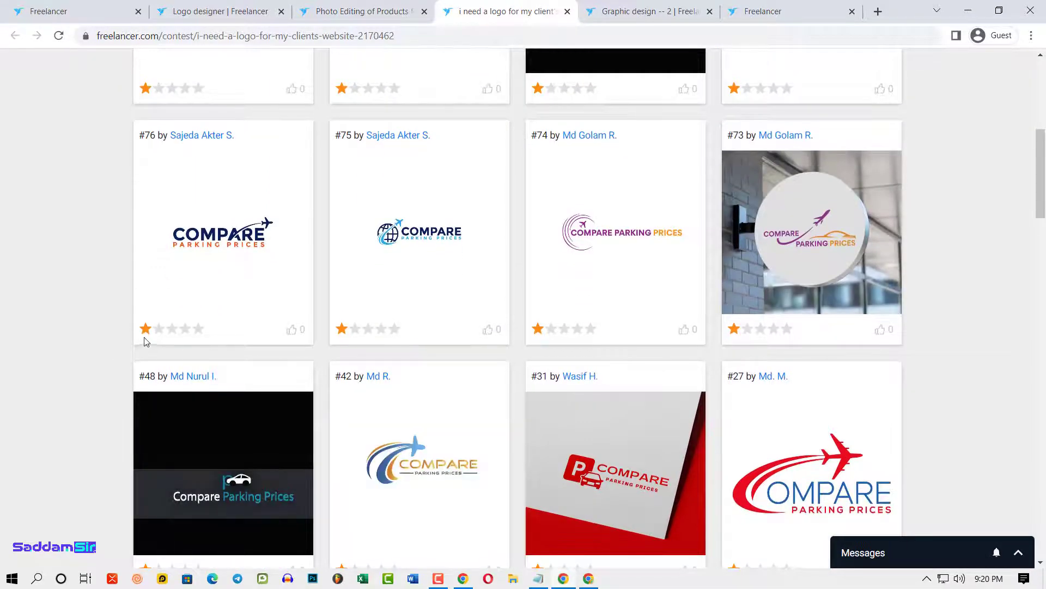
scroll(646, 327, "down", 13)
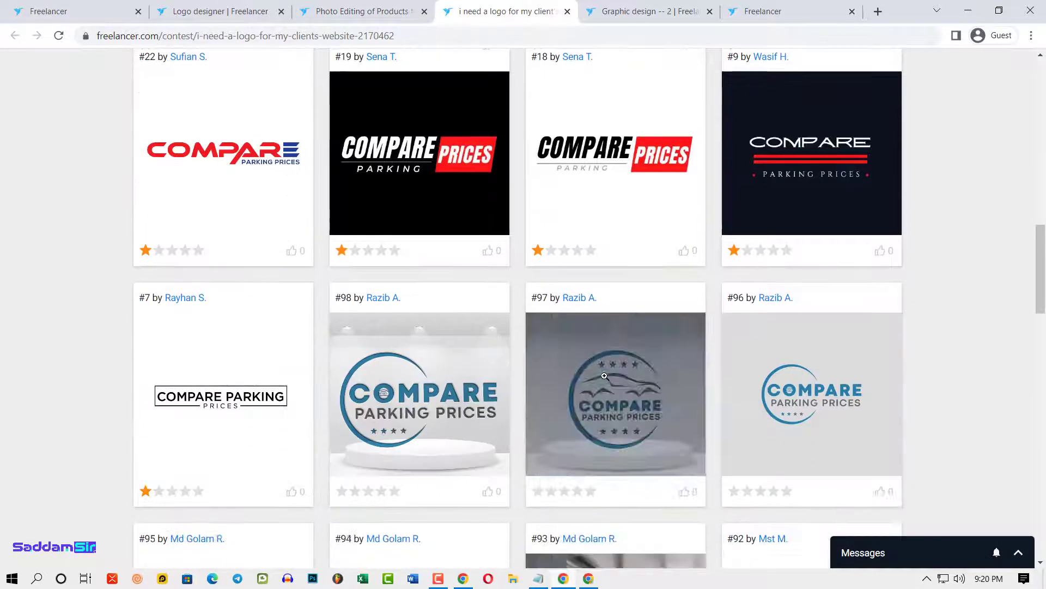
scroll(502, 438, "up", 18)
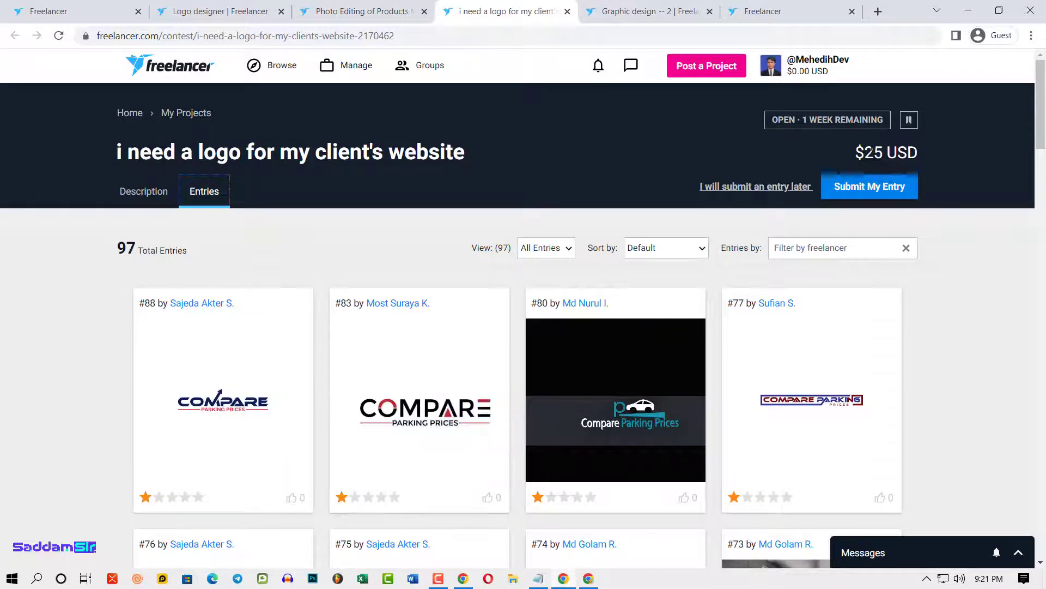
left_click_drag(864, 153, 897, 154)
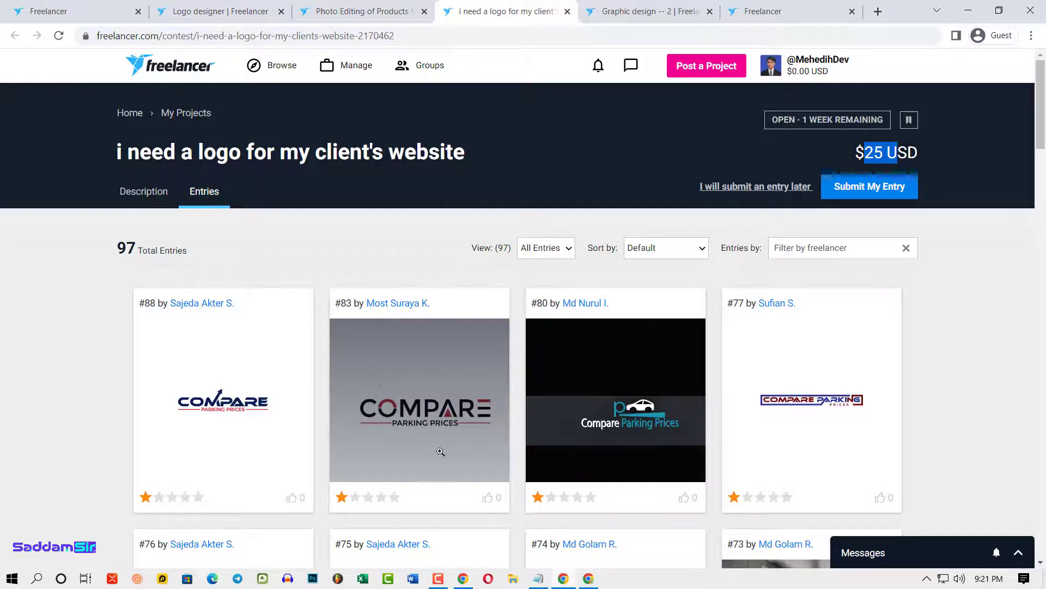
left_click(615, 7)
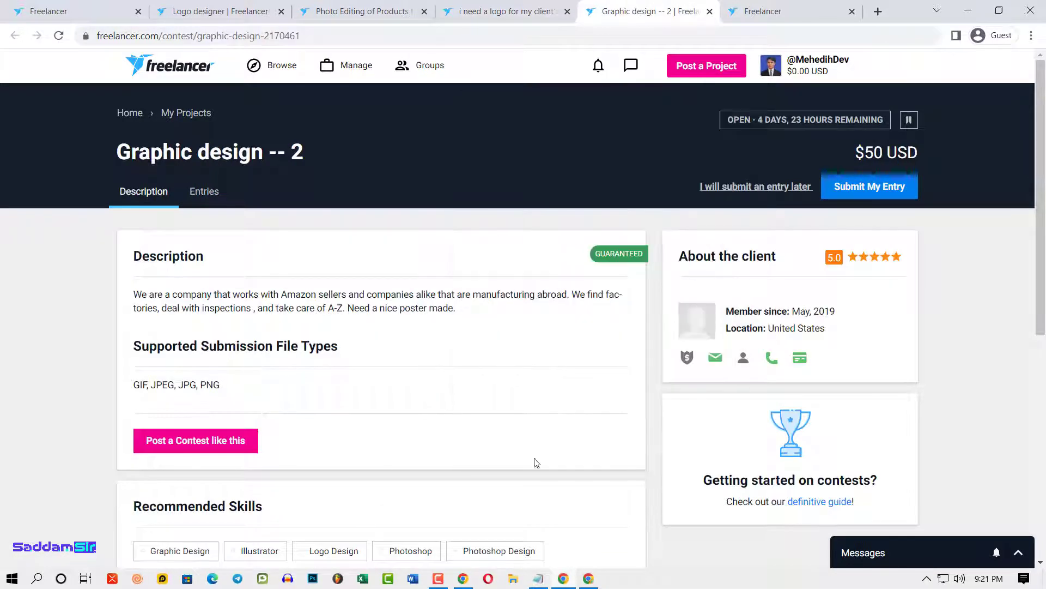
- Browse the 21 entries of the 'Graphic design -- 2' contest
left_click(208, 193)
scroll(816, 353, "down", 2)
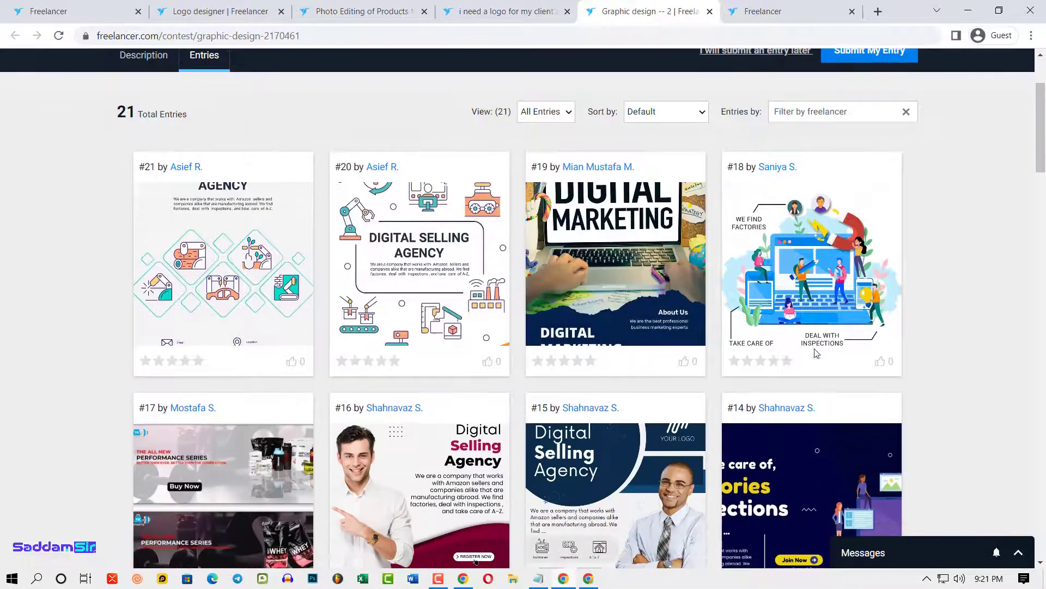
scroll(267, 282, "up", 2)
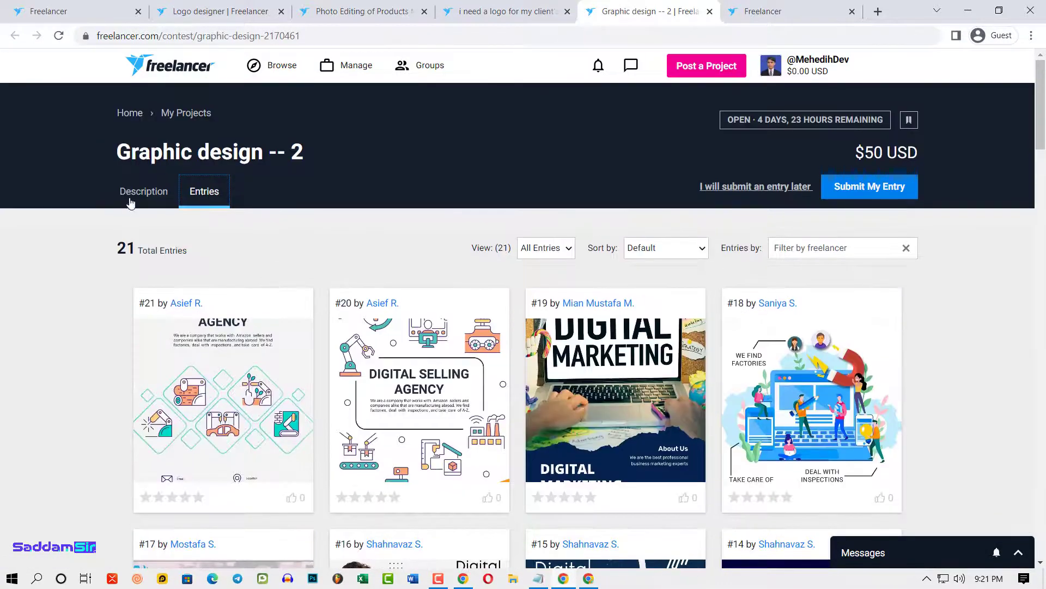
scroll(410, 307, "down", 3)
scroll(411, 306, "up", 3)
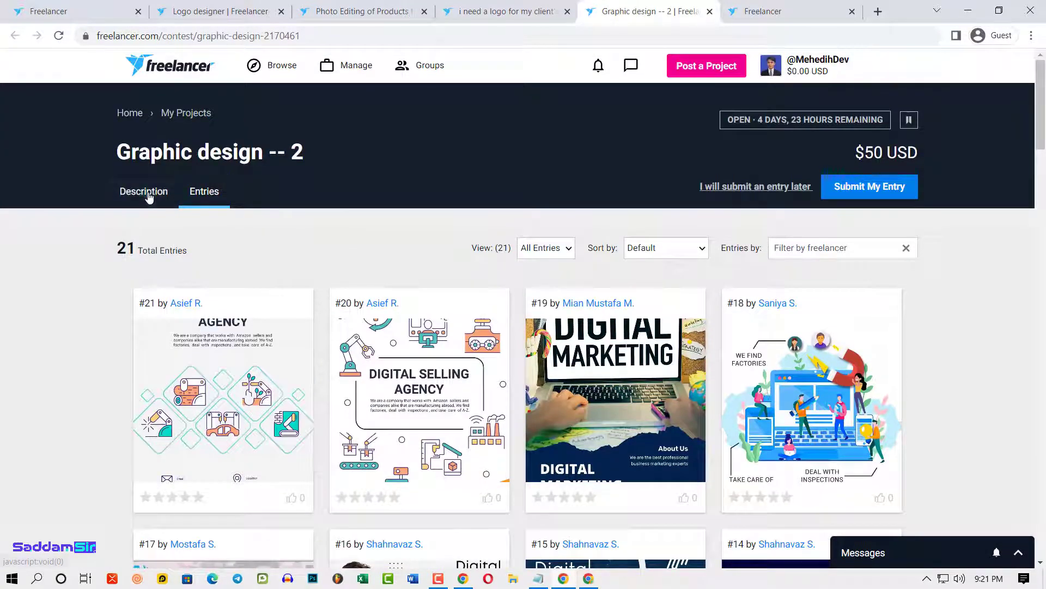
- Read the contest description, selecting its paragraph and skill tags
left_click(149, 198)
left_click_drag(134, 295, 494, 310)
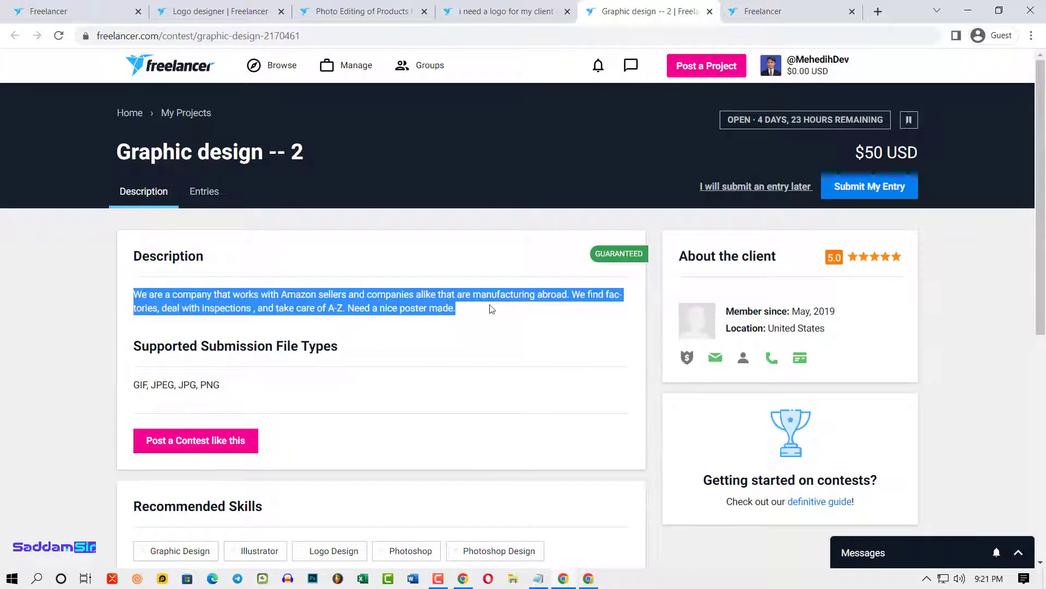
left_click(440, 311)
triple_click(164, 295)
left_click_drag(614, 256, 650, 279)
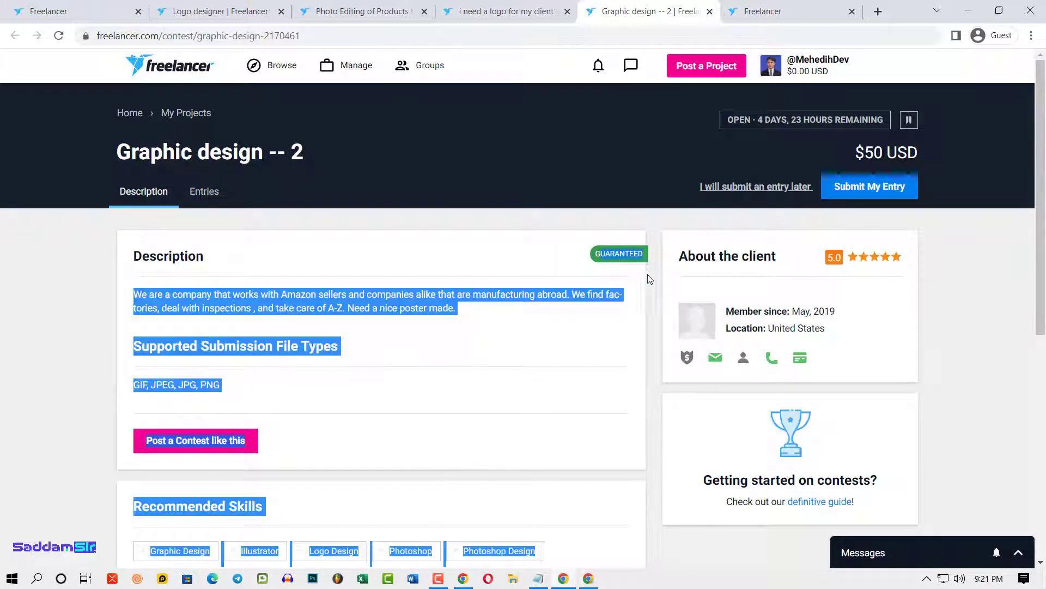
left_click(546, 328)
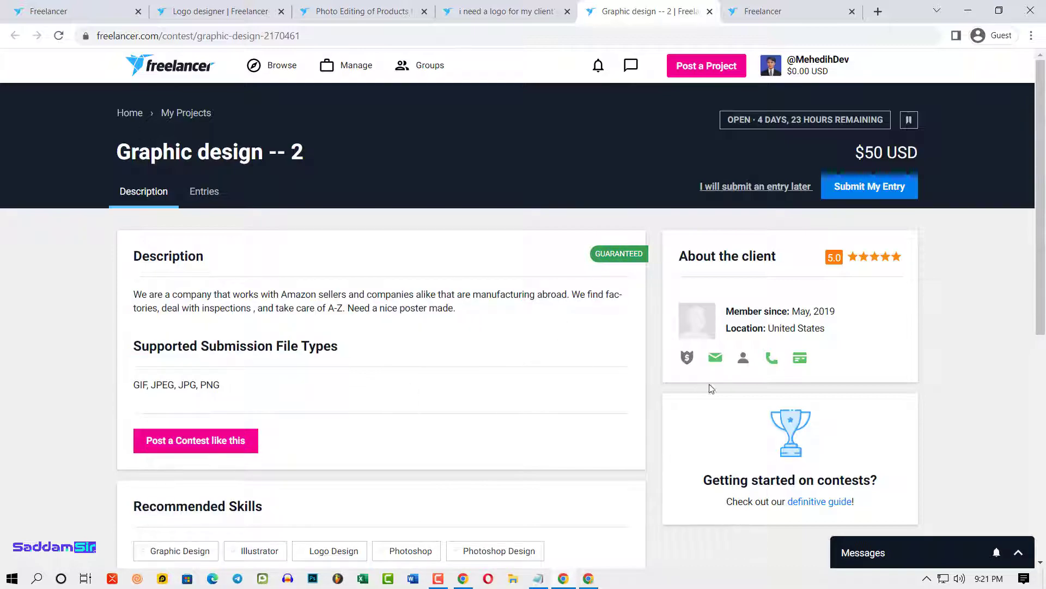
- Reopen the Entries tab, then go back to the logo contest tab
left_click(204, 191)
scroll(445, 163, "down", 6)
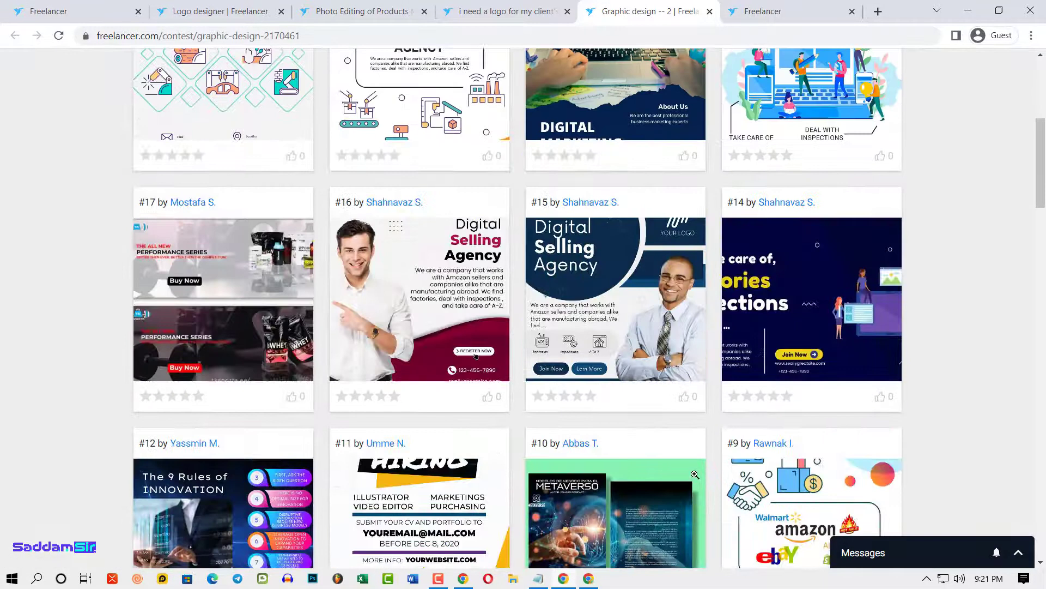
scroll(444, 85, "up", 4)
key("ctrl+shift+Tab")
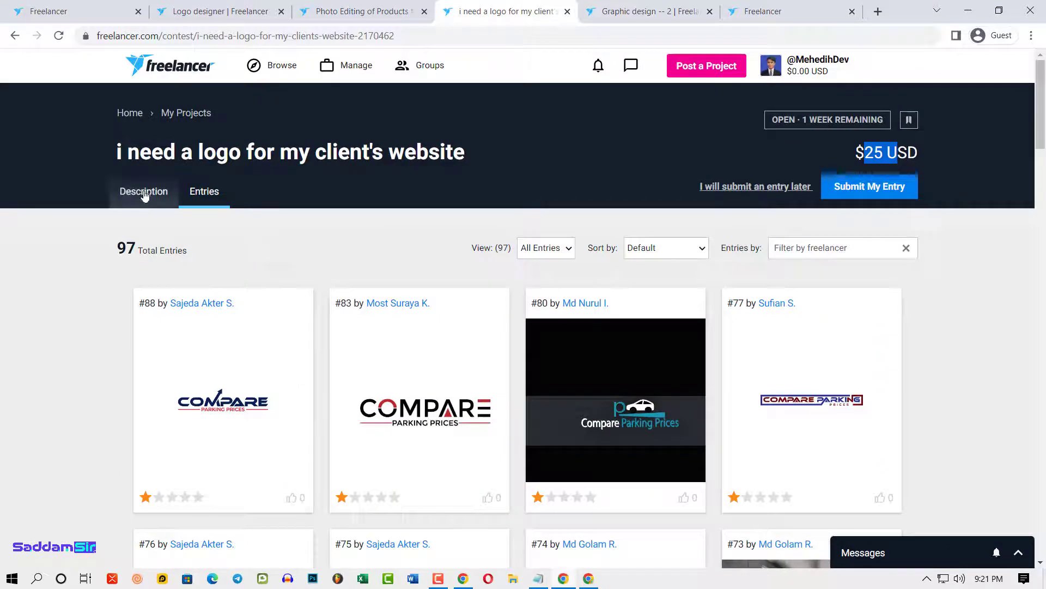
- Show the logo contest's description and check the site's browse and project menus
left_click(144, 192)
left_click(283, 66)
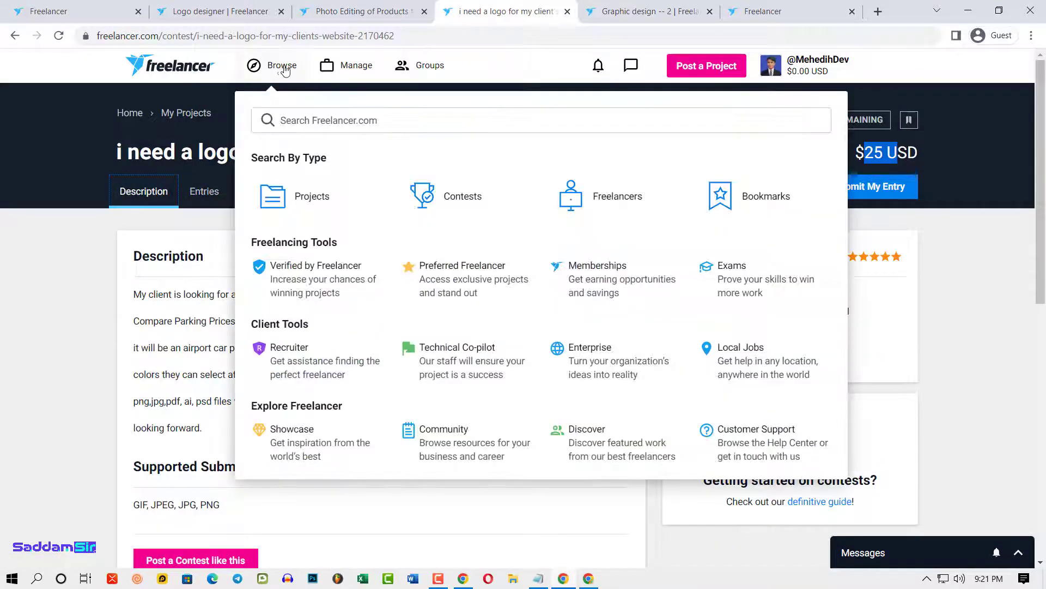
left_click(54, 358)
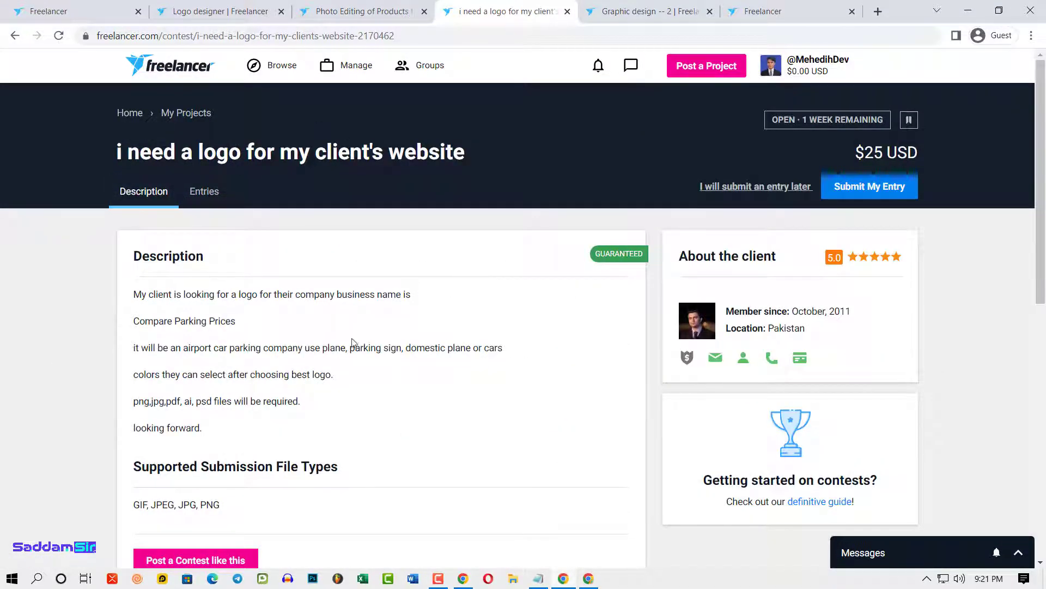
left_click(283, 65)
left_click(357, 65)
- From the Recent Updates notifications, open the 'I need brand logo design' project
left_click(631, 66)
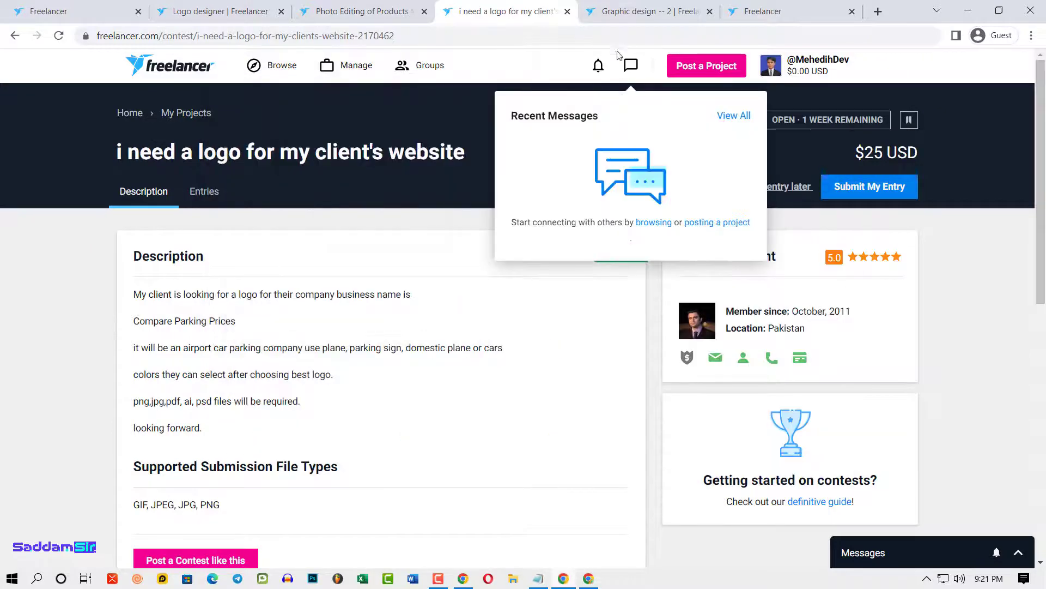
left_click(598, 66)
scroll(537, 332, "down", 3)
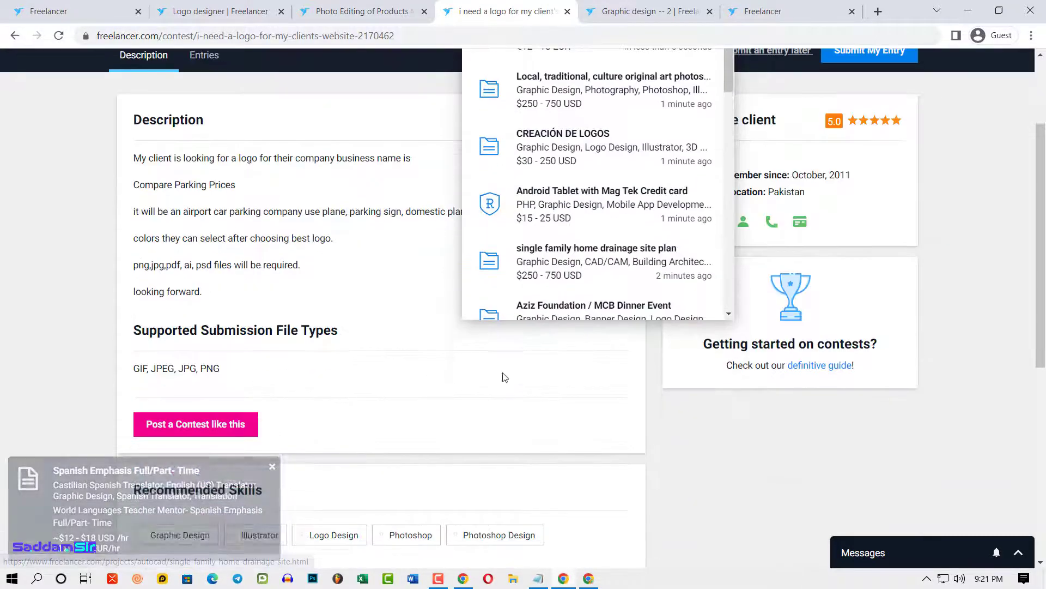
scroll(502, 362, "up", 3)
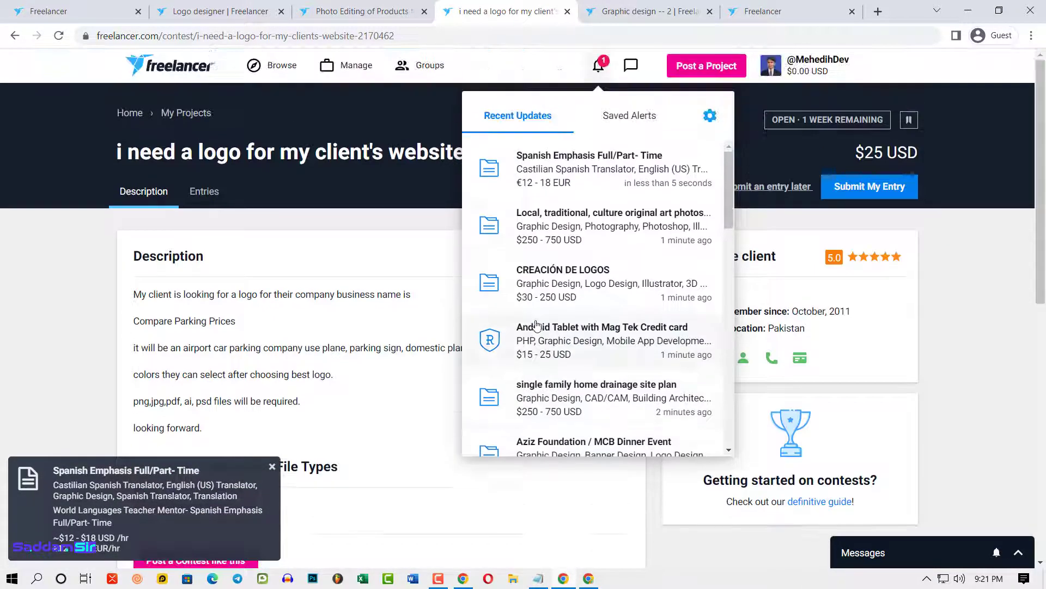
left_click(602, 326)
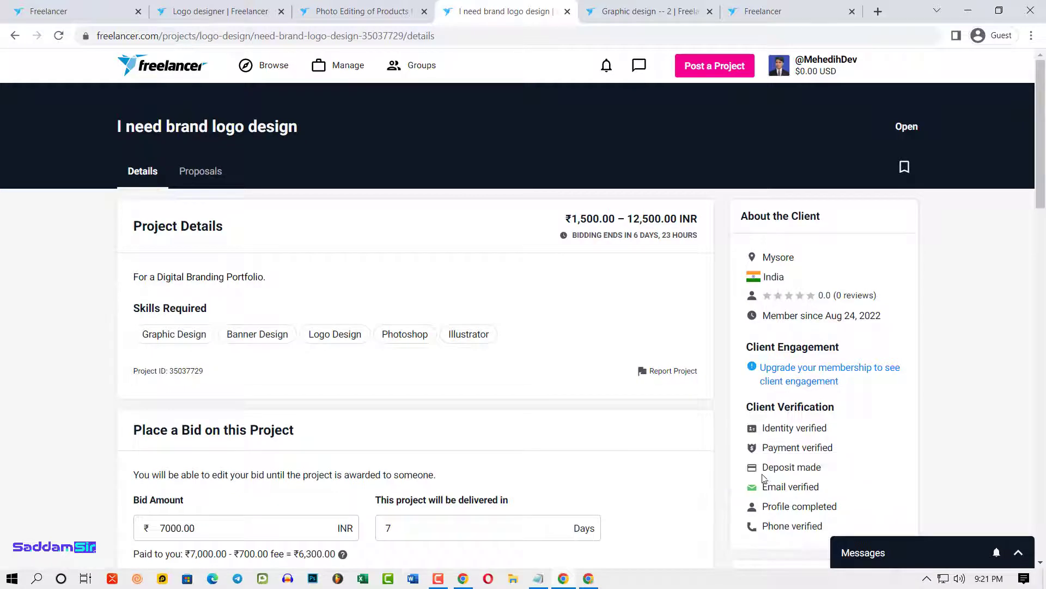
- Open the Creazione Logo contest from the Recent Updates notifications
left_click_drag(762, 468, 821, 467)
left_click(418, 64)
left_click(607, 64)
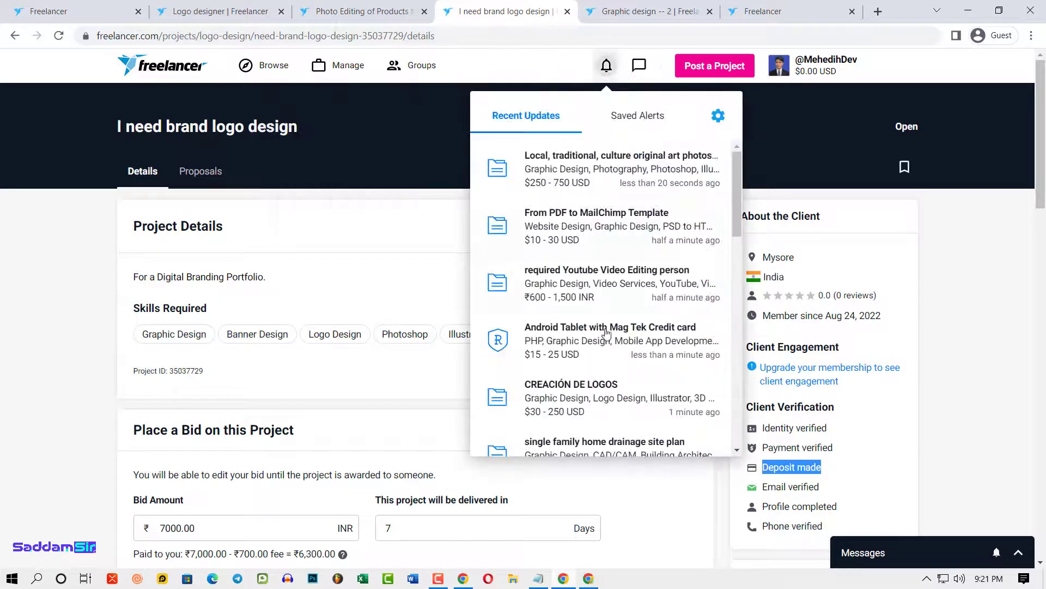
scroll(608, 334, "down", 3)
scroll(611, 357, "down", 1)
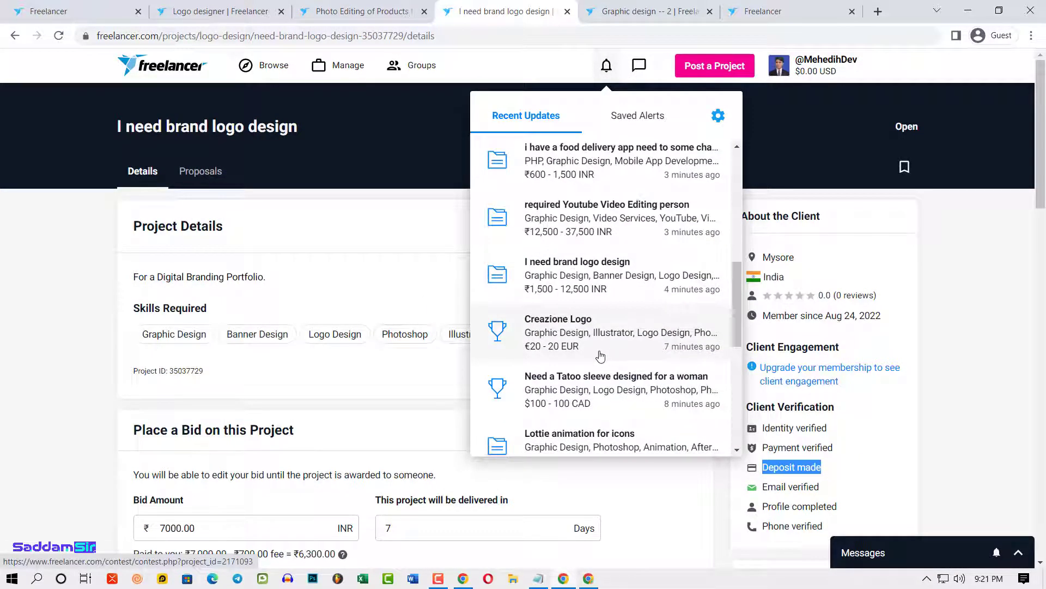
left_click(555, 326)
- From refreshed notifications, open the 'Local, traditional, culture original art photos -- 2' project
left_click(607, 65)
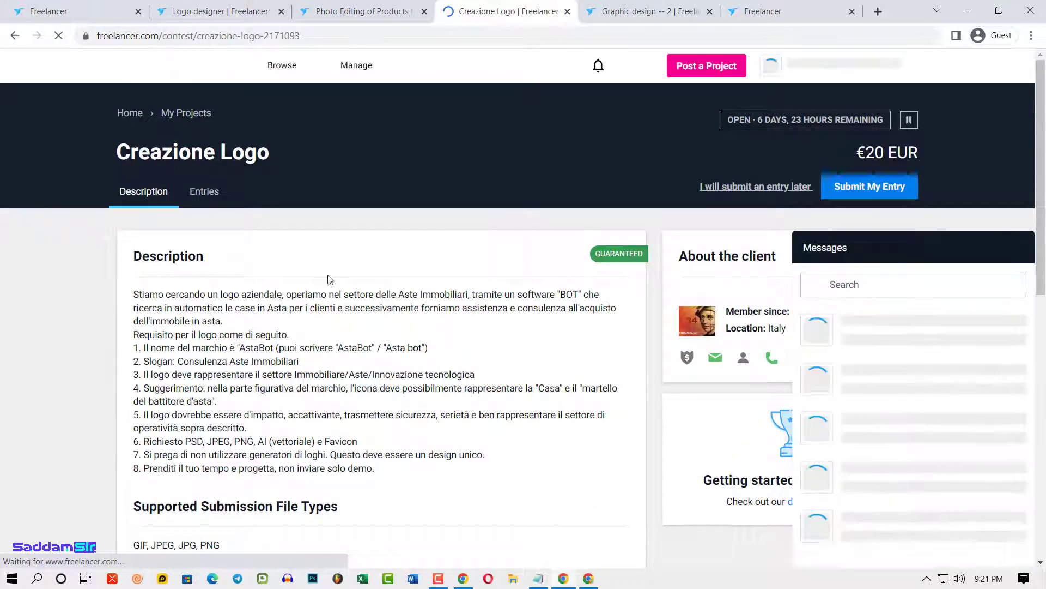
left_click(598, 65)
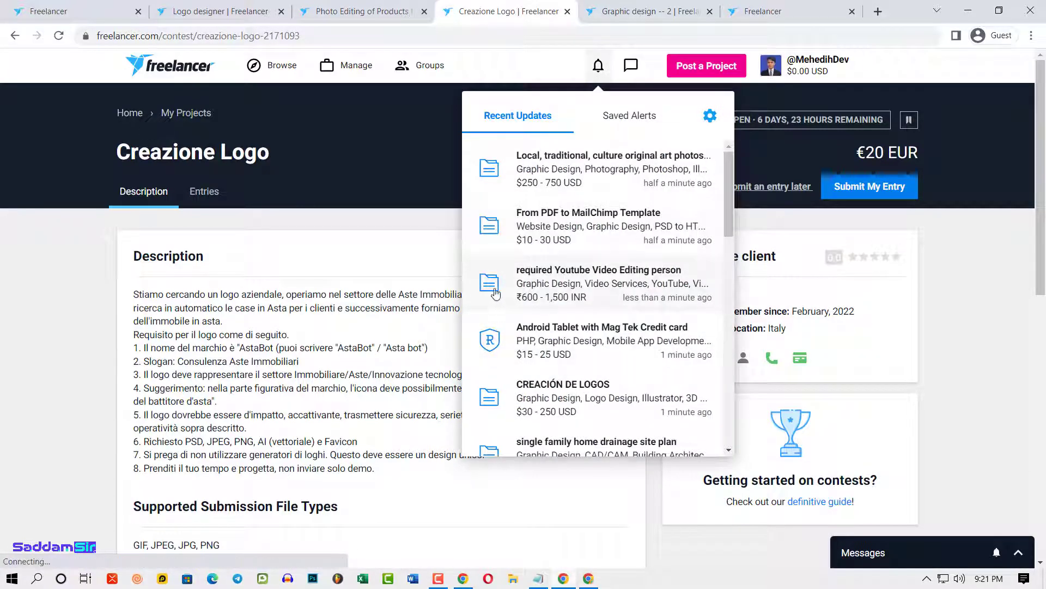
scroll(497, 338, "down", 5)
scroll(501, 361, "down", 4)
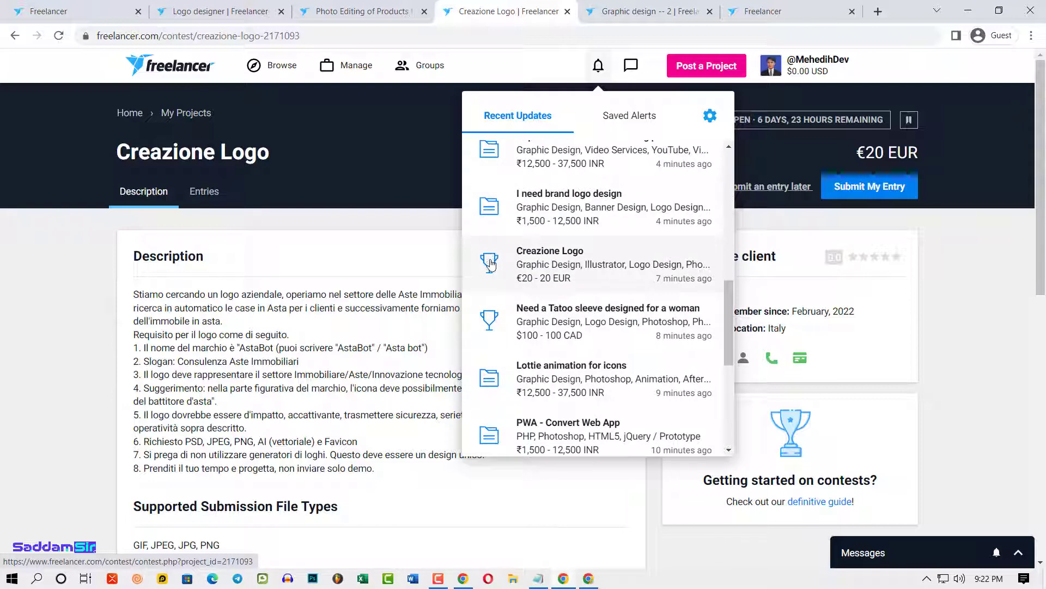
scroll(490, 261, "up", 1)
scroll(500, 273, "down", 8)
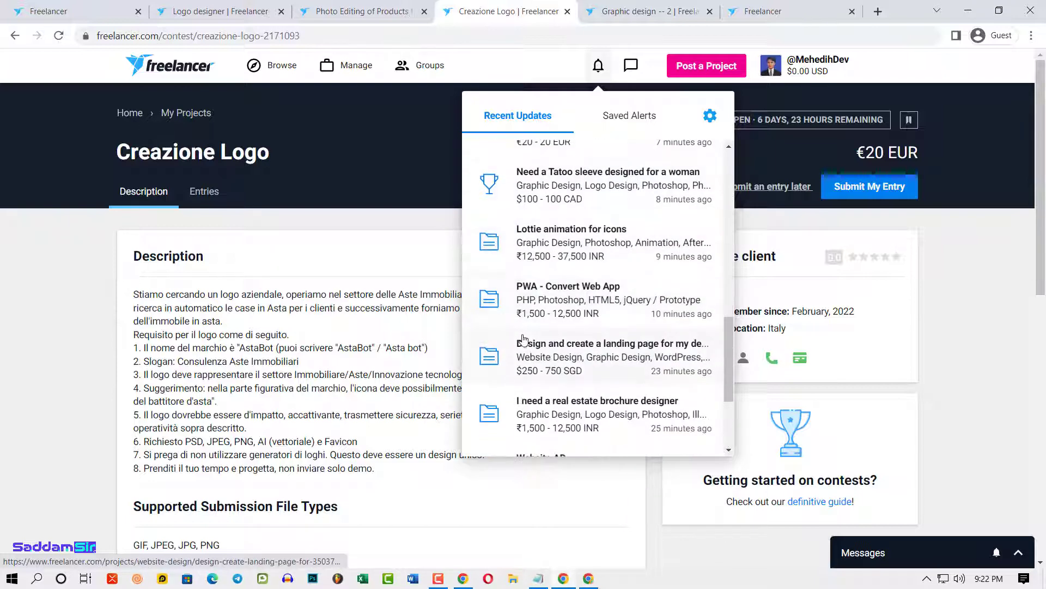
scroll(597, 383, "down", 2)
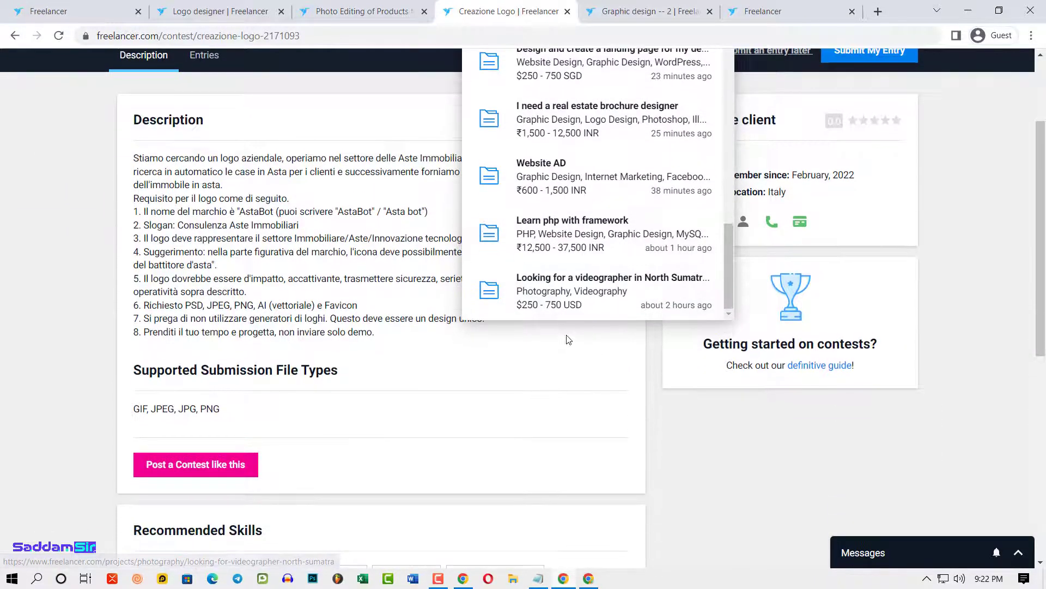
scroll(594, 327, "up", 10)
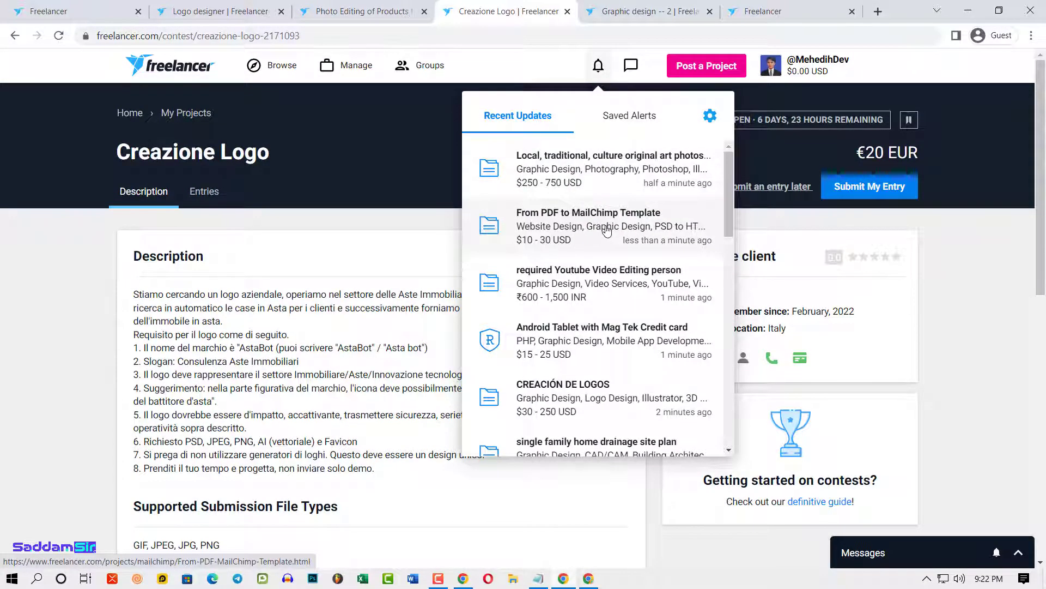
left_click(602, 152)
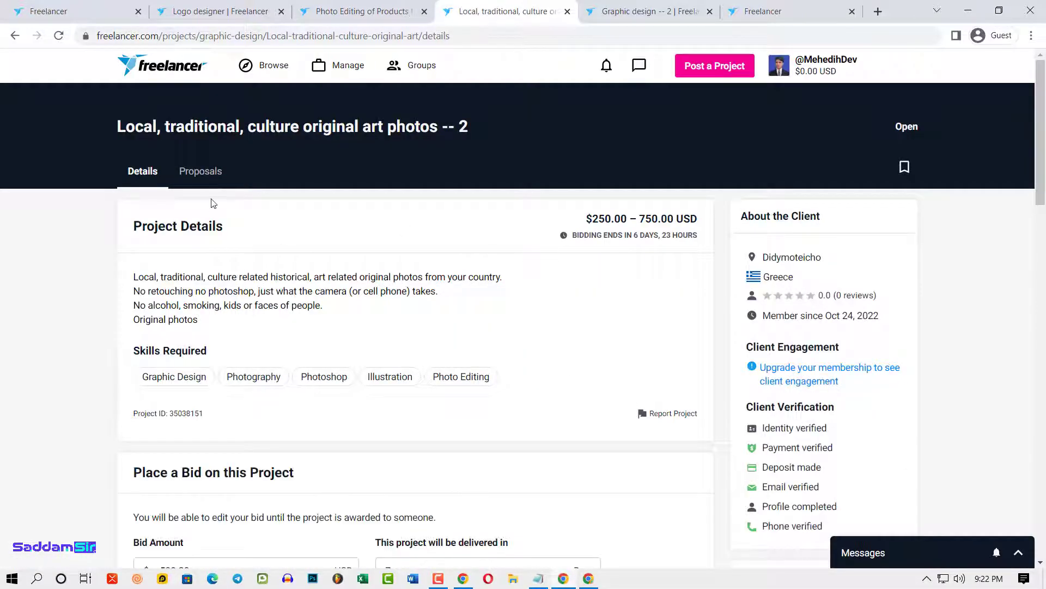
- Read the 24 bids on the art photos project, expanding the first proposal's full text
left_click(200, 171)
double_click(777, 230)
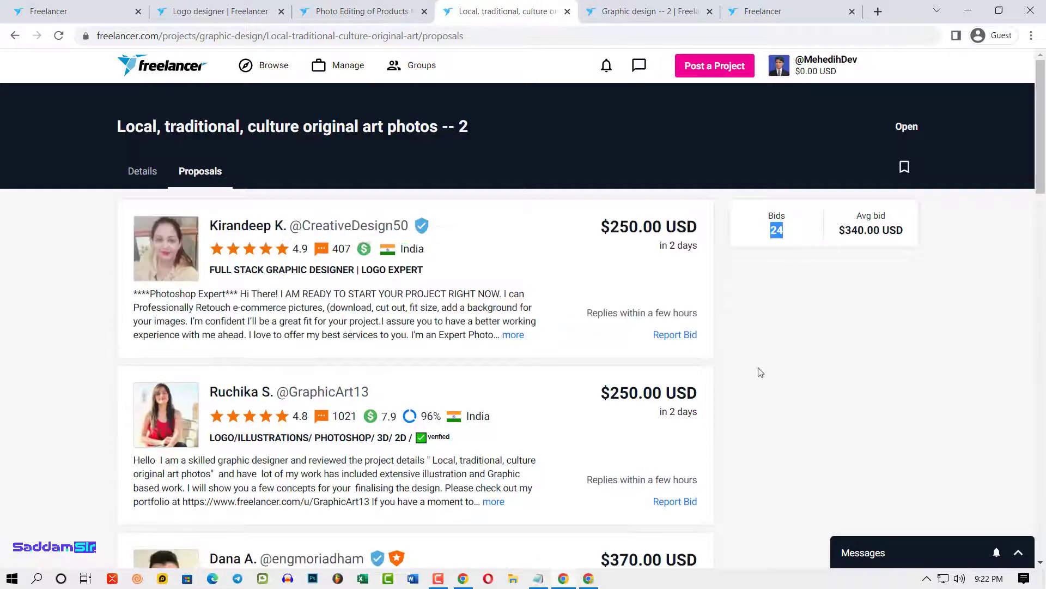
scroll(204, 351, "down", 3)
left_click(511, 198)
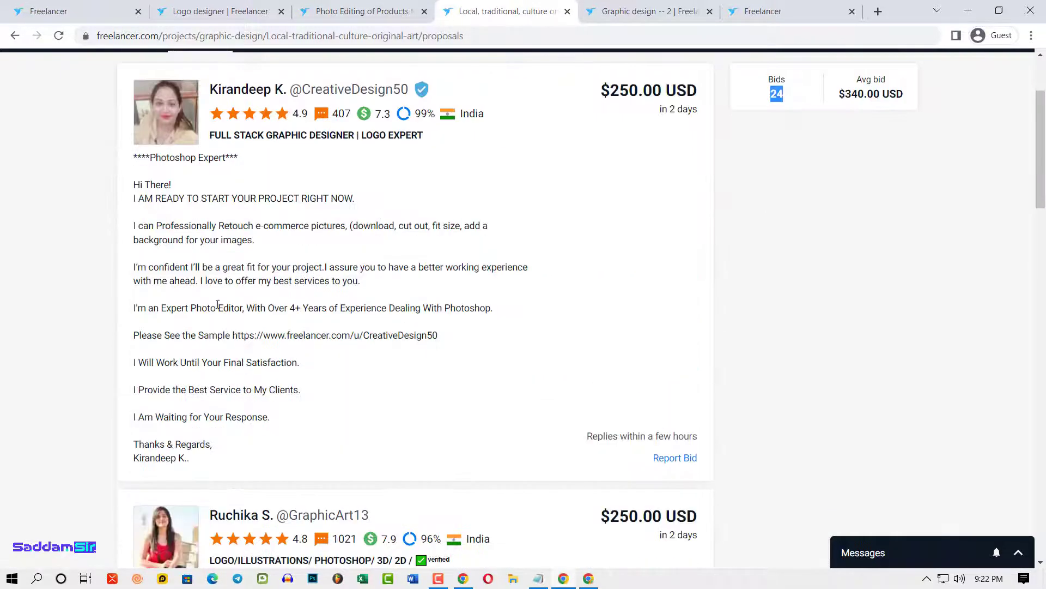
left_click_drag(141, 189, 270, 418)
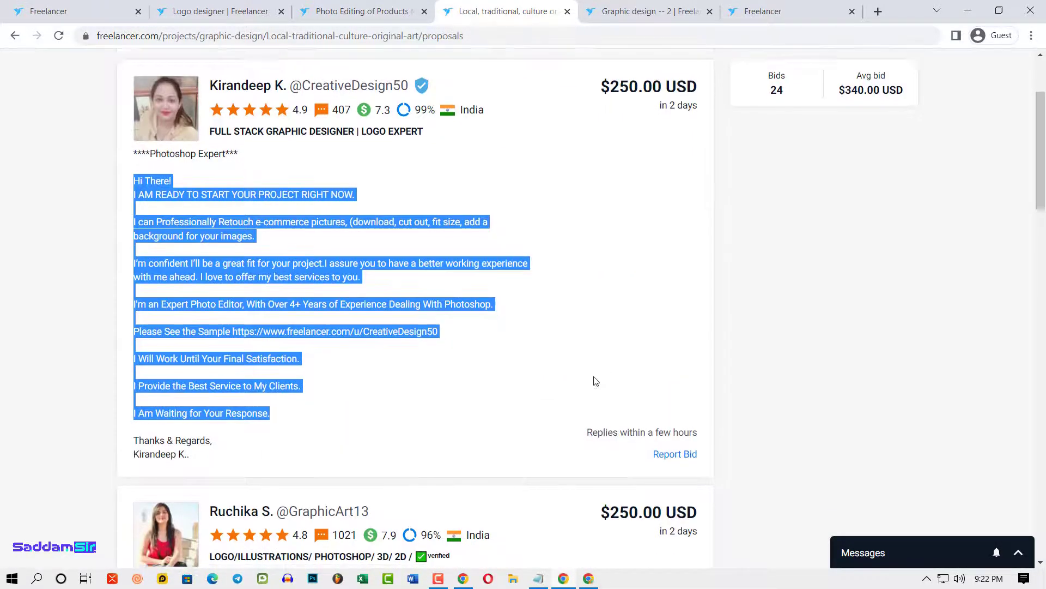
scroll(594, 381, "down", 6)
scroll(344, 261, "up", 9)
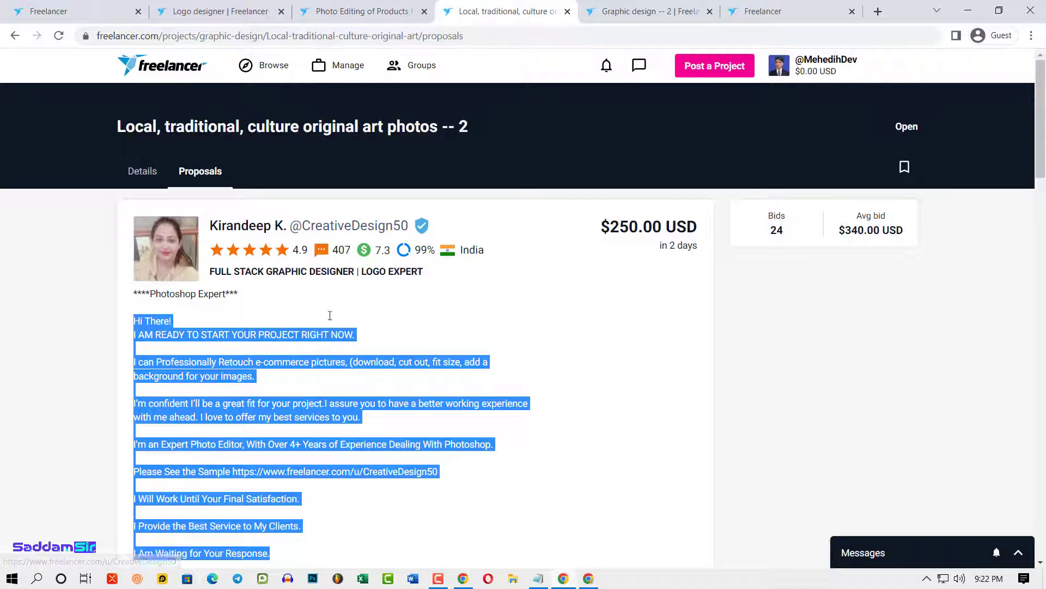
key("alt+Left")
left_click_drag(135, 285, 235, 324)
- Open the newest ₹750–1,250 INR per hour article-writing project from Recent Updates
left_click(607, 65)
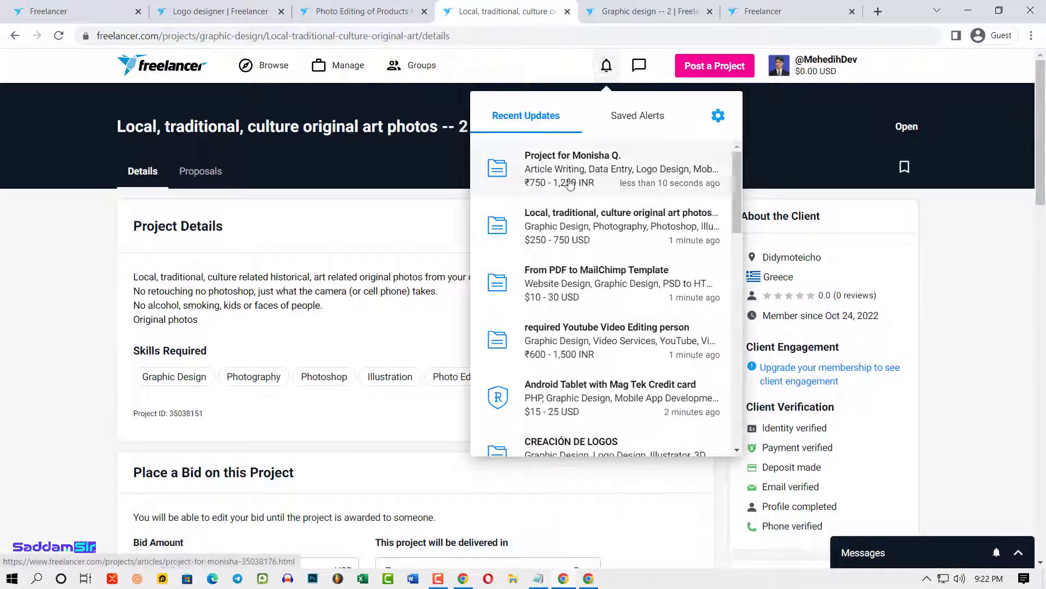
left_click(570, 183)
left_click(609, 65)
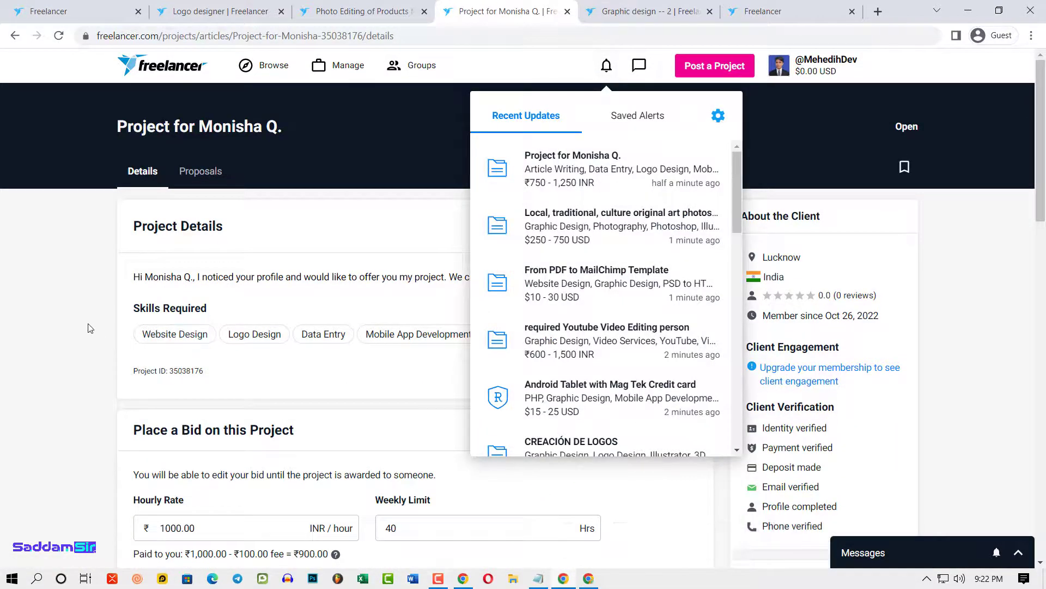
left_click(957, 397)
scroll(818, 425, "down", 4)
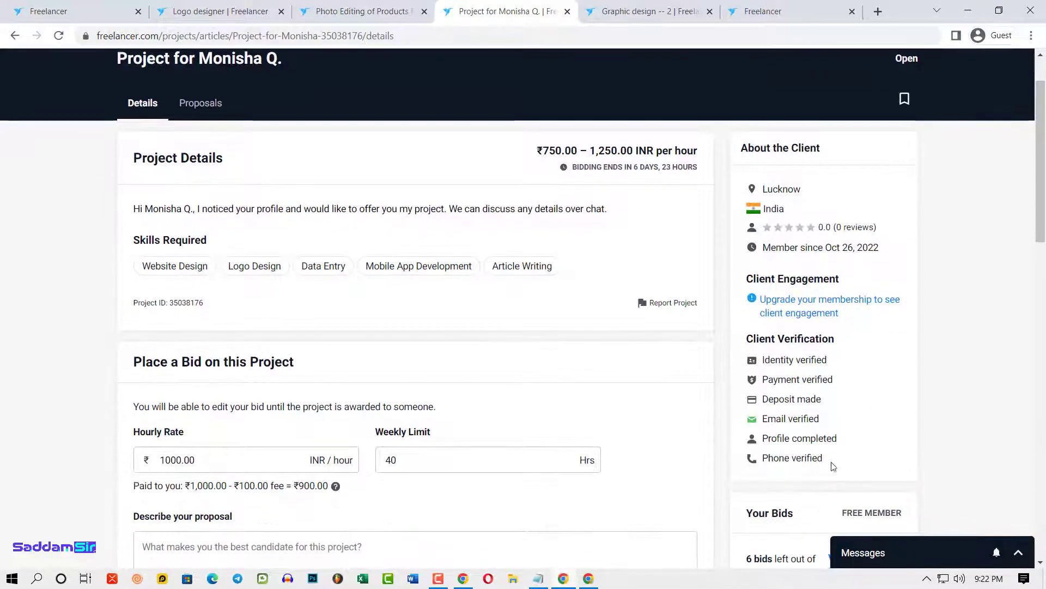
scroll(730, 178, "up", 4)
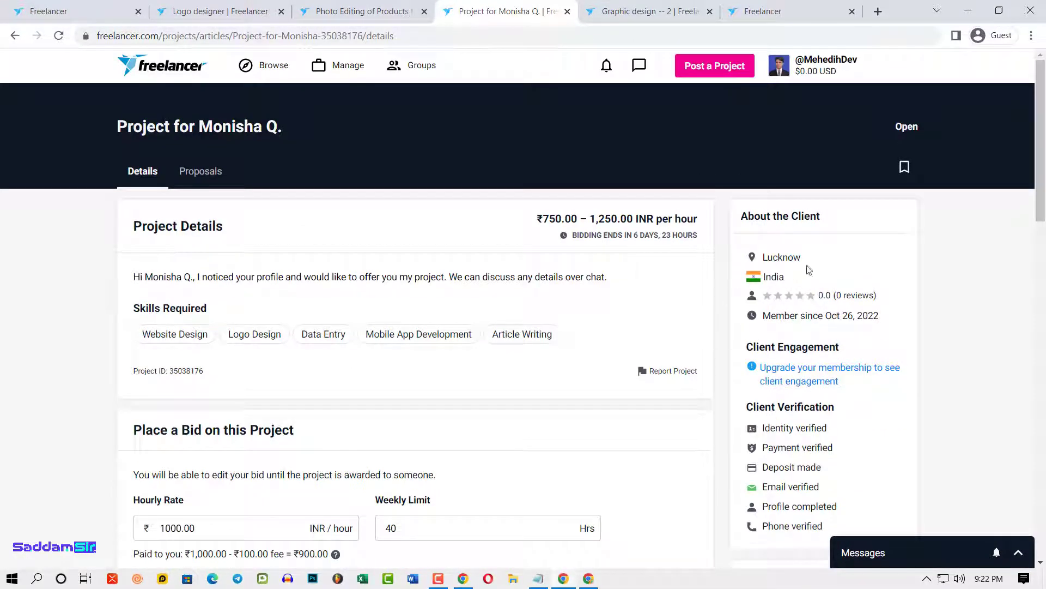
scroll(600, 316, "down", 3)
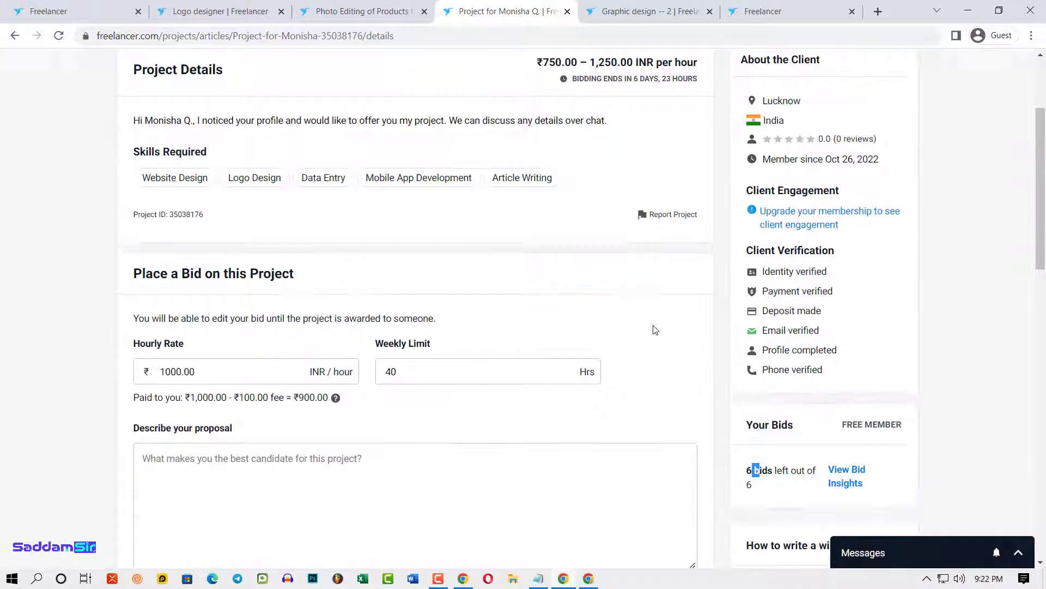
scroll(652, 327, "up", 3)
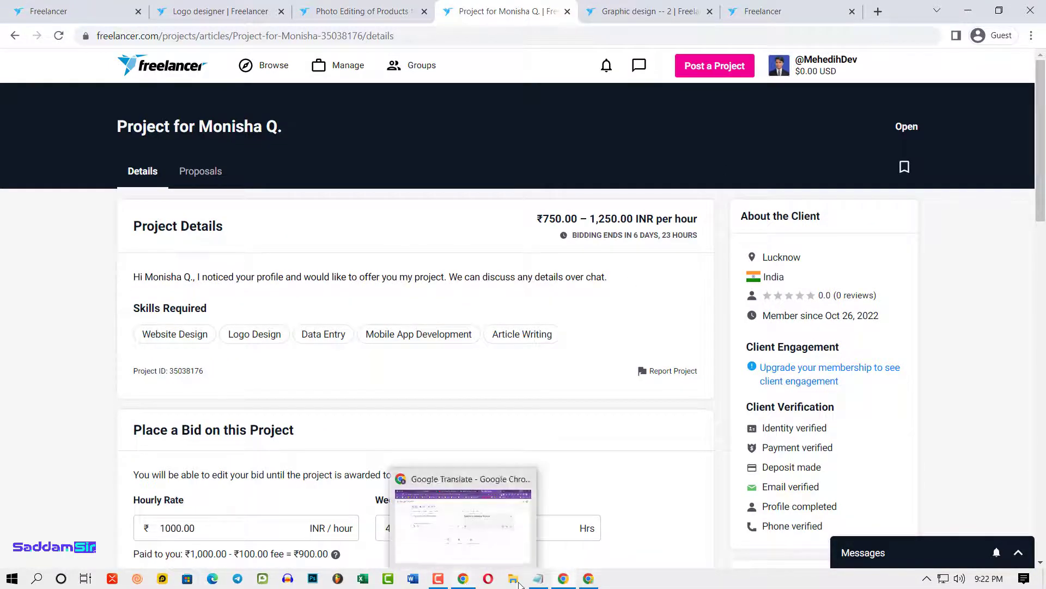
- Switch to the window with your $25 USD/hour profile and scroll through its Recent Updates
left_click(570, 515)
scroll(594, 420, "up", 4)
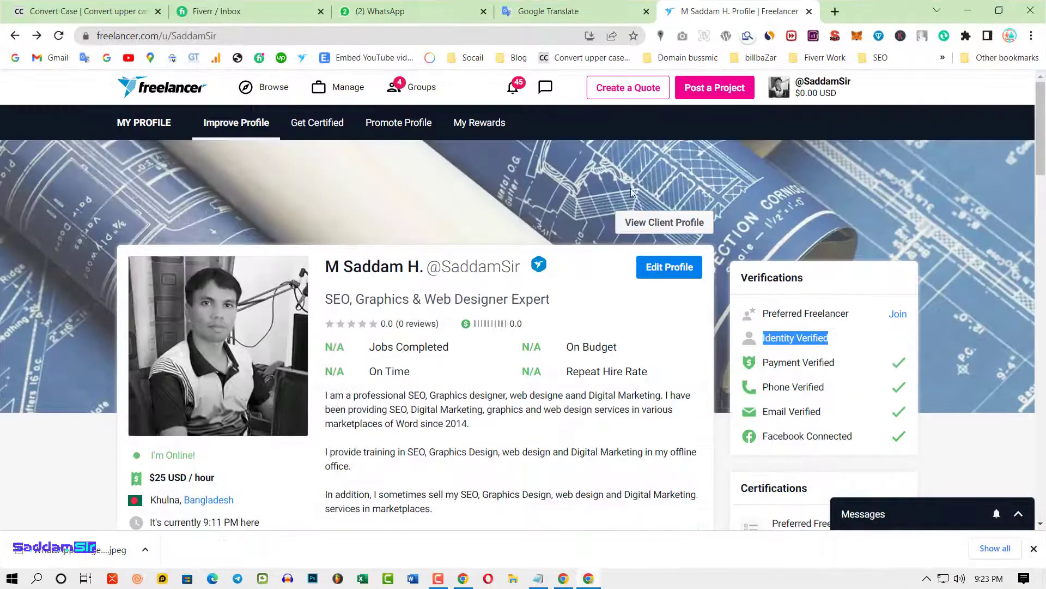
left_click(514, 93)
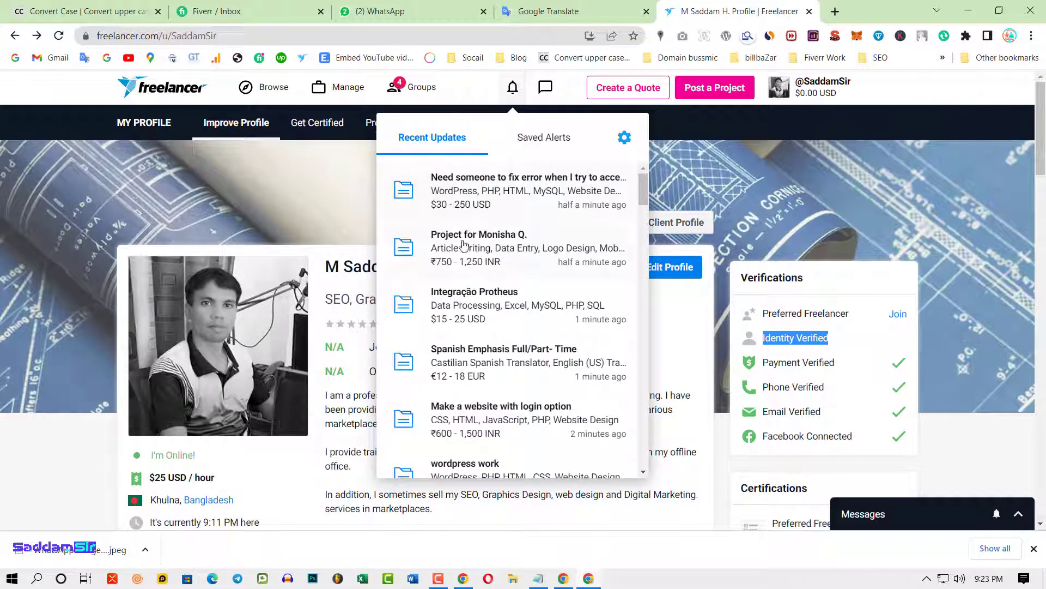
scroll(518, 319, "down", 4)
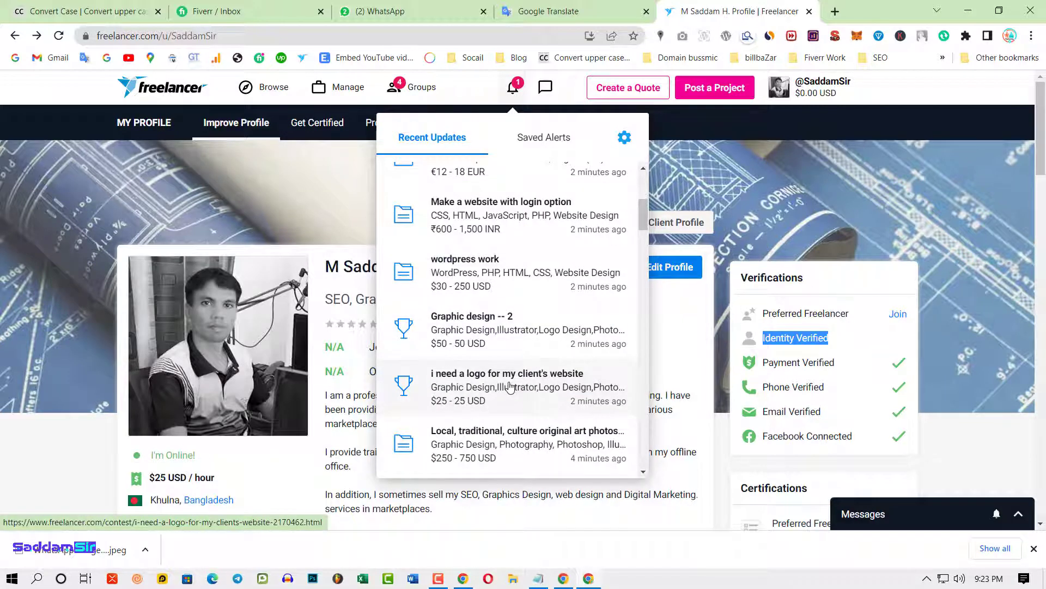
scroll(509, 388, "down", 1)
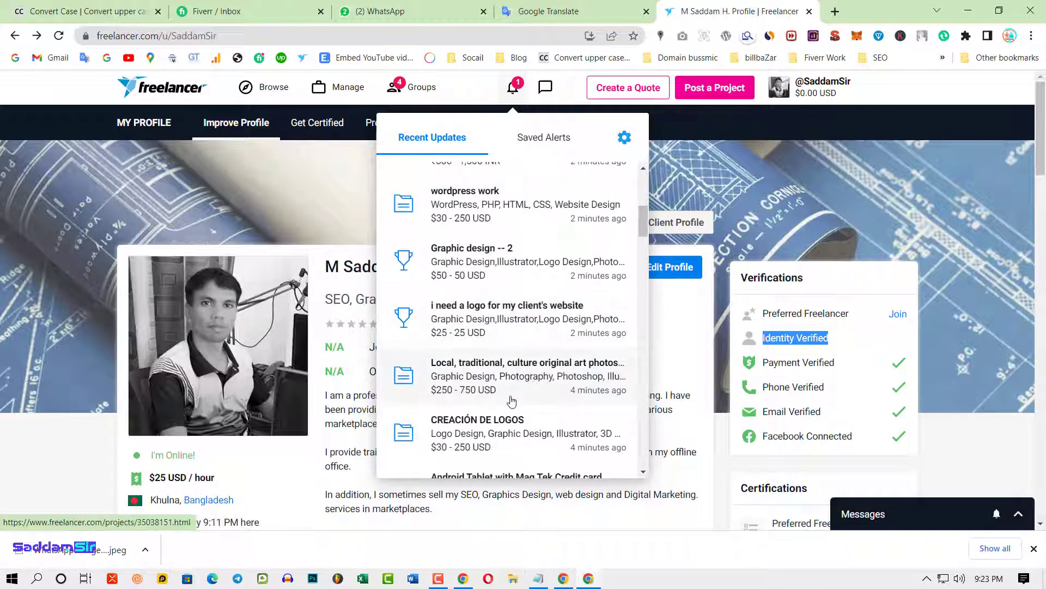
scroll(507, 395, "up", 2)
scroll(490, 387, "up", 3)
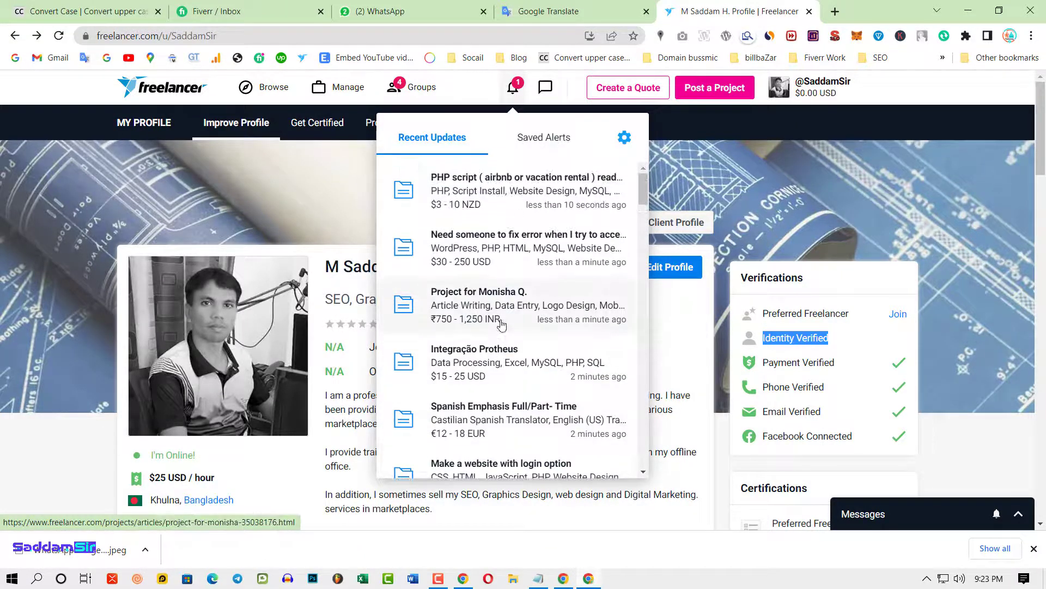
scroll(313, 465, "down", 8)
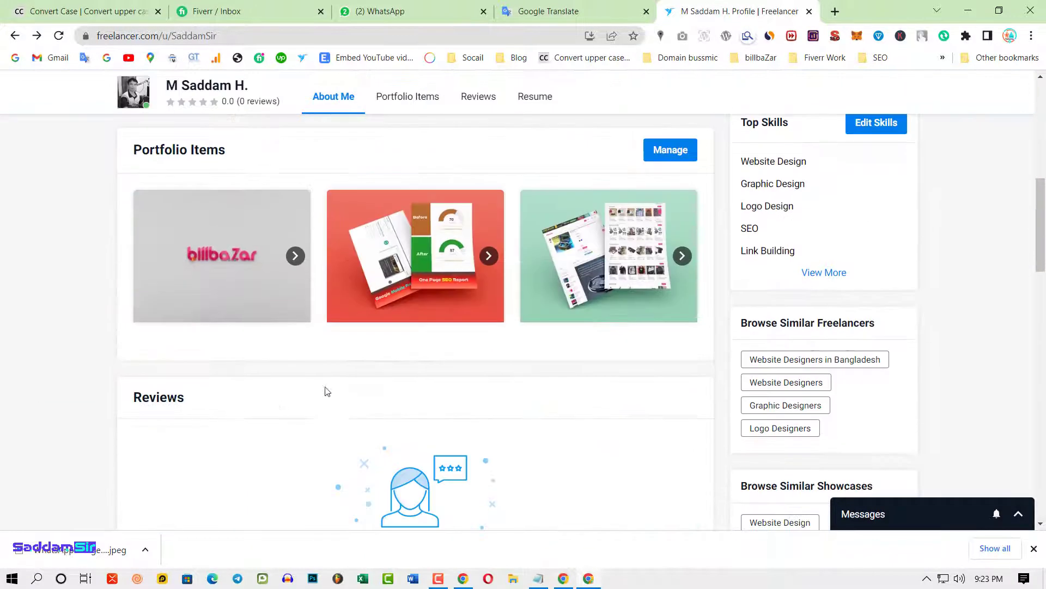
scroll(327, 390, "up", 8)
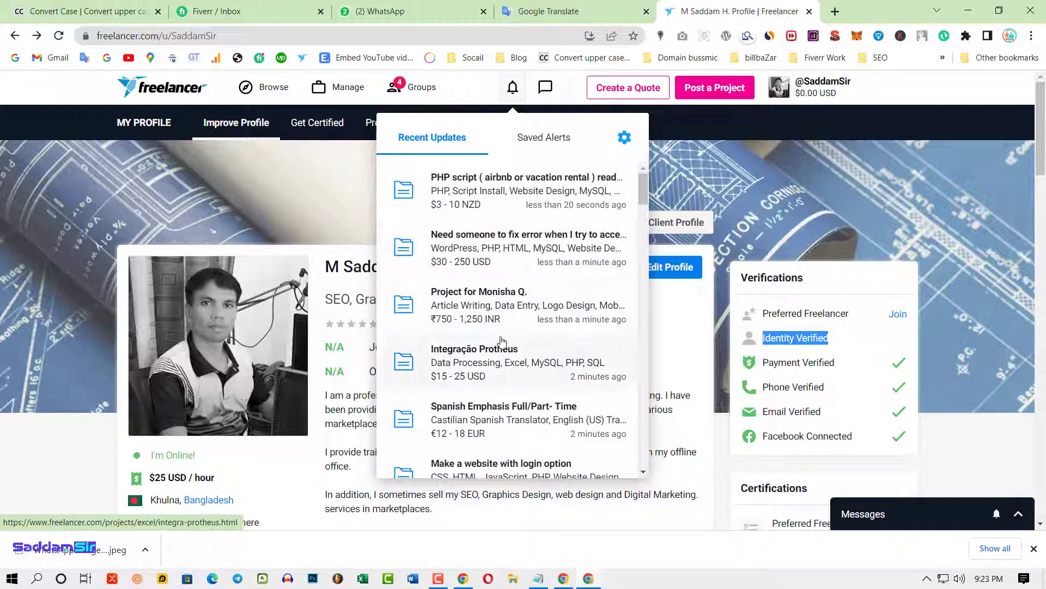
- Open the wordpress work project and view its 49 proposals averaging $96.00 USD
scroll(556, 355, "down", 2)
scroll(557, 355, "down", 5)
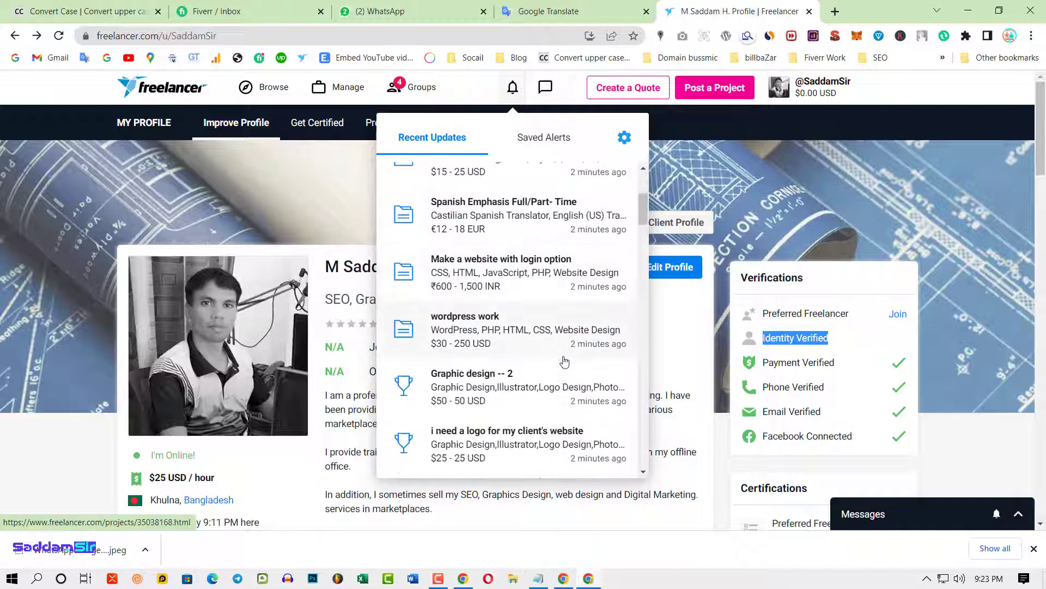
left_click(462, 329)
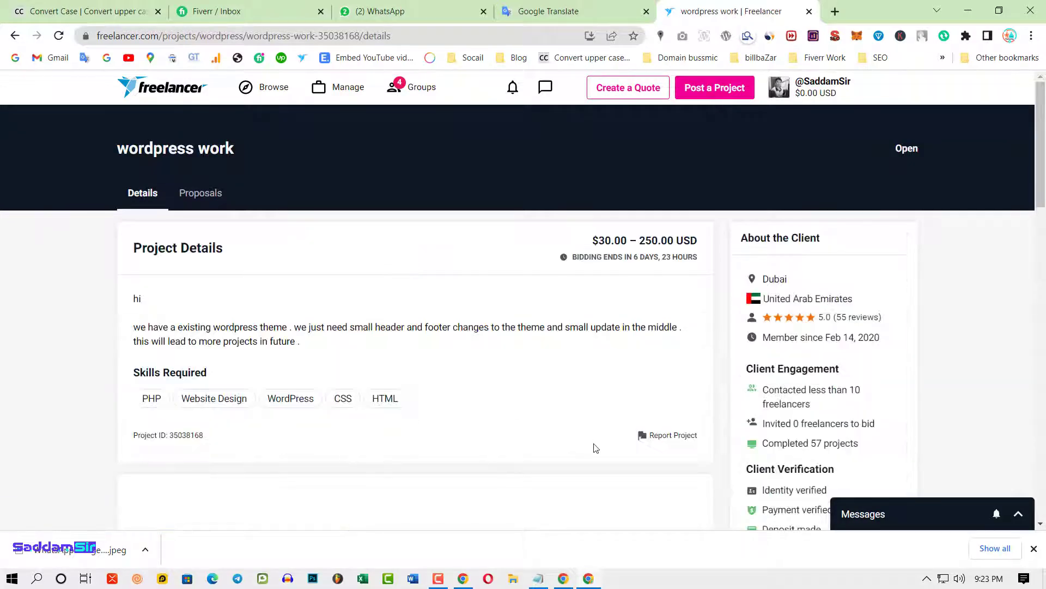
scroll(592, 445, "down", 2)
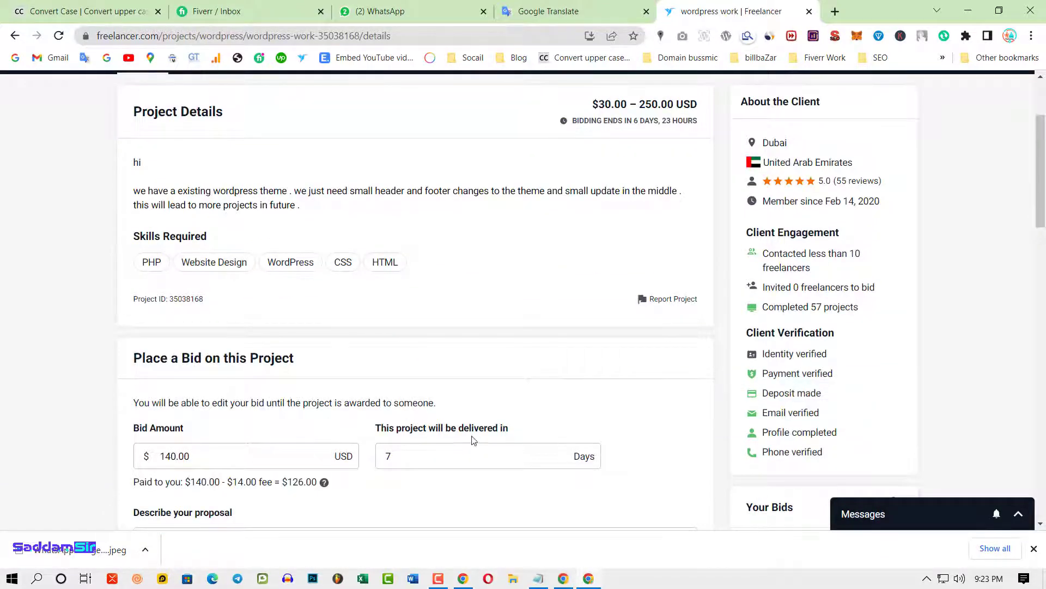
scroll(474, 437, "up", 3)
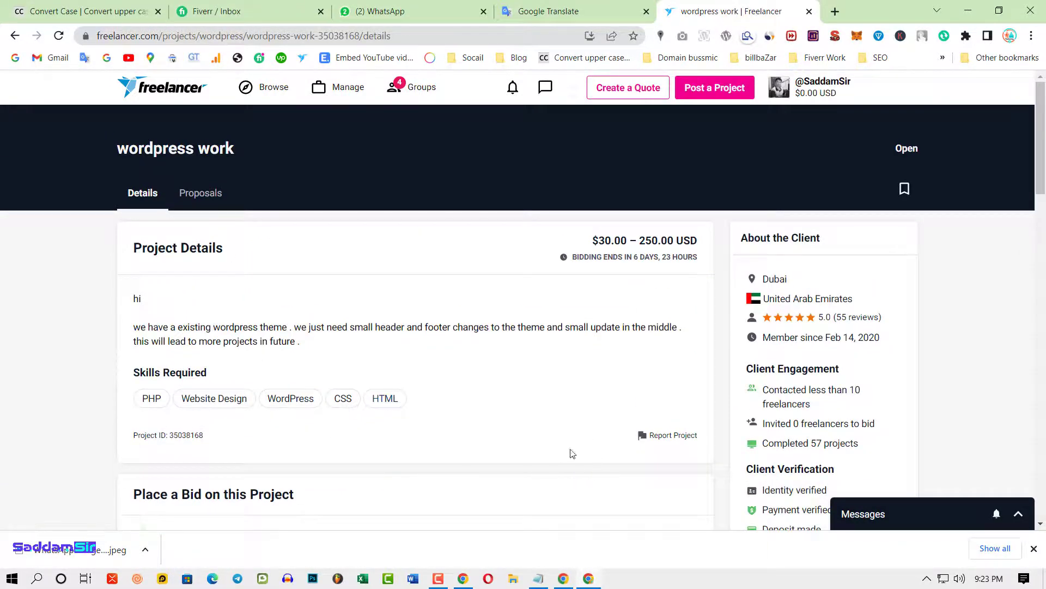
scroll(515, 435, "down", 4)
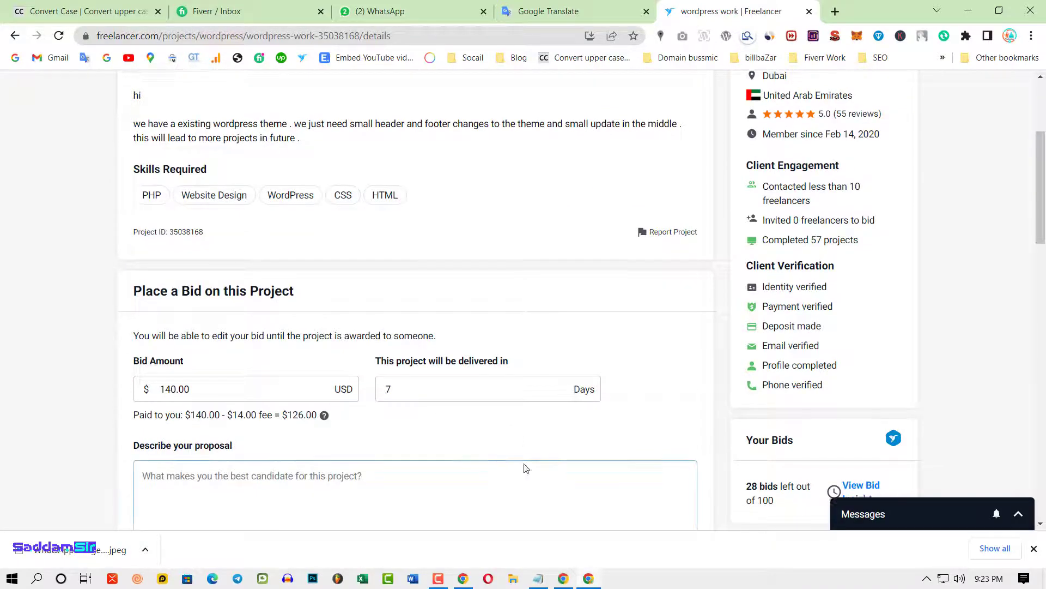
scroll(523, 463, "up", 4)
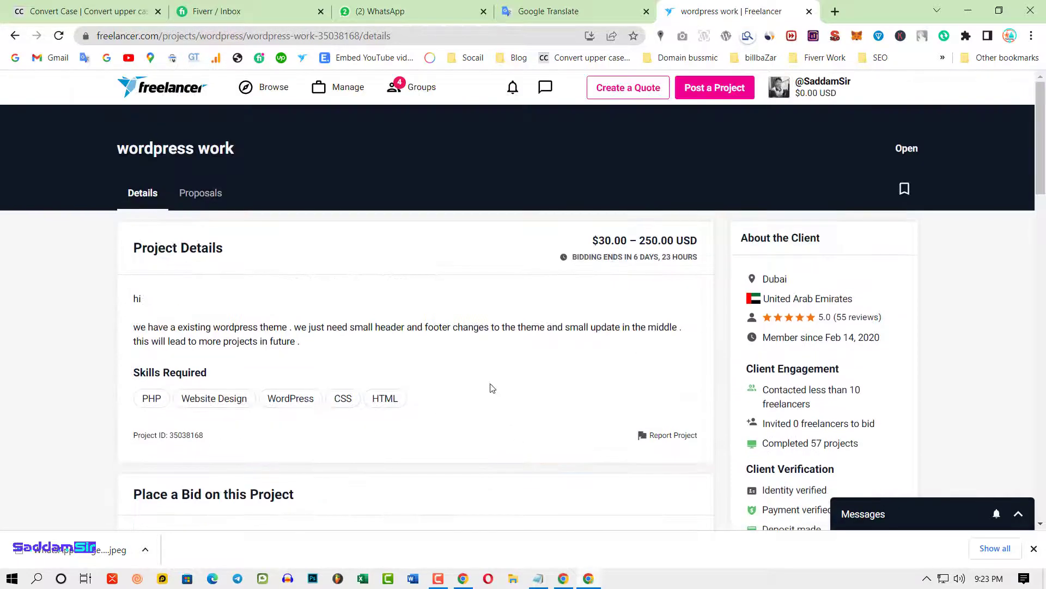
left_click(209, 200)
double_click(778, 251)
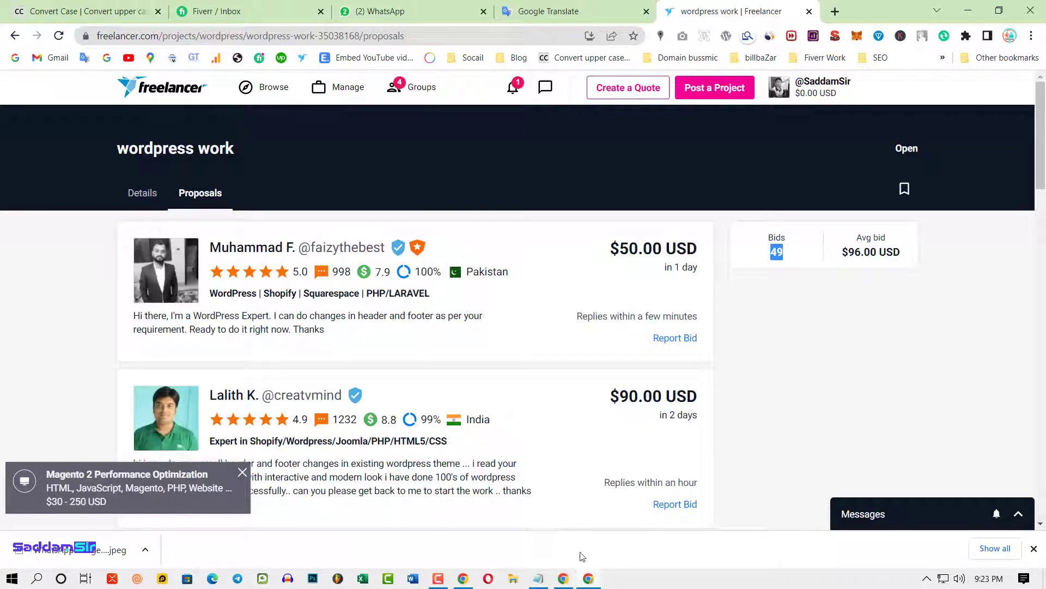
- Look at your own profile from the account menu, then go back to the proposals
left_click(806, 91)
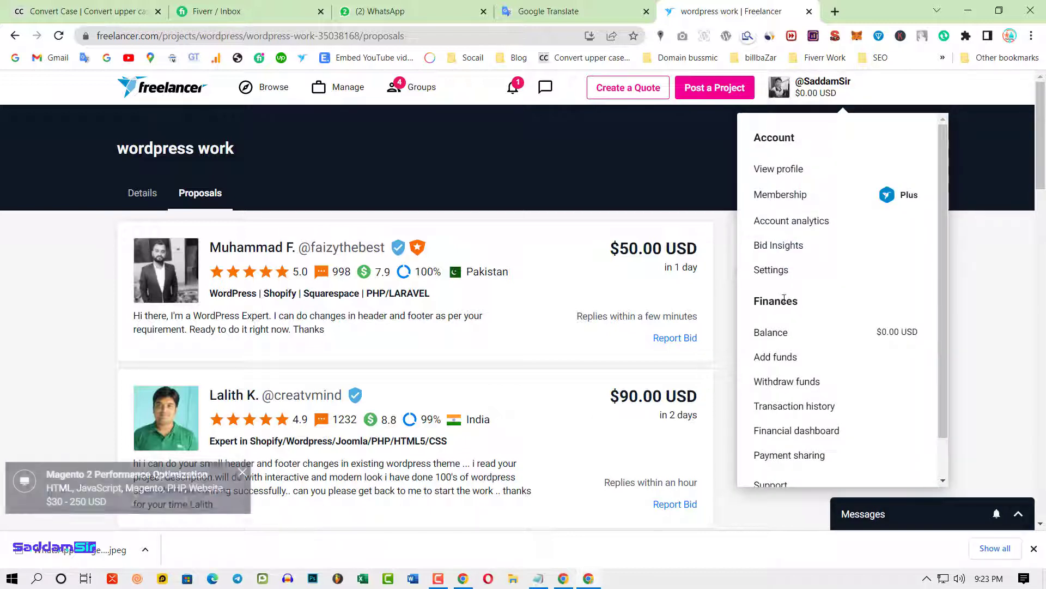
left_click(844, 80)
left_click(844, 80)
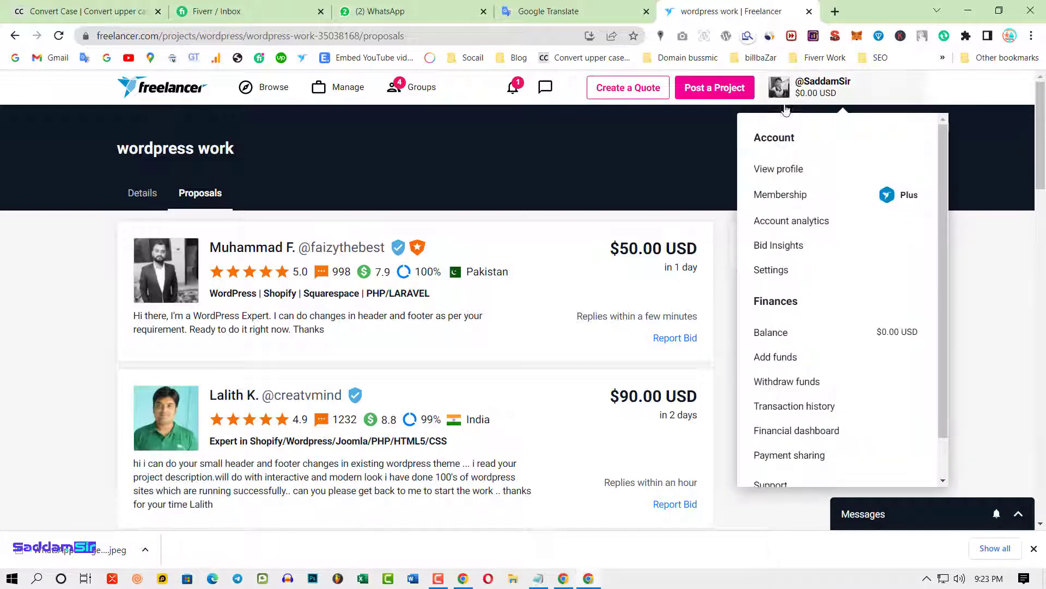
left_click(785, 169)
scroll(185, 444, "down", 3)
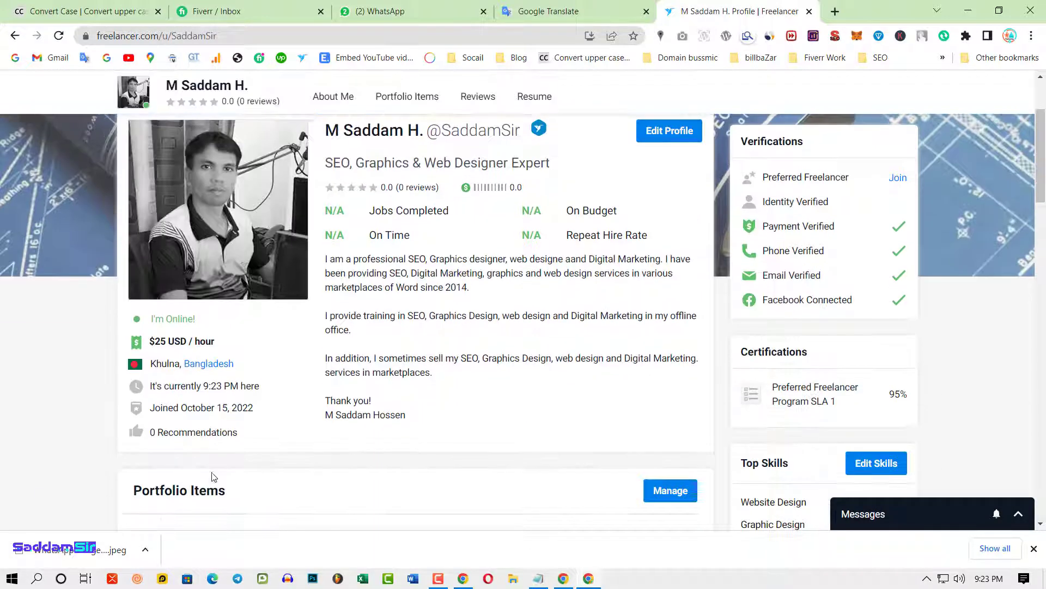
left_click_drag(215, 408, 243, 407)
scroll(844, 267, "up", 3)
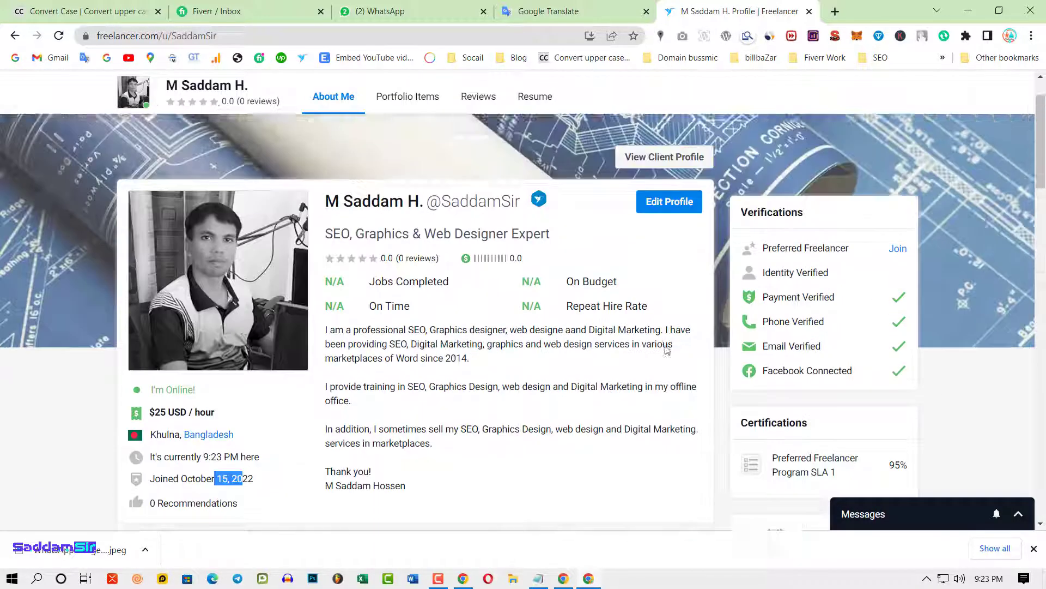
left_click(15, 35)
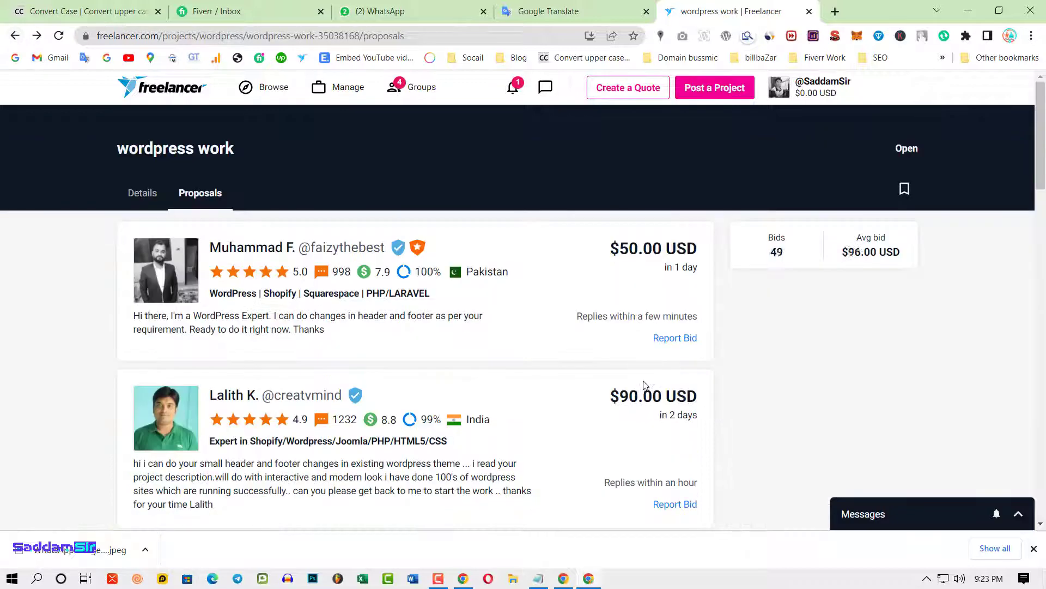
- Read the wordpress work project description on the Details tab
left_click(151, 203)
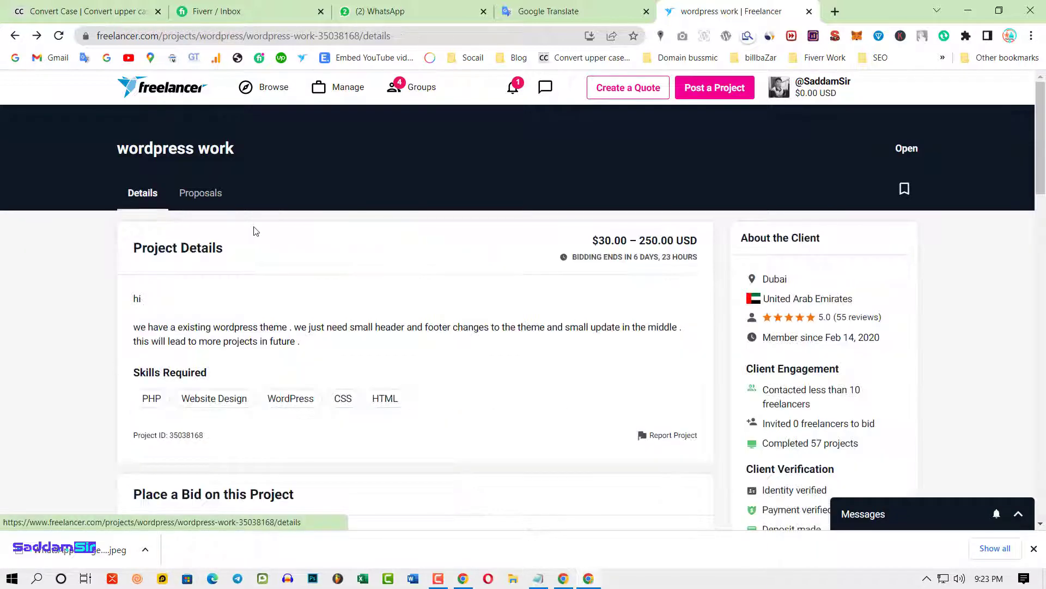
scroll(532, 436, "down", 3)
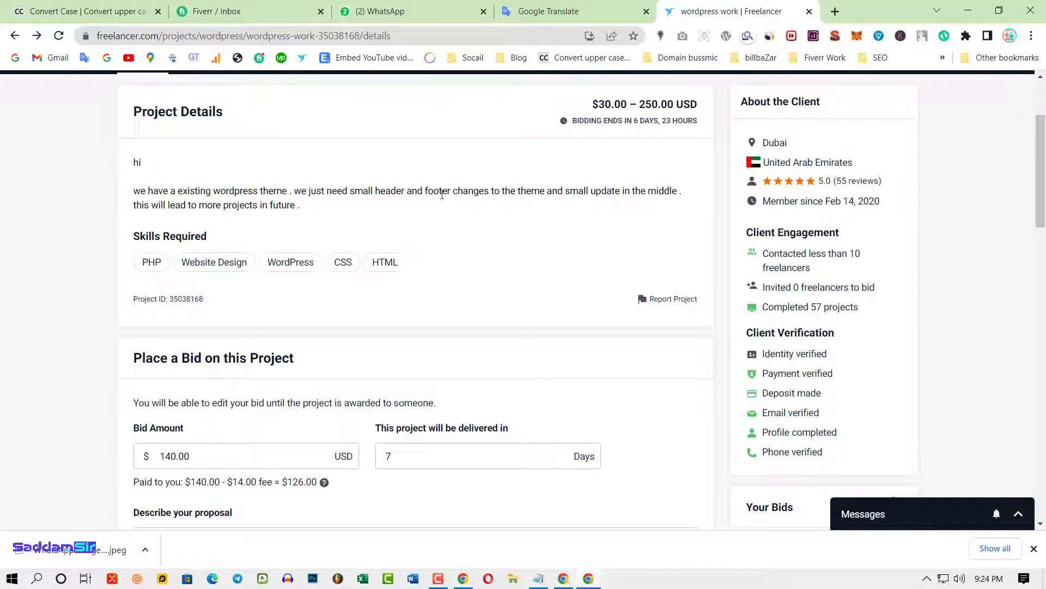
left_click_drag(426, 192, 466, 192)
left_click(445, 189)
left_click(424, 205)
left_click_drag(355, 191, 402, 192)
left_click(417, 213)
left_click_drag(318, 212, 145, 169)
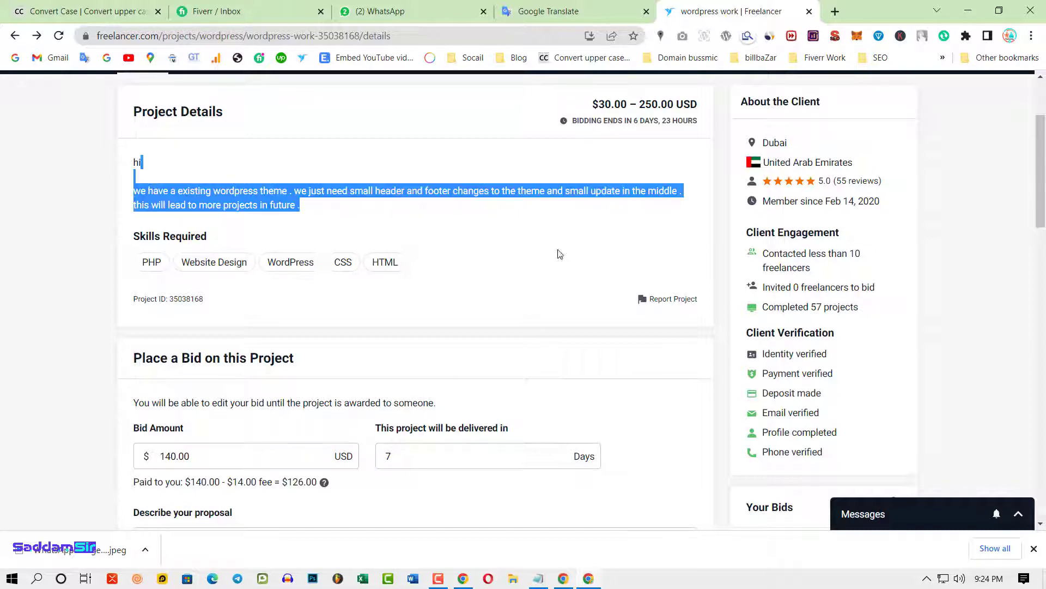
left_click(513, 256)
scroll(509, 248, "down", 3)
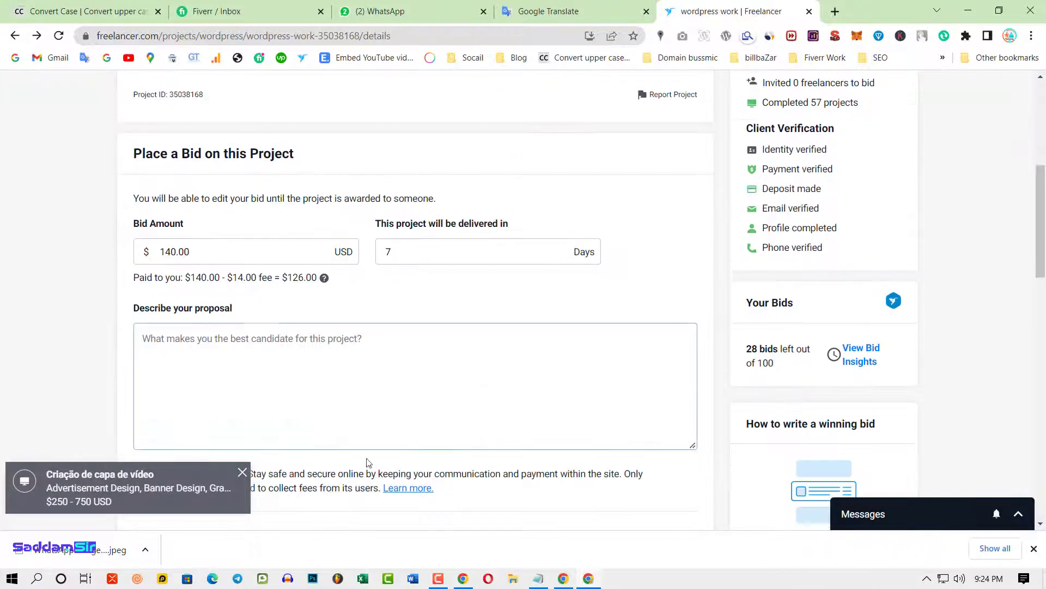
left_click(470, 442)
scroll(539, 400, "up", 5)
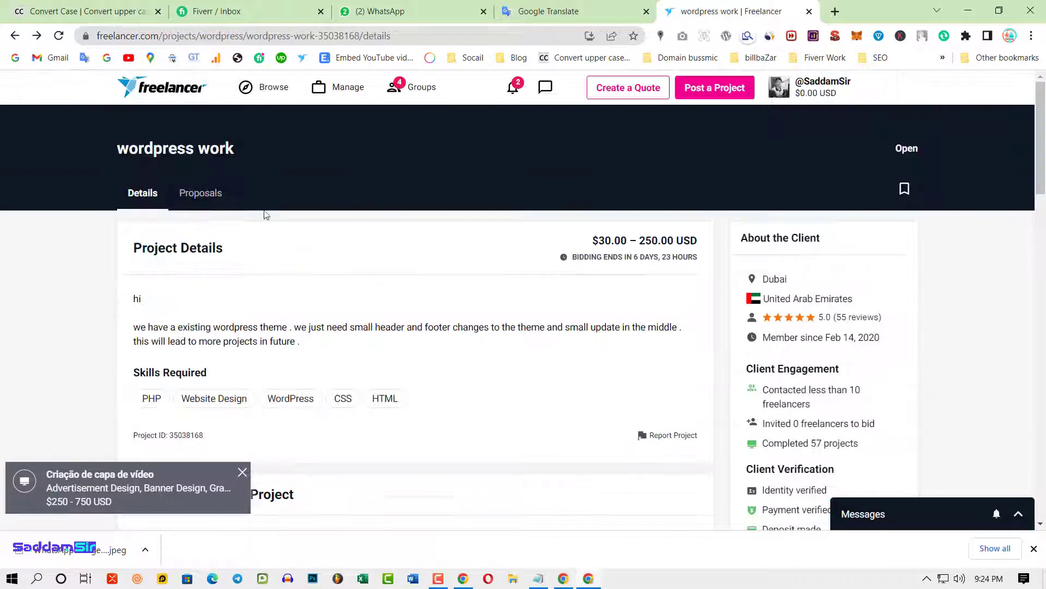
- Compare competing bids on the Proposals tab, then return to Details and the bid form
left_click(200, 193)
scroll(380, 425, "down", 1)
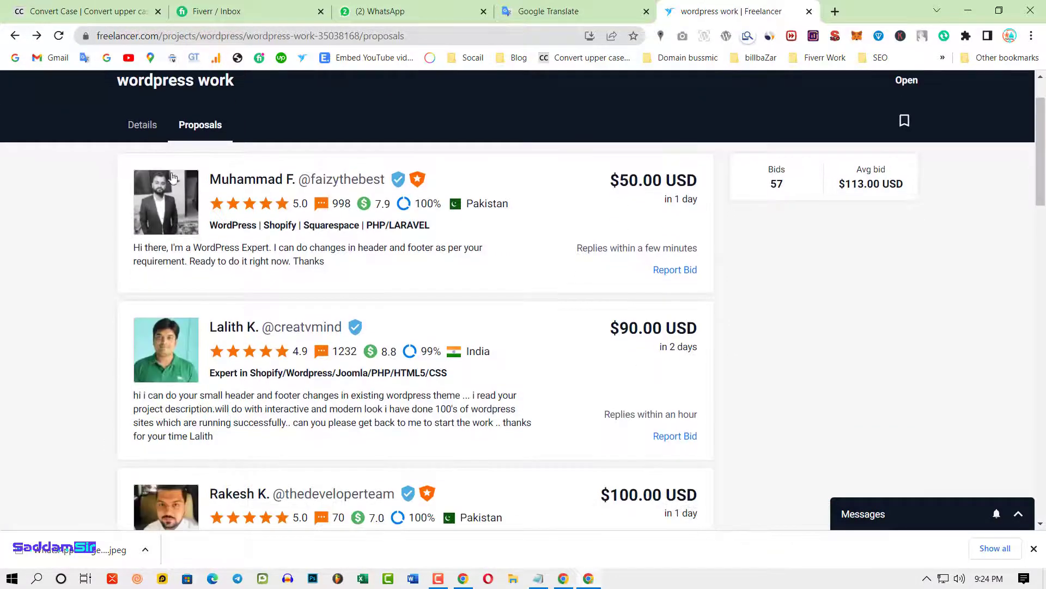
left_click(146, 125)
left_click(197, 125)
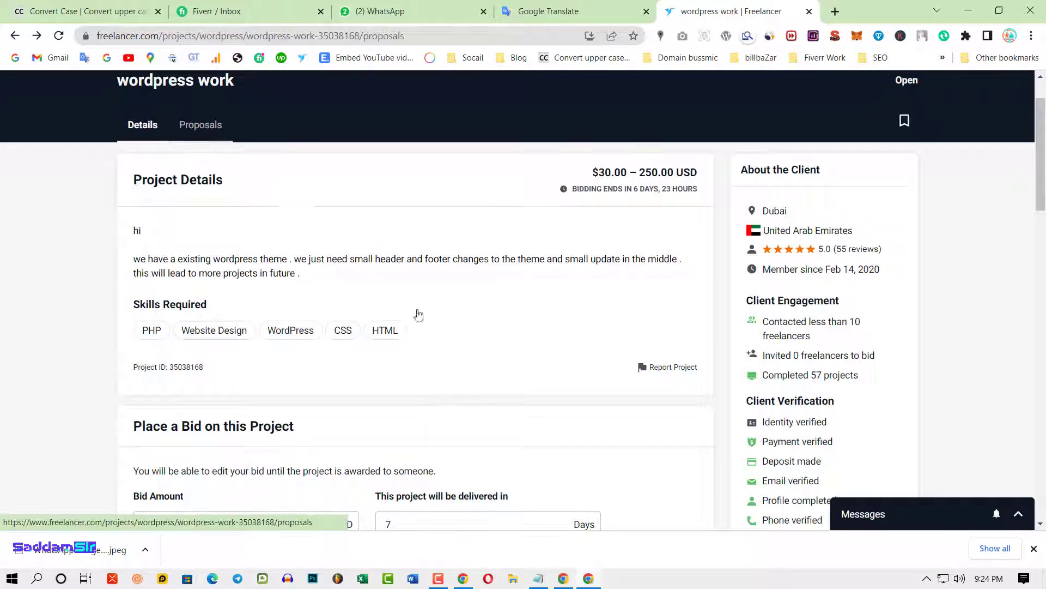
scroll(485, 382, "up", 1)
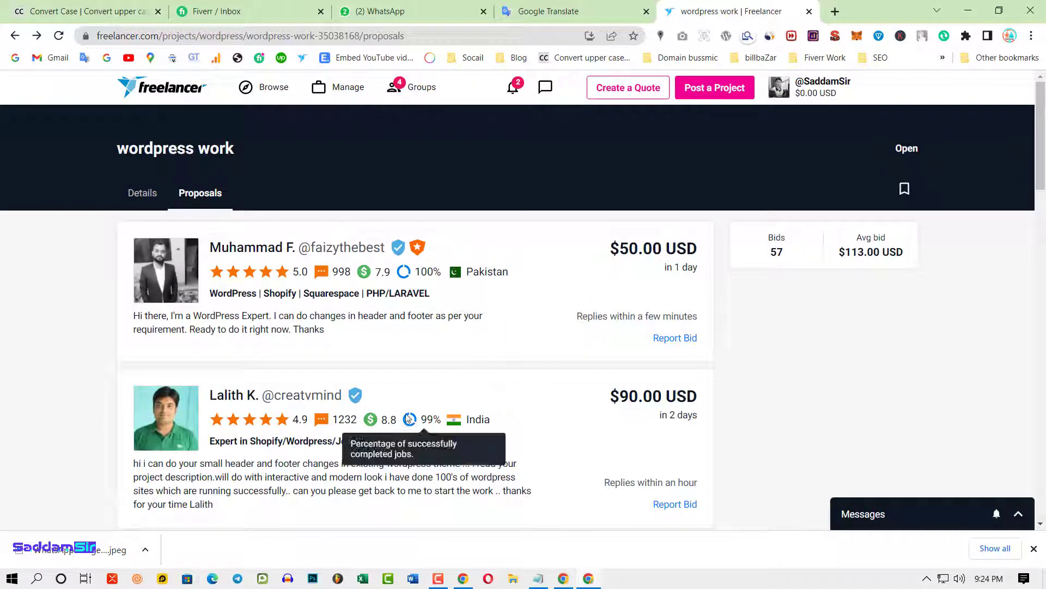
left_click(142, 199)
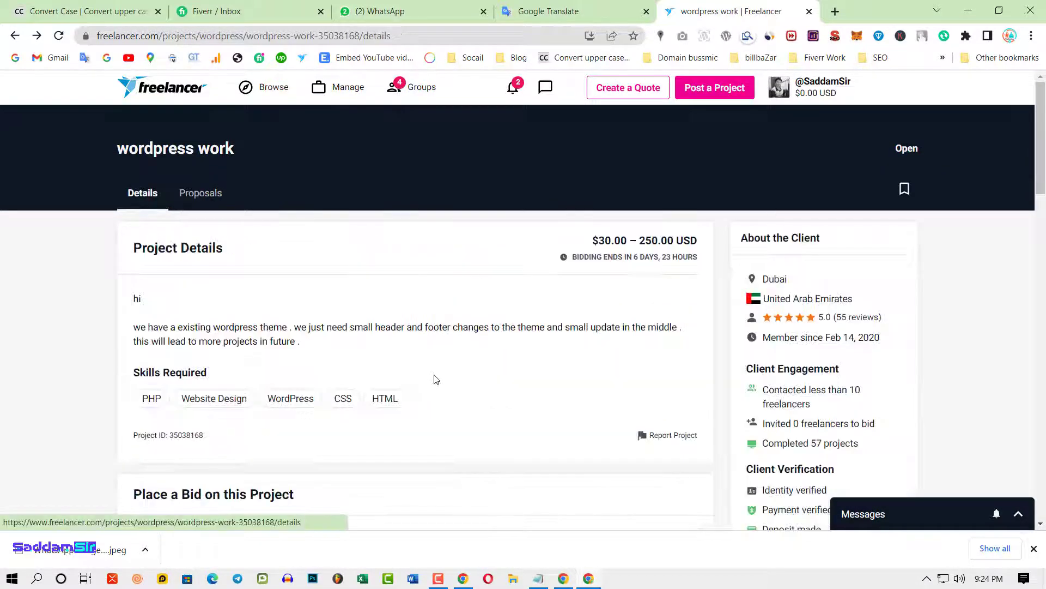
scroll(452, 391, "down", 2)
scroll(381, 327, "up", 2)
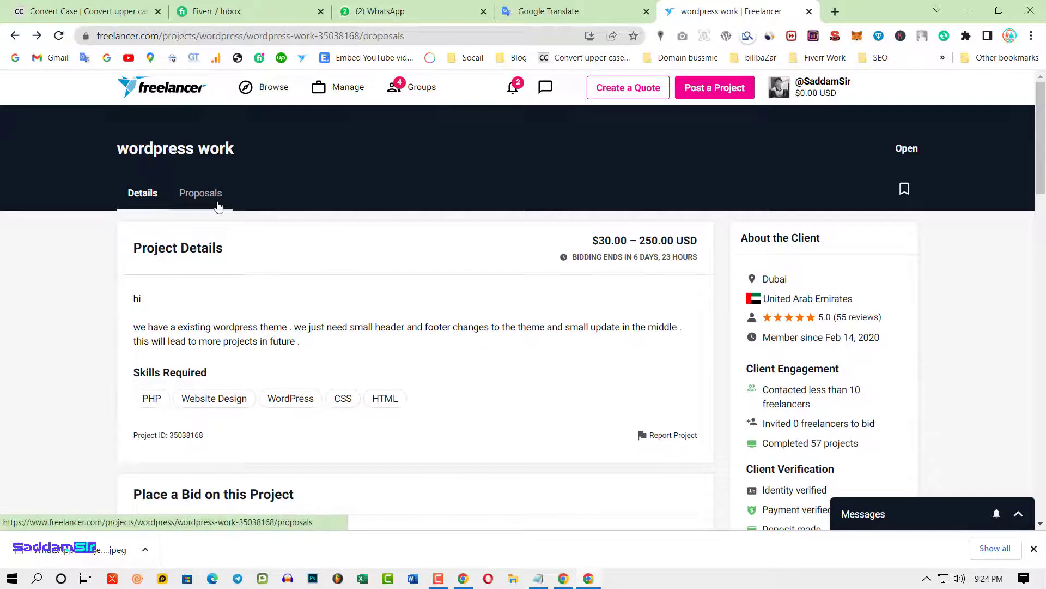
left_click(218, 195)
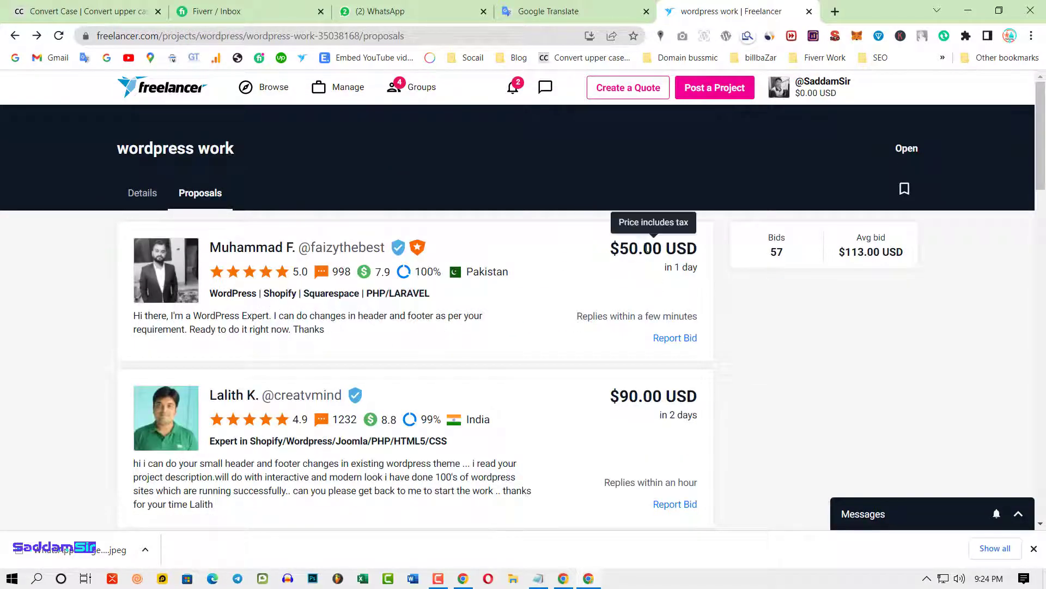
scroll(638, 436, "down", 4)
left_click_drag(614, 363, 619, 363)
scroll(572, 491, "down", 5)
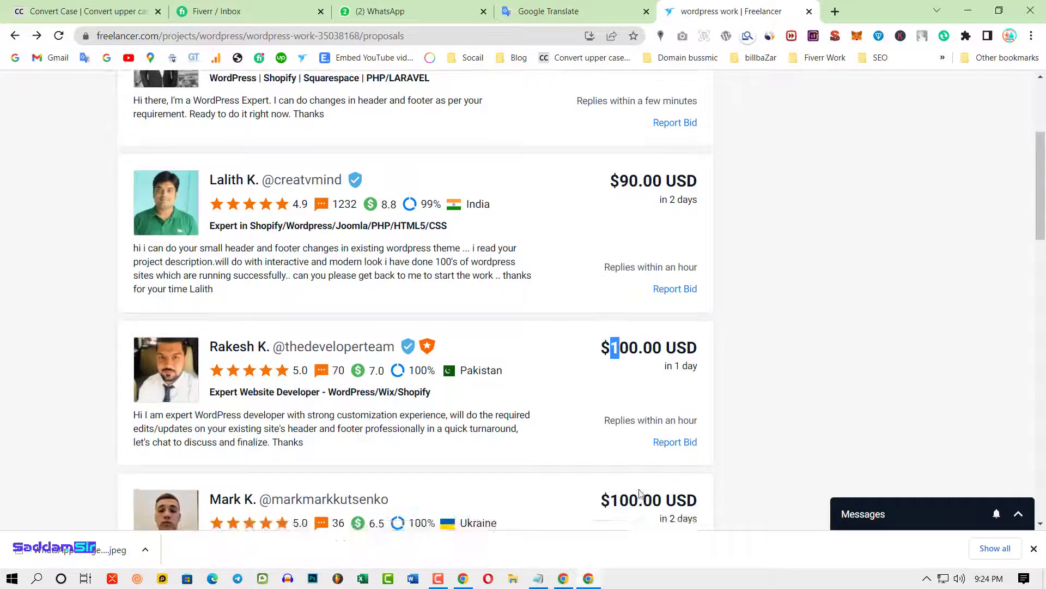
scroll(550, 474, "up", 9)
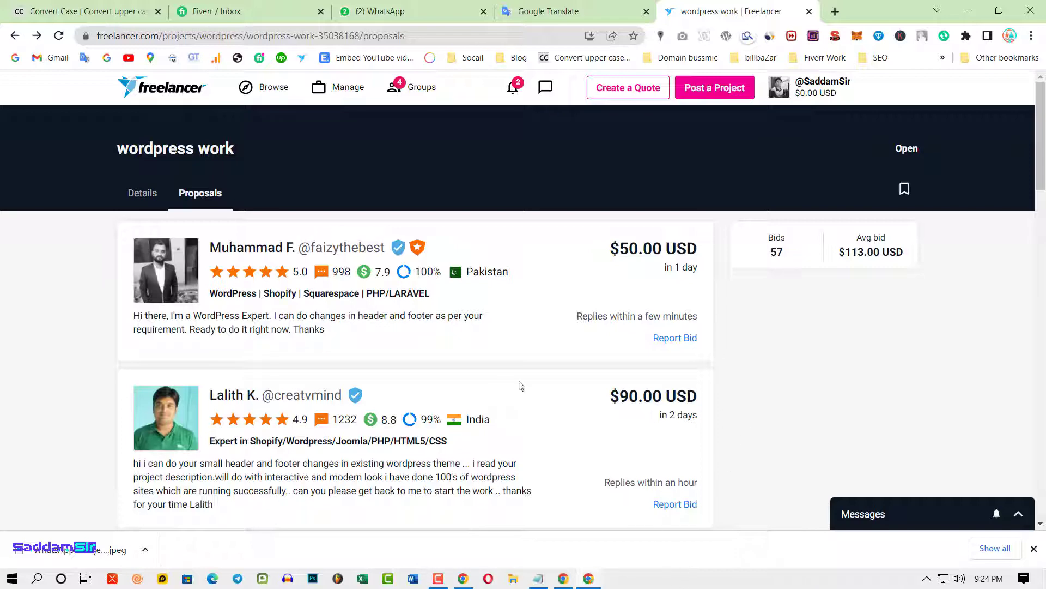
left_click(141, 192)
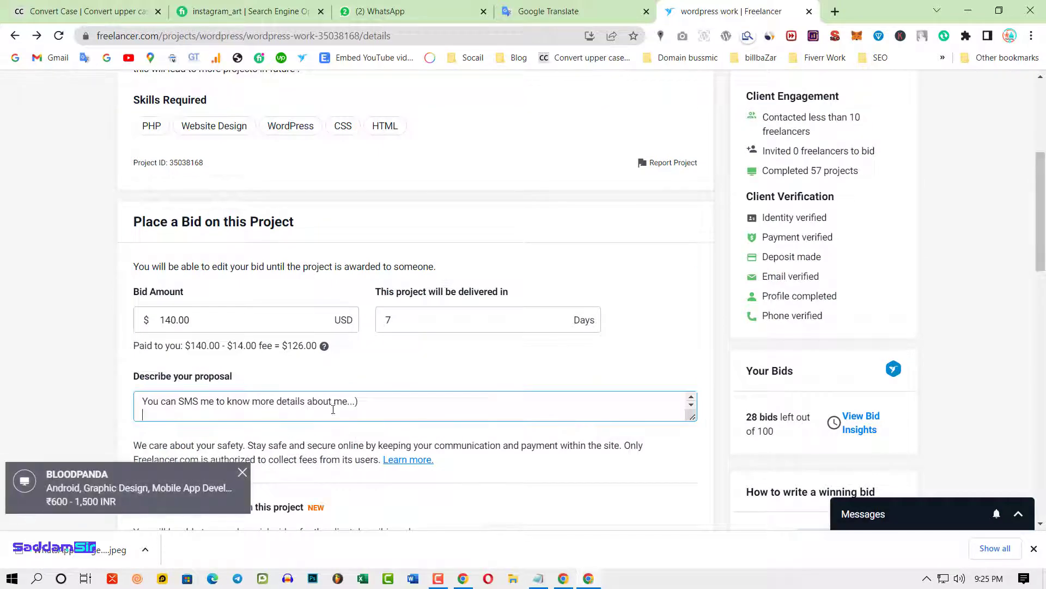
- Change the bid amount from 140.00 to 30.00 and delivery from 7 days to 1
scroll(425, 354, "up", 5)
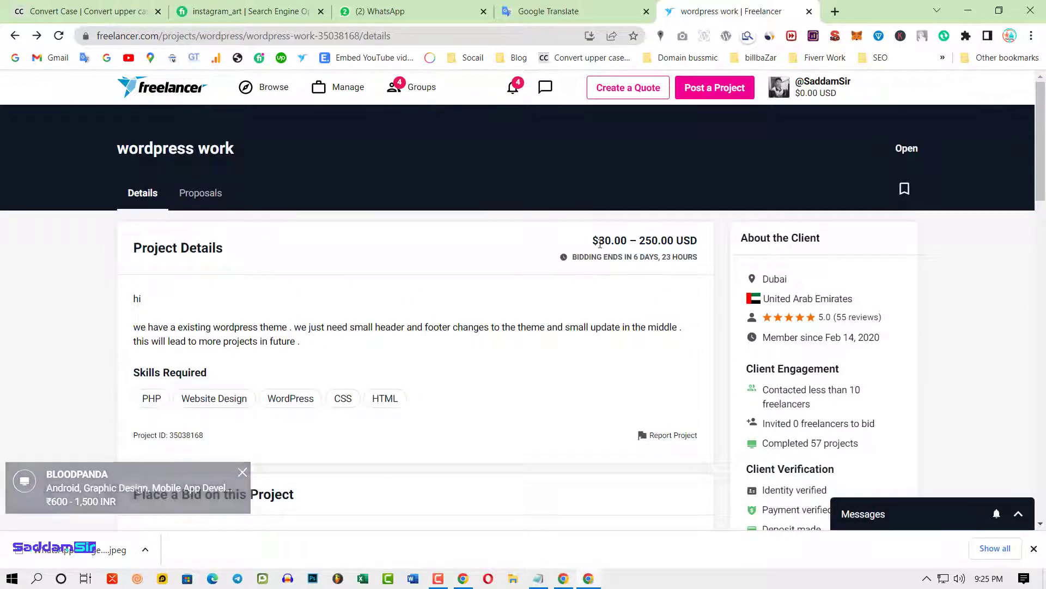
left_click_drag(599, 240, 658, 240)
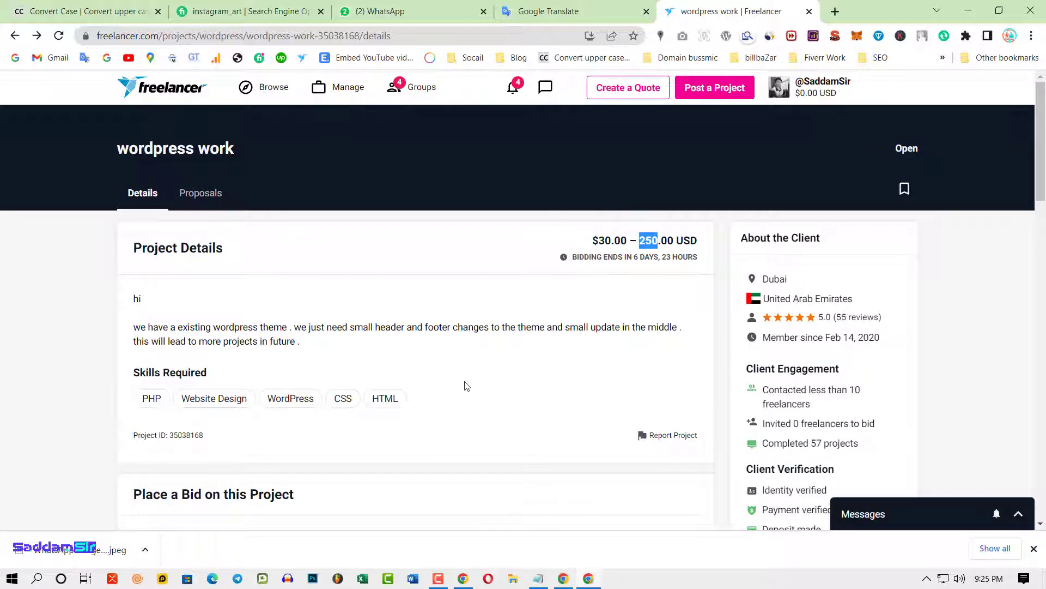
scroll(485, 409, "down", 3)
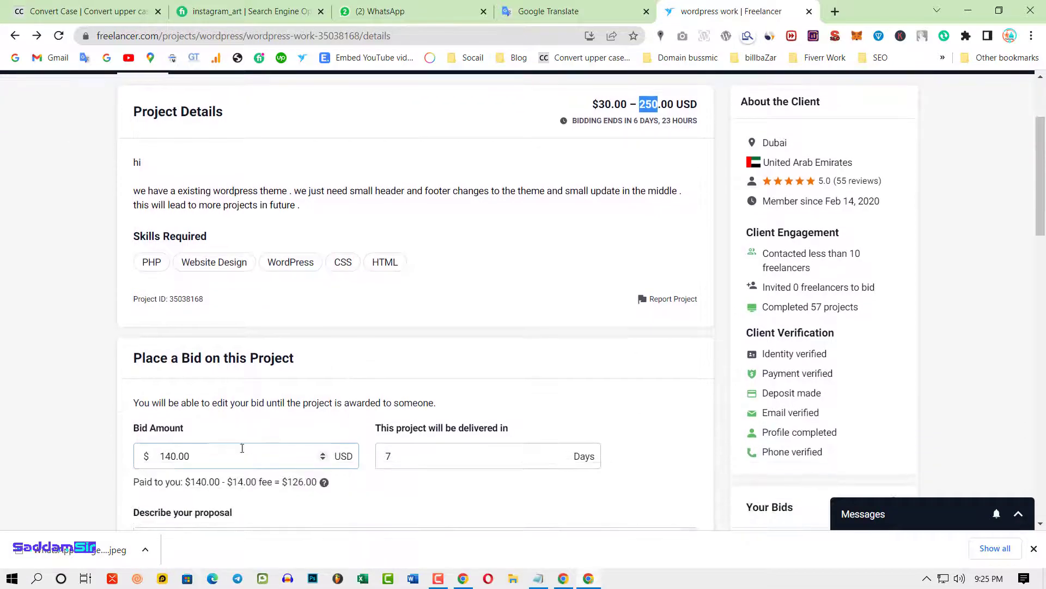
left_click_drag(172, 456, 165, 456)
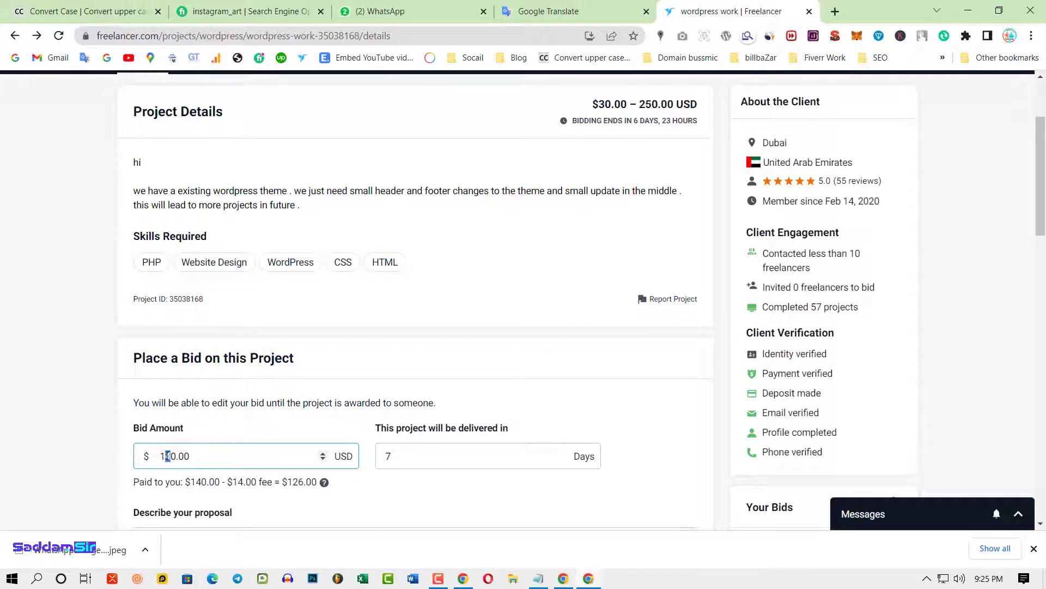
type("30")
key("BackSpace")
left_click(476, 456)
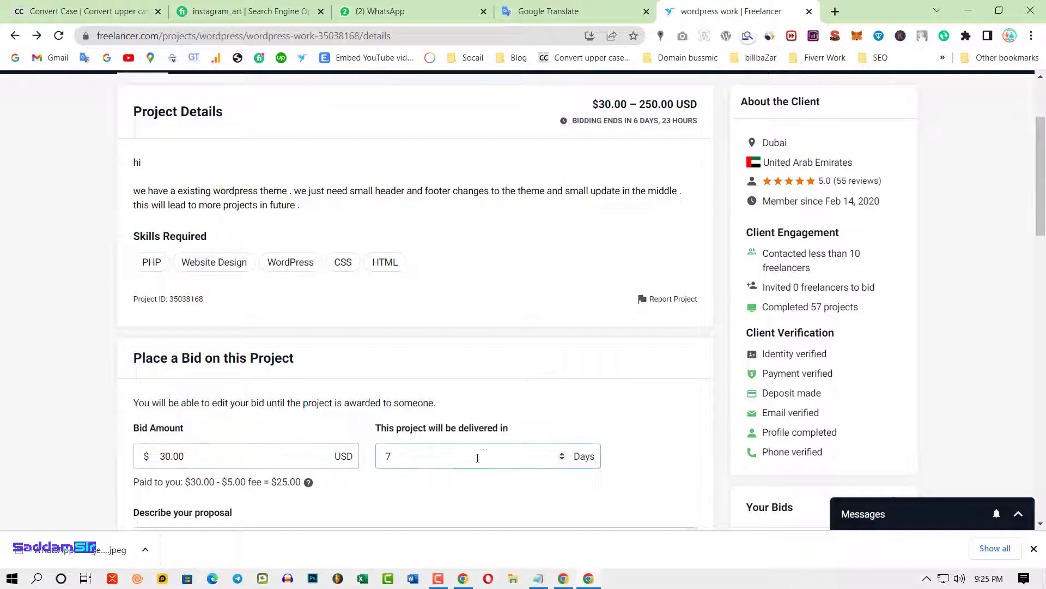
key("BackSpace")
type("1")
scroll(519, 406, "up", 3)
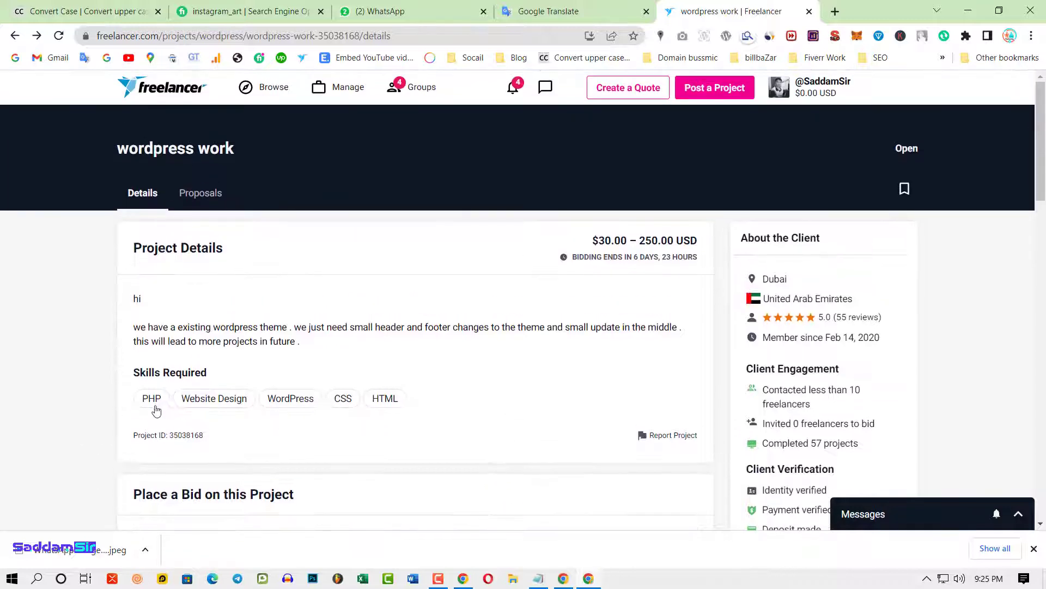
left_click_drag(124, 407, 486, 409)
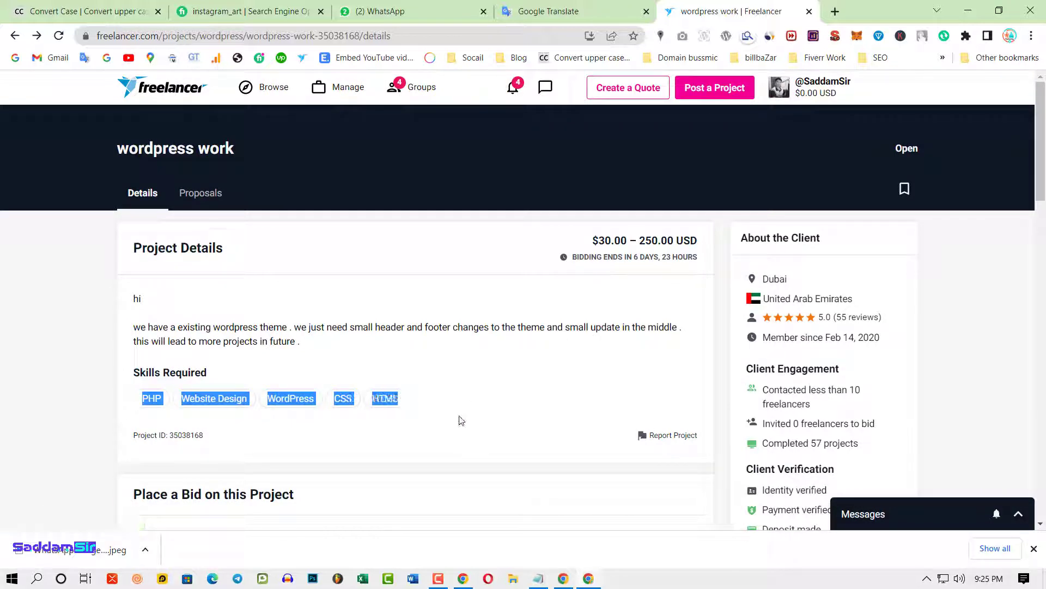
left_click(289, 420)
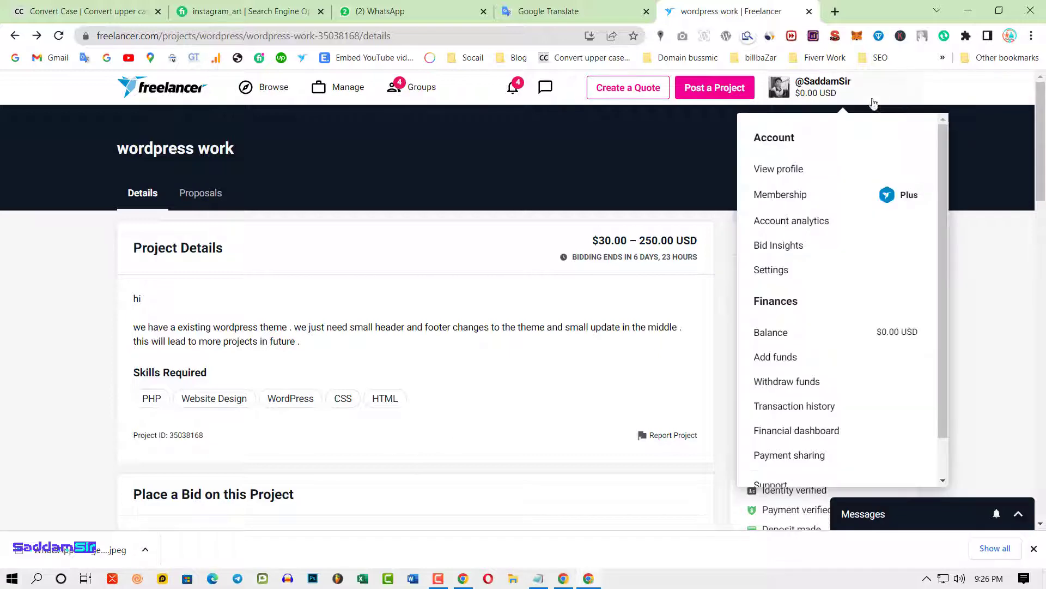
scroll(626, 421, "down", 10)
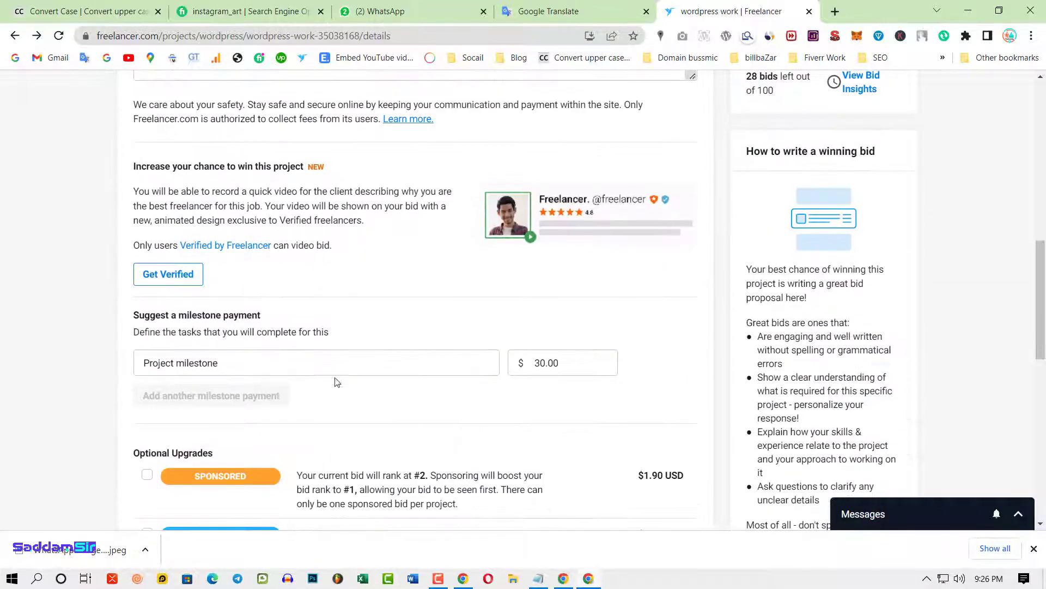
scroll(334, 378, "down", 2)
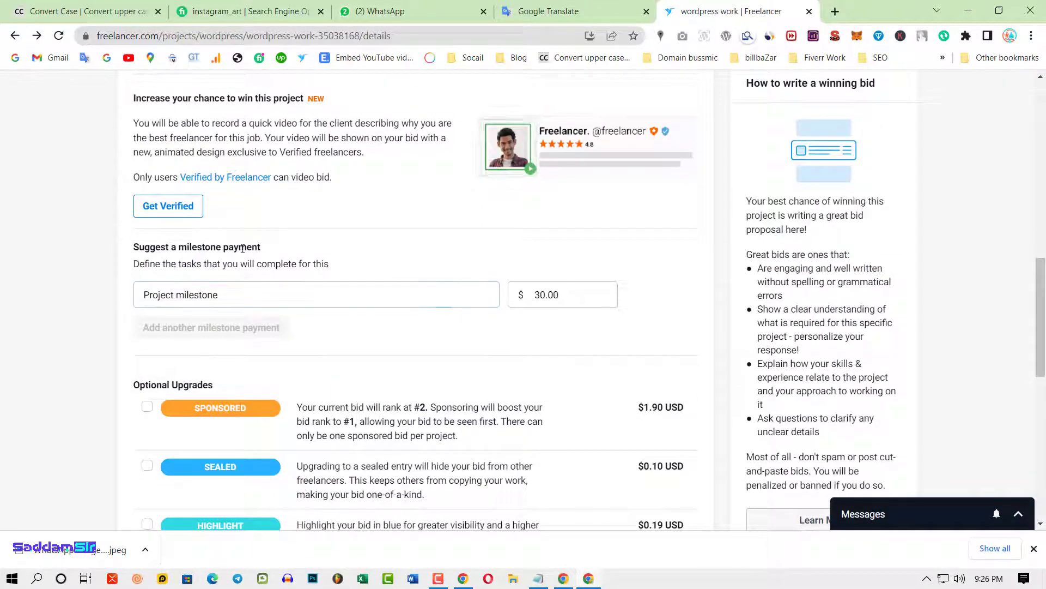
scroll(369, 398, "down", 2)
scroll(369, 398, "down", 1)
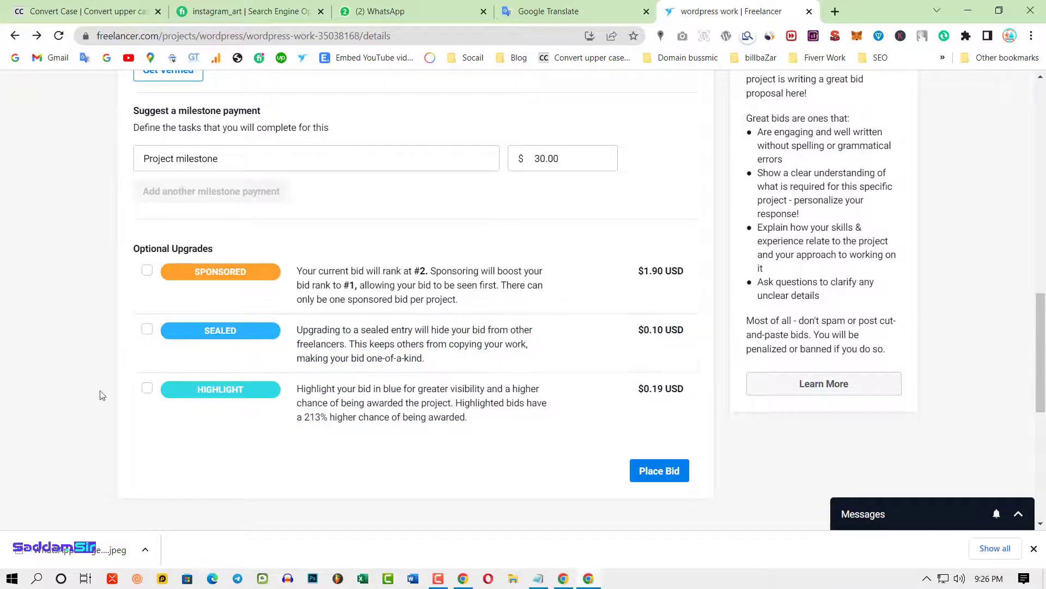
scroll(316, 354, "up", 5)
scroll(502, 315, "down", 6)
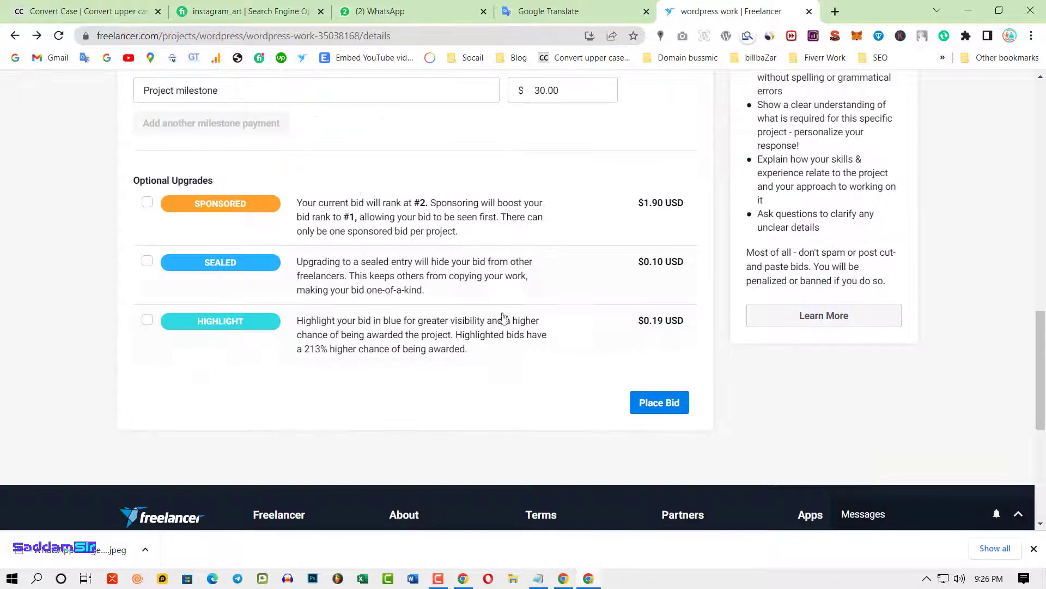
- Submit the $30.00 bid on wordpress work and check its ranking among proposals
left_click(660, 404)
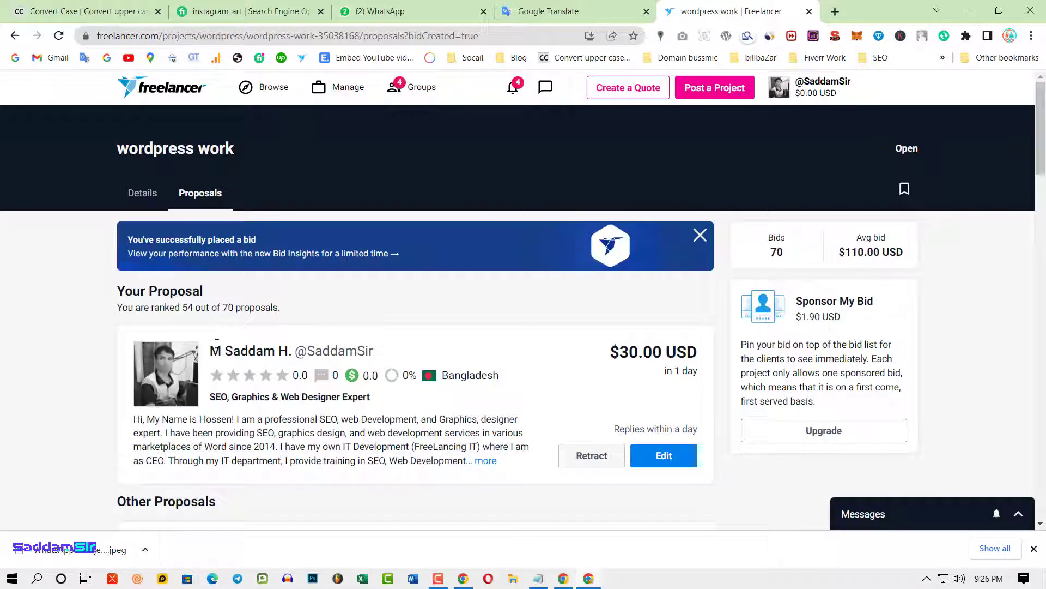
left_click_drag(223, 309, 193, 309)
scroll(514, 495, "down", 6)
scroll(490, 381, "up", 2)
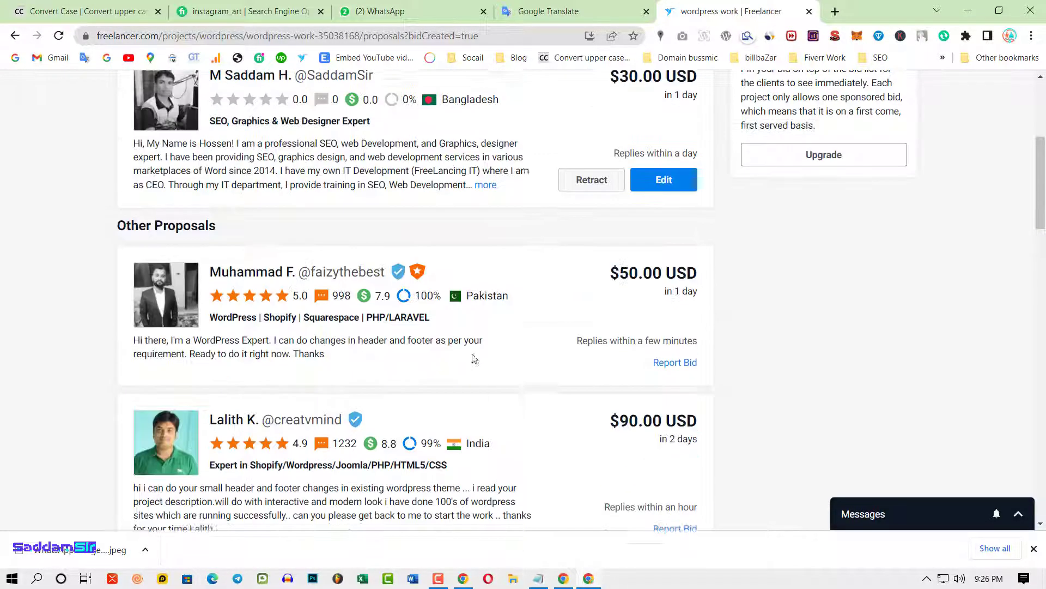
scroll(544, 393, "down", 4)
scroll(544, 426, "down", 2)
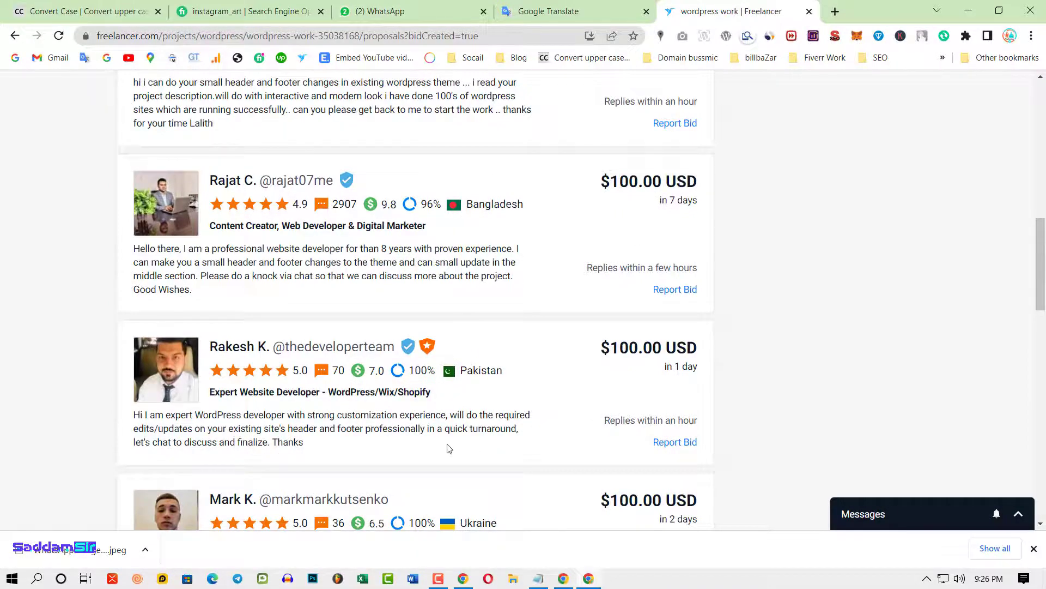
scroll(469, 446, "down", 5)
scroll(513, 431, "up", 14)
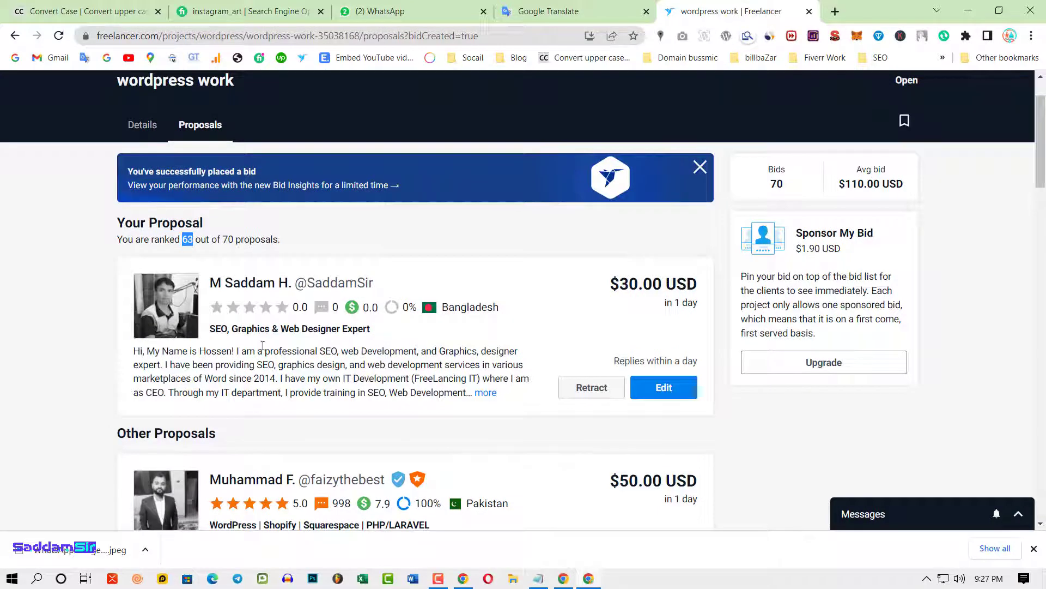
- Switch from projects to the Browse > Contests search results
scroll(374, 334, "down", 1)
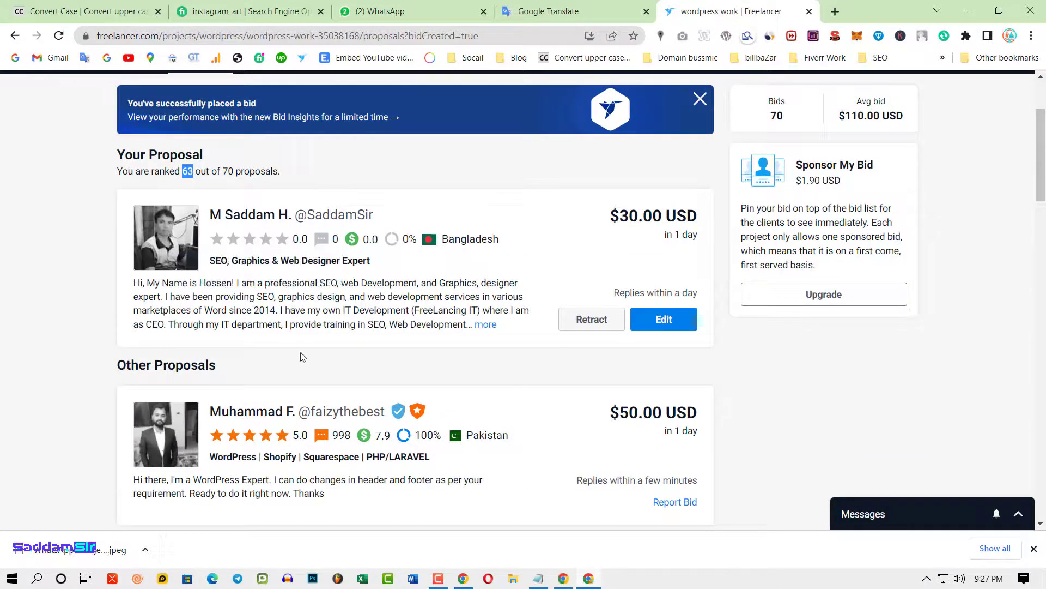
scroll(558, 351, "down", 5)
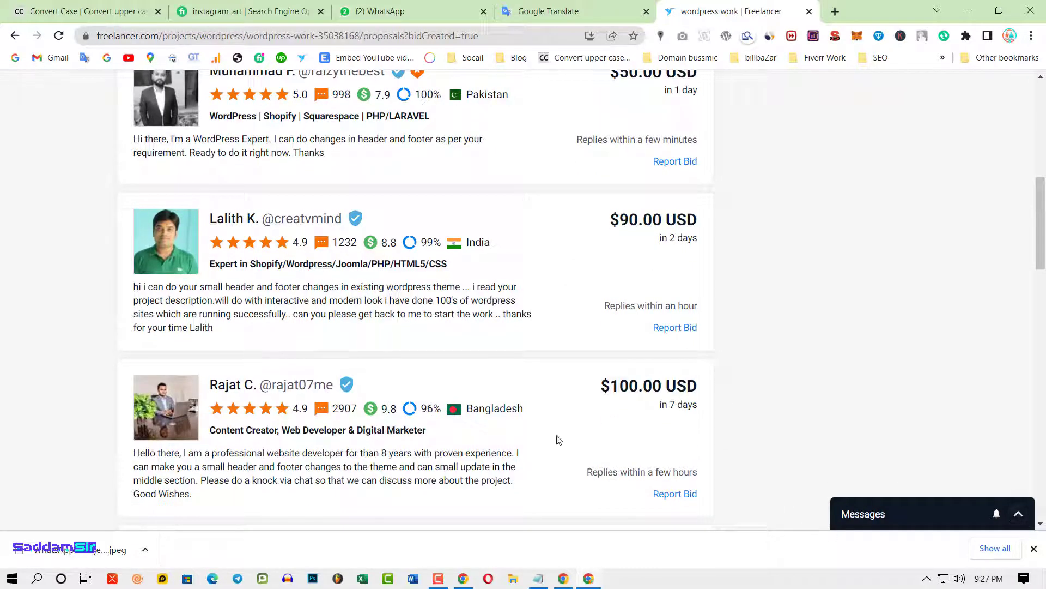
scroll(505, 455, "up", 1)
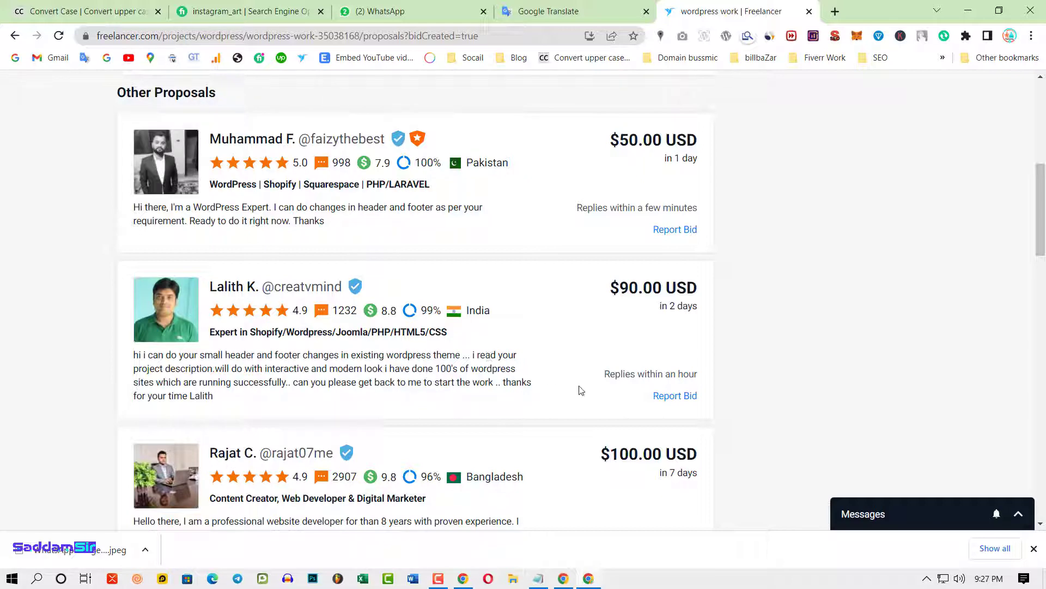
scroll(581, 390, "up", 8)
left_click(273, 87)
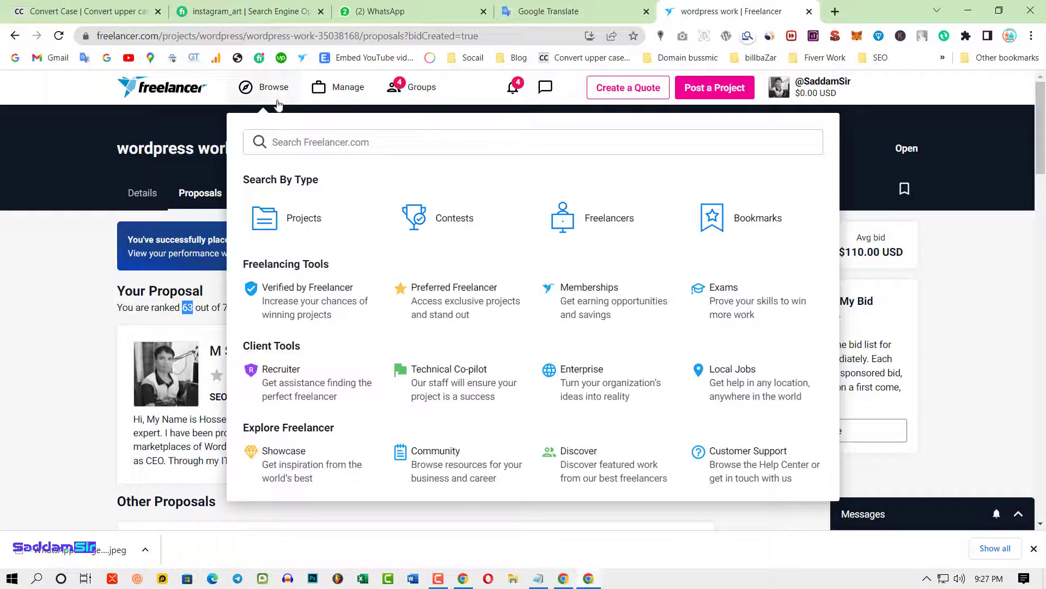
left_click(445, 221)
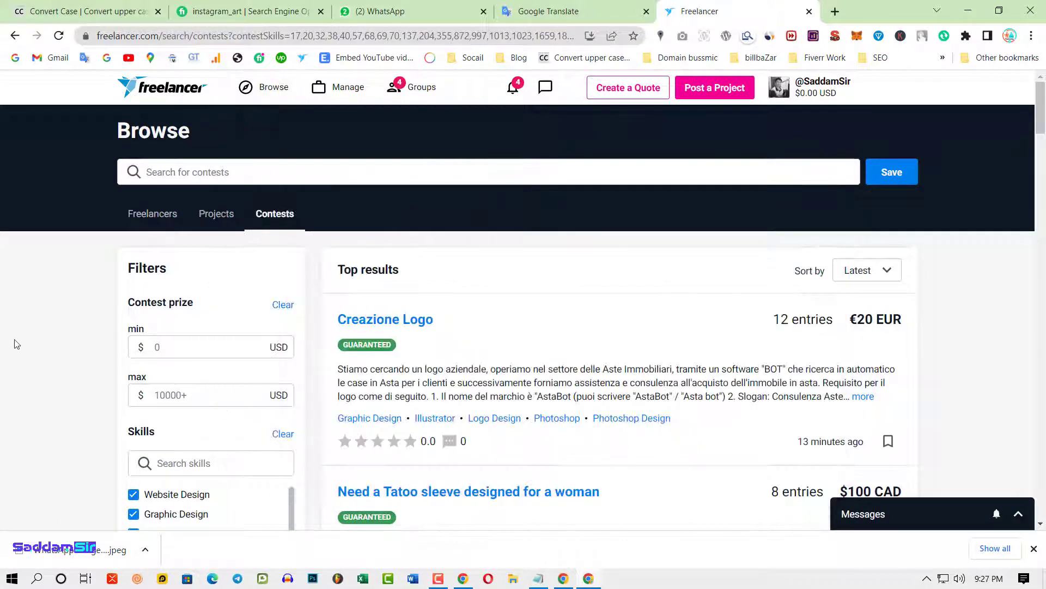
- Toggle the Graphic Design skill filter and review the filtered contest results
scroll(160, 266, "down", 5)
scroll(162, 273, "down", 5)
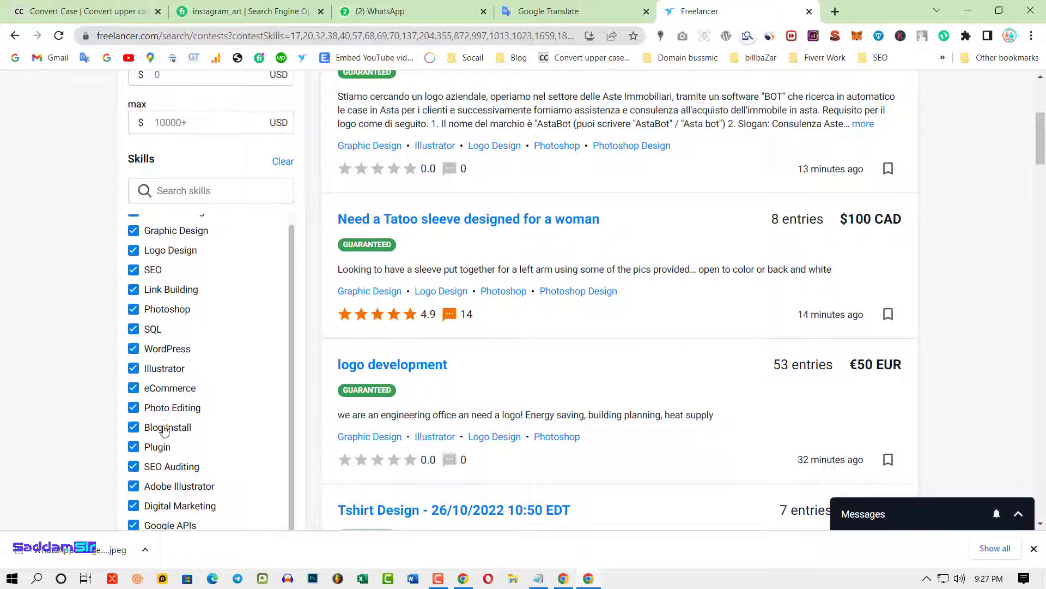
scroll(204, 342, "up", 3)
left_click(134, 232)
scroll(409, 311, "up", 5)
scroll(485, 306, "down", 1)
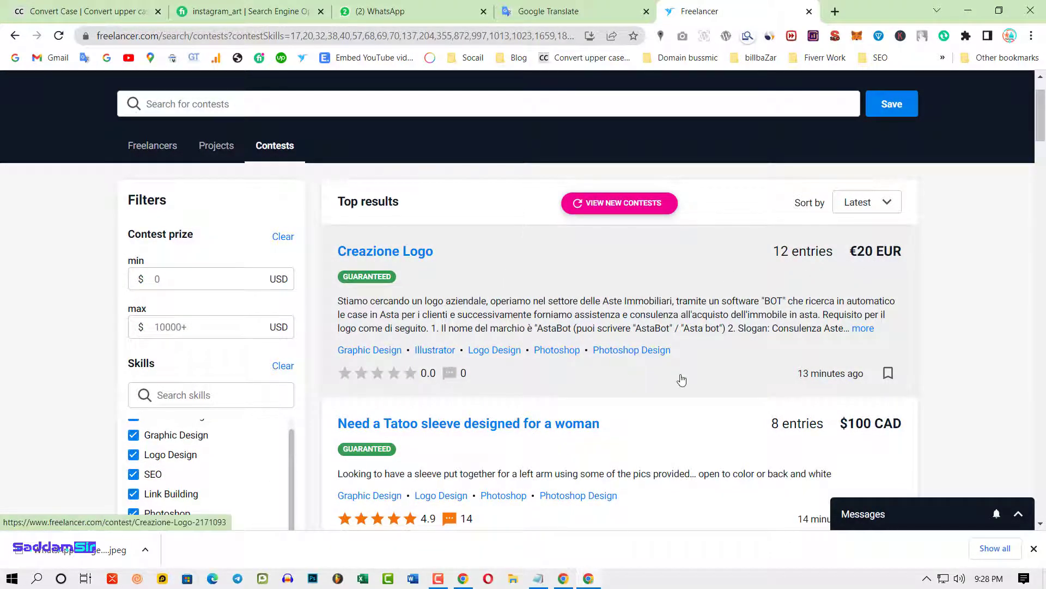
scroll(681, 380, "down", 2)
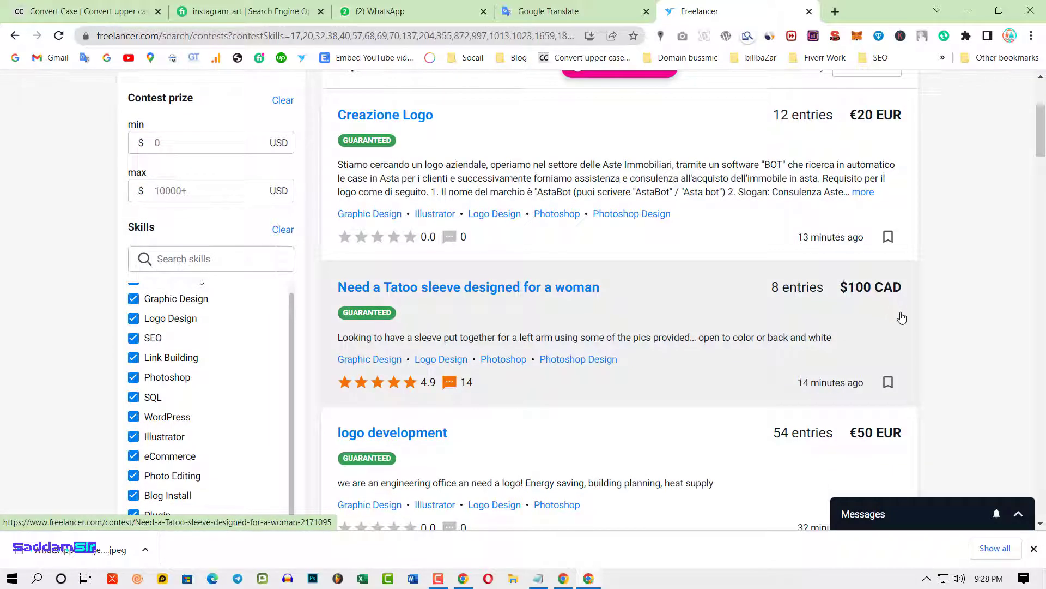
scroll(884, 375, "down", 2)
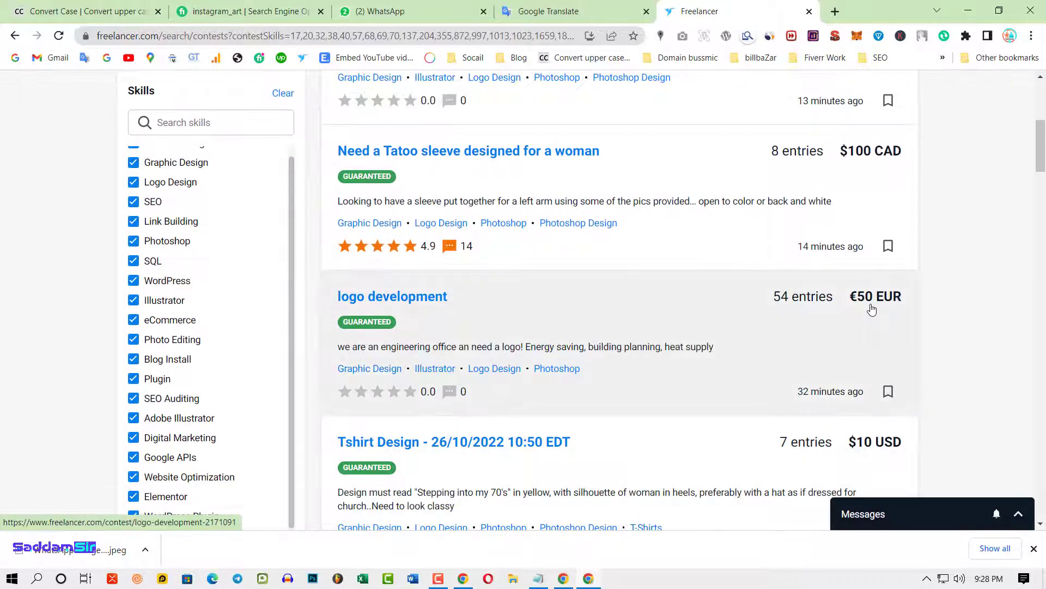
scroll(876, 338, "up", 5)
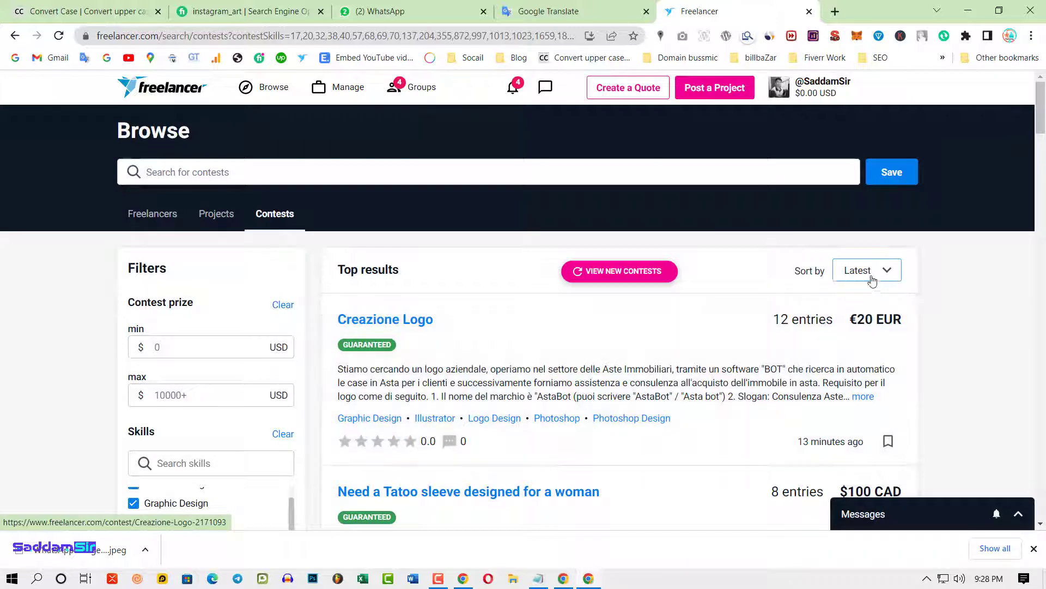
- Open the Sort by dropdown, which is currently set to Latest
left_click(881, 273)
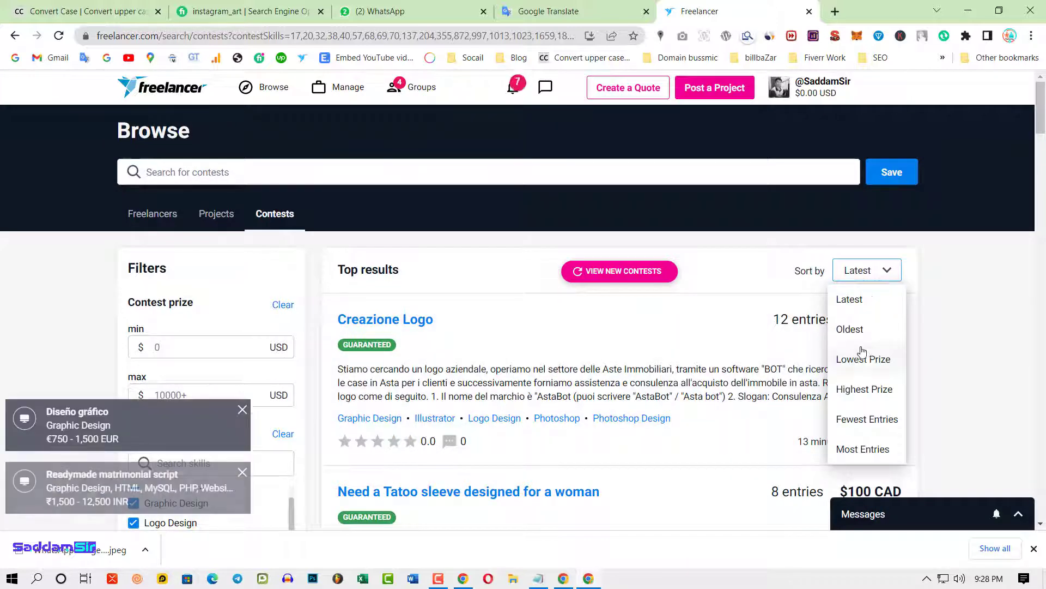
left_click(856, 305)
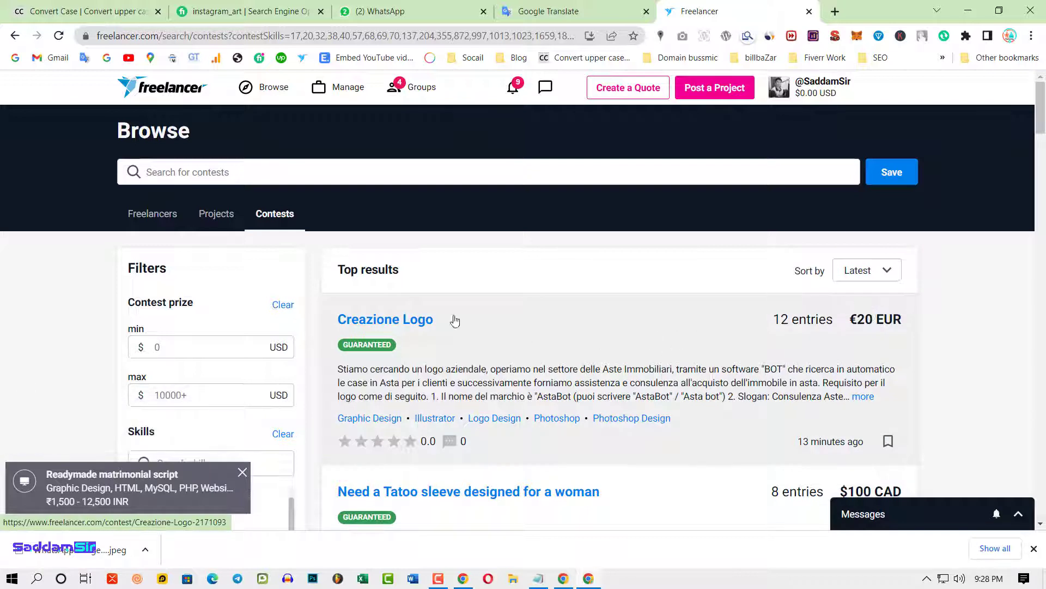
left_click(885, 275)
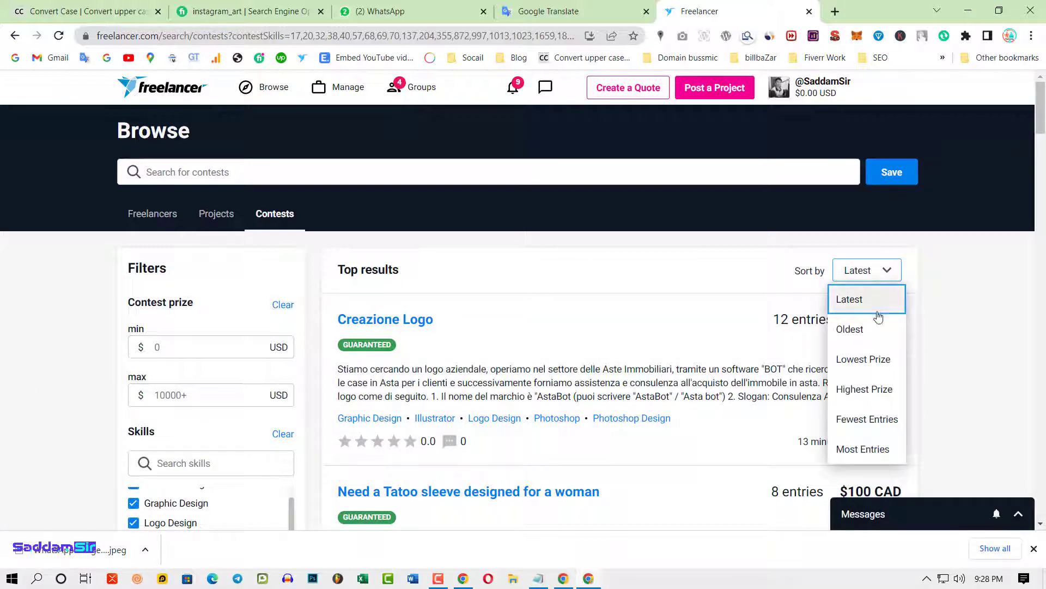
- Sort by Highest Prize and scroll down to the $500 USD Car wrapping and Business Card contests
left_click(866, 393)
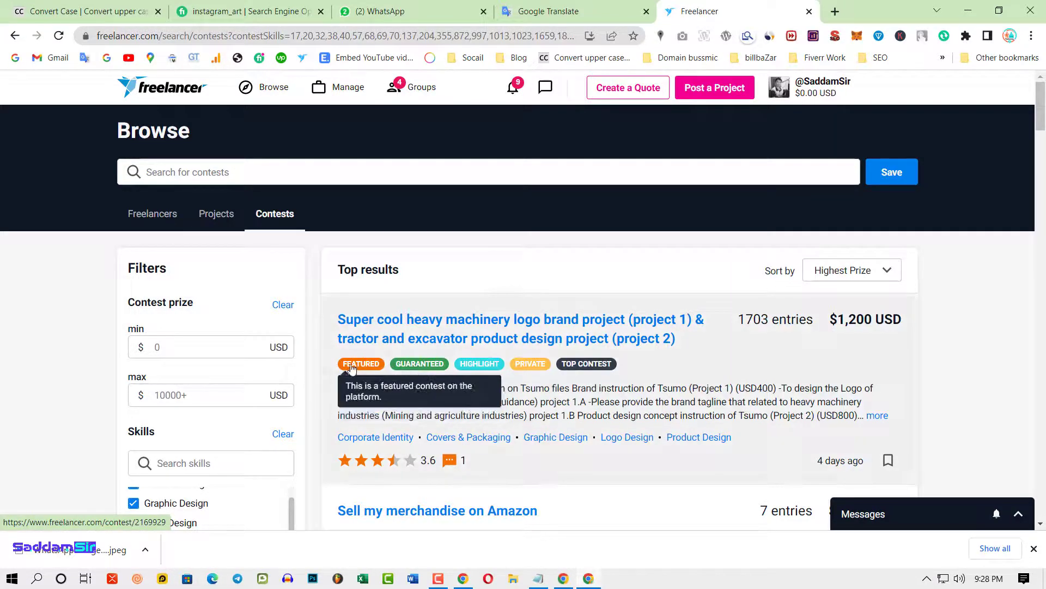
mouse_move(420, 370)
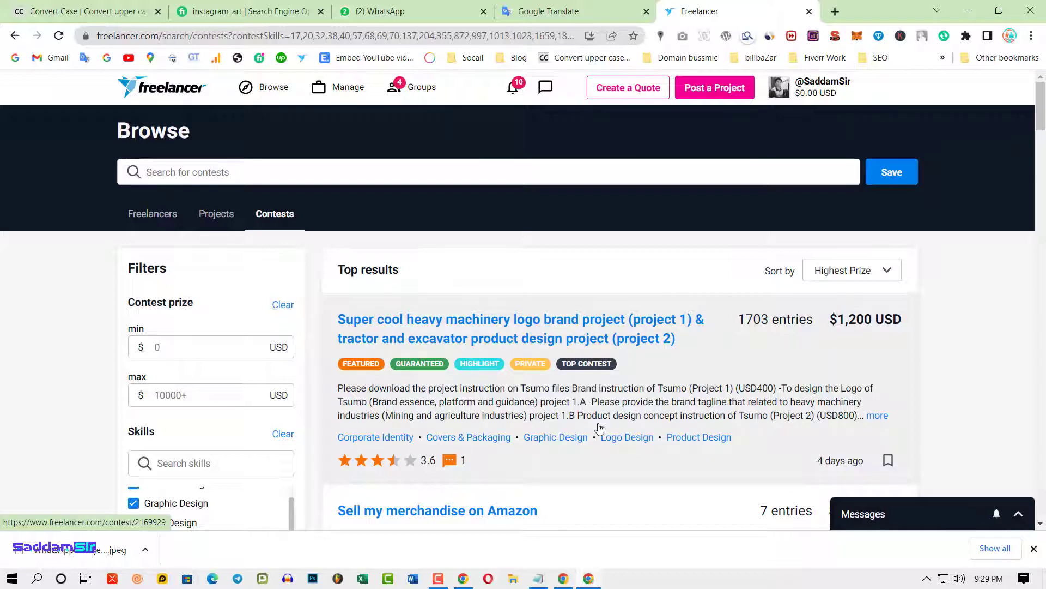
scroll(616, 453, "down", 1)
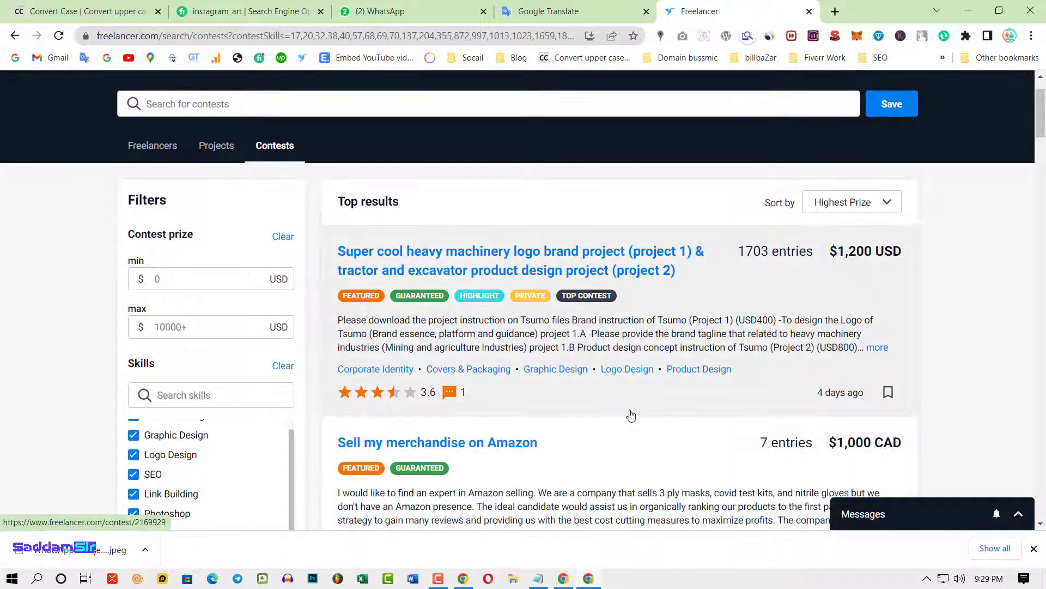
scroll(643, 398, "down", 3)
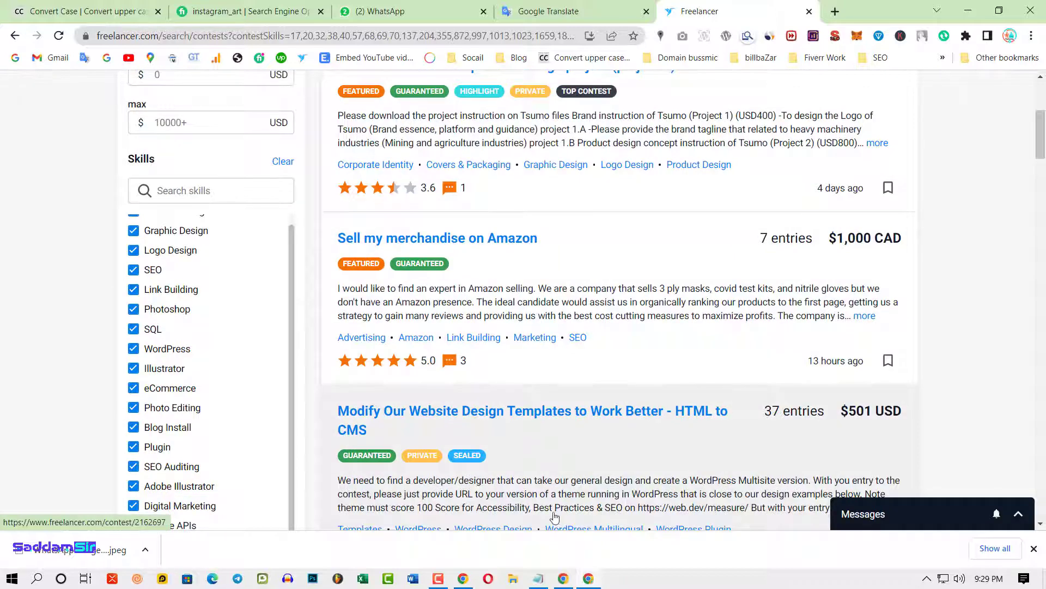
scroll(555, 512, "down", 5)
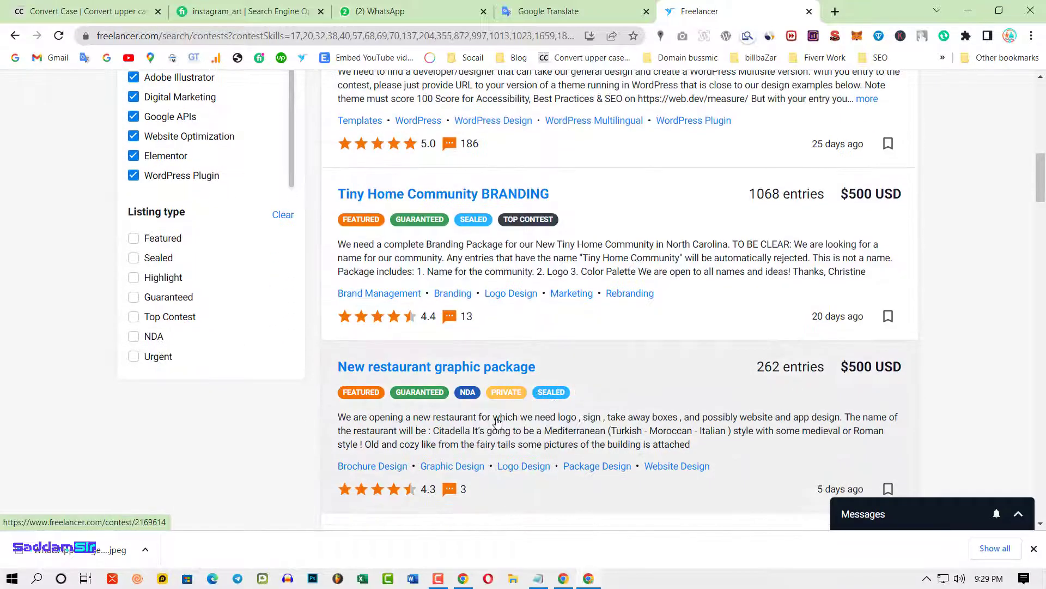
scroll(533, 393, "down", 3)
scroll(453, 388, "down", 2)
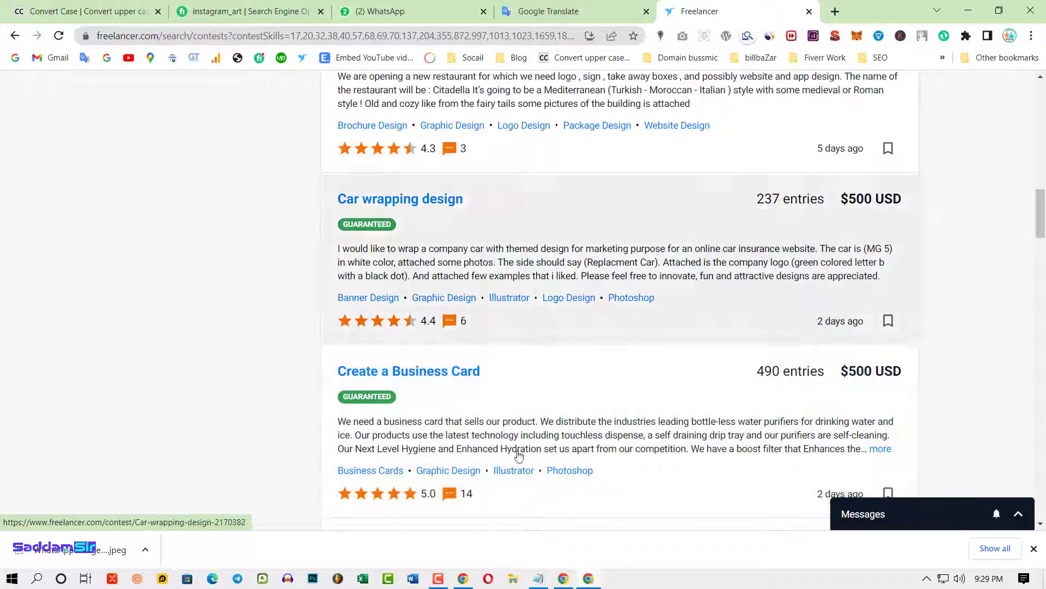
right_click(422, 375)
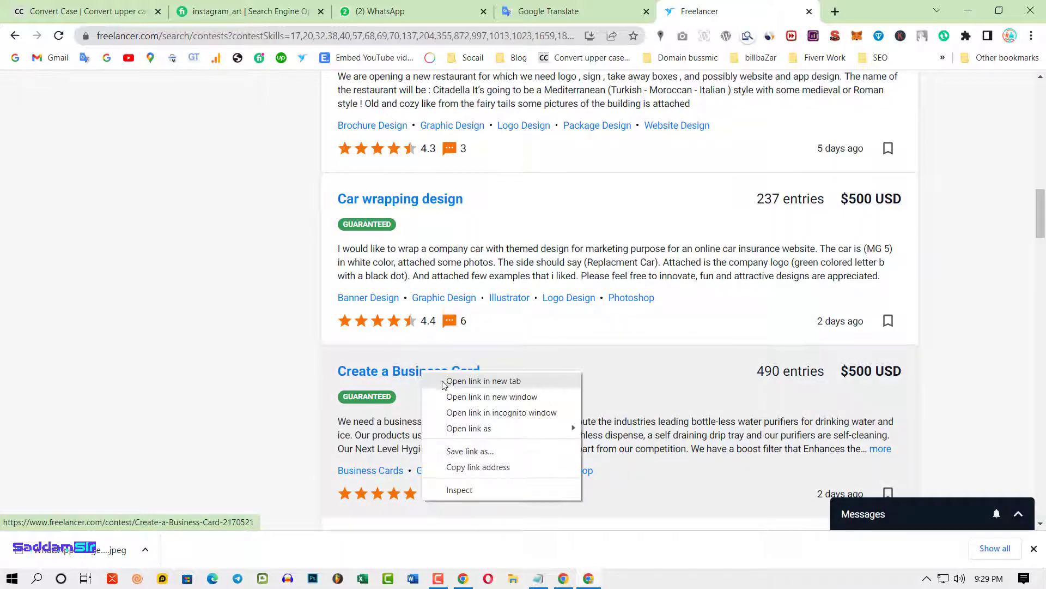
left_click(444, 384)
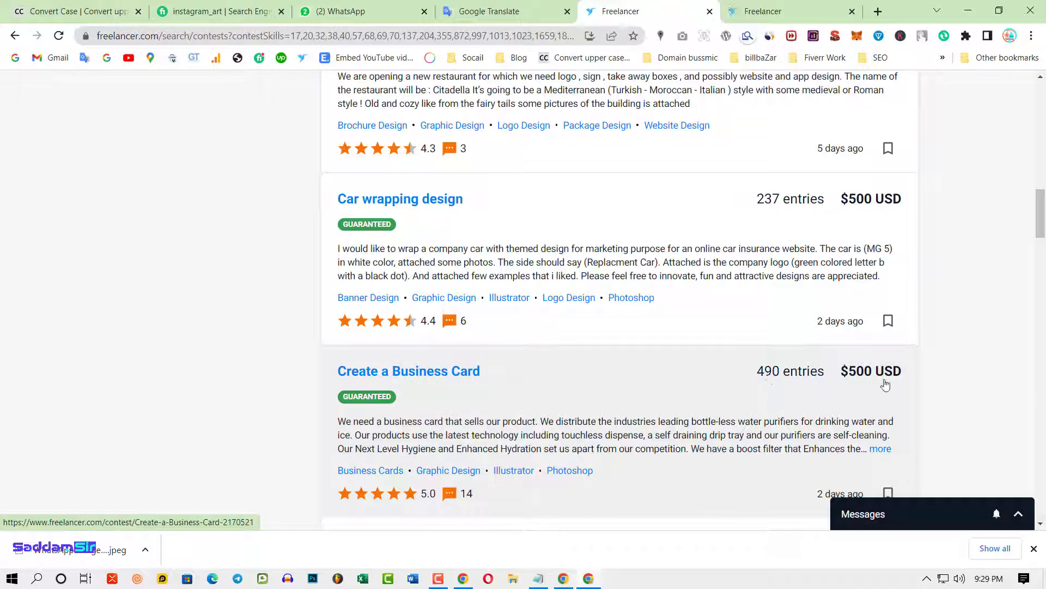
left_click(763, 10)
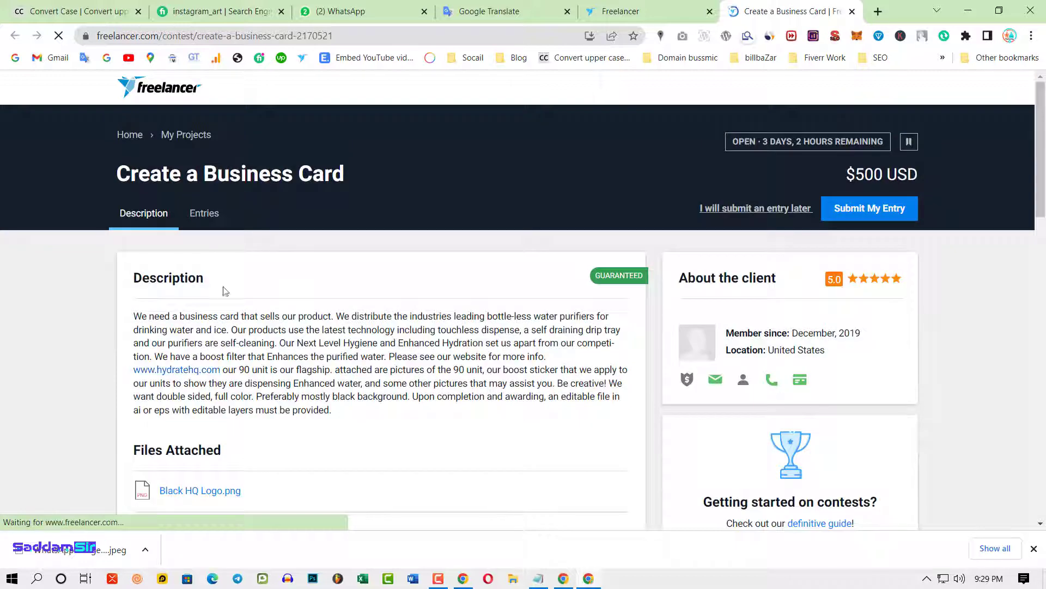
left_click(206, 214)
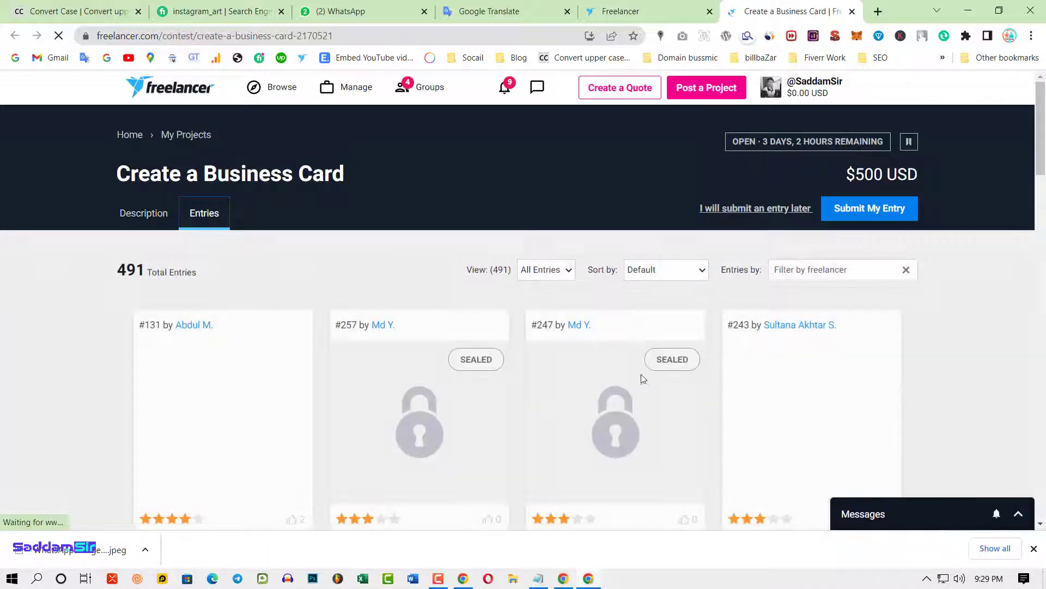
scroll(715, 405, "down", 4)
scroll(763, 272, "down", 1)
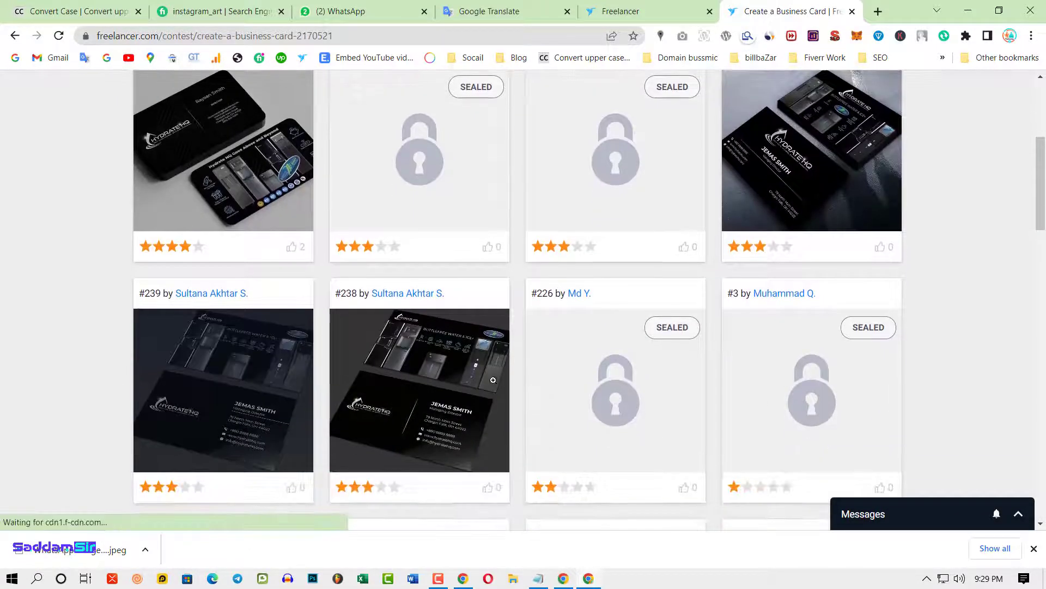
scroll(788, 199, "down", 6)
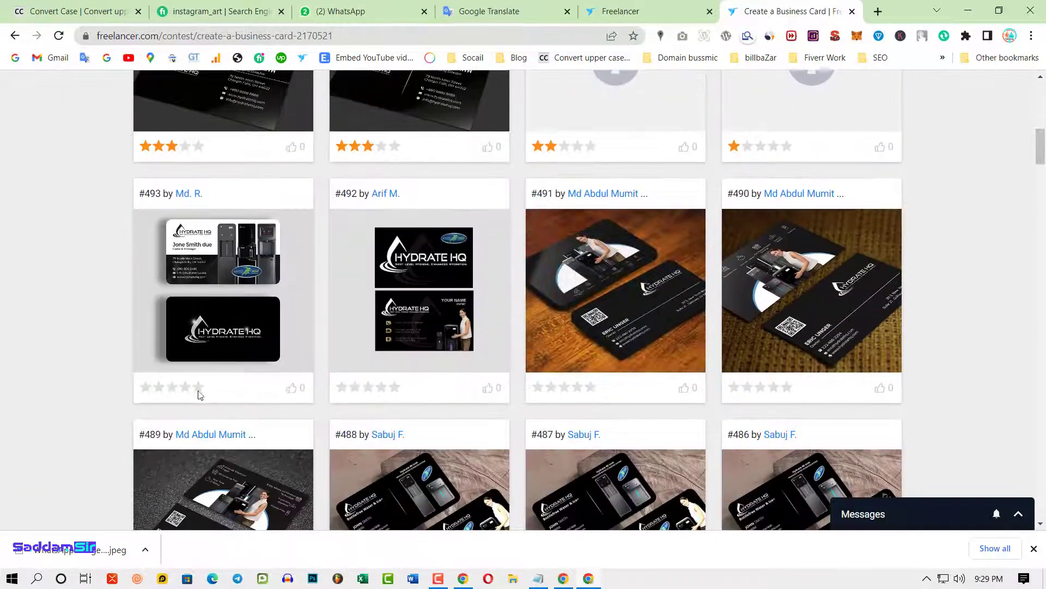
scroll(346, 317, "down", 2)
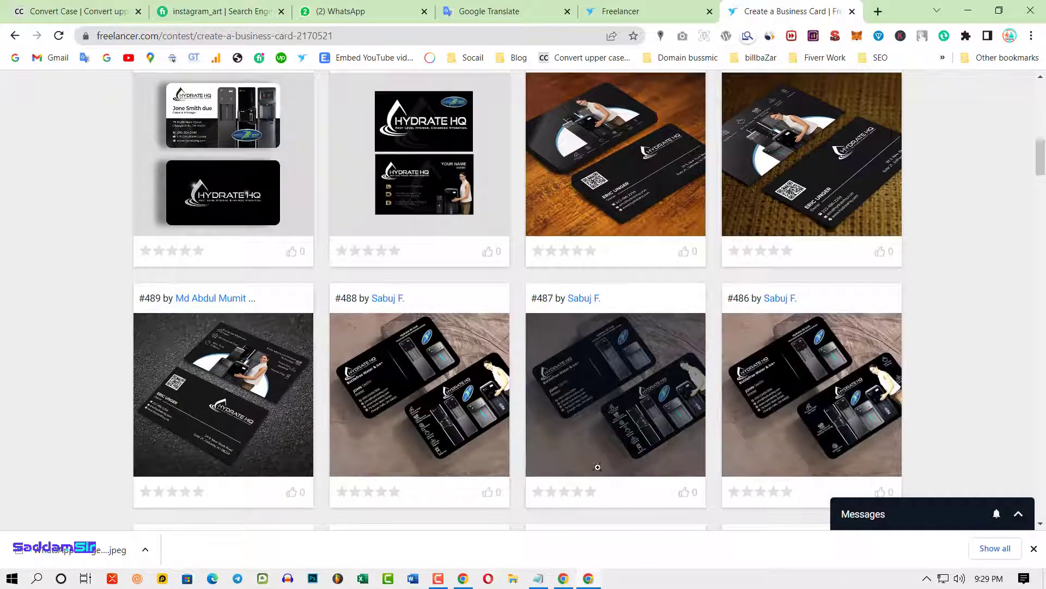
scroll(877, 466, "up", 20)
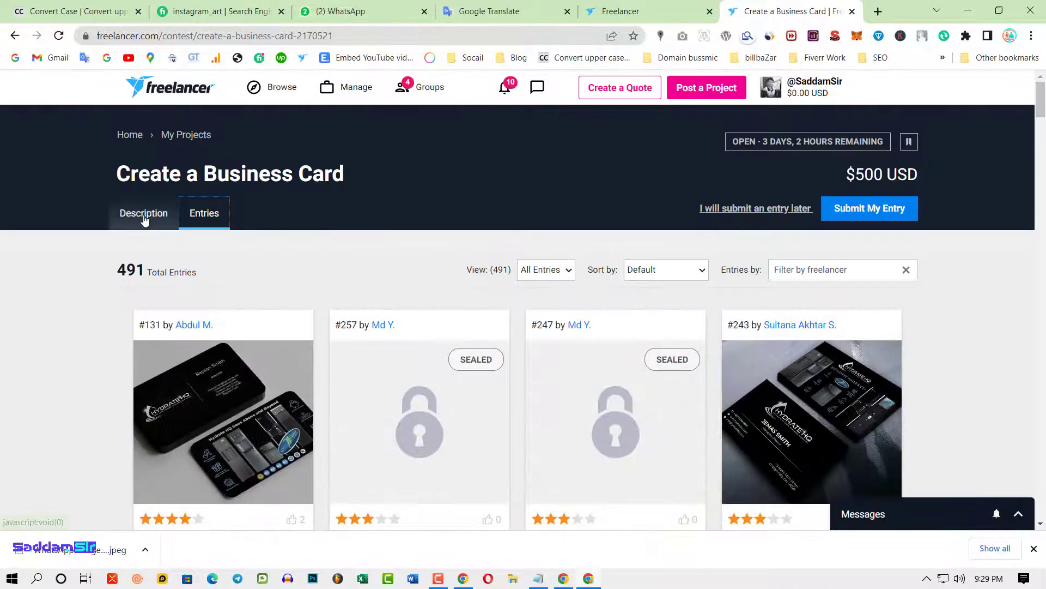
- Read the Create a Business Card contest description and its attached files
left_click(143, 213)
left_click_drag(138, 317, 351, 415)
scroll(233, 370, "down", 3)
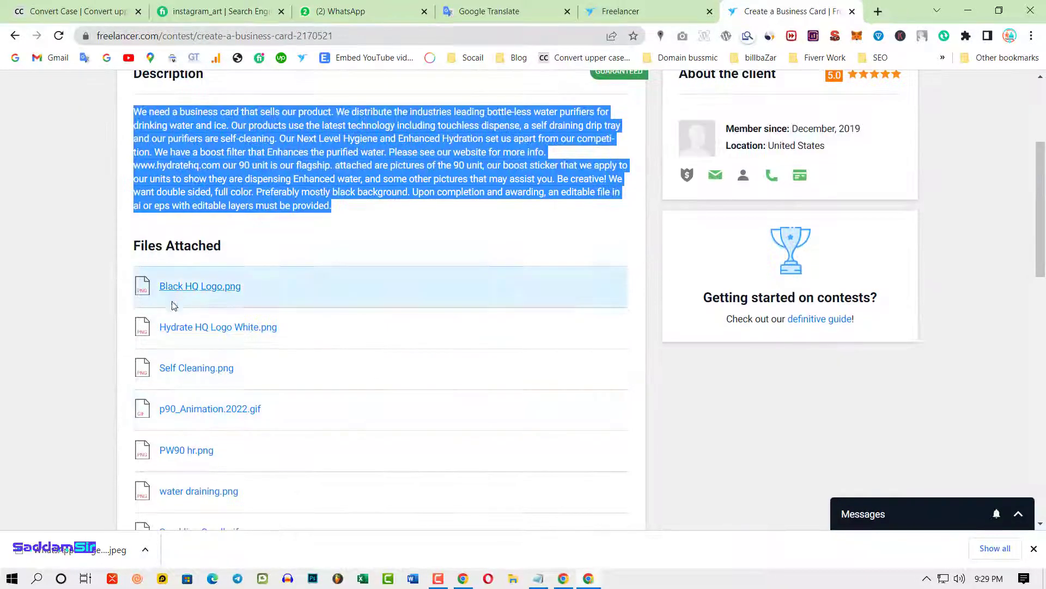
scroll(176, 374, "down", 4)
scroll(204, 454, "up", 1)
scroll(204, 454, "up", 5)
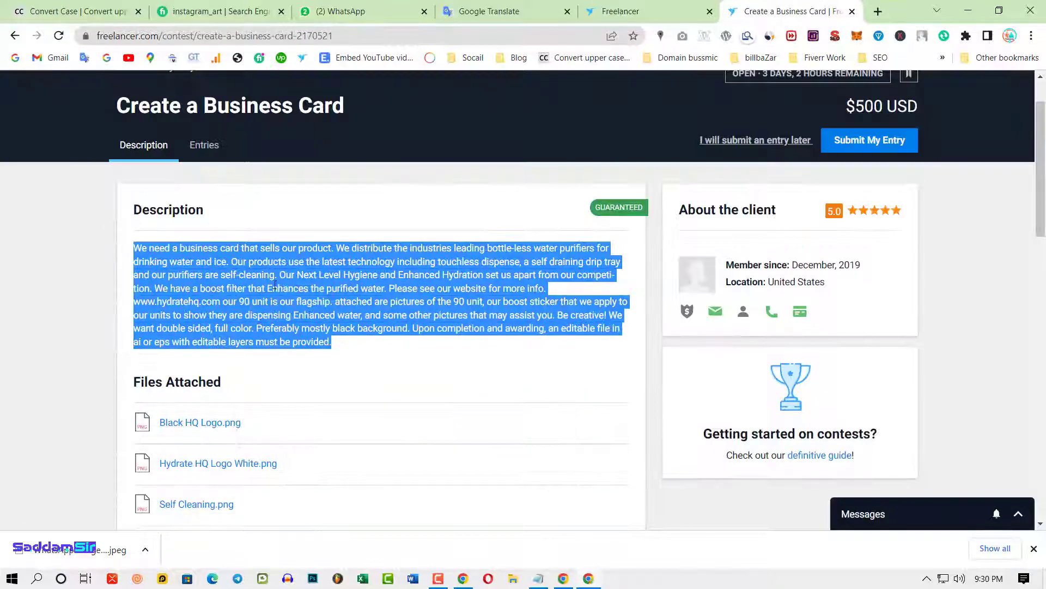
scroll(215, 346, "down", 2)
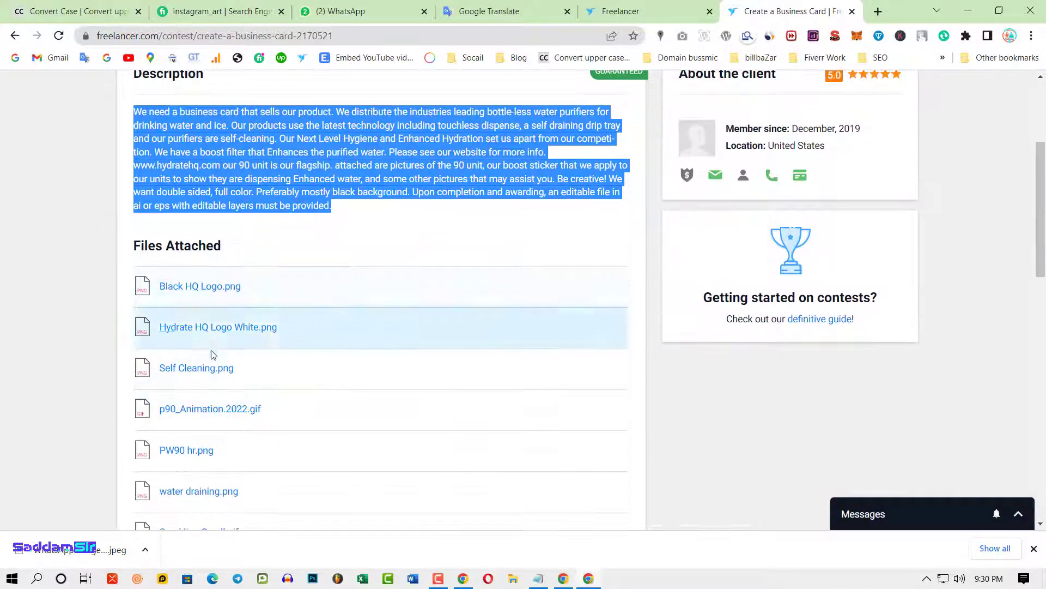
scroll(215, 350, "down", 2)
scroll(213, 409, "down", 4)
scroll(213, 402, "up", 10)
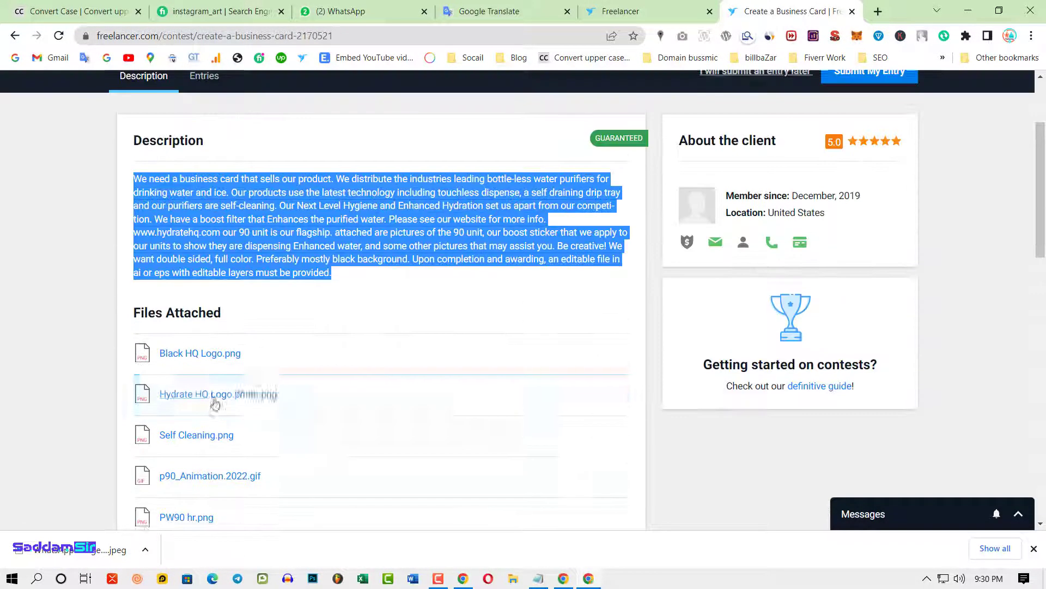
left_click(473, 397)
- Browse the contest's submitted entries alongside the description, then return to the search results tab
left_click(204, 214)
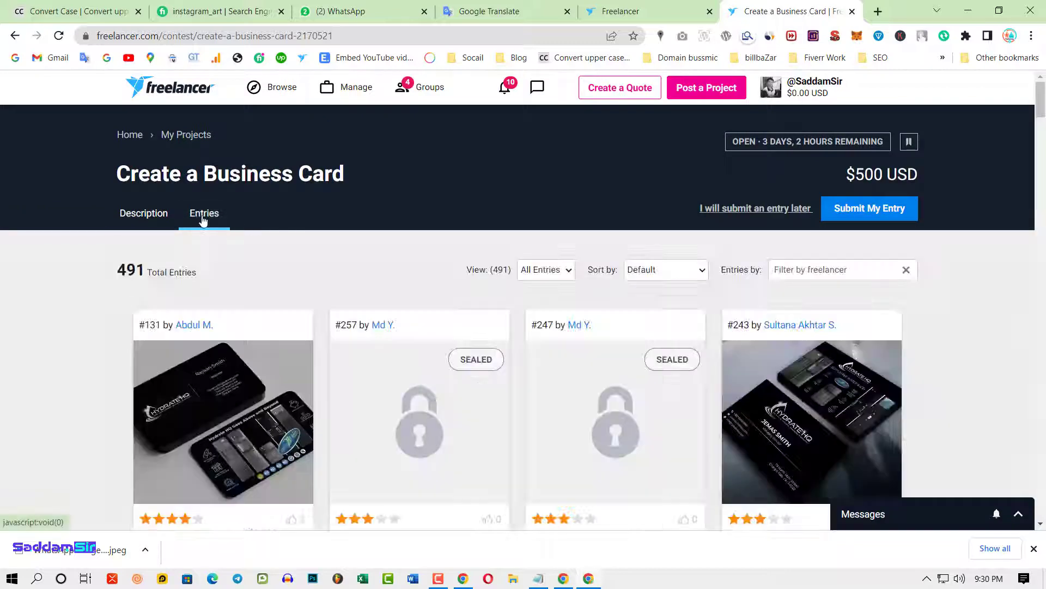
scroll(452, 351, "down", 7)
scroll(271, 403, "up", 7)
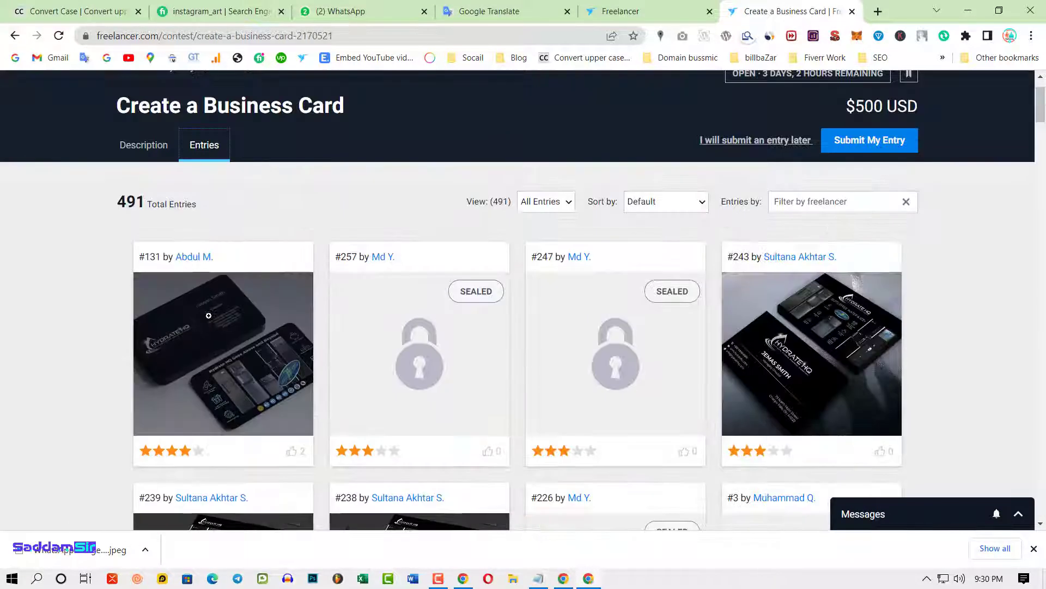
left_click(144, 145)
scroll(220, 402, "down", 5)
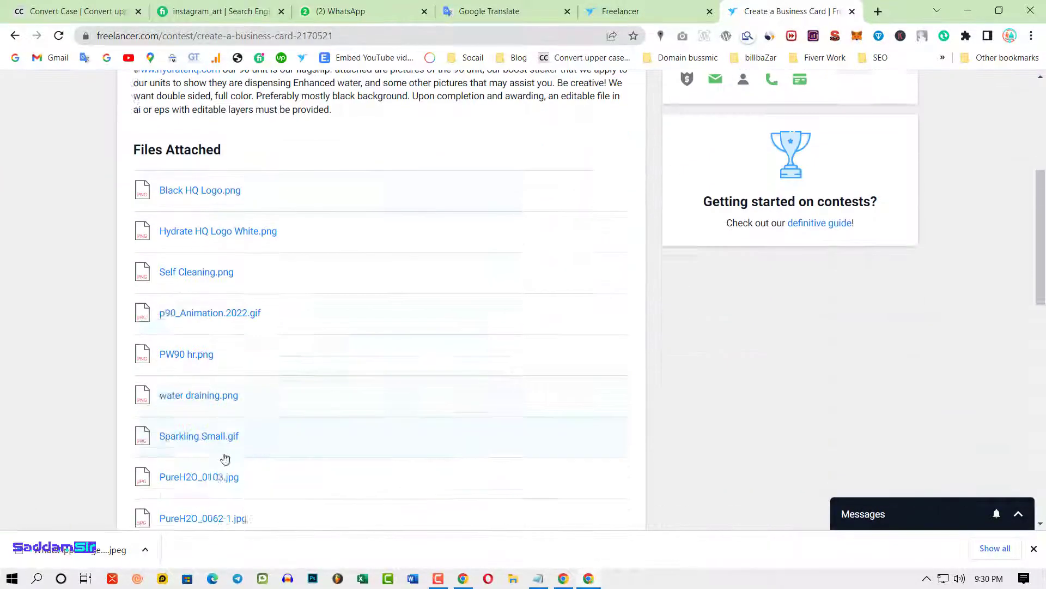
scroll(215, 210, "up", 6)
left_click(209, 228)
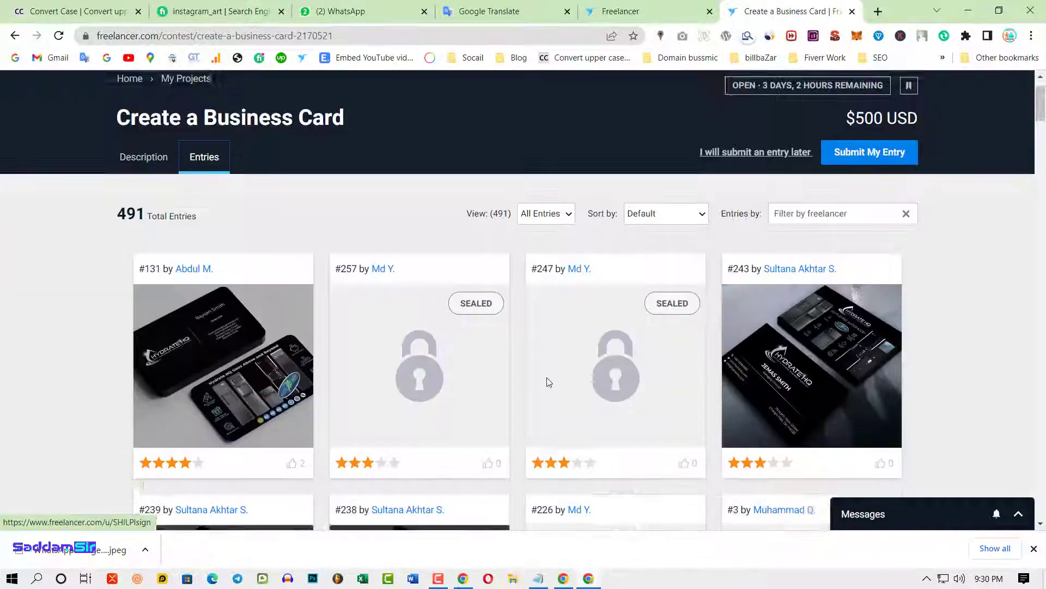
scroll(547, 378, "down", 6)
scroll(385, 411, "up", 6)
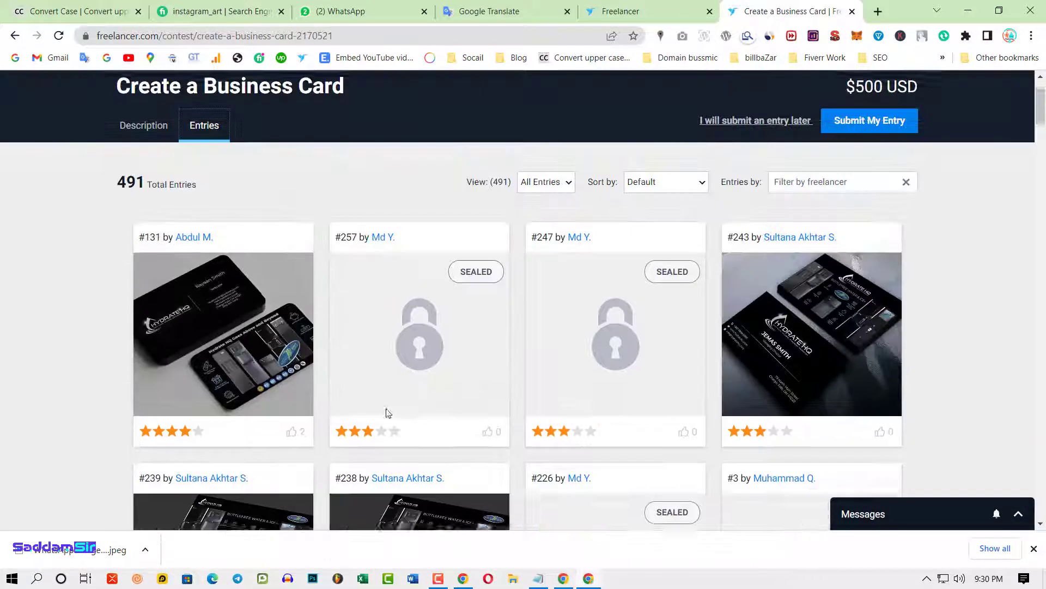
scroll(355, 378, "down", 2)
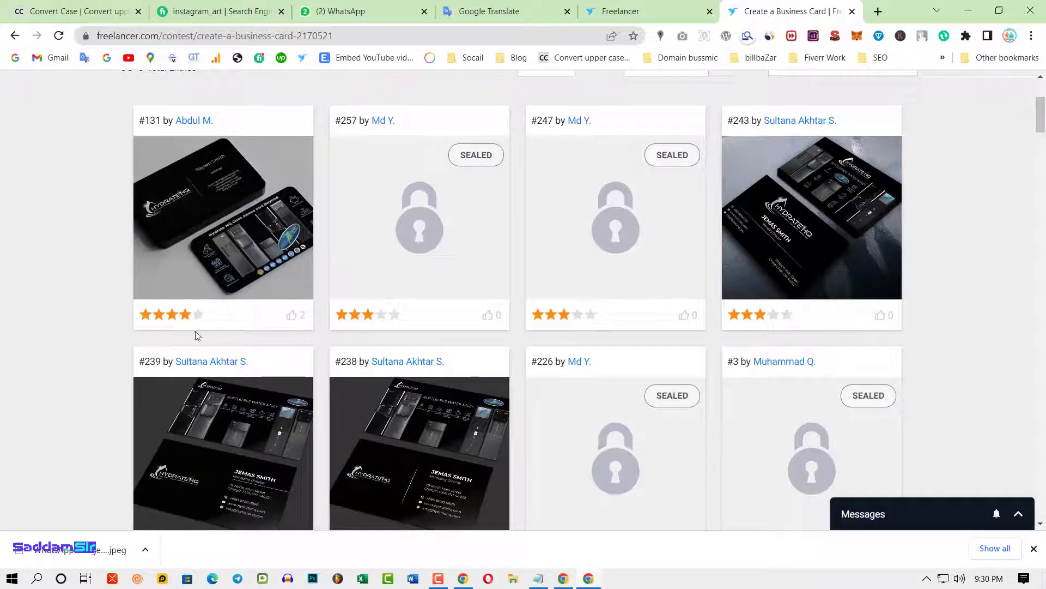
scroll(198, 335, "up", 1)
scroll(402, 308, "down", 2)
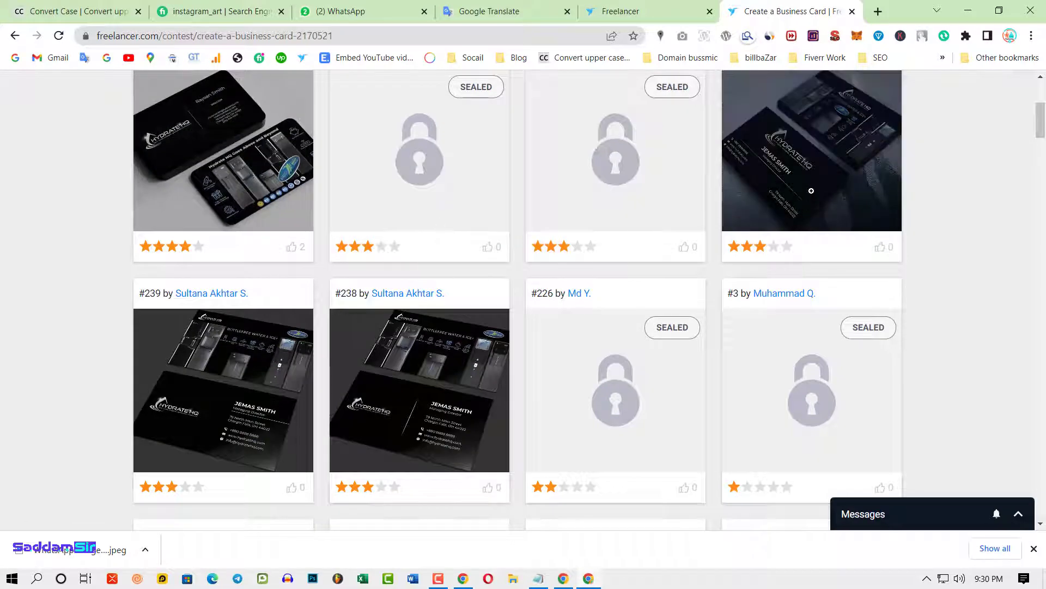
scroll(357, 361, "up", 2)
scroll(357, 361, "up", 2)
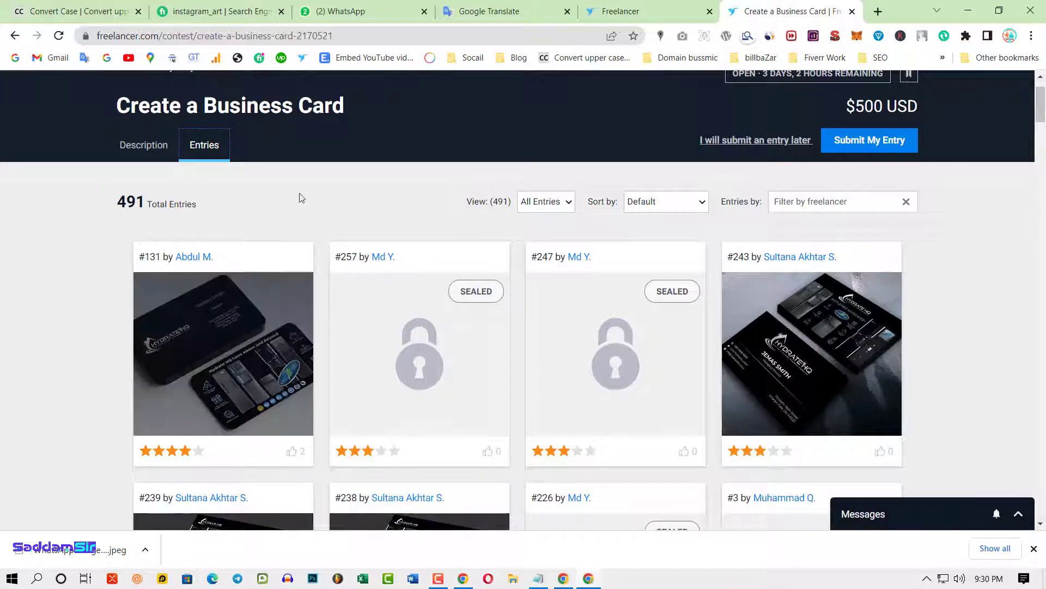
left_click(681, 11)
scroll(865, 252, "up", 10)
- Sort the contest results by Latest, bringing the €20 EUR Creazione Logo contest to the top
left_click(867, 271)
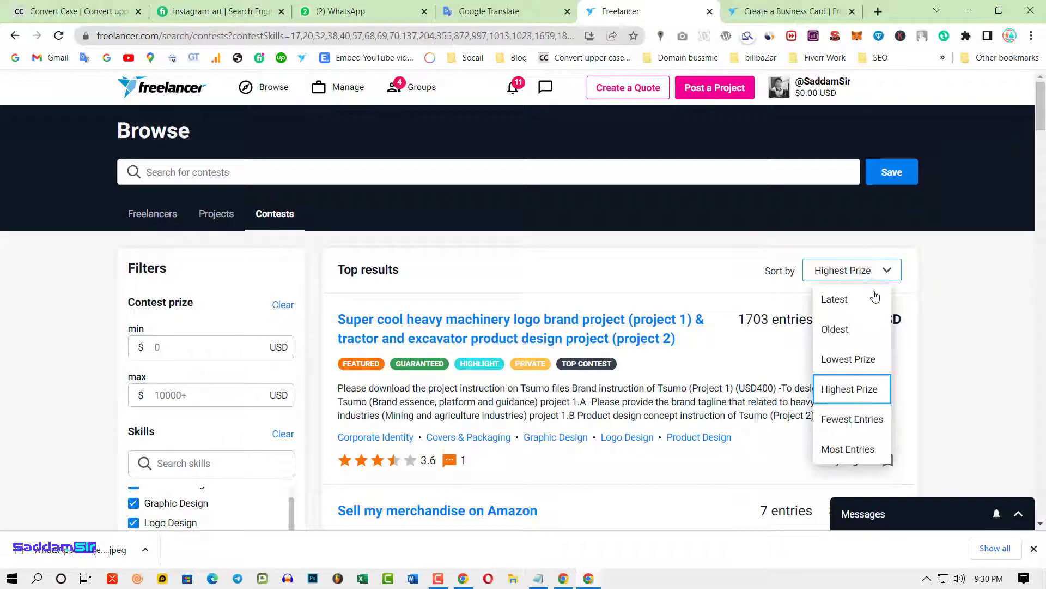
left_click(847, 310)
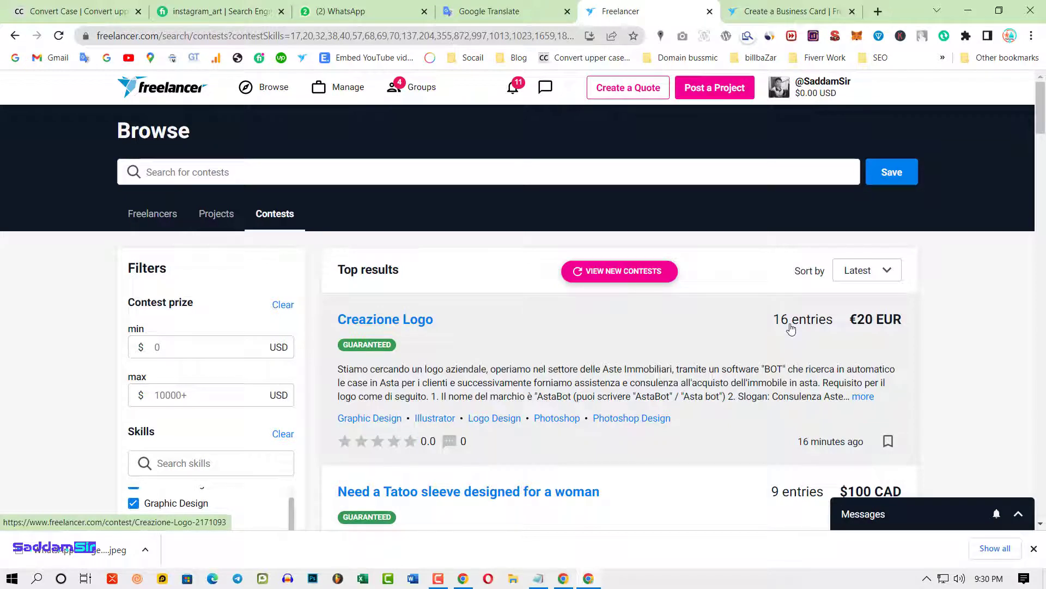
left_click(411, 322)
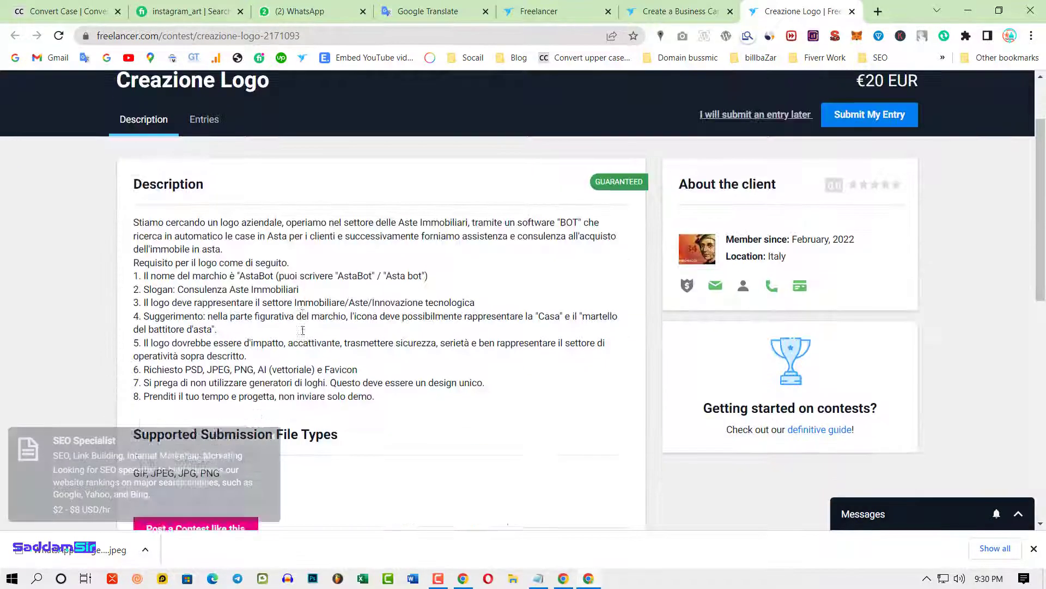
scroll(240, 316, "down", 2)
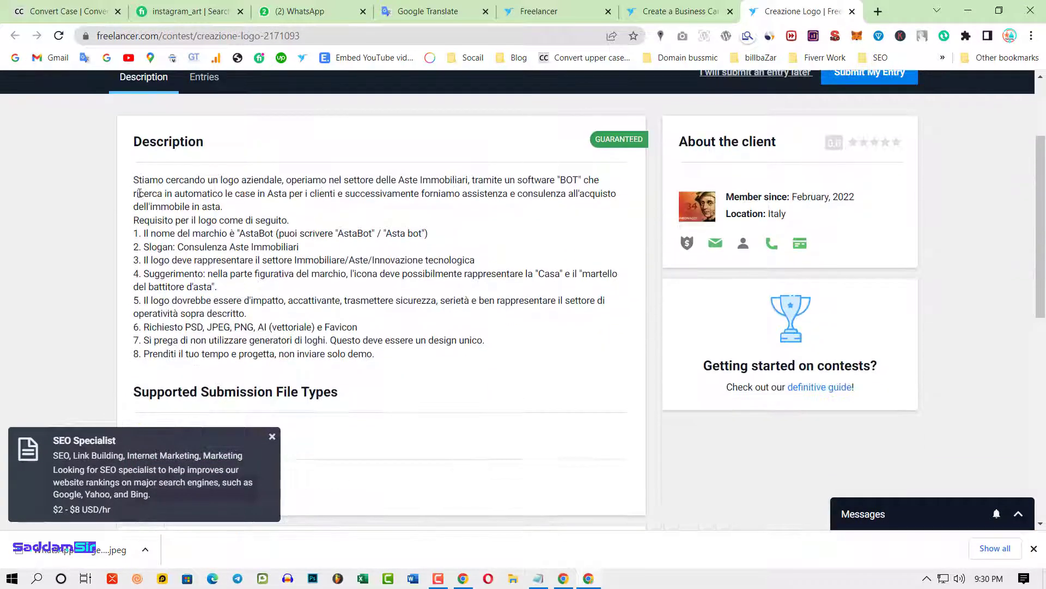
left_click_drag(137, 193, 382, 319)
left_click(412, 385)
scroll(284, 257, "up", 1)
scroll(281, 260, "up", 2)
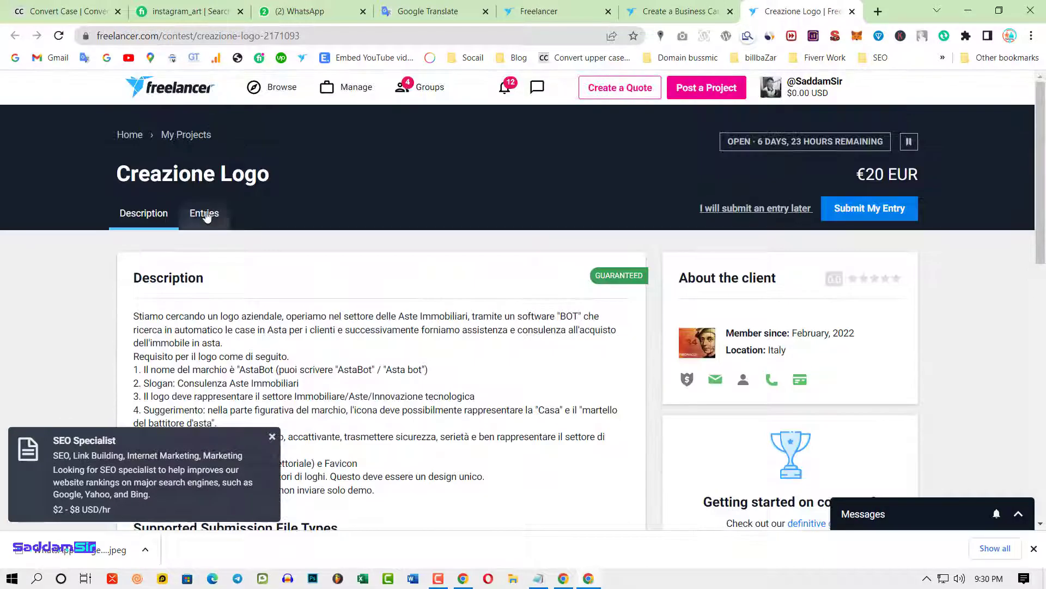
left_click(204, 213)
scroll(443, 379, "down", 3)
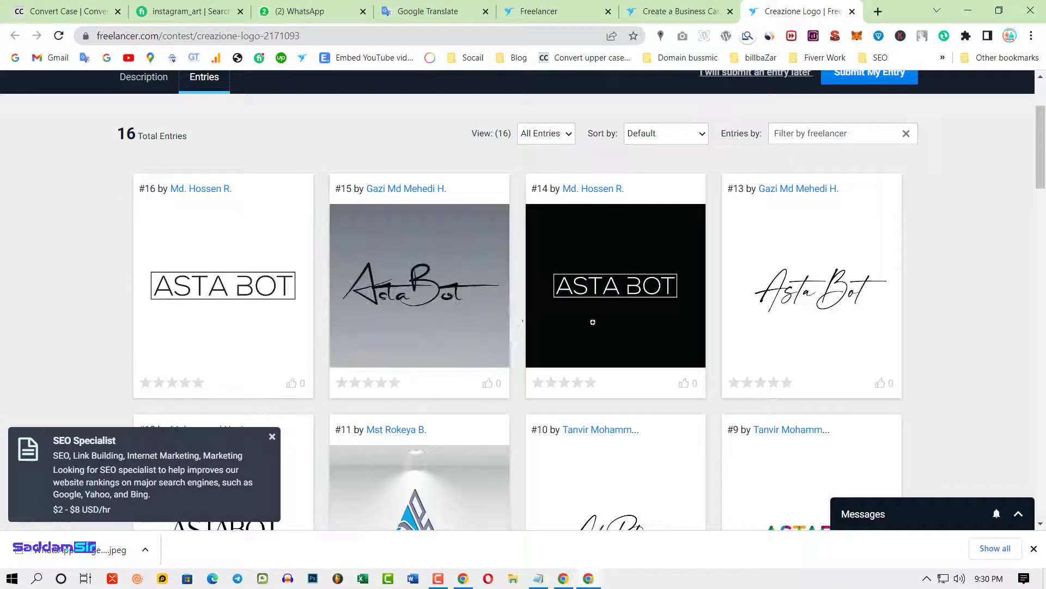
scroll(425, 305, "down", 3)
scroll(879, 320, "down", 6)
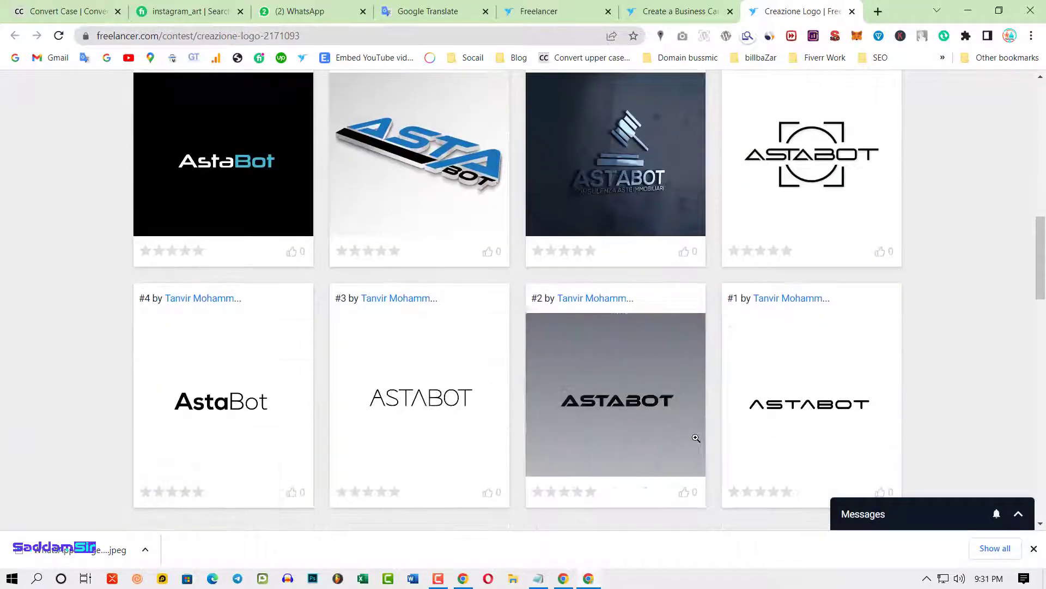
scroll(585, 397, "down", 4)
scroll(786, 325, "up", 2)
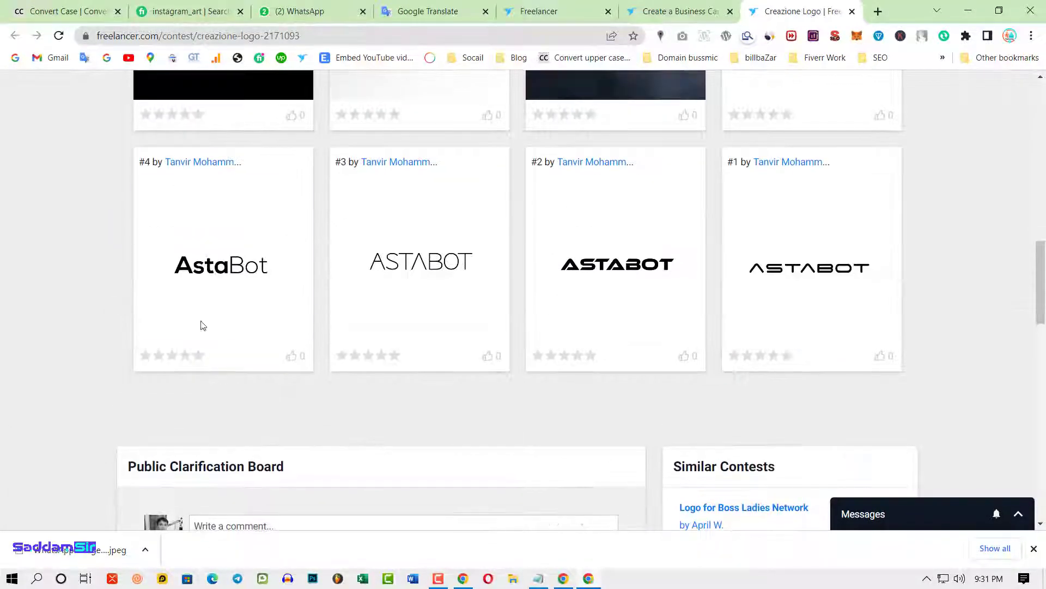
scroll(848, 274, "up", 9)
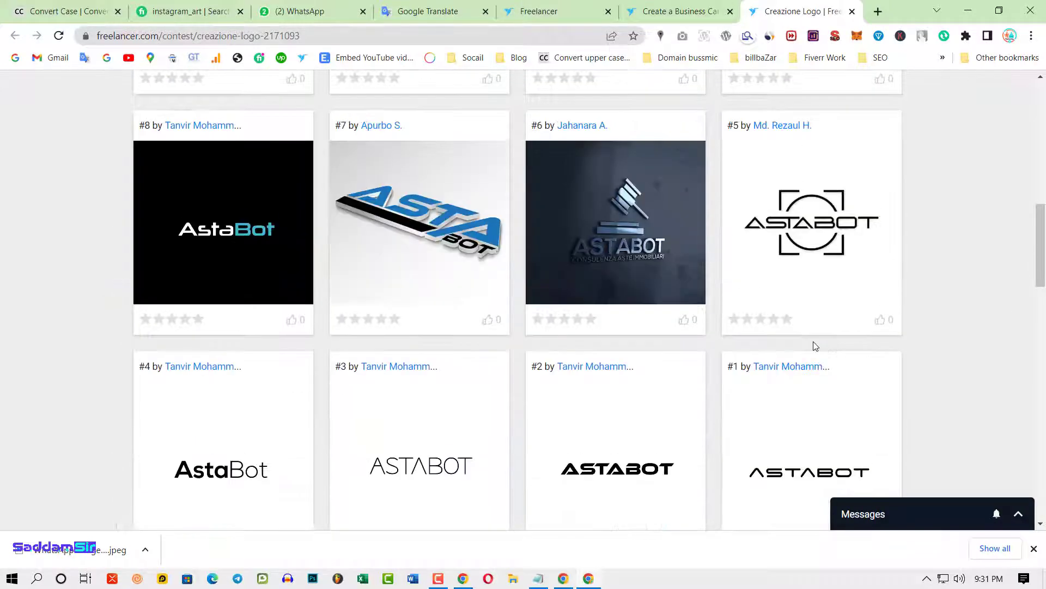
scroll(483, 391, "up", 2)
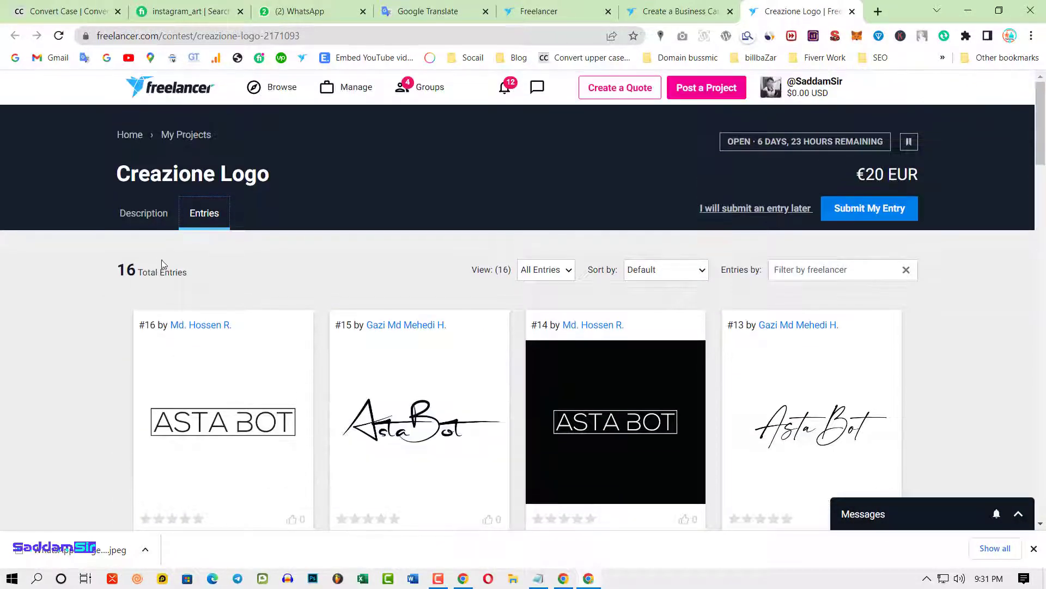
left_click(147, 215)
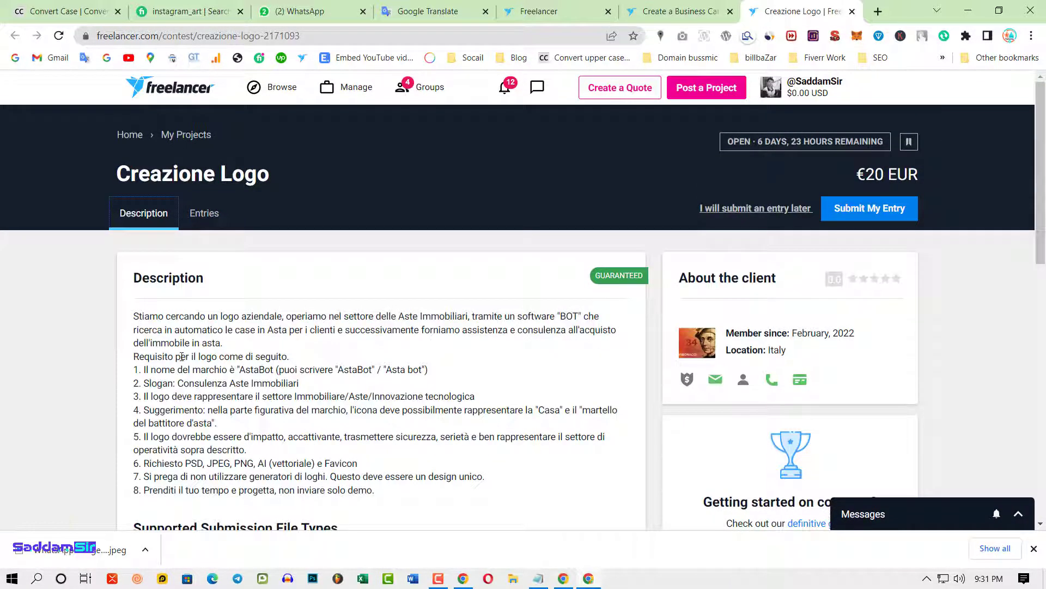